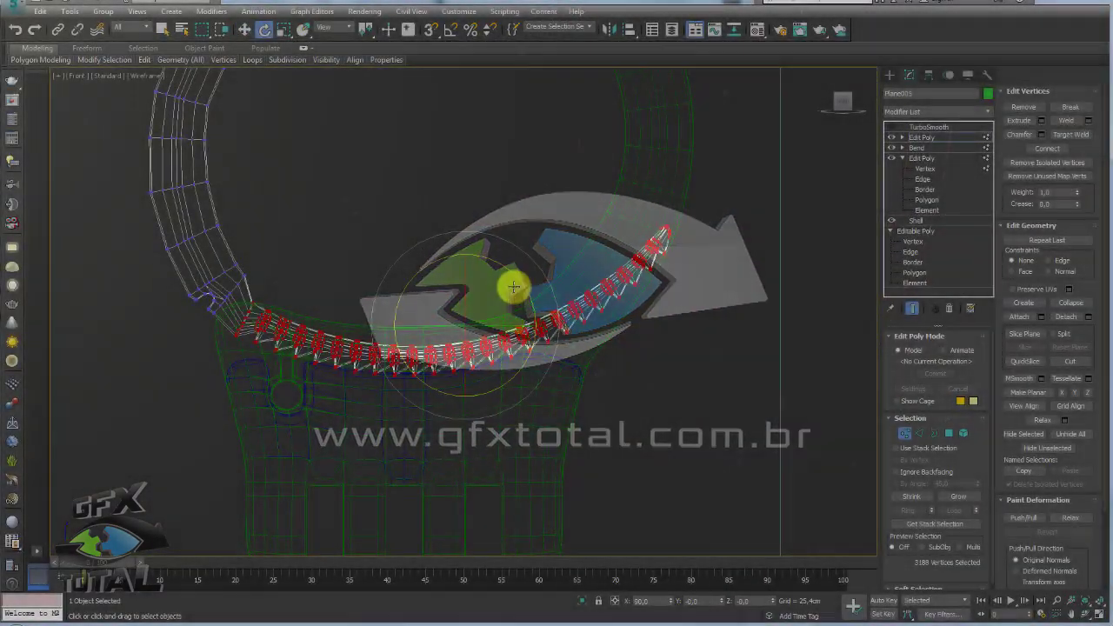
- Shift the selected toothed-strap vertices a few pixels up and right in the Front view
drag(514, 288, 521, 283)
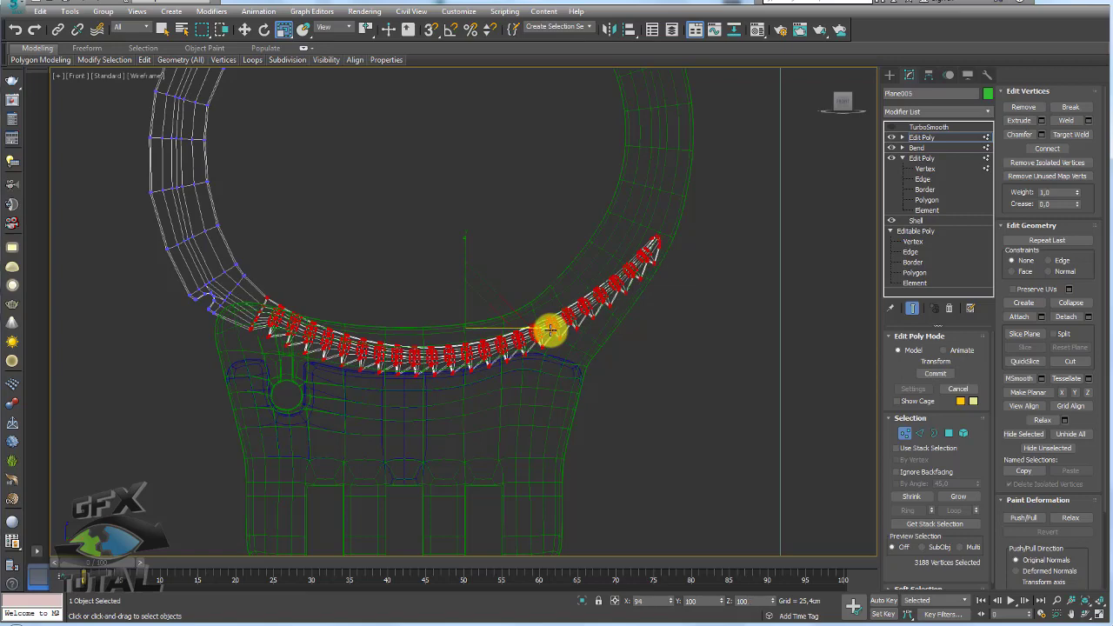
- Marquee-select the joint vertices at the toothed strap's left end
key(w)
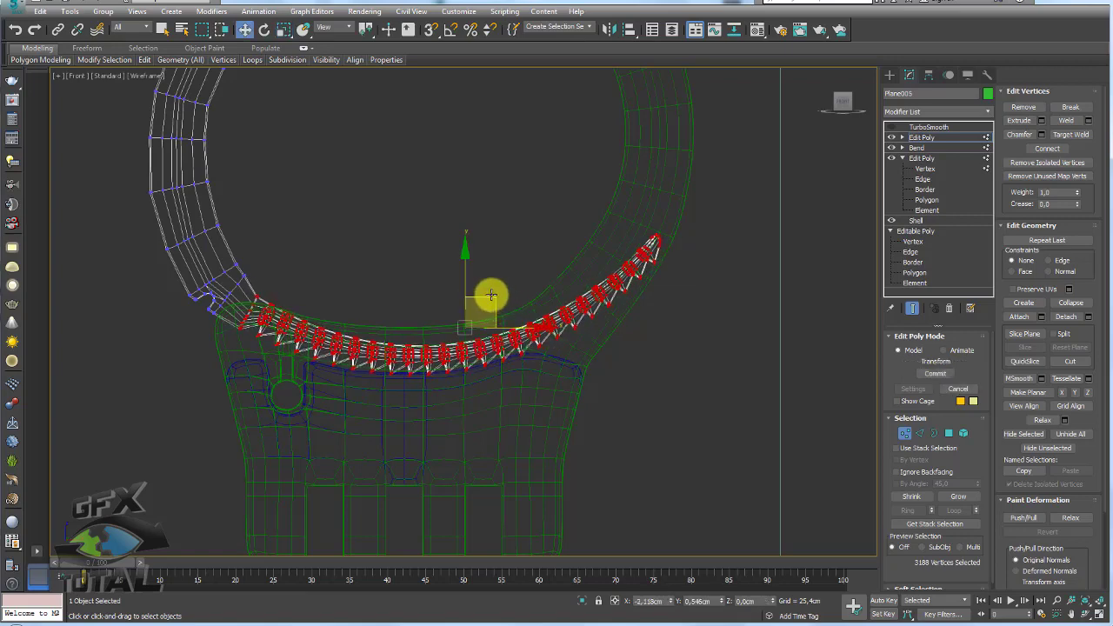
scroll(235, 271, up, 3)
drag(266, 311, 285, 275)
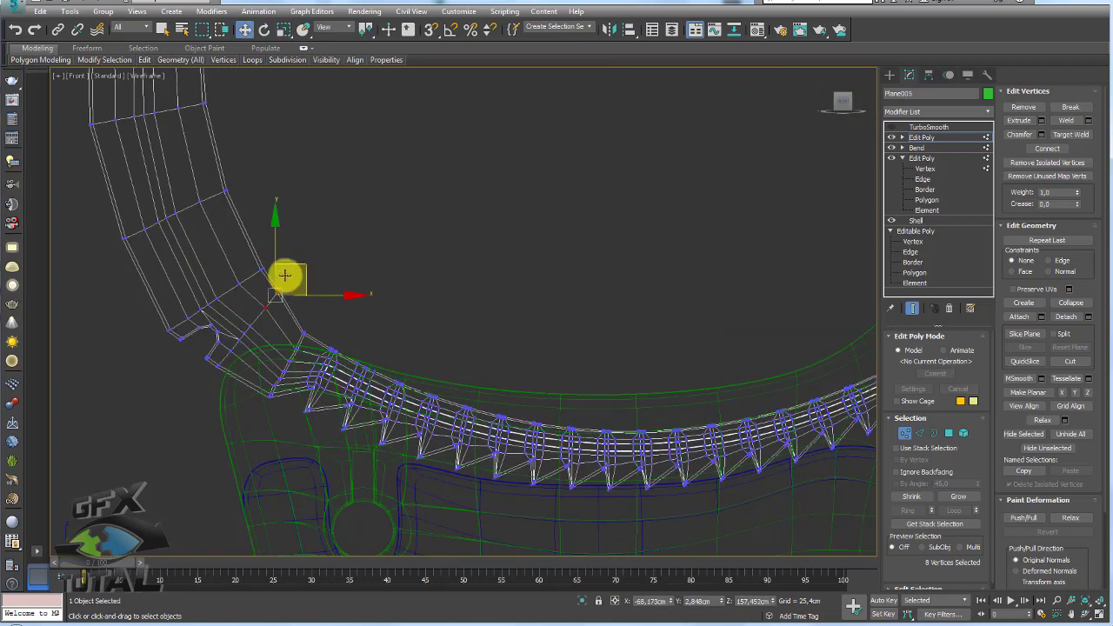
- Rotate the curved arm about that joint on the top Edit Poly, then return to Vertex level
key(e)
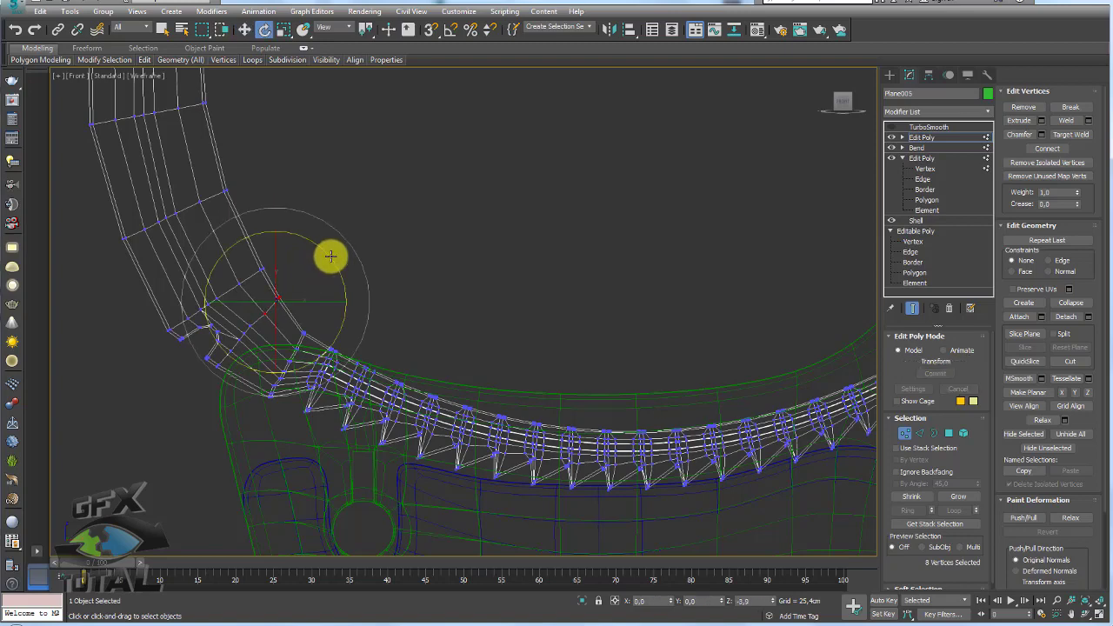
click(922, 138)
scroll(458, 226, down, 2)
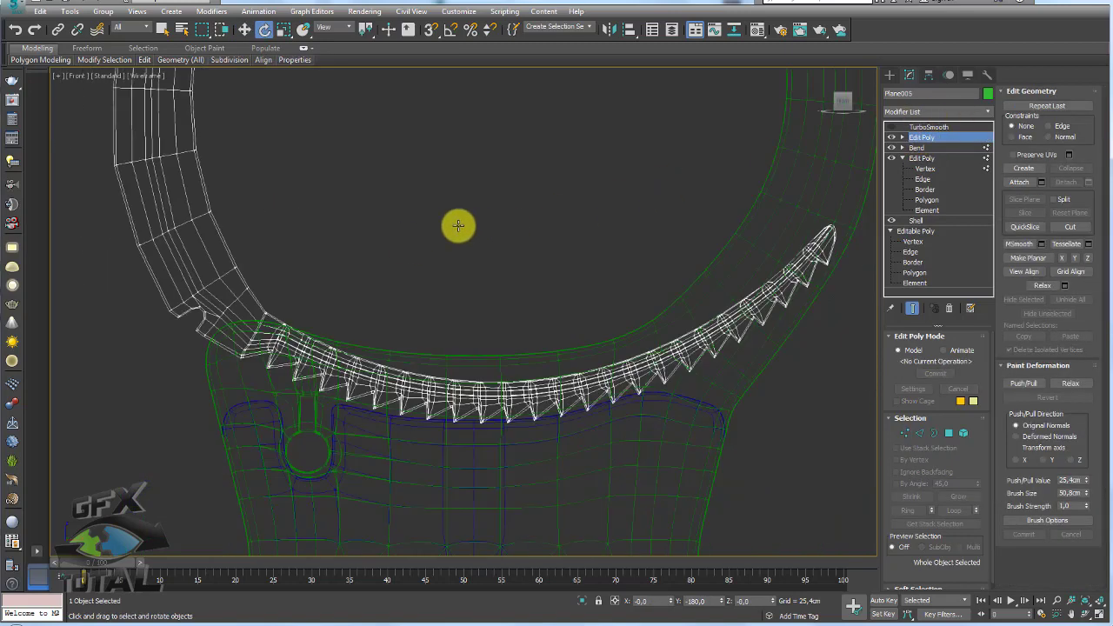
scroll(452, 248, down, 3)
scroll(476, 209, down, 2)
mouse_move(488, 178)
mouse_down()
mouse_move(427, 206)
mouse_move(457, 201)
mouse_move(368, 208)
mouse_move(532, 246)
mouse_up()
scroll(591, 321, up, 2)
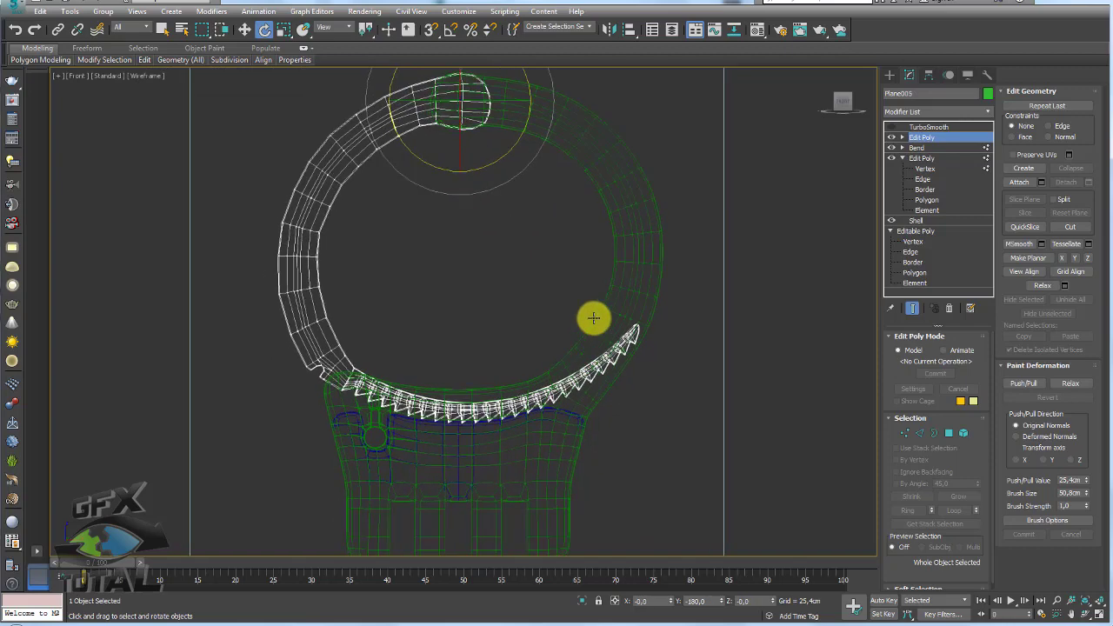
scroll(641, 298, up, 3)
scroll(641, 299, up, 2)
click(905, 433)
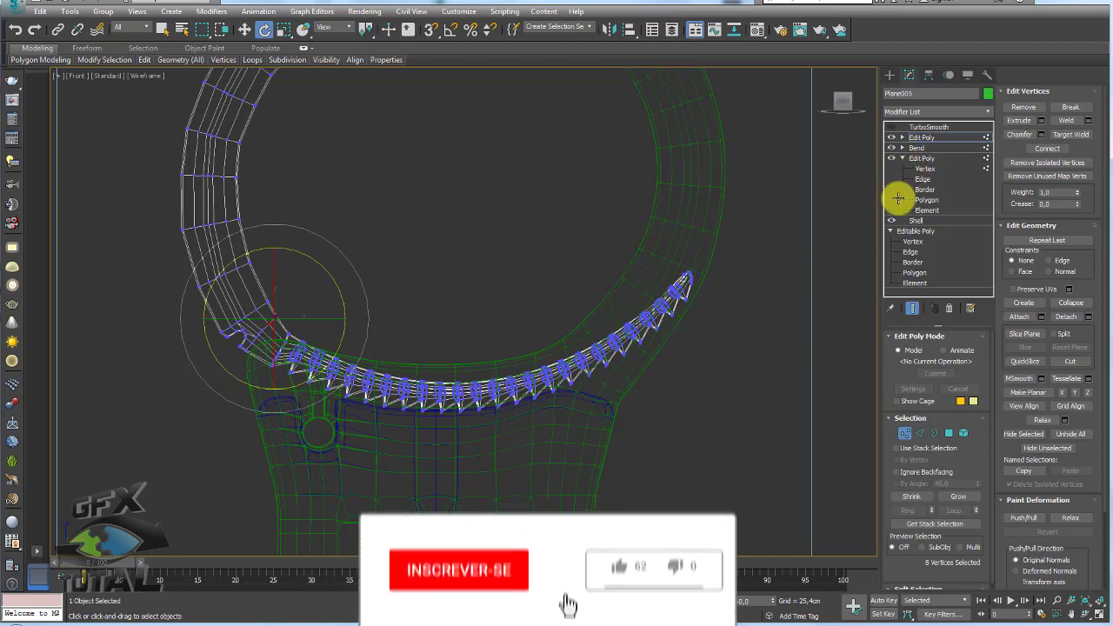
- Drag the Bend modifier's Angle to about -136.5, then go back to the top Edit Poly's vertices
click(904, 148)
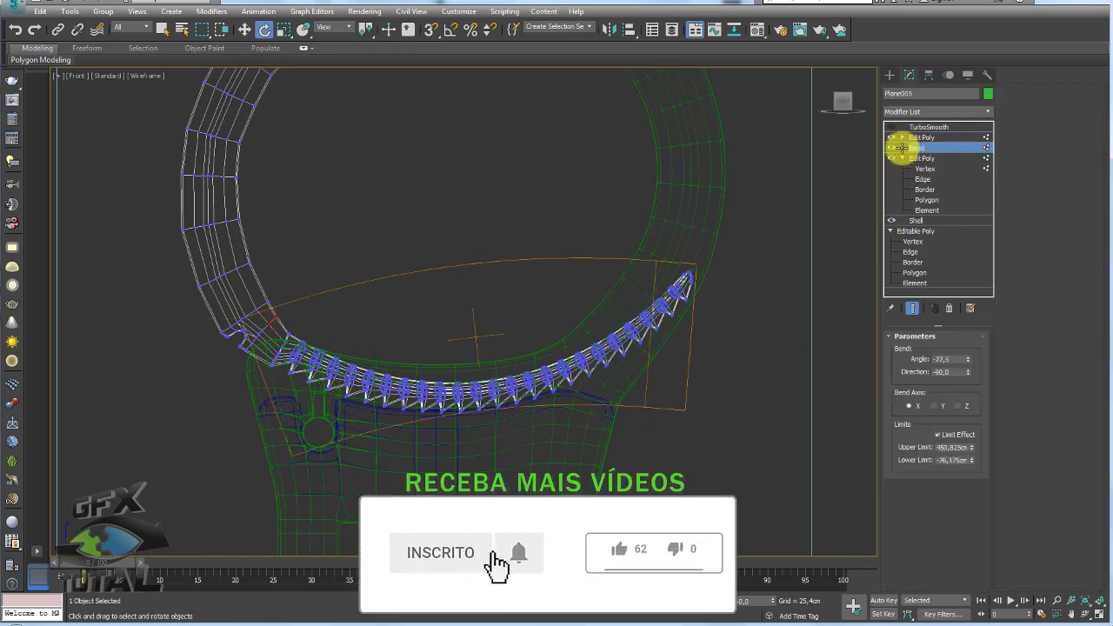
click(903, 148)
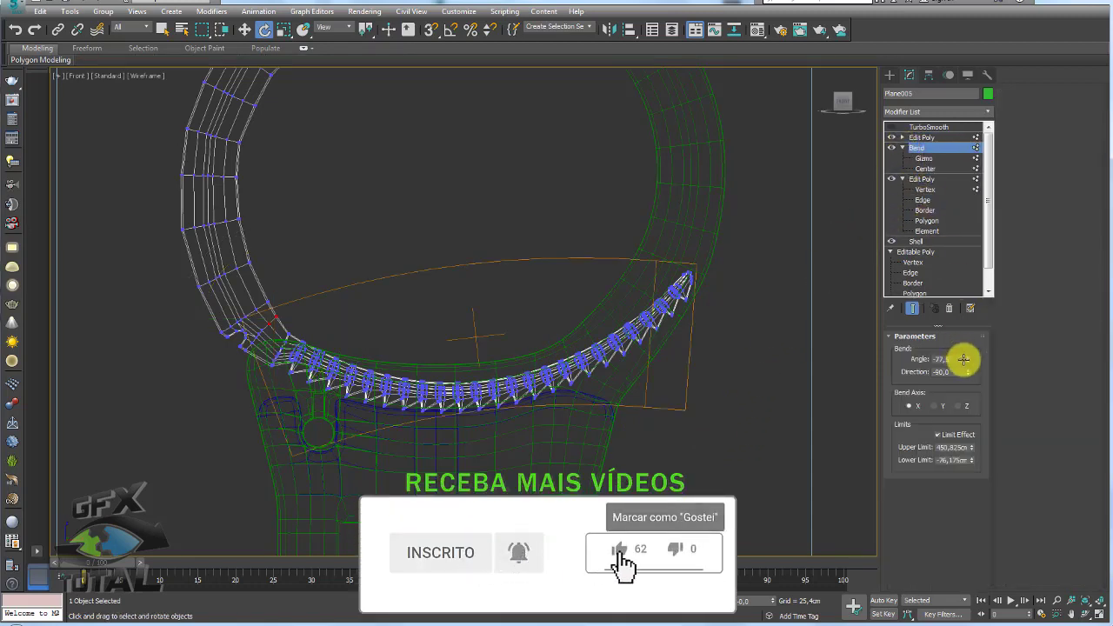
drag(964, 359, 969, 437)
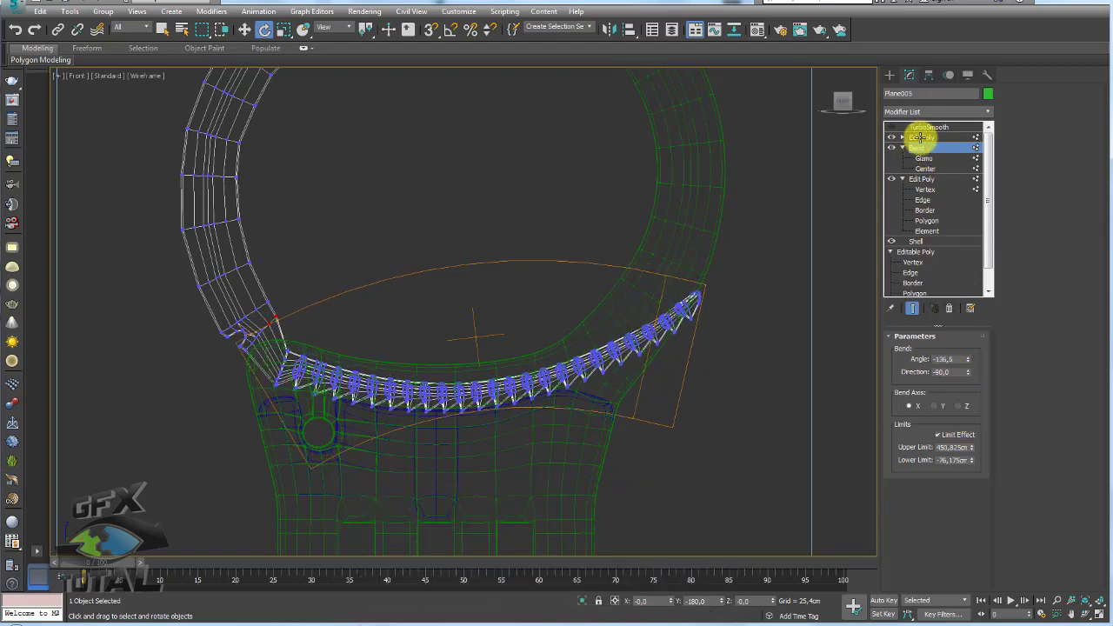
click(920, 138)
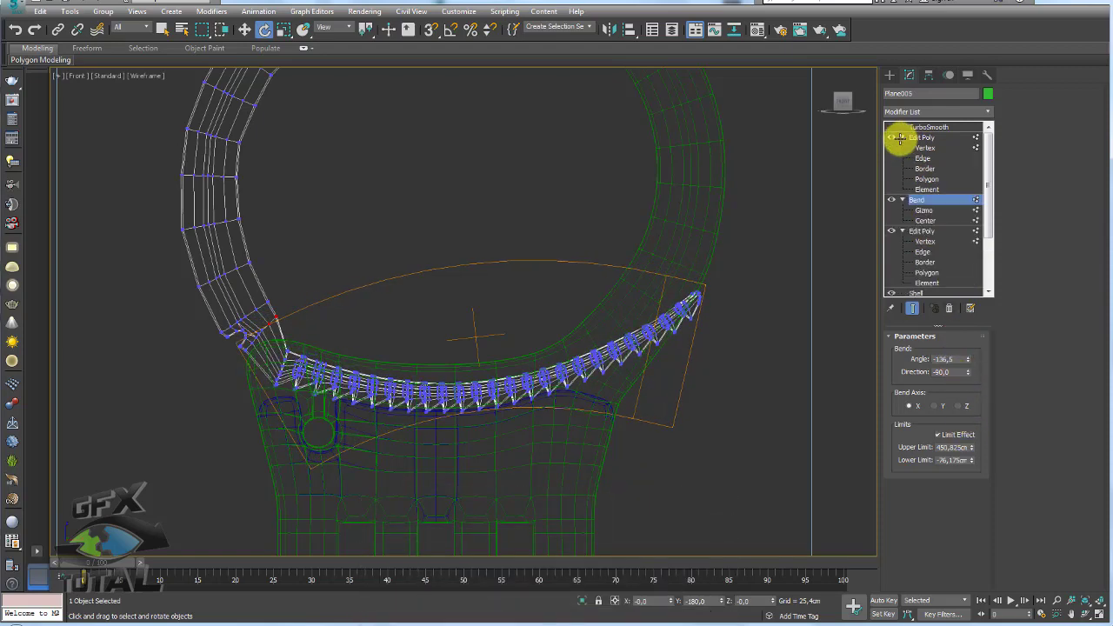
click(925, 147)
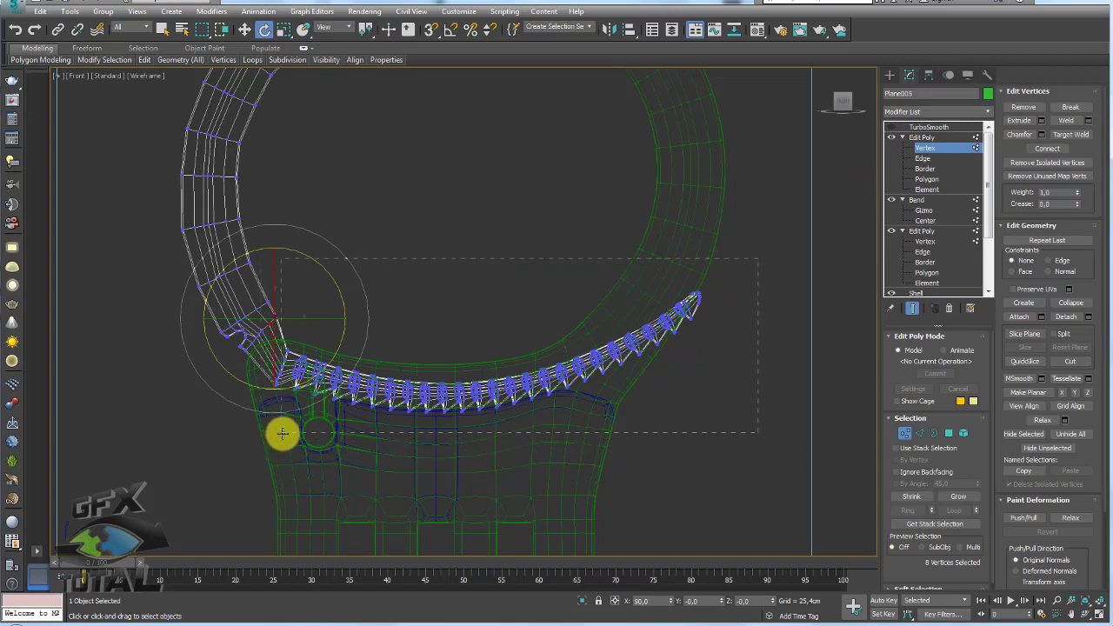
- Select all strap vertices plus the left-end ones, move them up and tilt them slightly
key(ctrl+a)
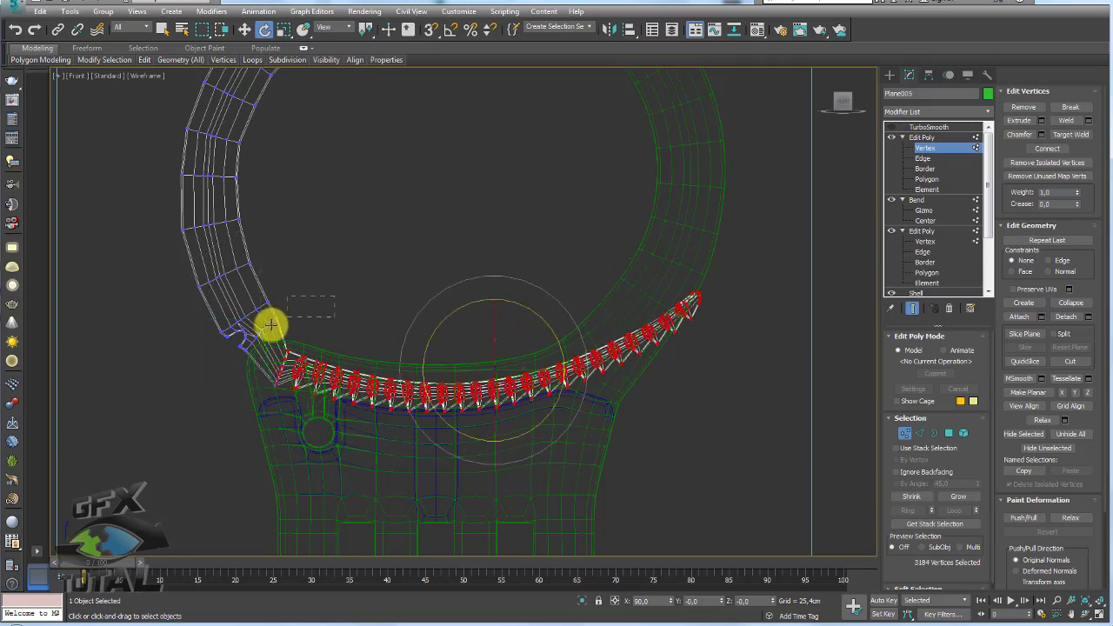
ctrl+click(285, 355)
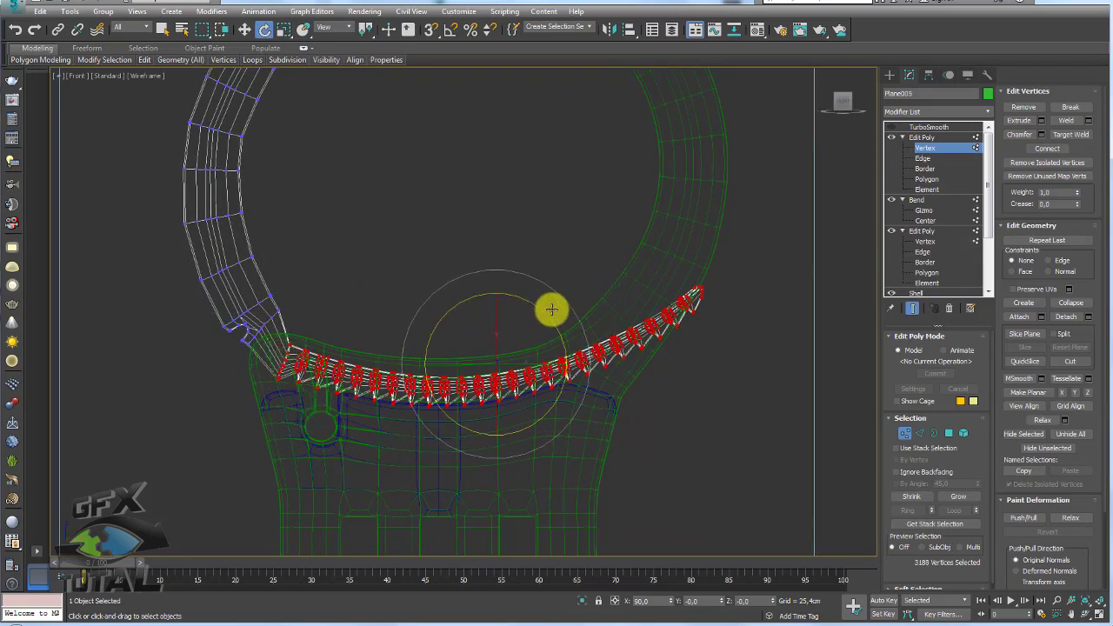
key(w)
drag(522, 325, 522, 331)
key(e)
key(w)
key(e)
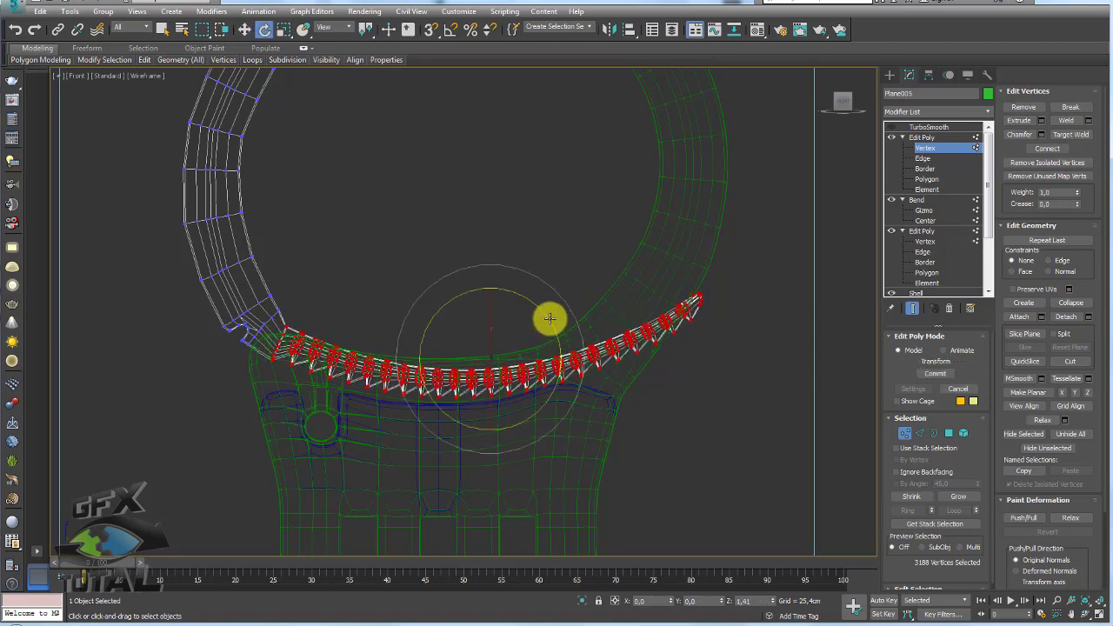
key(w)
- Select the corner vertices at the strap's left end and exit Vertex level
scroll(286, 291, up, 2)
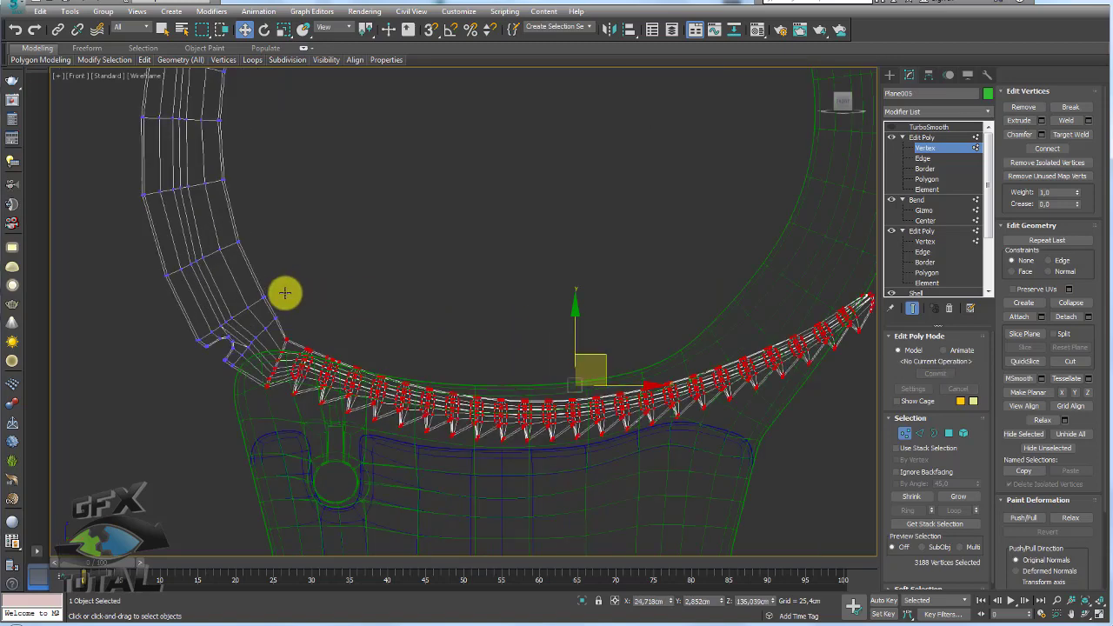
scroll(284, 314, up, 2)
drag(255, 351, 292, 366)
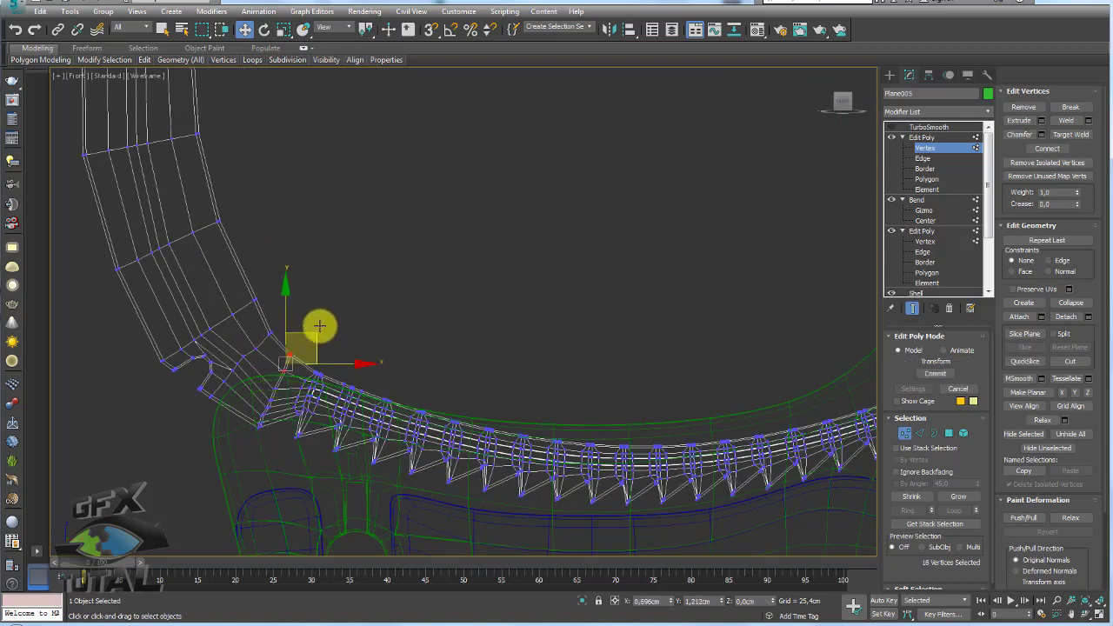
click(922, 137)
- Rotate the Bend gizmo to curl the arm about 180° around the ring, then collapse to Editable Poly
click(923, 126)
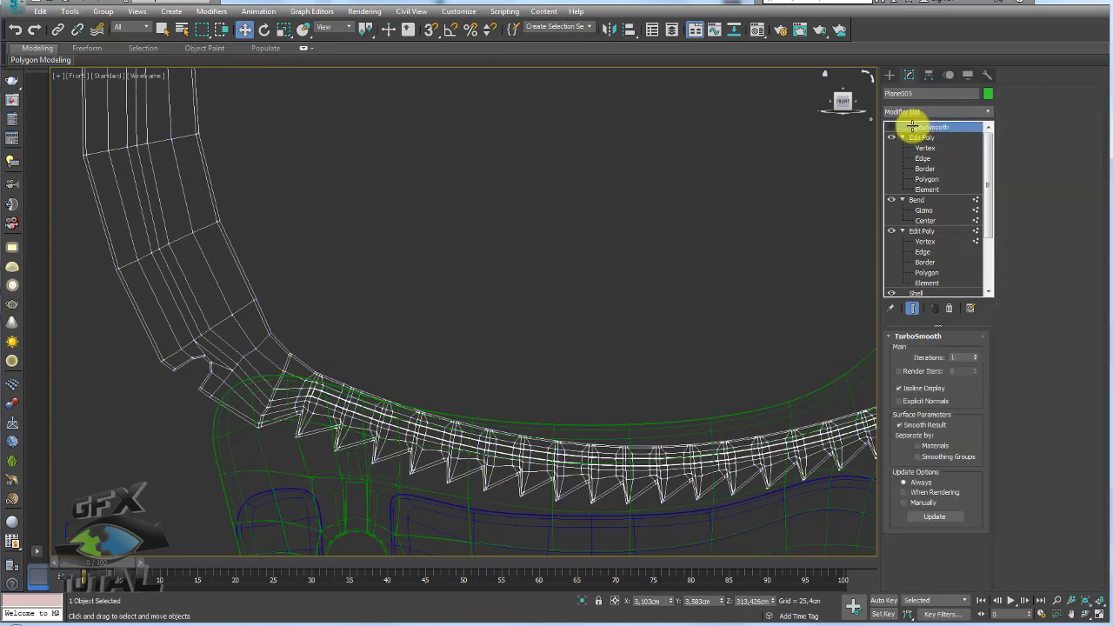
scroll(578, 214, down, 3)
scroll(578, 214, down, 5)
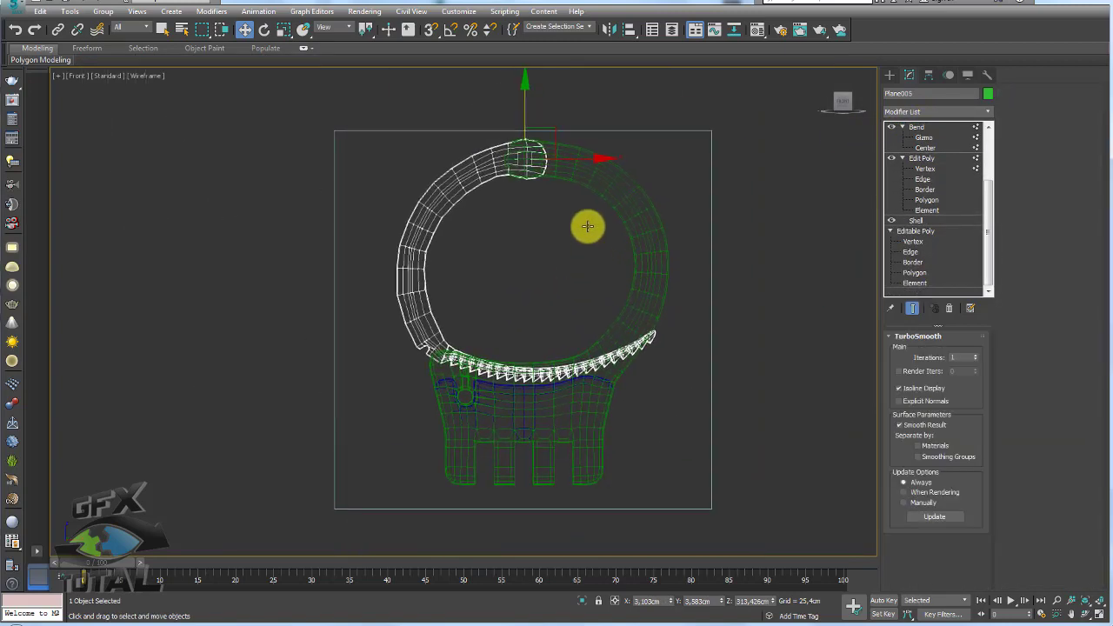
key(e)
mouse_move(597, 174)
mouse_down()
mouse_move(541, 262)
mouse_move(599, 203)
mouse_move(497, 281)
mouse_move(556, 258)
mouse_move(529, 267)
mouse_move(599, 217)
mouse_move(447, 232)
mouse_move(413, 261)
mouse_up()
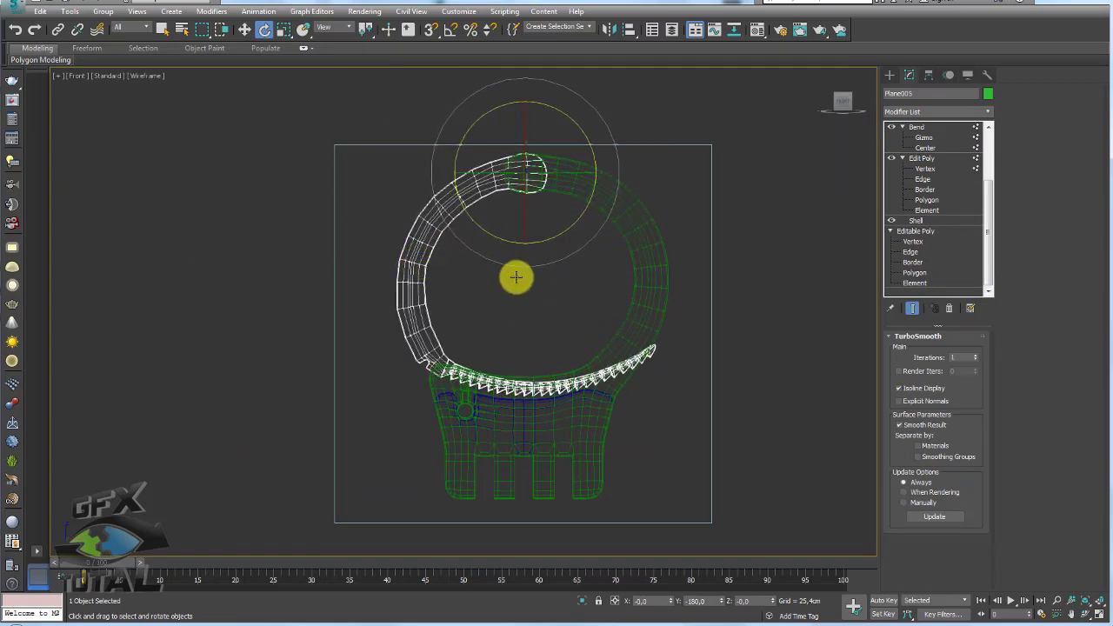
drag(566, 226, 532, 267)
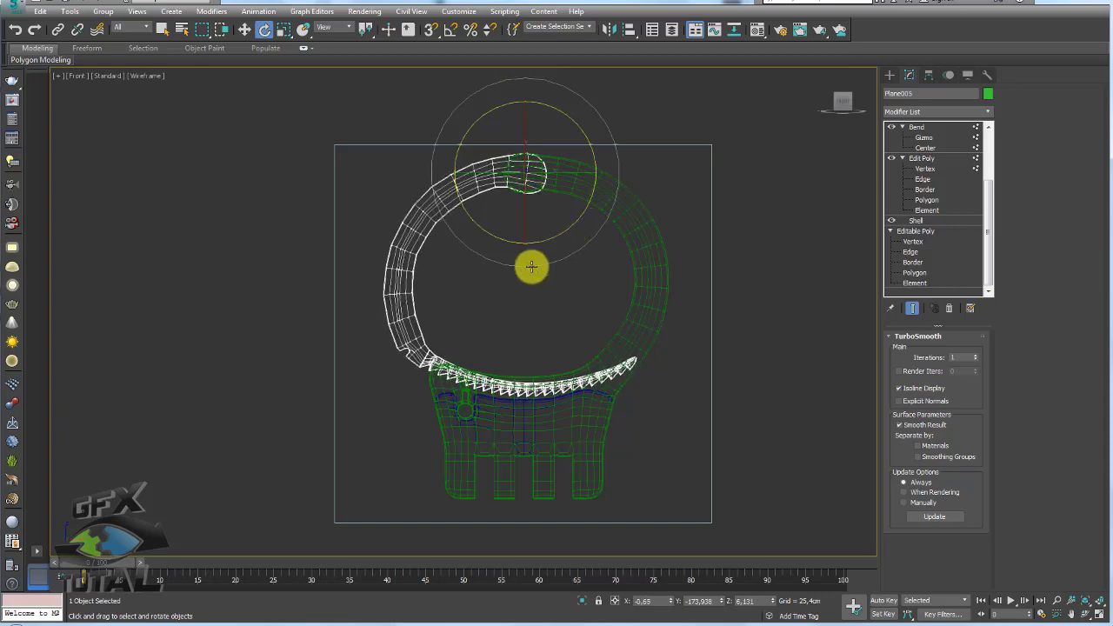
scroll(428, 352, up, 5)
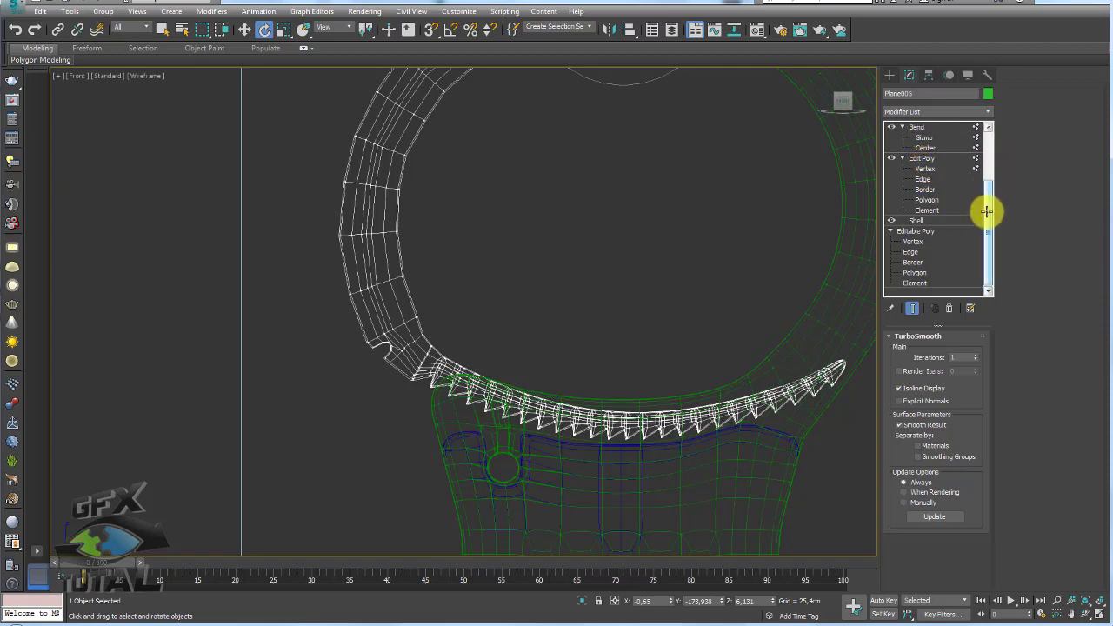
drag(987, 212, 988, 136)
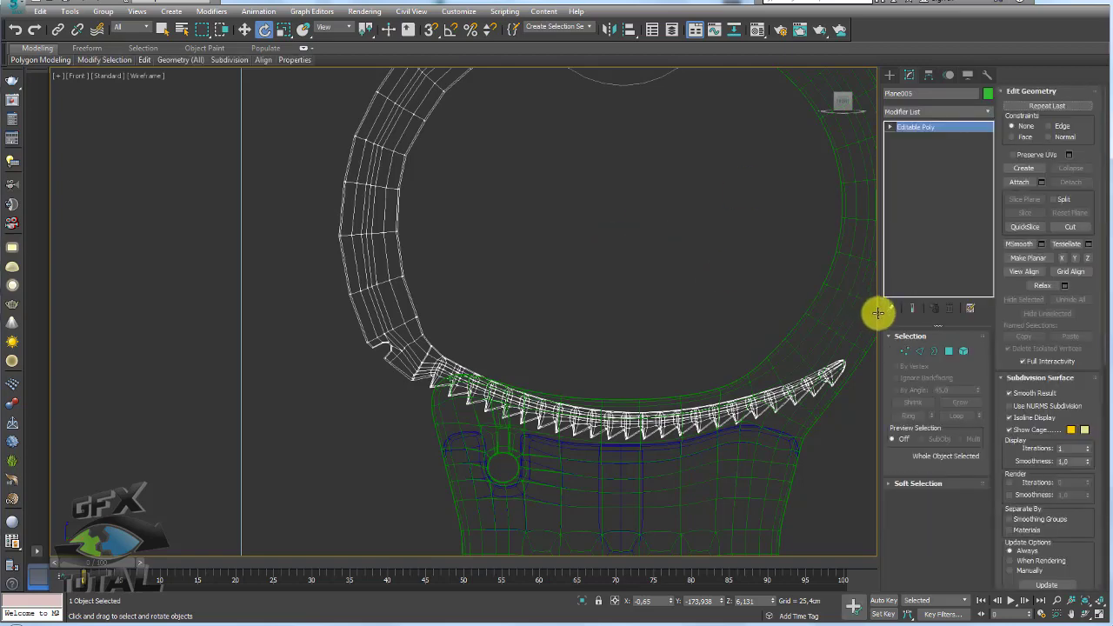
- Turn on Soft Selection with a 72.644 cm falloff and move the vertices near the strap joint
click(901, 351)
scroll(427, 343, up, 3)
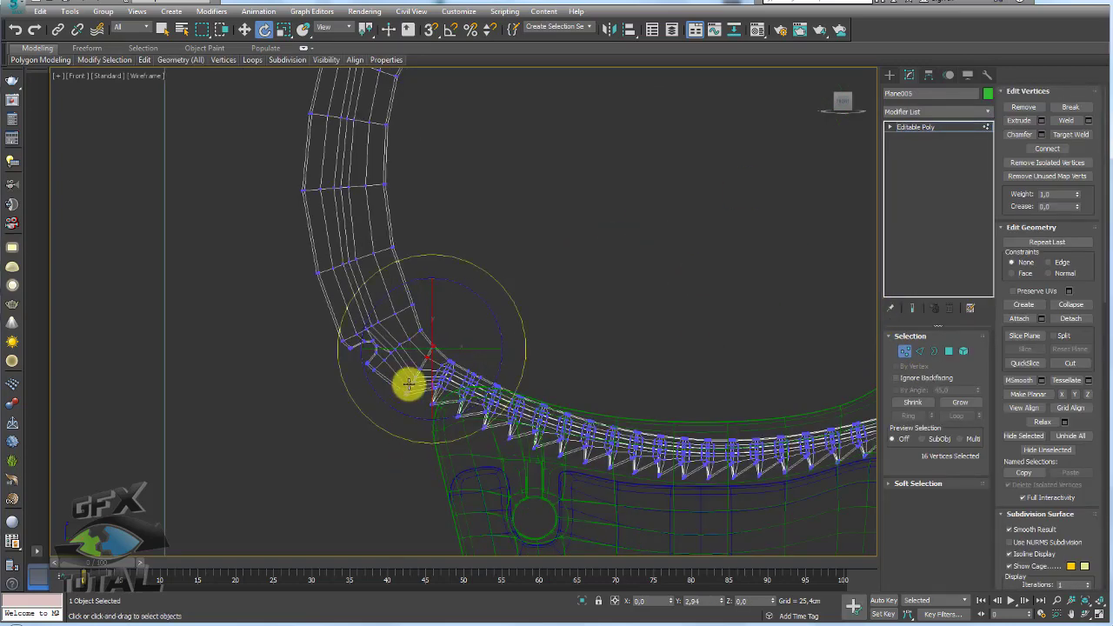
ctrl+drag(393, 371, 417, 463)
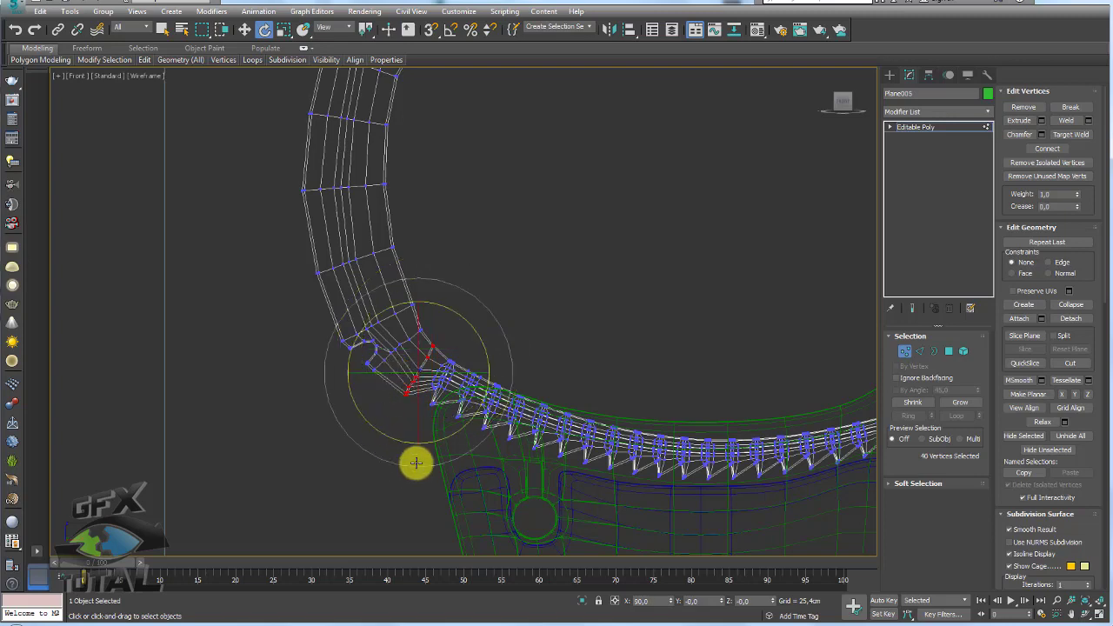
ctrl+click(432, 349)
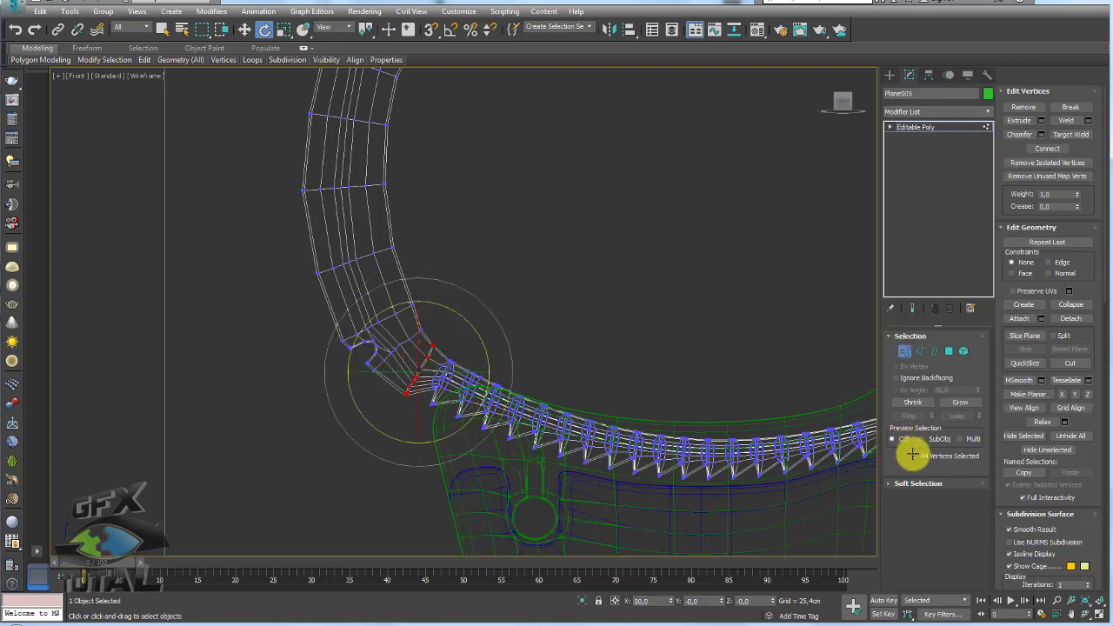
click(898, 483)
click(1022, 107)
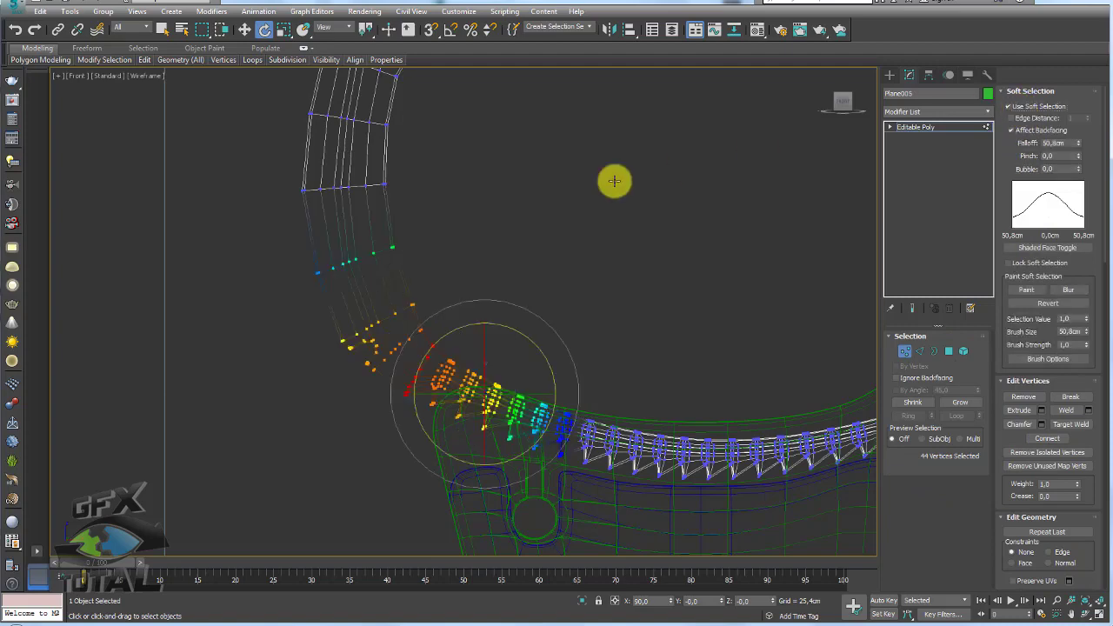
key(w)
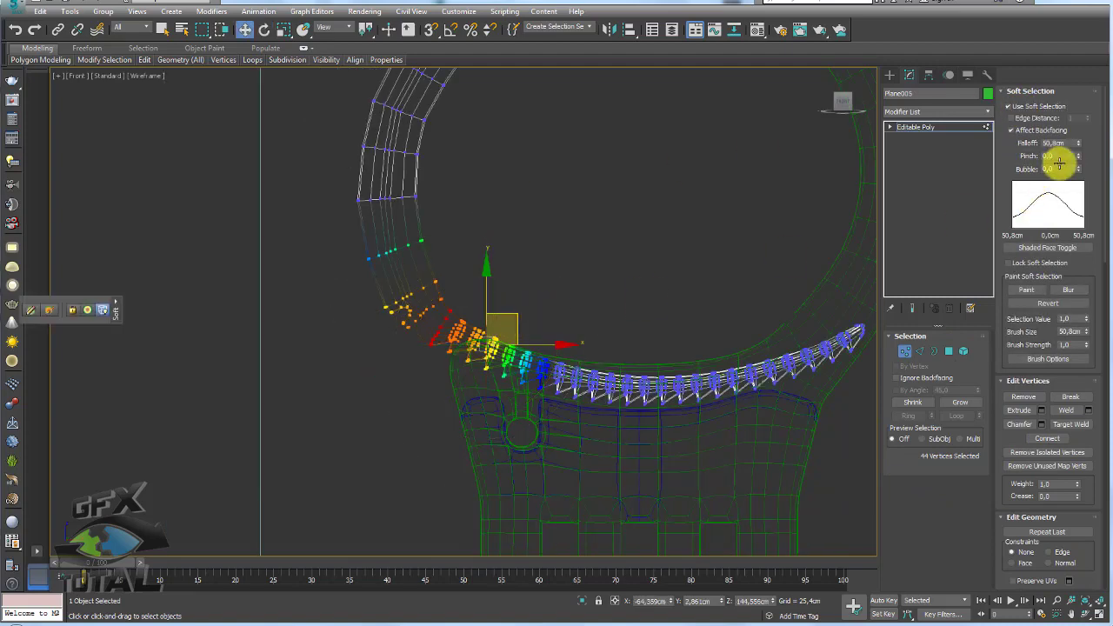
drag(1080, 143, 1075, 82)
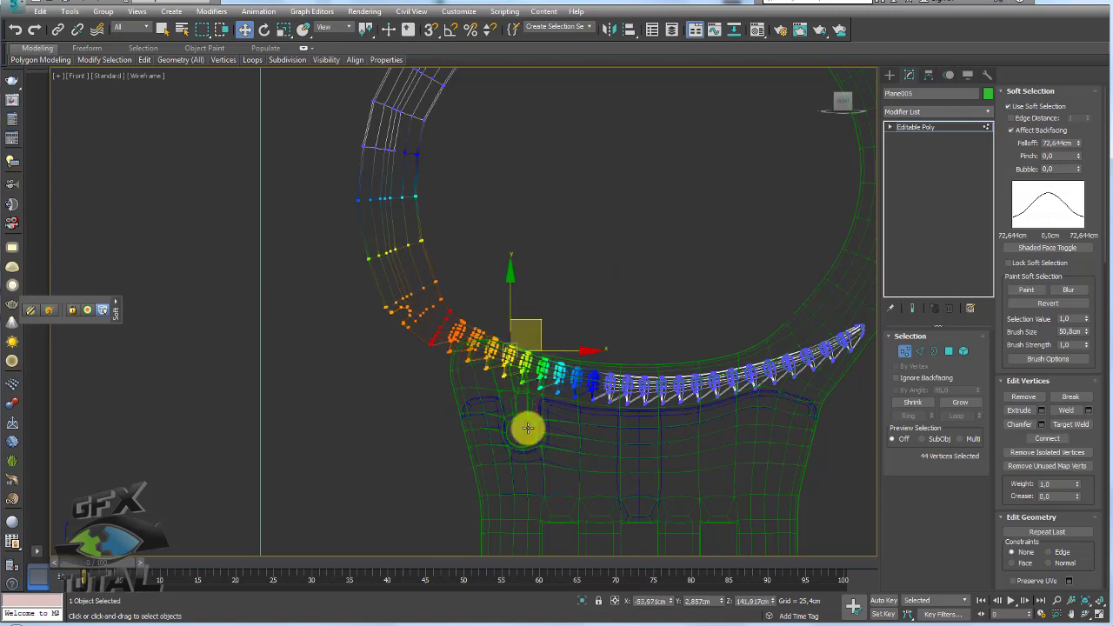
mouse_move(520, 423)
mouse_down()
mouse_move(454, 313)
mouse_move(437, 311)
mouse_up()
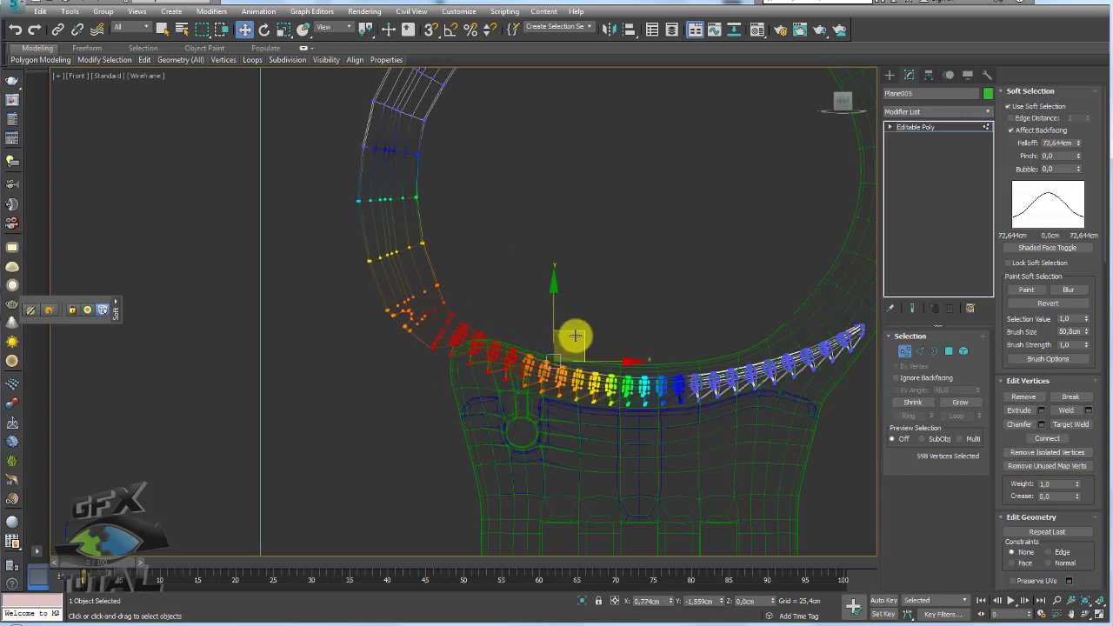
drag(575, 340, 574, 337)
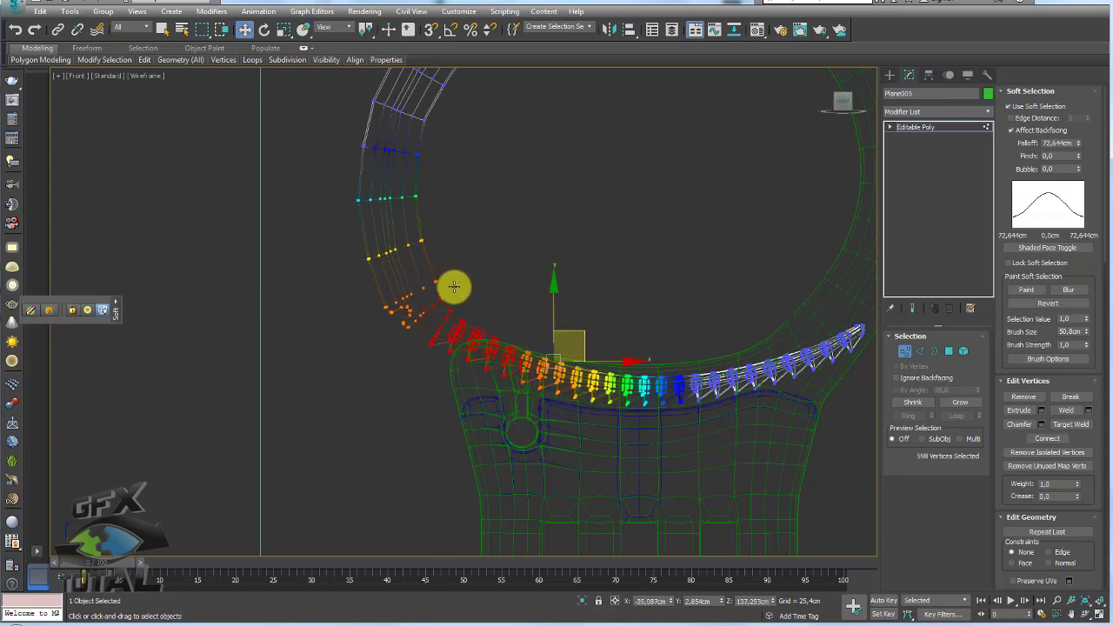
- Select vertex groups up the ring's left side and top, moving them to follow the reference outline
drag(359, 281, 374, 240)
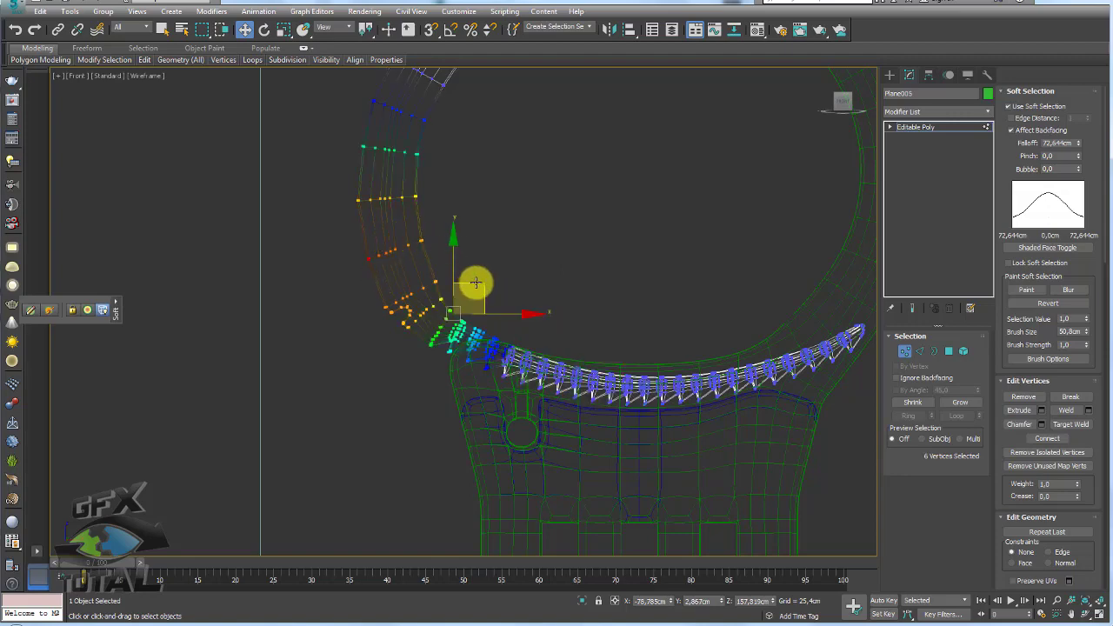
scroll(452, 226, down, 2)
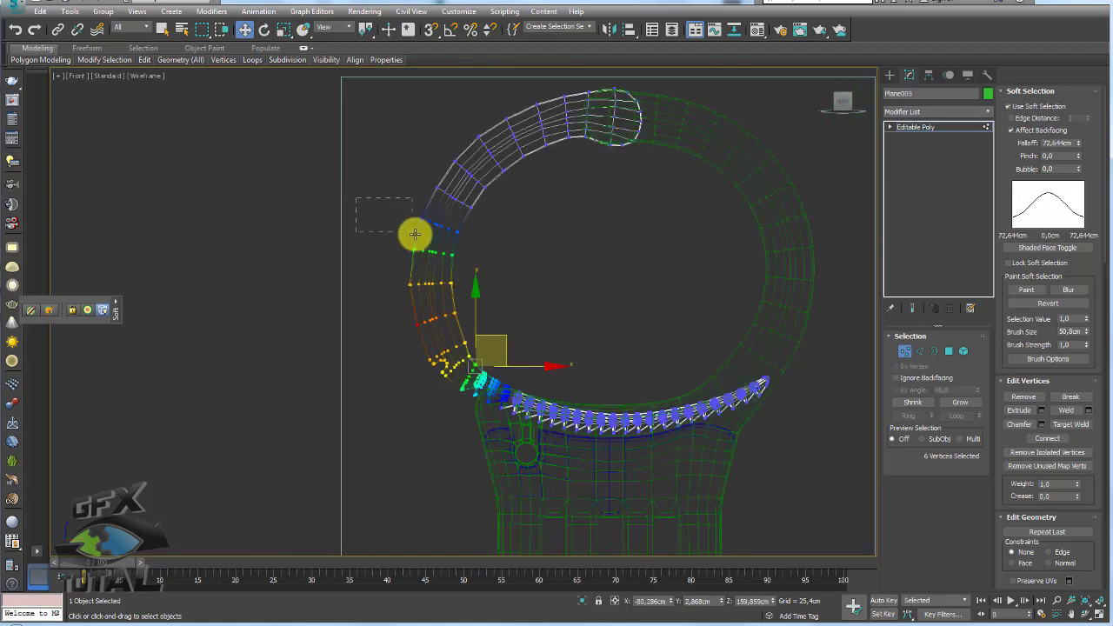
drag(414, 234, 454, 234)
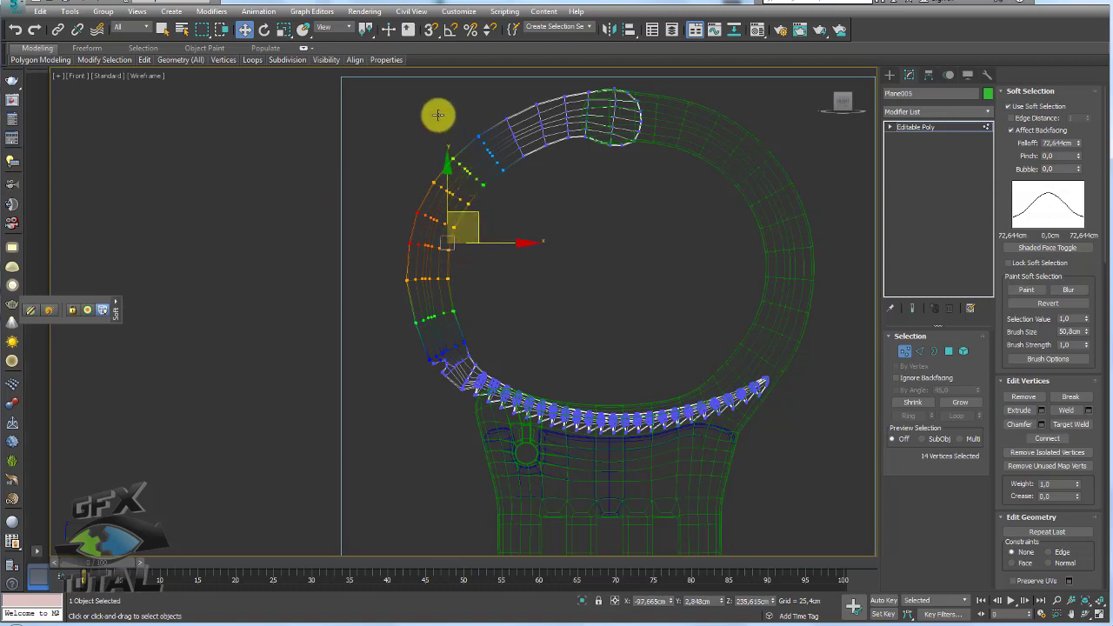
ctrl+drag(440, 112, 481, 177)
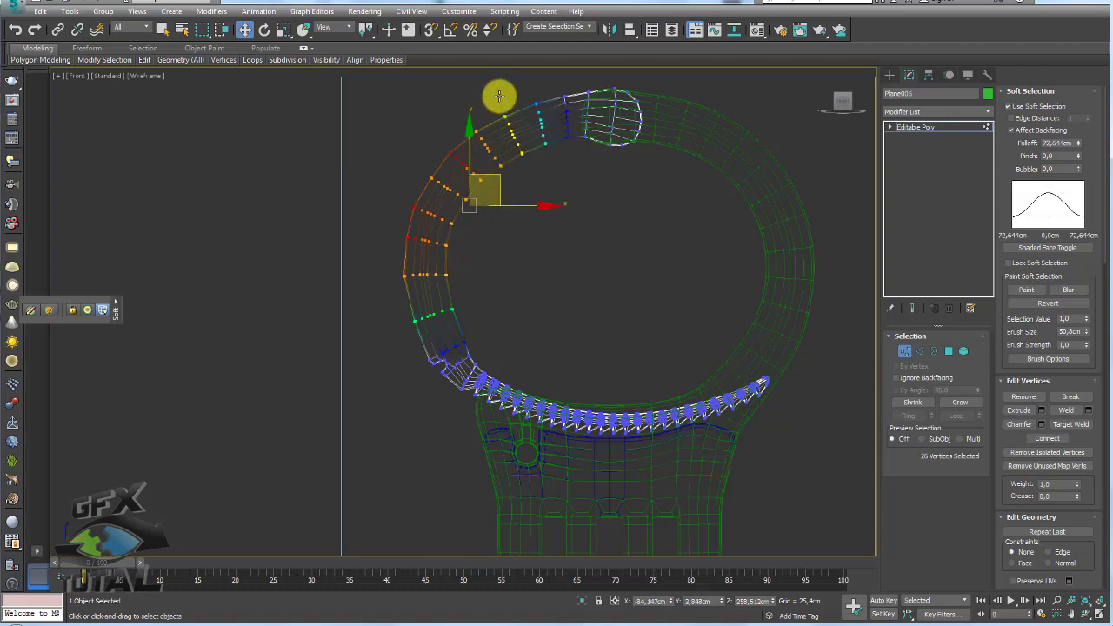
mouse_move(500, 95)
mouse_down()
mouse_move(521, 122)
mouse_move(566, 134)
mouse_up()
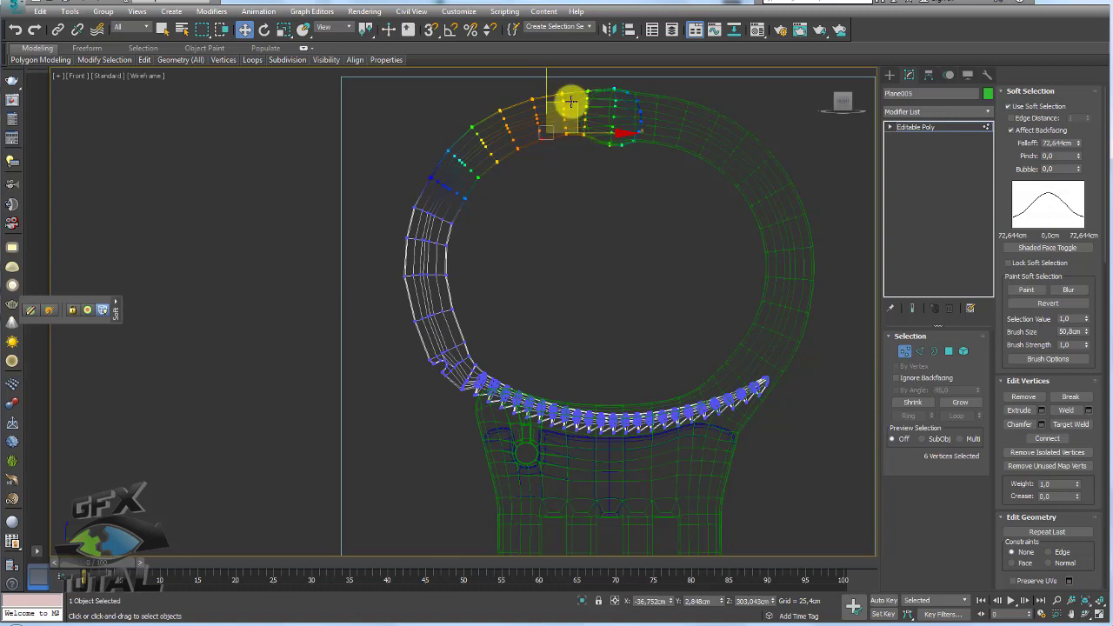
drag(427, 174, 434, 180)
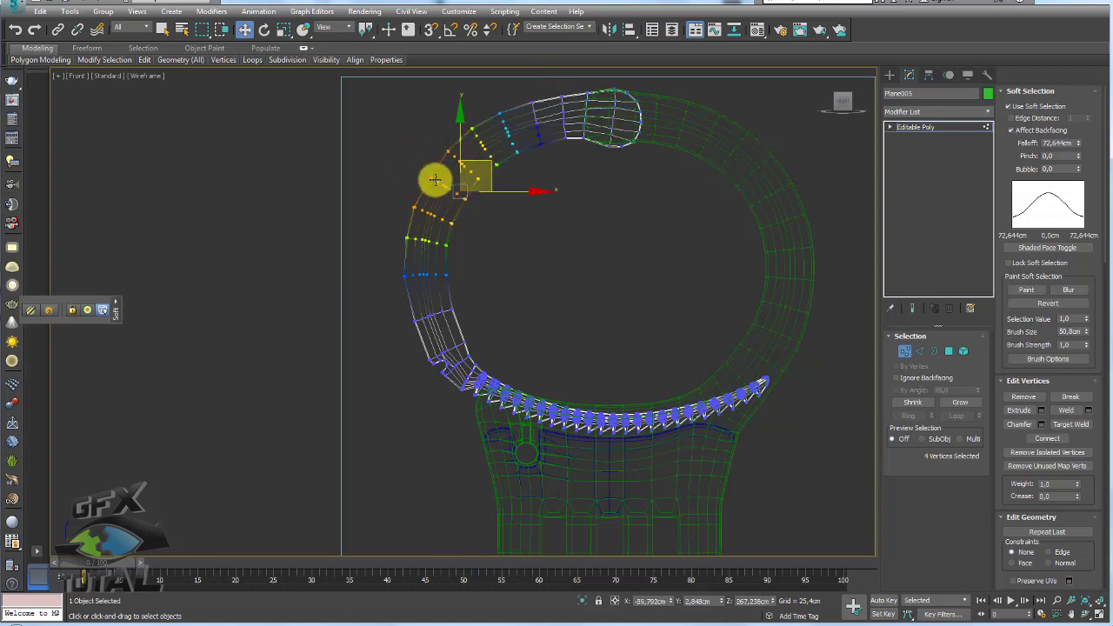
click(515, 260)
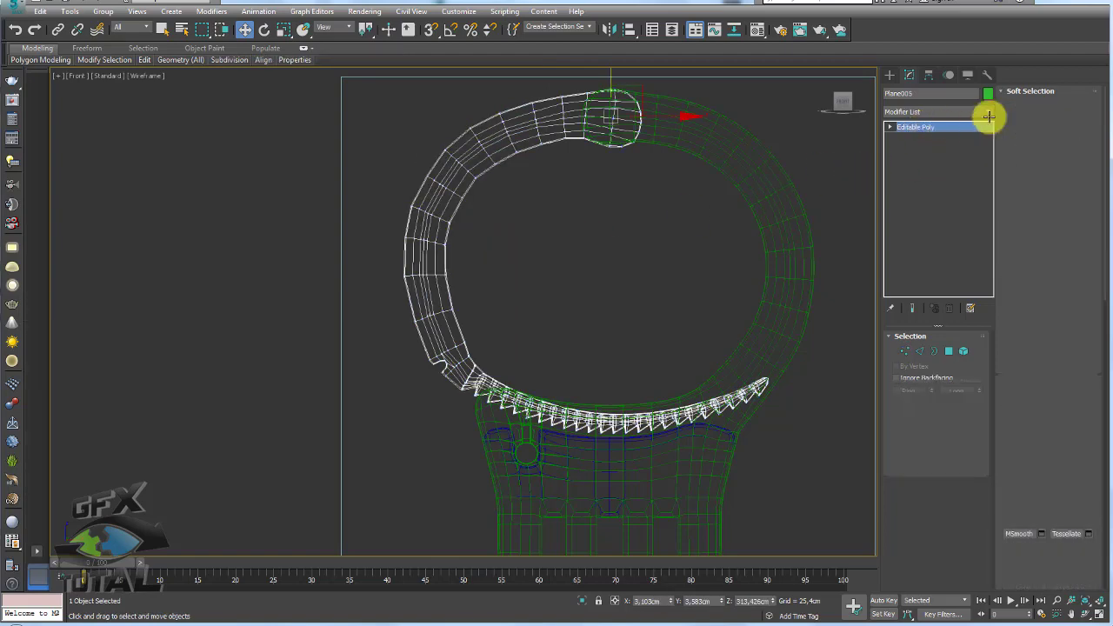
- Turn off Soft Selection, exit to object level and rotate the ring piece slightly
click(1009, 106)
key(ctrl+b)
scroll(586, 169, down, 3)
key(e)
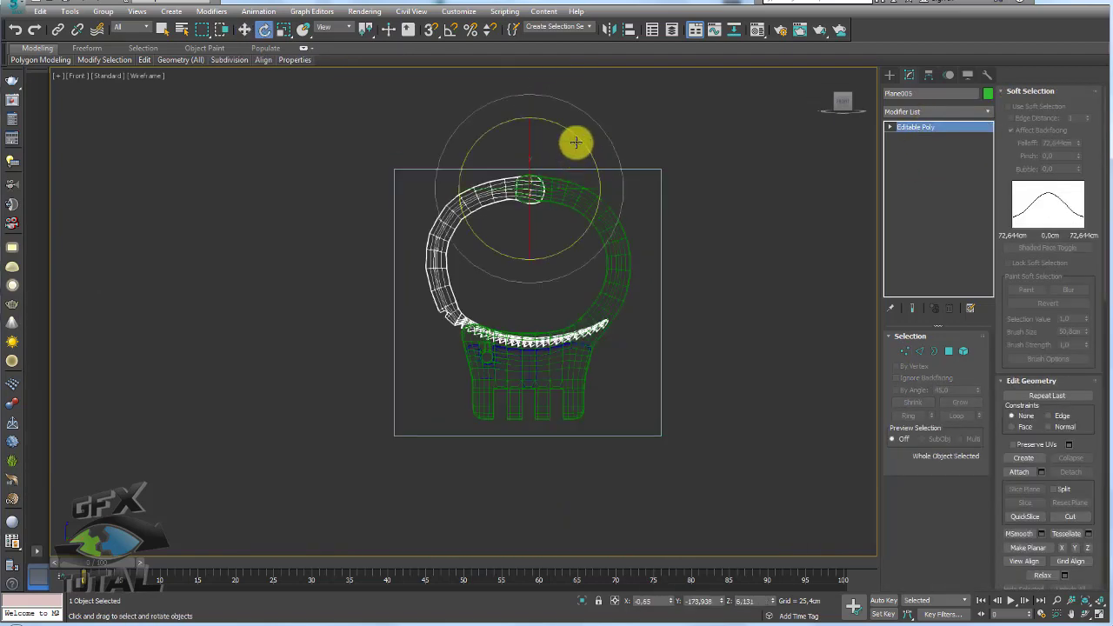
mouse_move(577, 141)
mouse_down()
mouse_move(603, 206)
mouse_move(574, 107)
mouse_up()
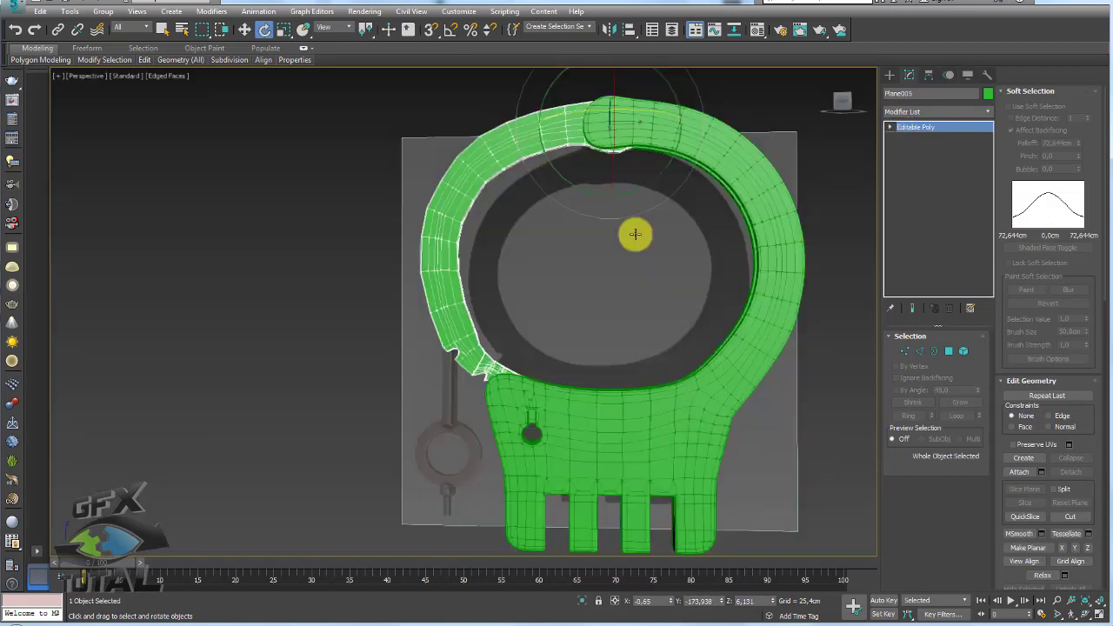
key(p)
mouse_move(608, 271)
alt+middle_down()
mouse_move(600, 177)
mouse_move(562, 238)
mouse_move(925, 145)
alt+middle_up()
- Add TurboSmooth with Isoline Display and 2 iterations, orbiting to check the smoothed ring
key(ctrl+t)
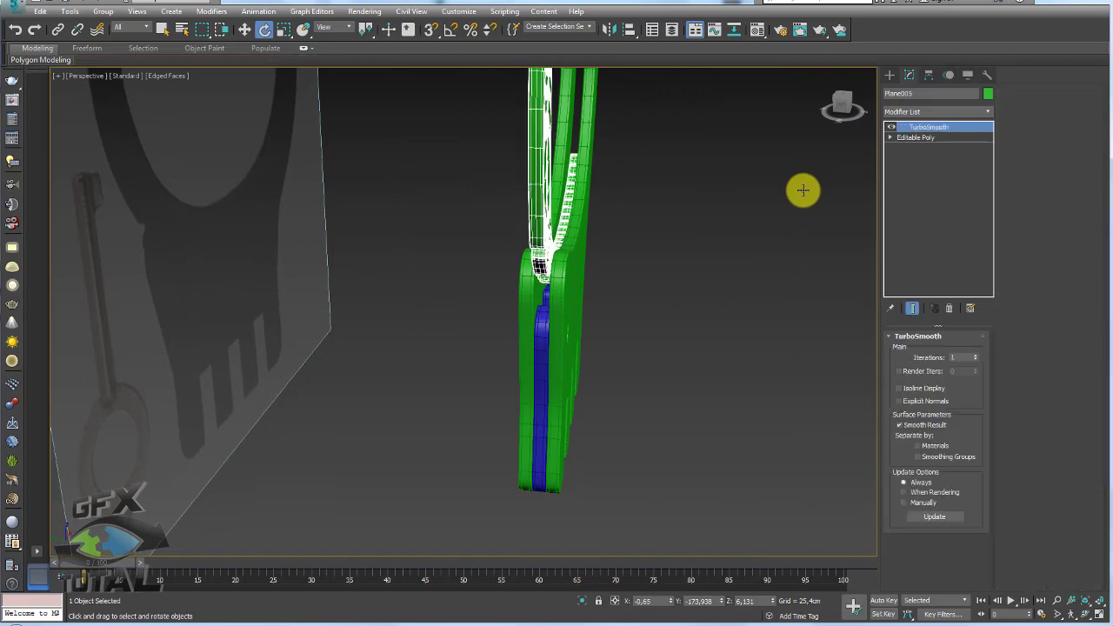
click(915, 386)
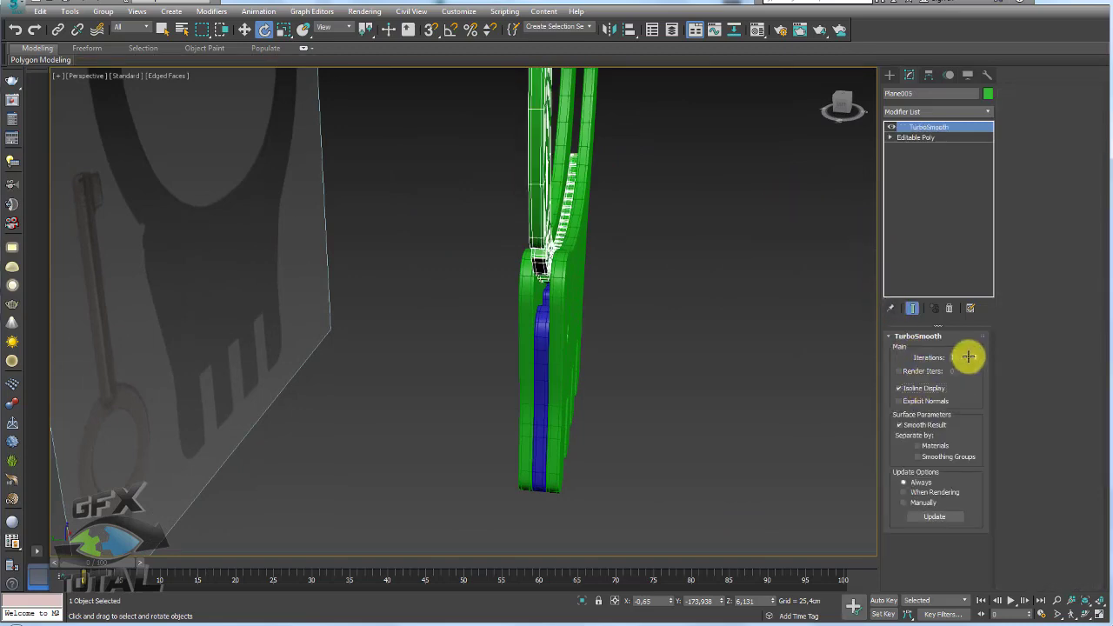
mouse_move(827, 331)
alt+middle_down()
mouse_move(636, 268)
mouse_move(731, 313)
alt+middle_up()
scroll(735, 316, down, 5)
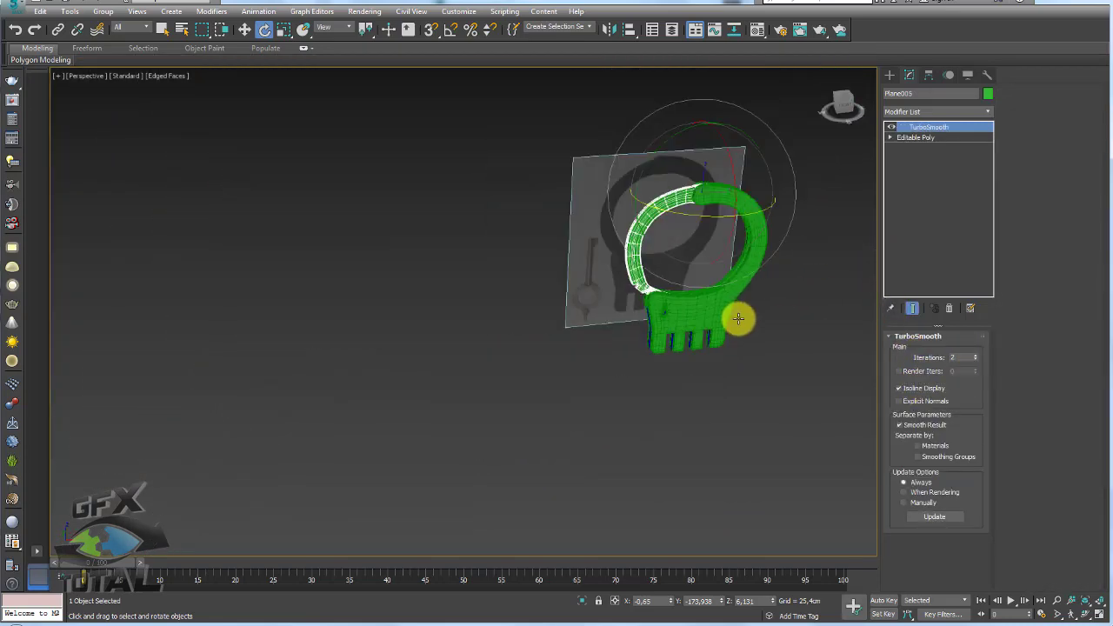
scroll(628, 298, up, 3)
scroll(624, 266, up, 3)
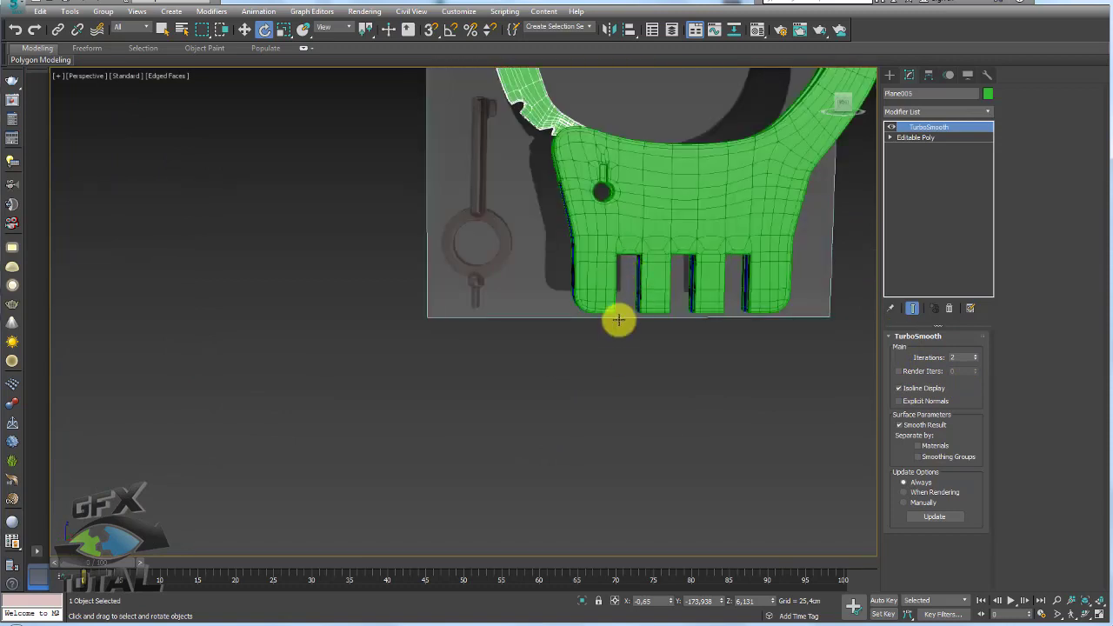
mouse_move(618, 320)
alt+middle_down()
mouse_move(599, 293)
mouse_move(616, 270)
alt+middle_up()
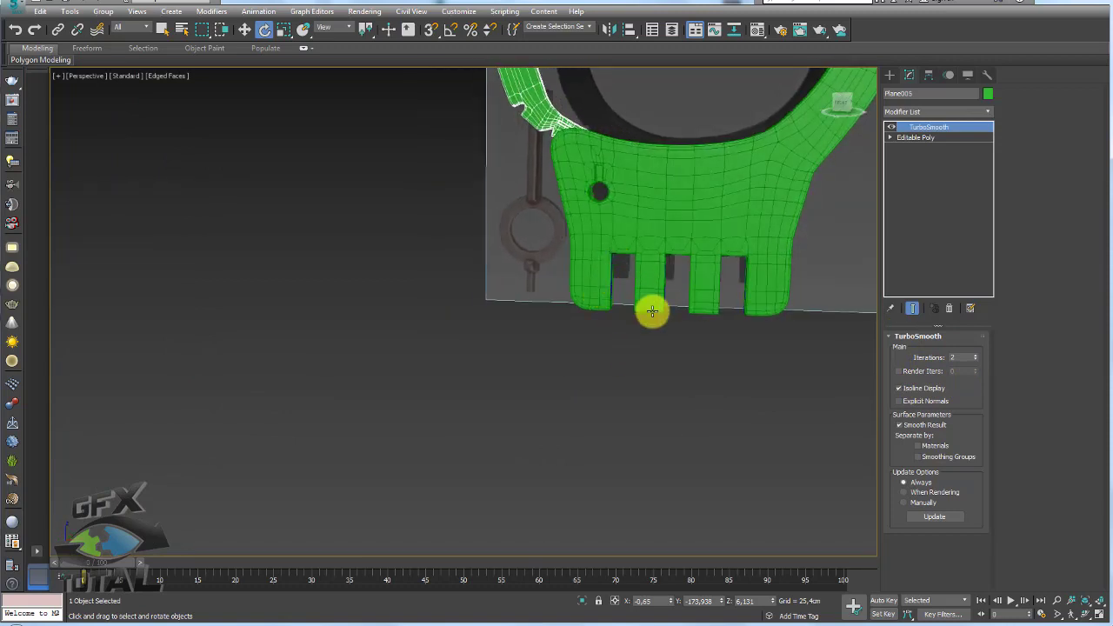
- Back in the Front view, select the cuff body and then all four handcuff parts
key(f)
middle_drag(579, 319, 592, 279)
scroll(609, 265, up, 3)
scroll(587, 277, down, 1)
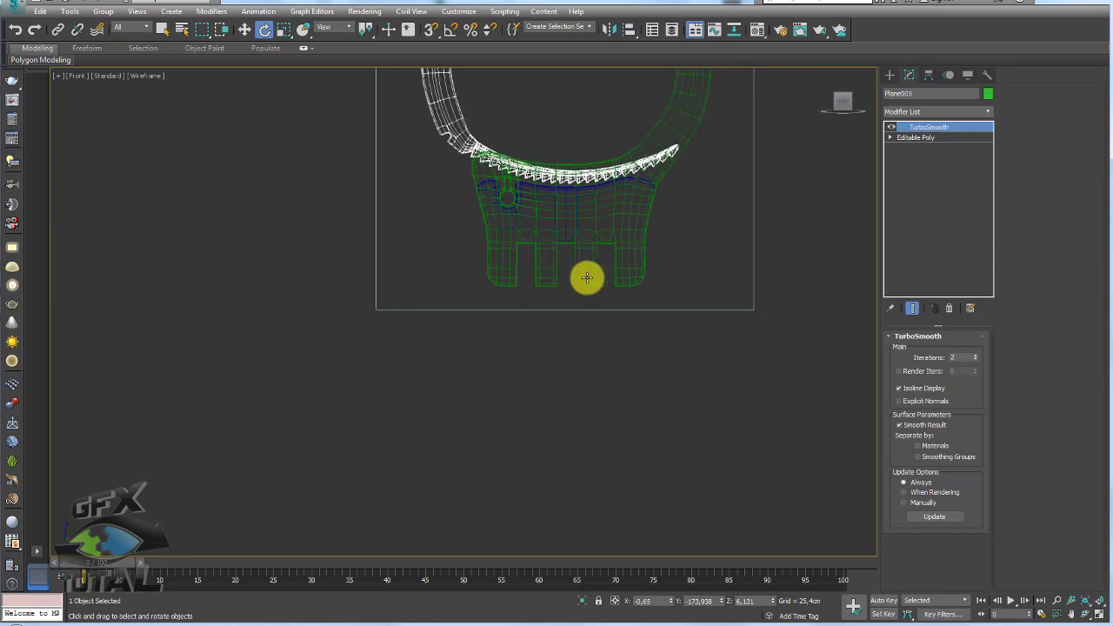
scroll(696, 326, down, 3)
click(687, 301)
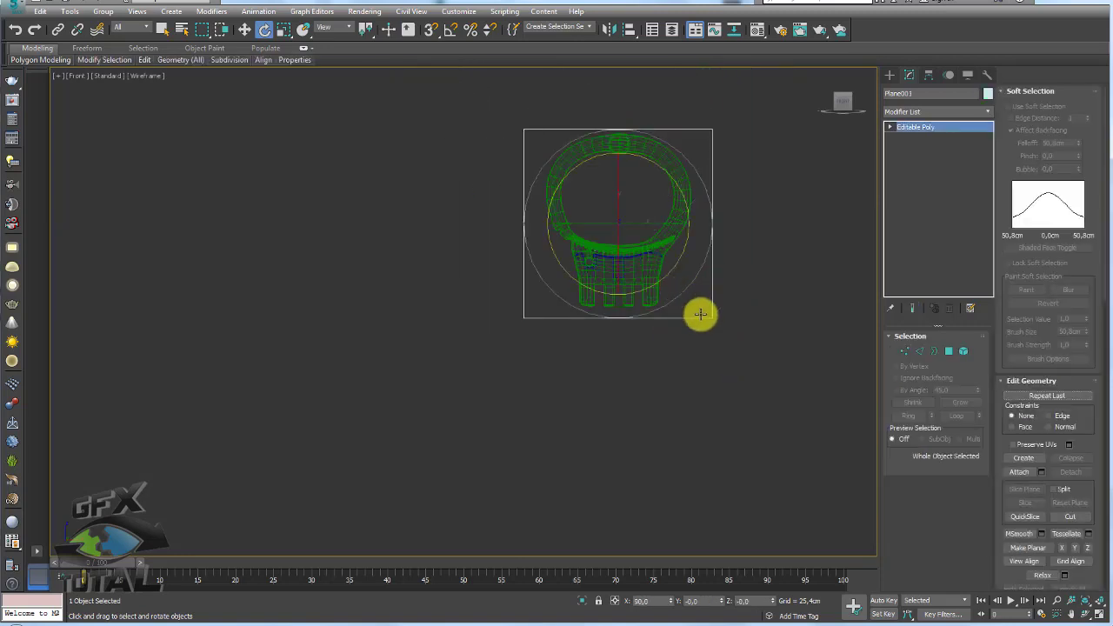
key(ctrl+a)
- Mirror the four handcuff parts on the Y axis as a Copy
mouse_move(701, 166)
middle_down()
mouse_move(632, 152)
mouse_move(637, 87)
middle_up()
click(609, 28)
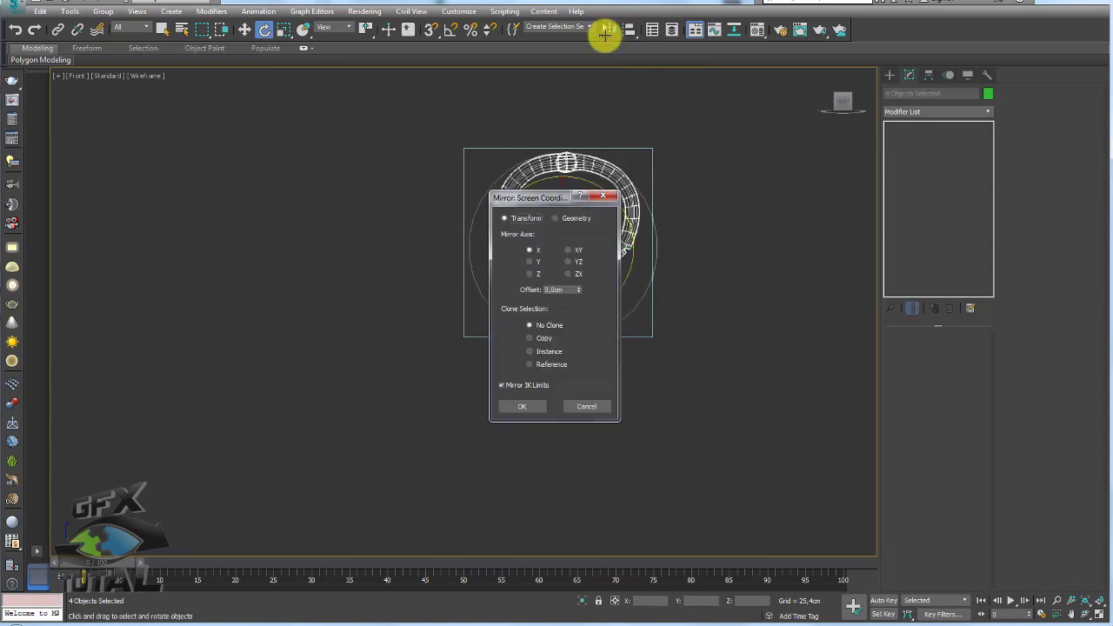
drag(546, 185, 747, 138)
click(730, 215)
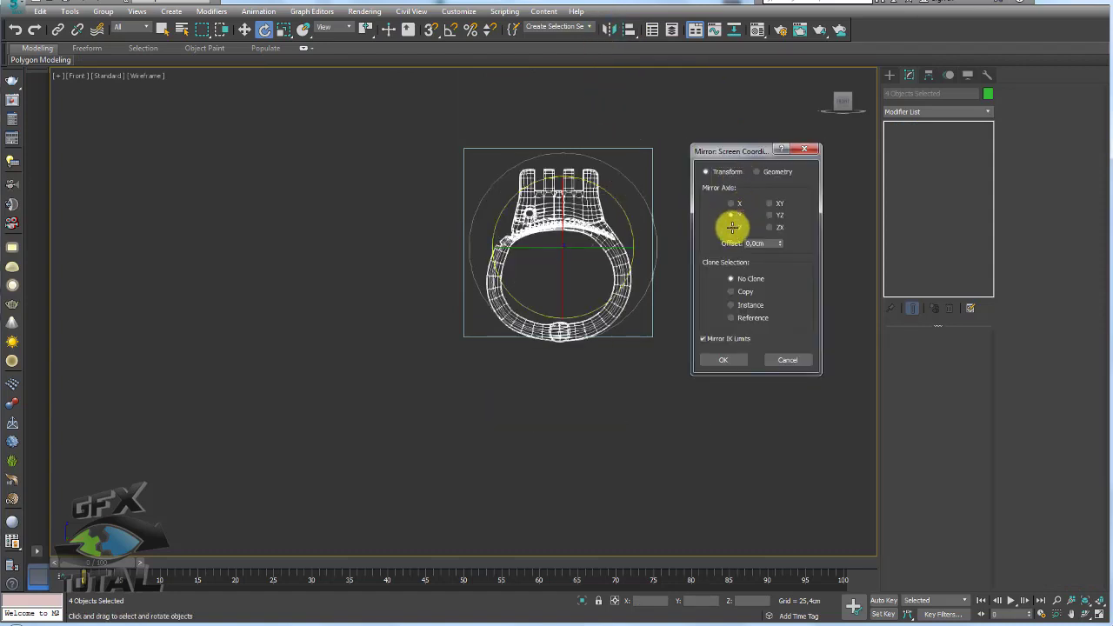
click(731, 292)
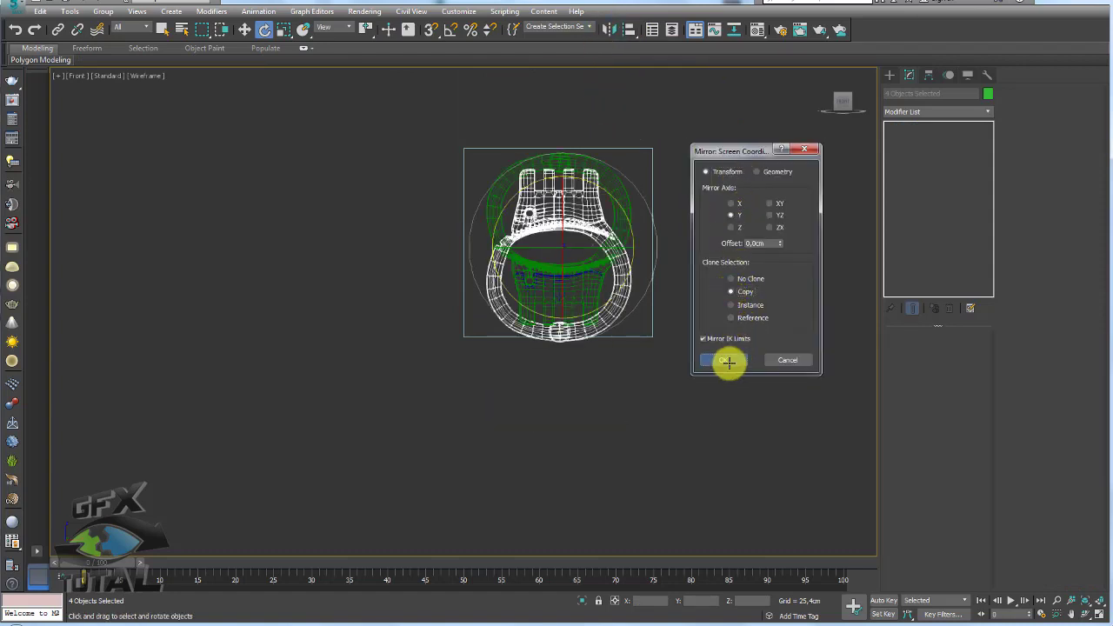
click(726, 360)
- Move the mirrored copy down to sit below the original cuff
mouse_move(558, 277)
mouse_down()
mouse_move(557, 435)
mouse_move(568, 433)
mouse_move(561, 420)
mouse_up()
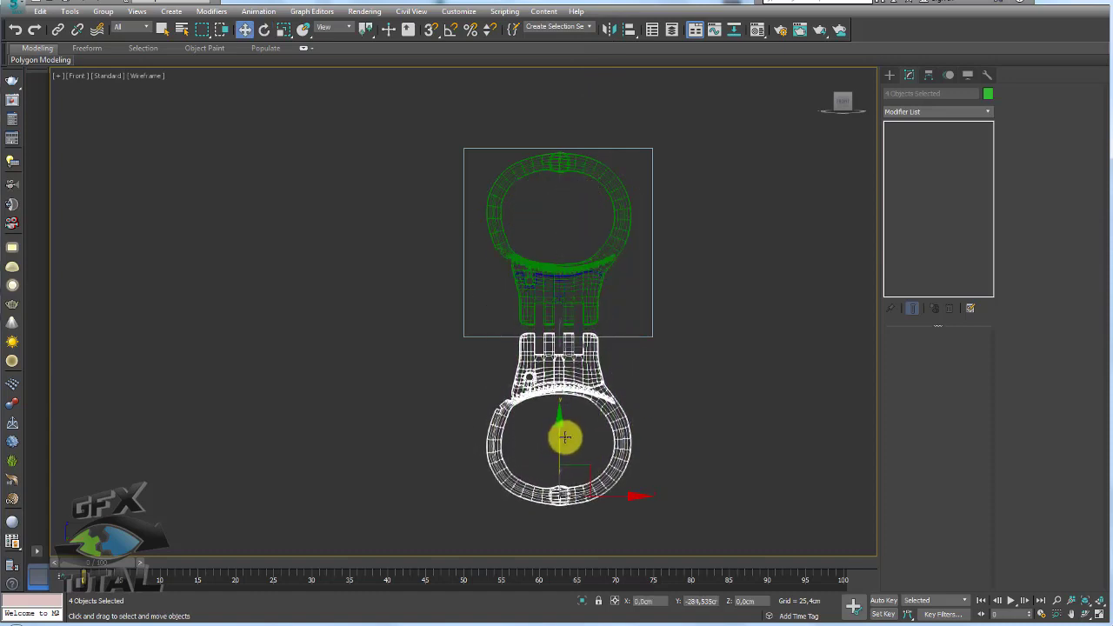
scroll(561, 420, up, 3)
scroll(557, 348, up, 3)
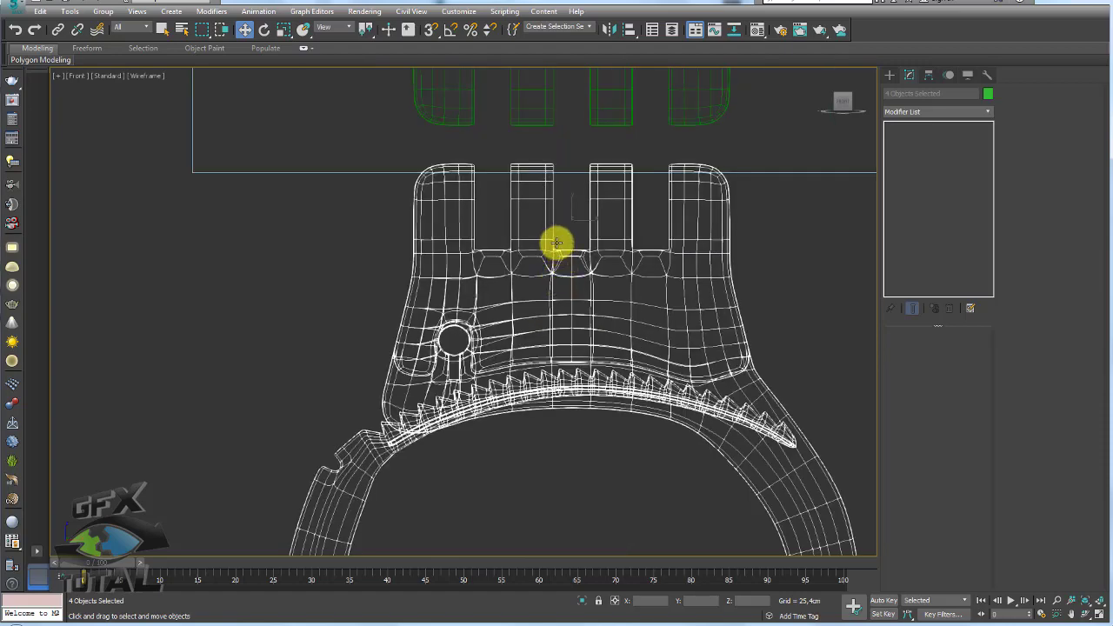
middle_drag(551, 241, 551, 398)
- Open the Create > Shapes panel and frame both cuffs in the Left view
click(888, 71)
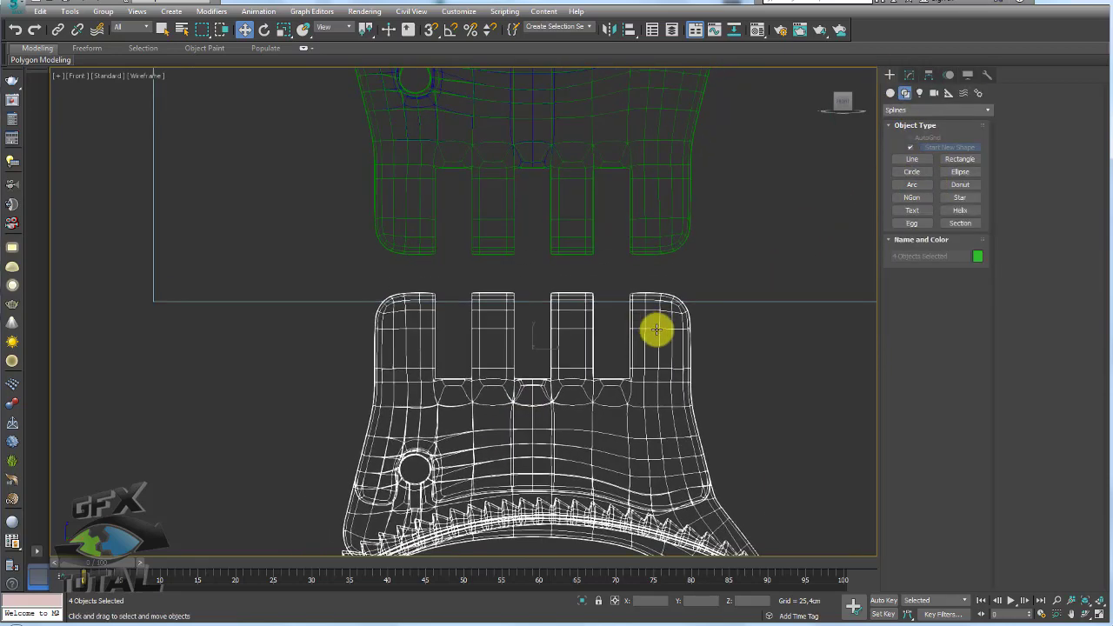
key(l)
scroll(658, 318, down, 3)
scroll(548, 300, up, 3)
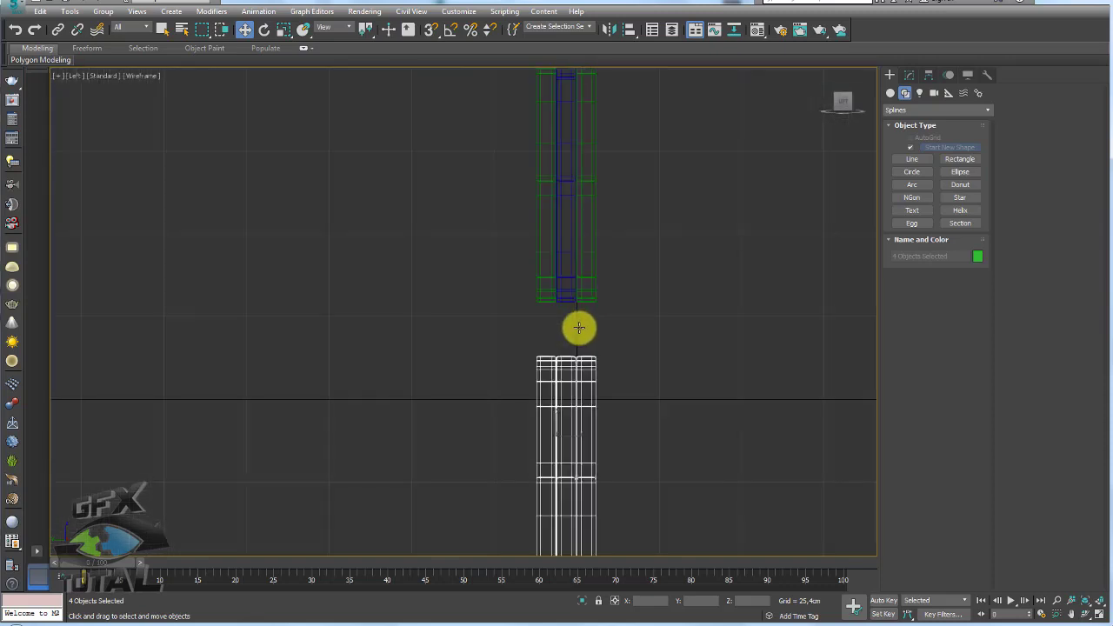
scroll(591, 296, down, 2)
scroll(609, 287, down, 2)
middle_drag(614, 328, 613, 447)
scroll(599, 313, up, 4)
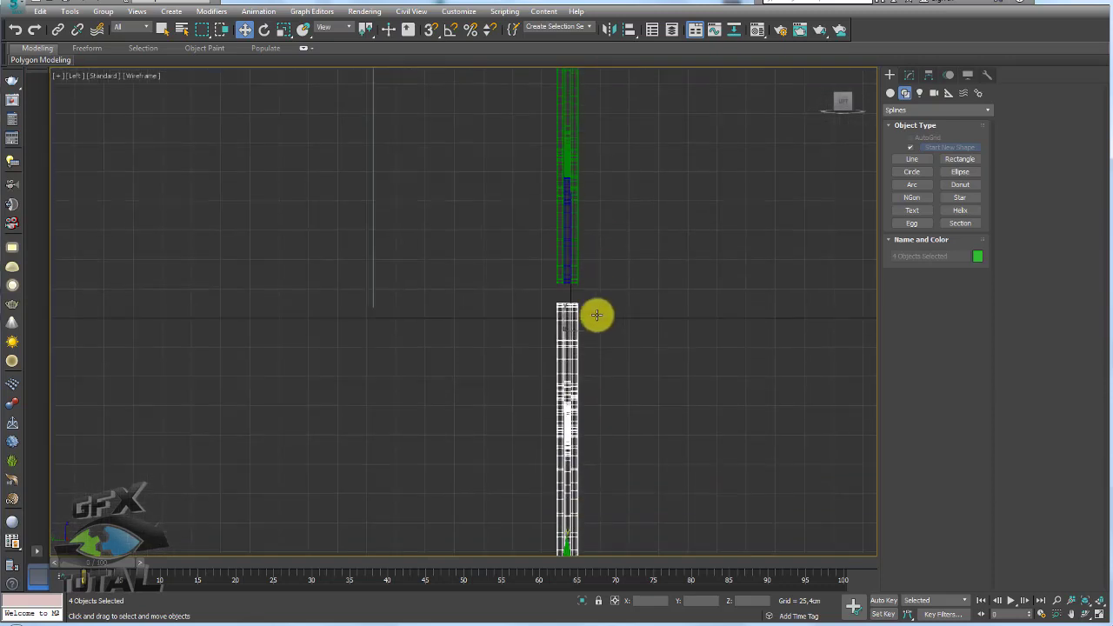
scroll(569, 288, down, 2)
scroll(592, 265, up, 2)
middle_drag(601, 260, 577, 321)
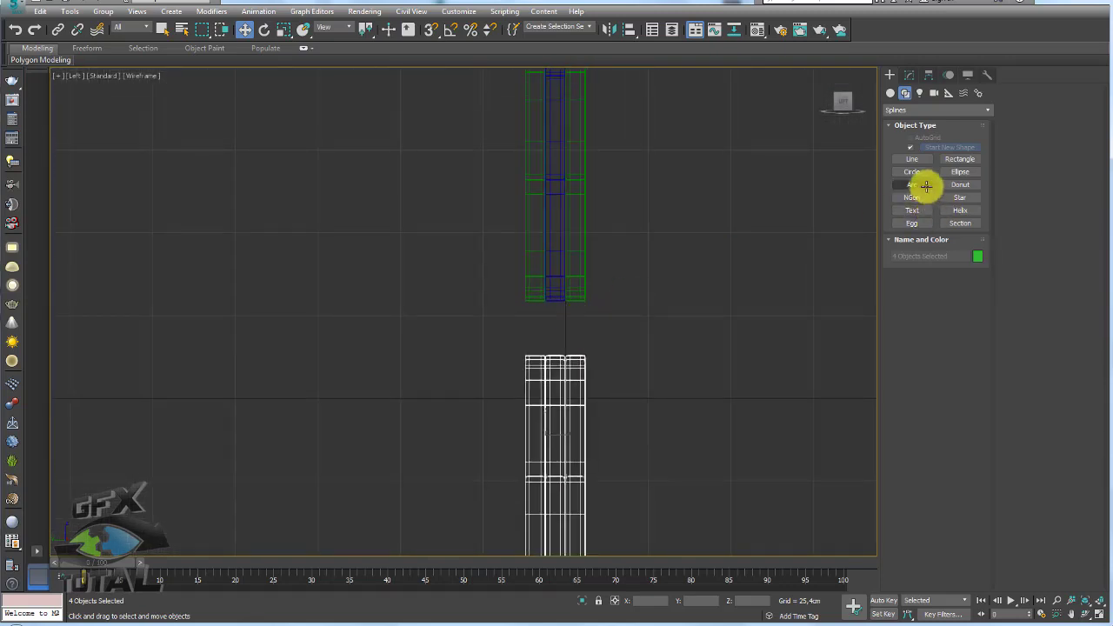
- Draw a standard-primitive Tube beside the cuffs and bring up its parameters
click(890, 93)
click(961, 175)
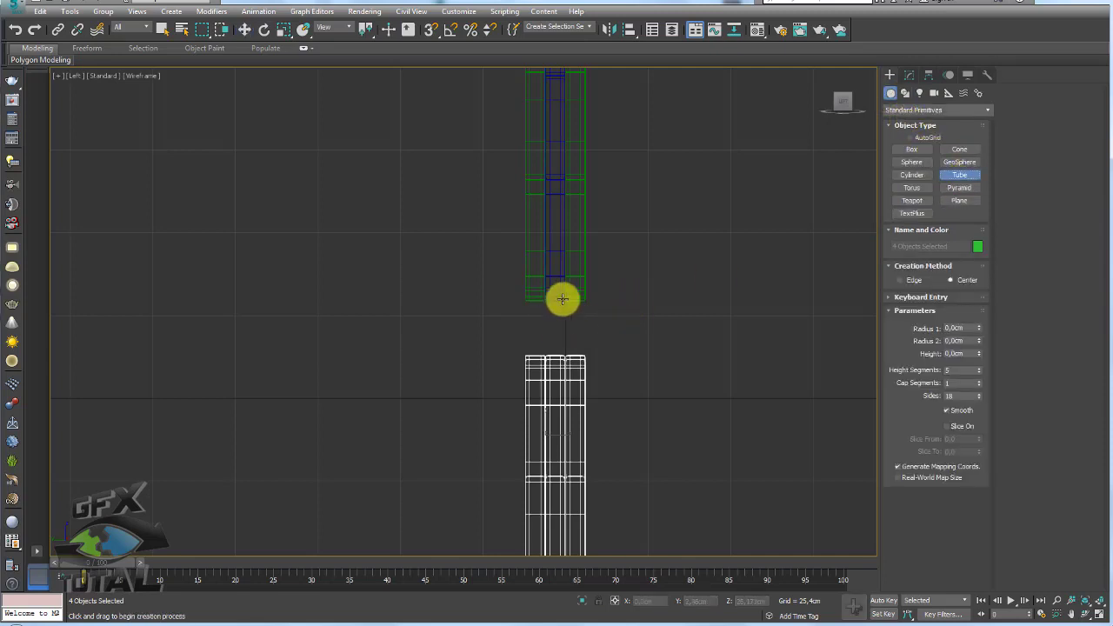
drag(639, 271, 651, 279)
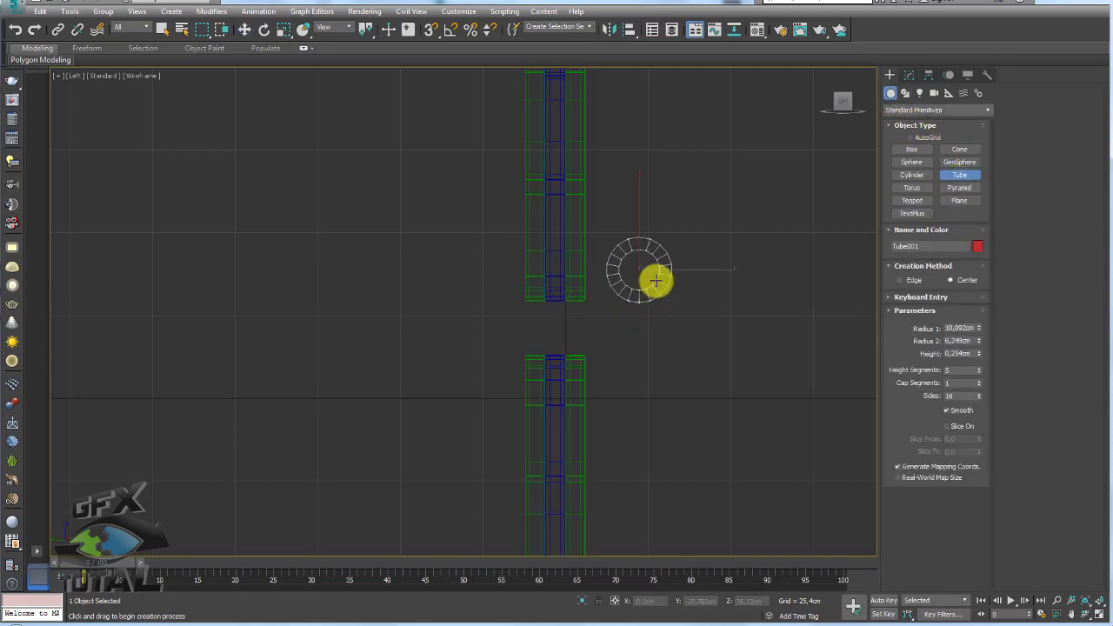
click(651, 218)
key(w)
mouse_move(713, 273)
alt+middle_down()
mouse_move(615, 304)
mouse_move(643, 287)
alt+middle_up()
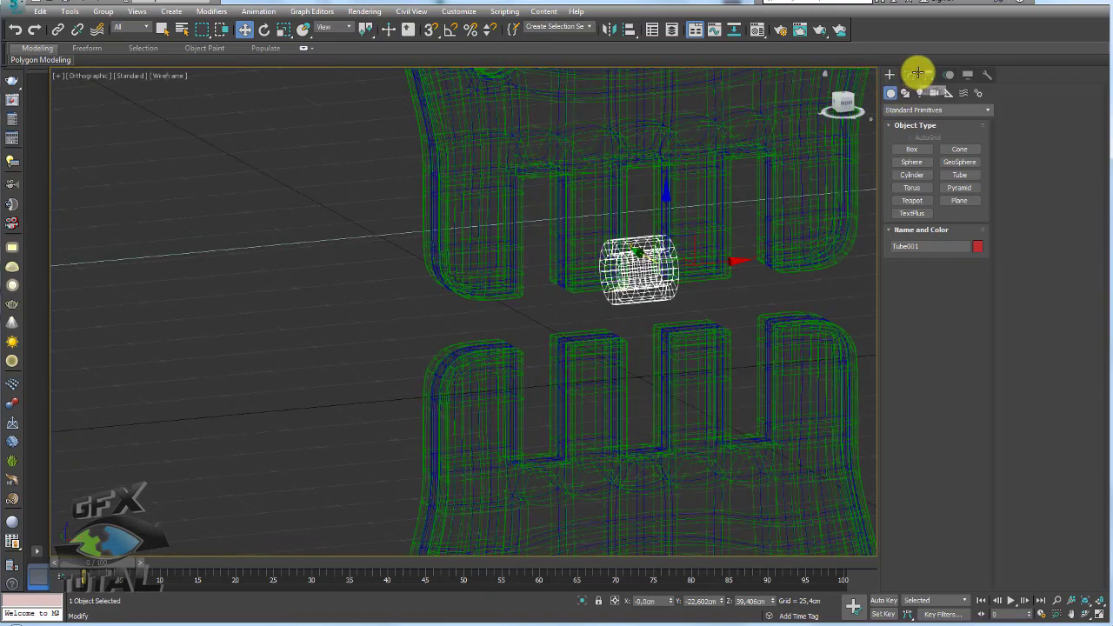
click(918, 73)
click(890, 75)
click(910, 75)
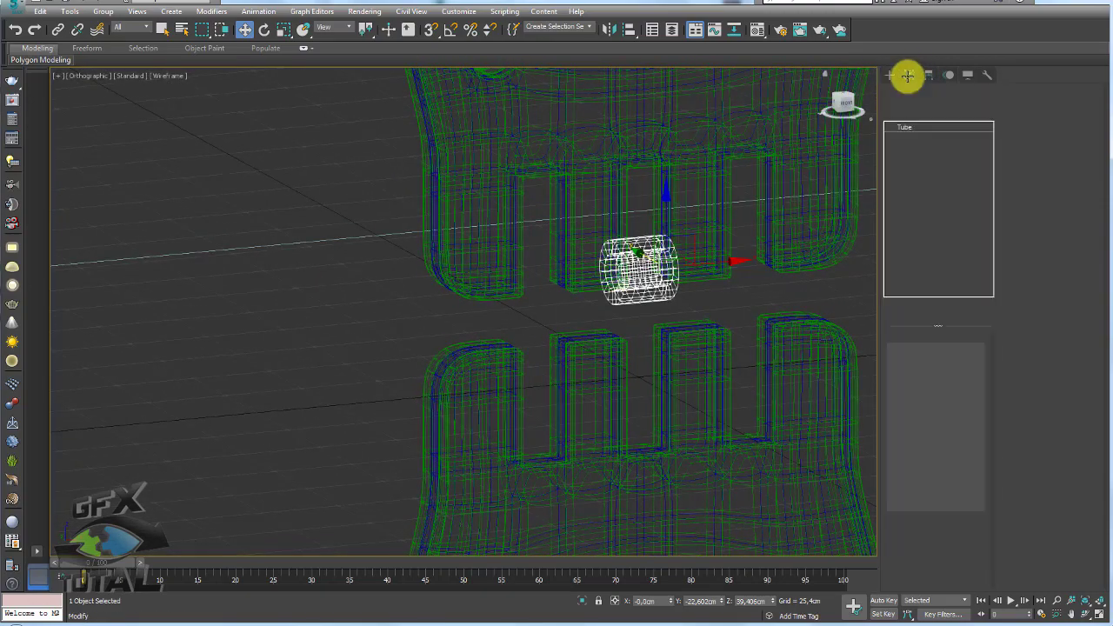
- In the Front view, increase the tube's Height slightly and raise it into the hinge gap
key(f)
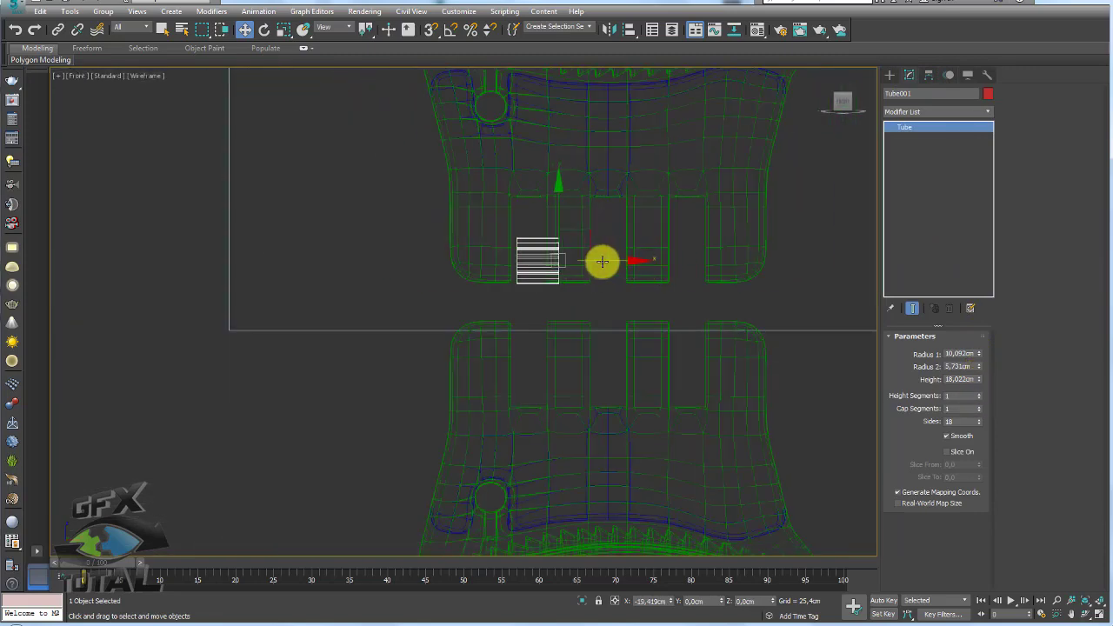
scroll(568, 259, up, 1)
scroll(564, 259, up, 1)
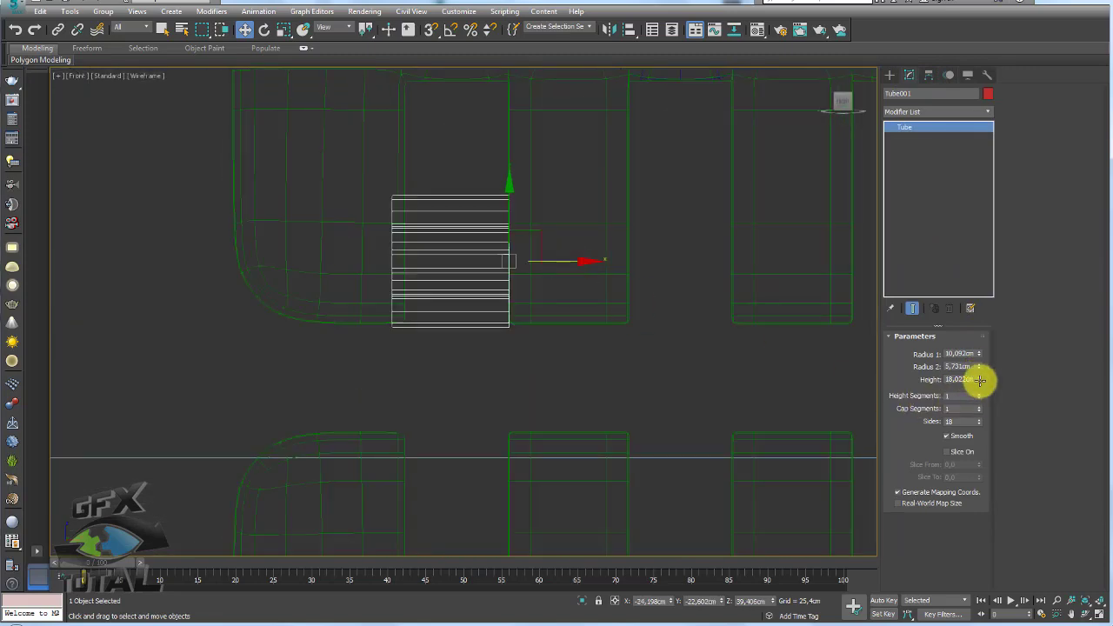
drag(977, 395, 977, 388)
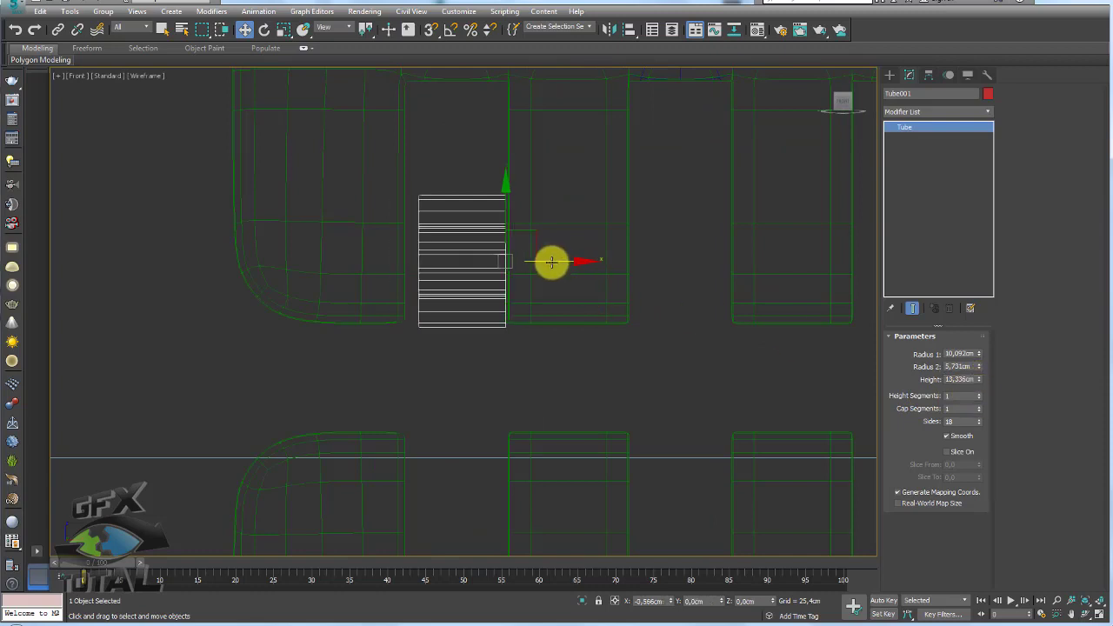
scroll(546, 260, down, 3)
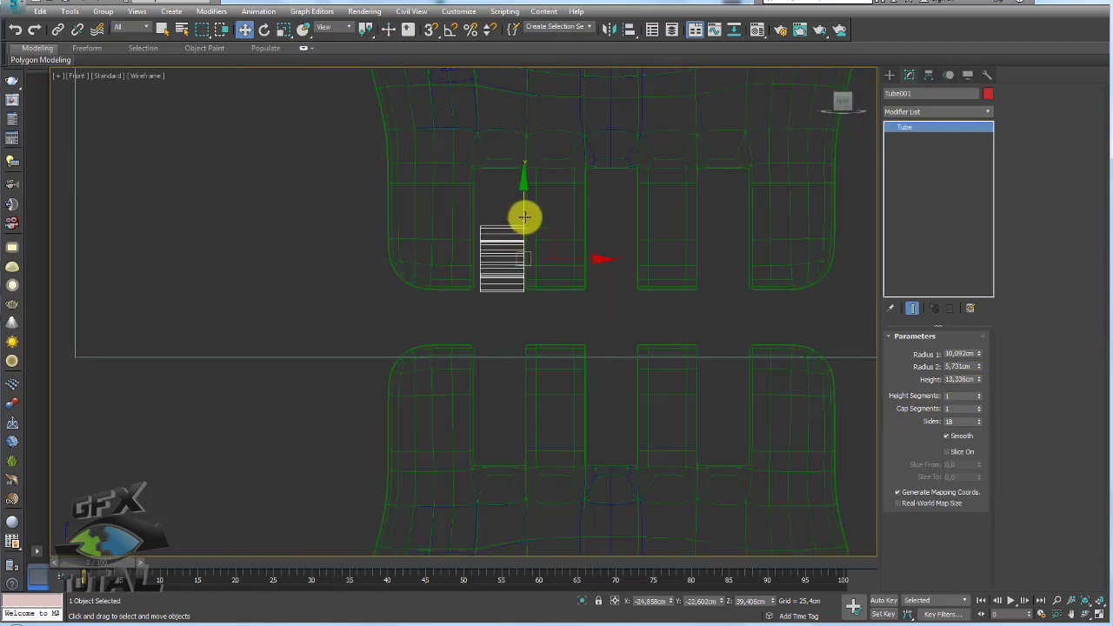
drag(524, 216, 522, 189)
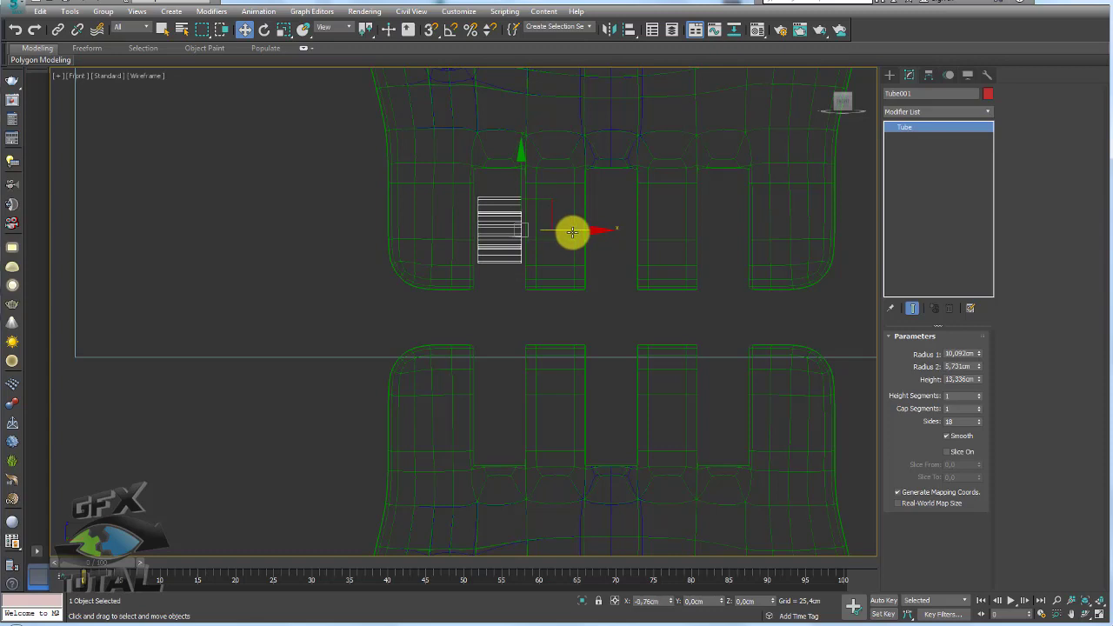
scroll(550, 252, up, 2)
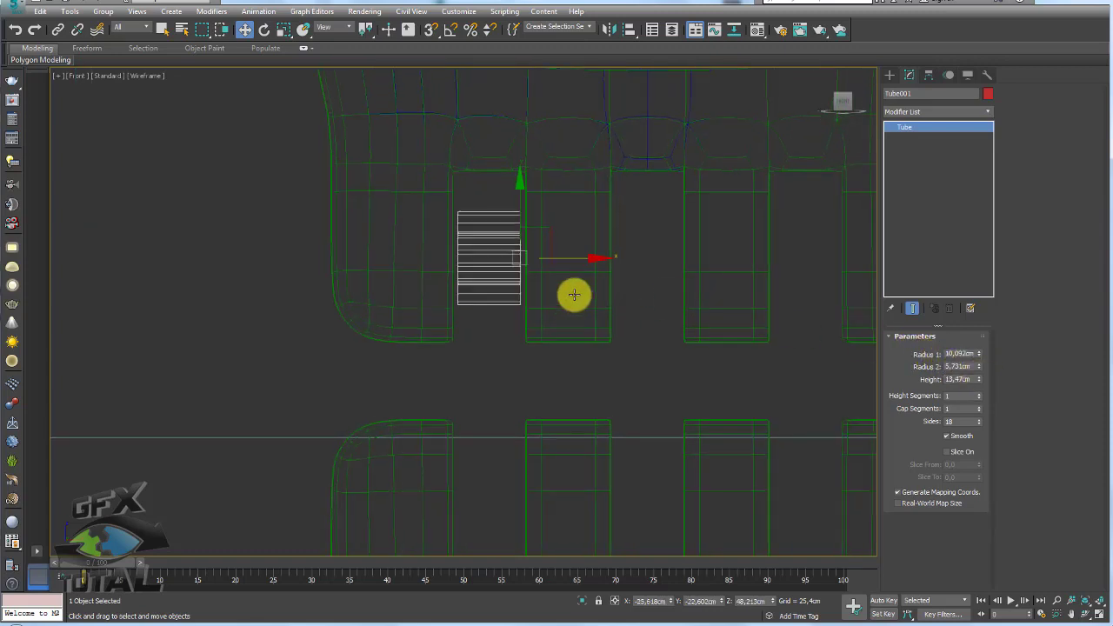
- Slide the tube onto the upper cuff's end in the Left view and widen its inner radius
key(p)
scroll(583, 313, up, 5)
alt+middle_drag(596, 331, 712, 329)
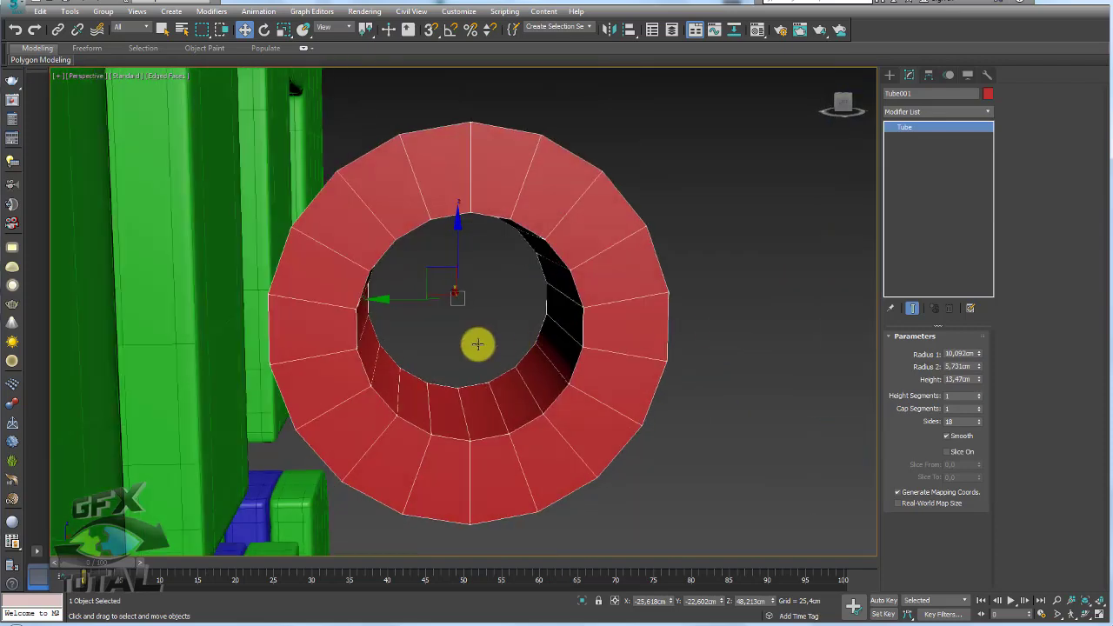
scroll(478, 345, down, 5)
key(l)
mouse_move(532, 279)
mouse_down()
mouse_move(490, 261)
mouse_move(351, 264)
mouse_up()
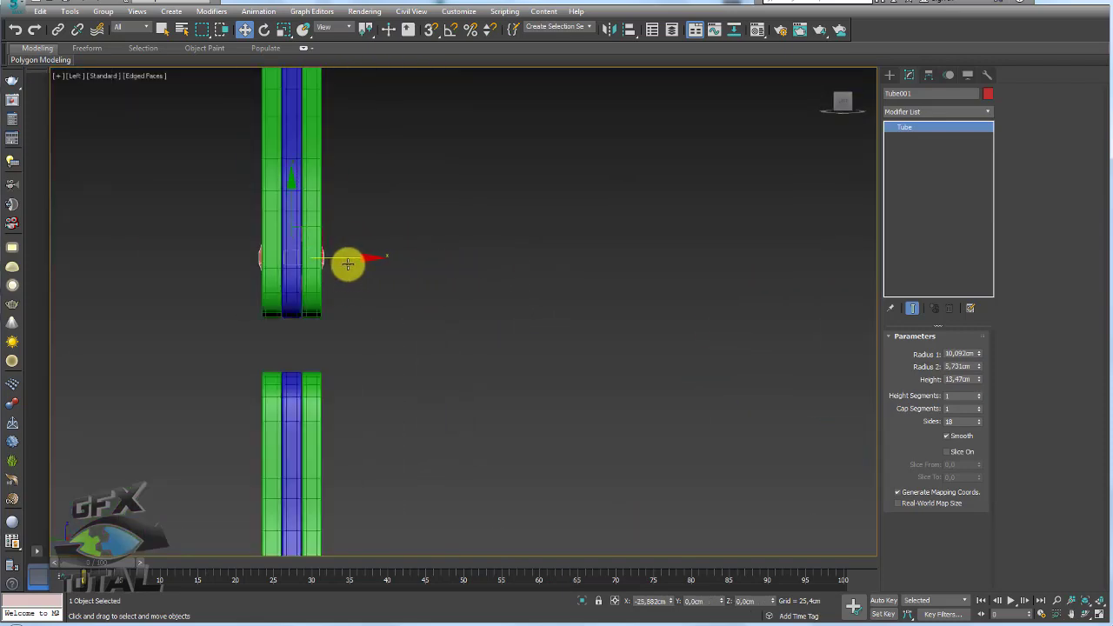
key(F3)
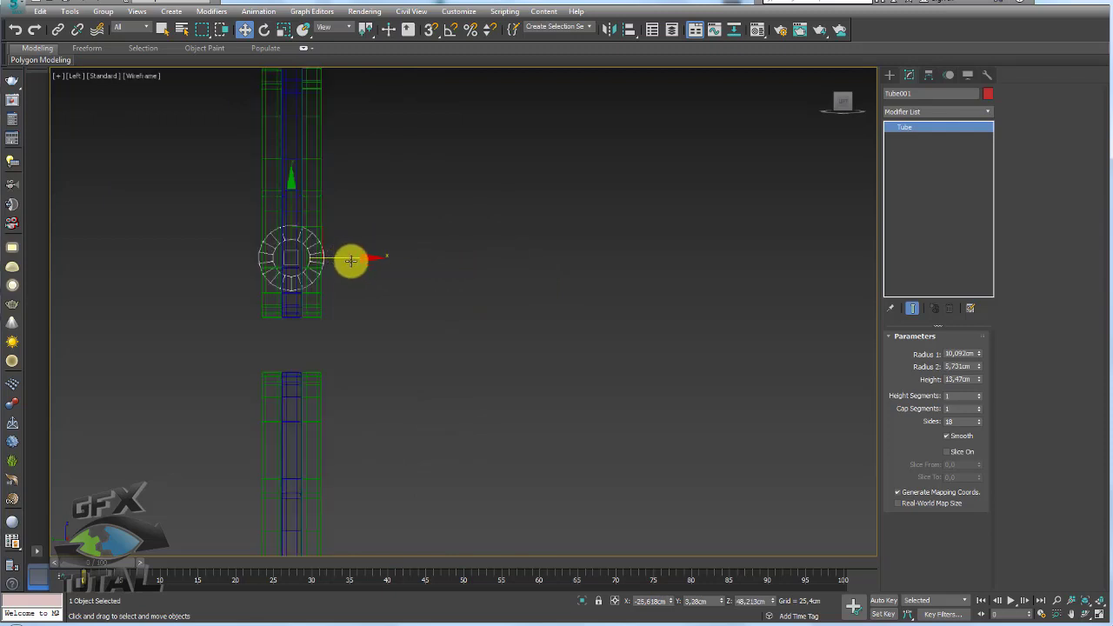
drag(348, 264, 414, 285)
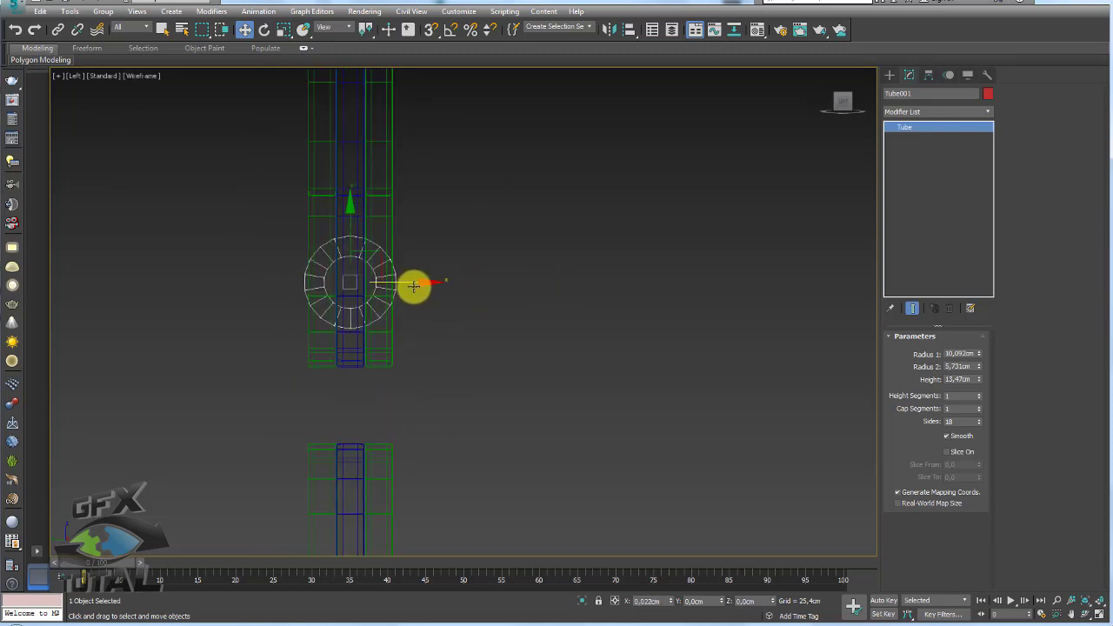
drag(979, 366, 976, 339)
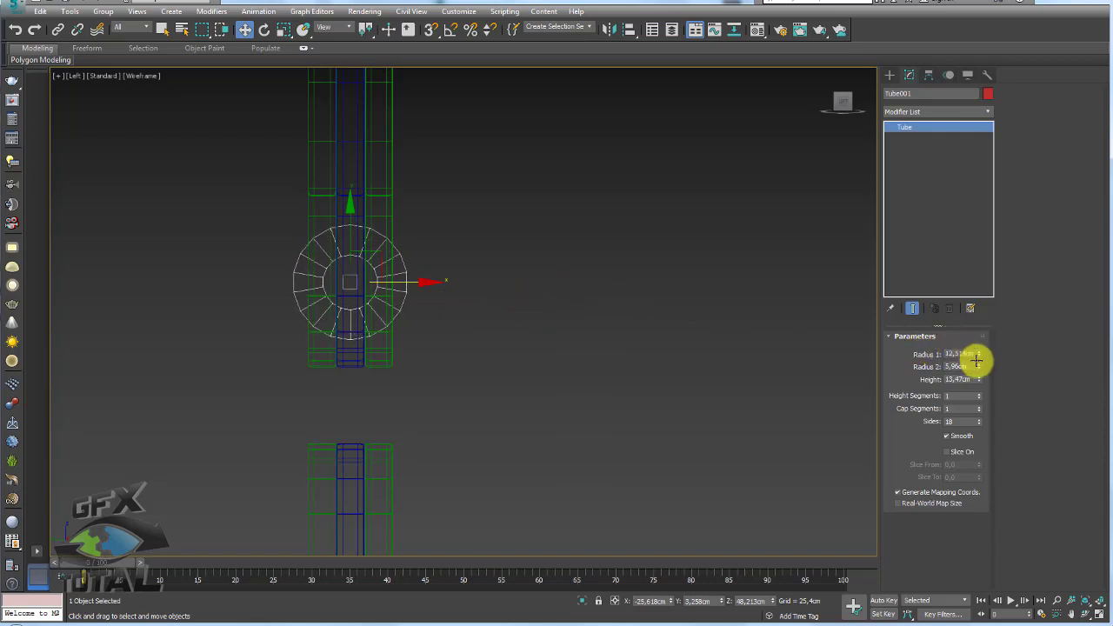
drag(386, 329, 453, 275)
middle_drag(450, 289, 463, 168)
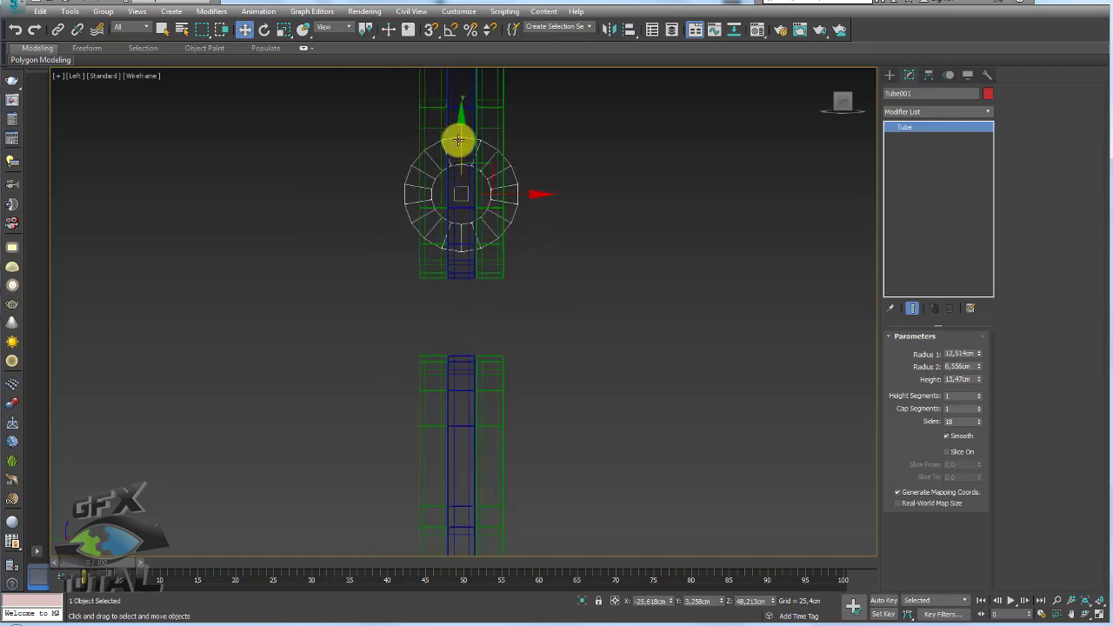
- Shift-drag a copy of the tube, Tube002, down onto the lower cuff
shift+drag(458, 140, 458, 379)
click(539, 364)
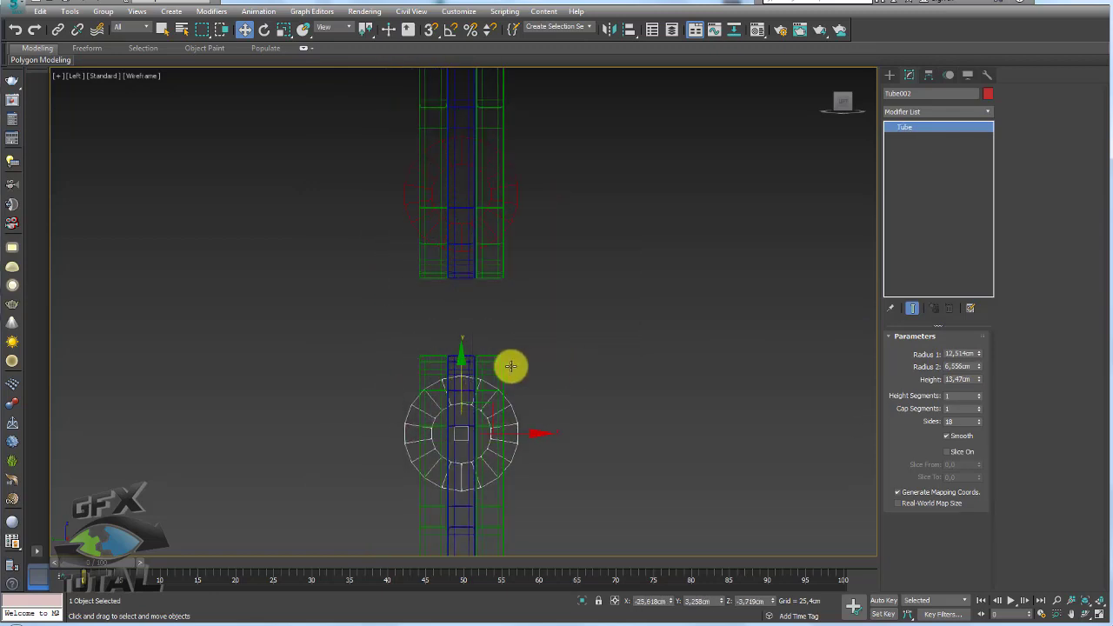
middle_drag(510, 366, 509, 323)
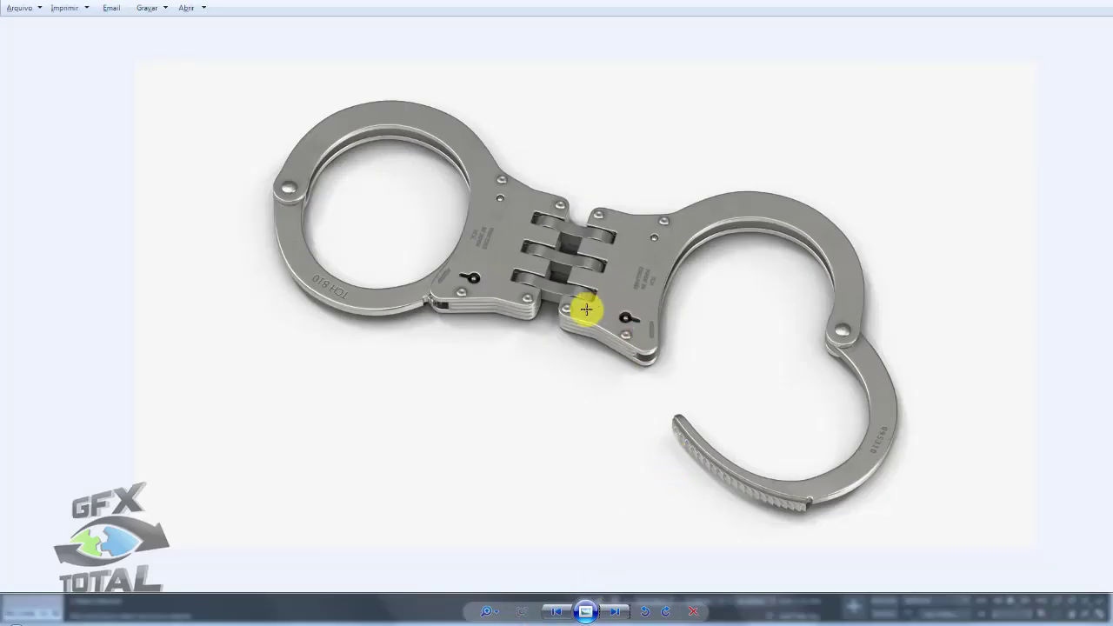
scroll(534, 286, up, 1)
scroll(477, 263, up, 3)
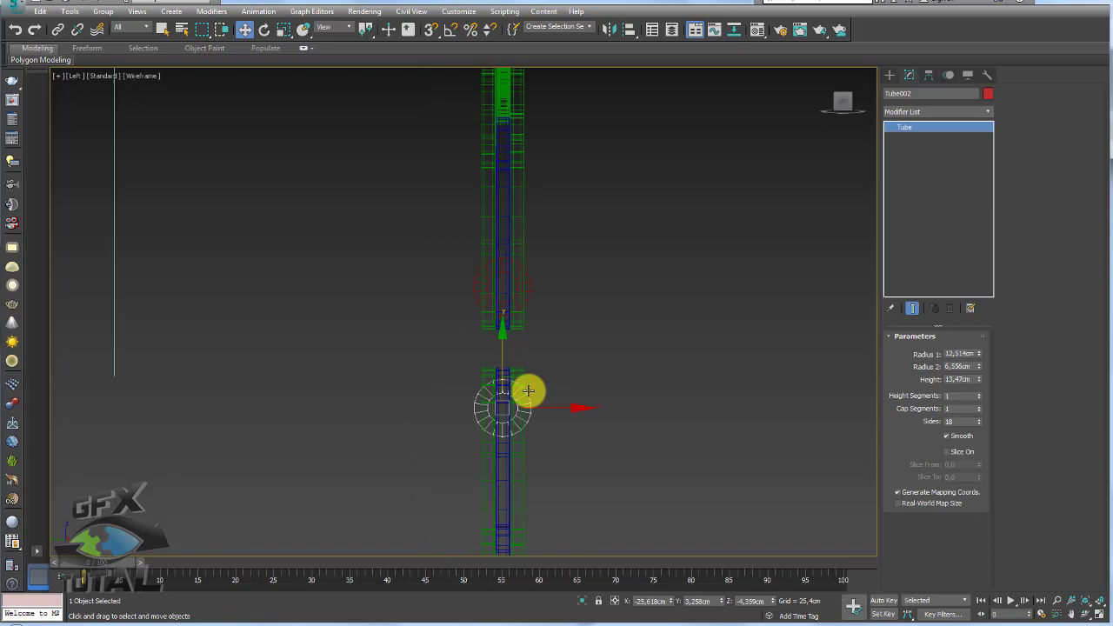
- Select both hinge rings and isolate them from the rest of the scene
scroll(529, 390, up, 2)
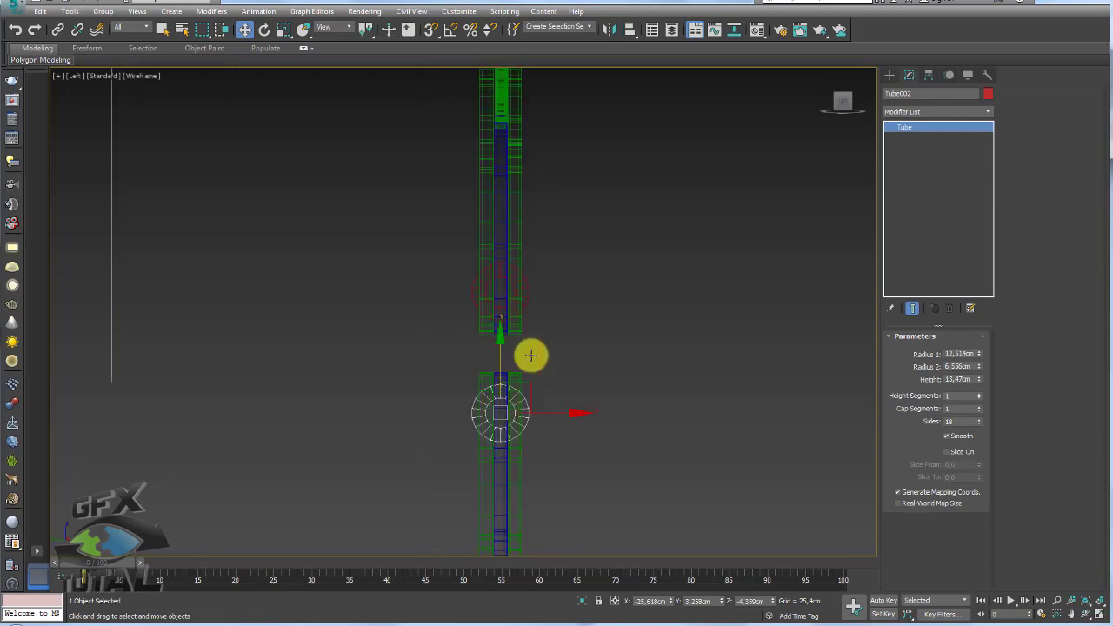
scroll(528, 356, up, 1)
ctrl+click(529, 280)
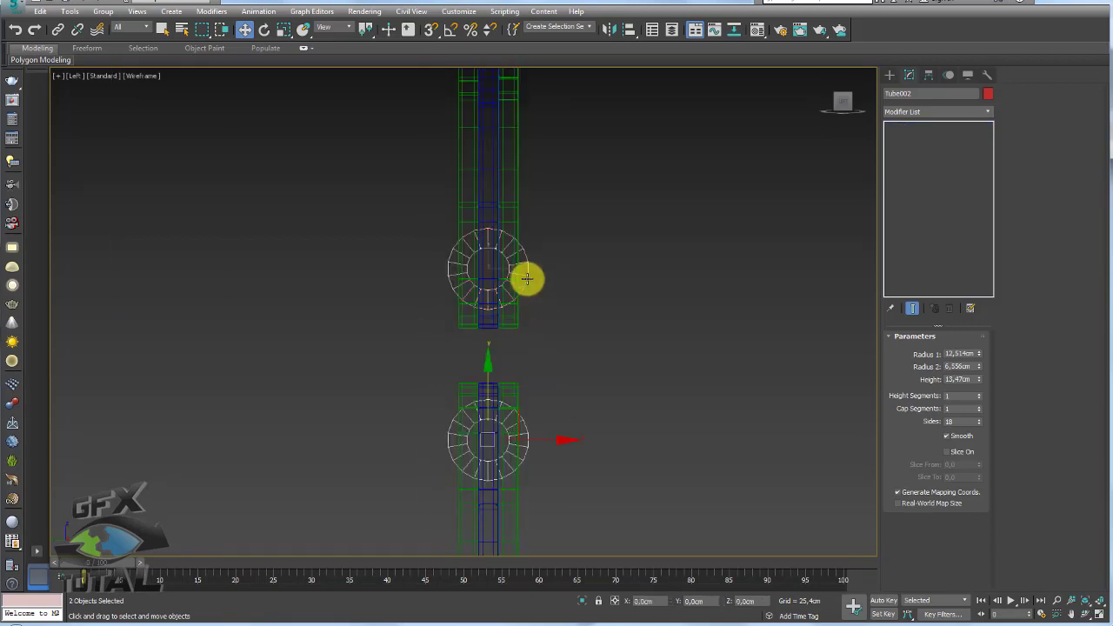
click(583, 600)
- Set Sides to 16 on each ring and convert Tube002 to Editable Poly
click(520, 434)
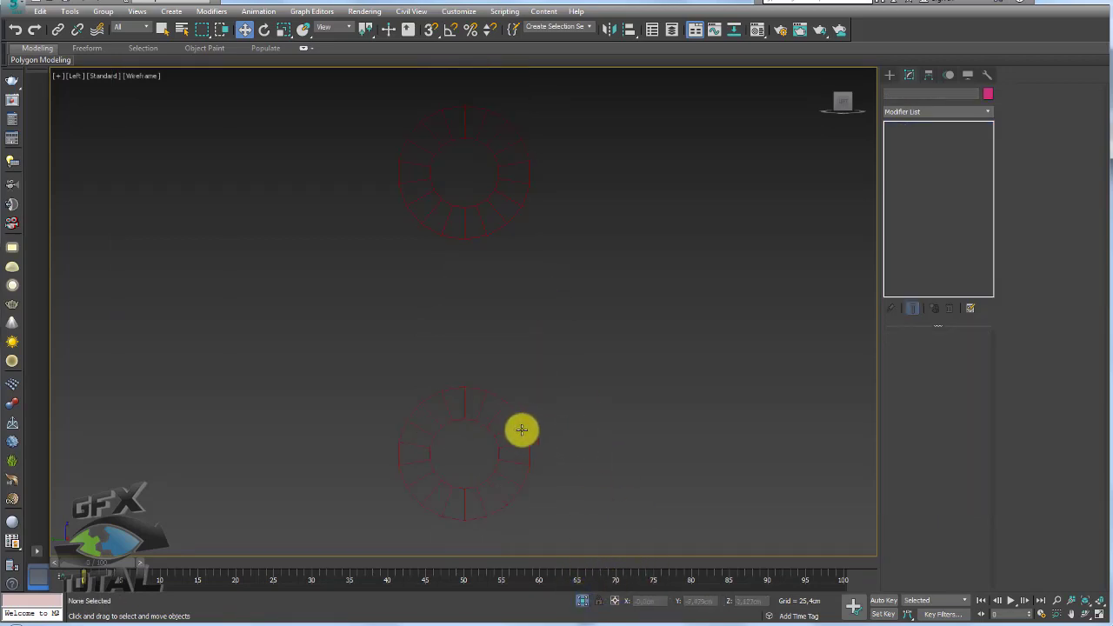
click(522, 429)
scroll(524, 430, down, 2)
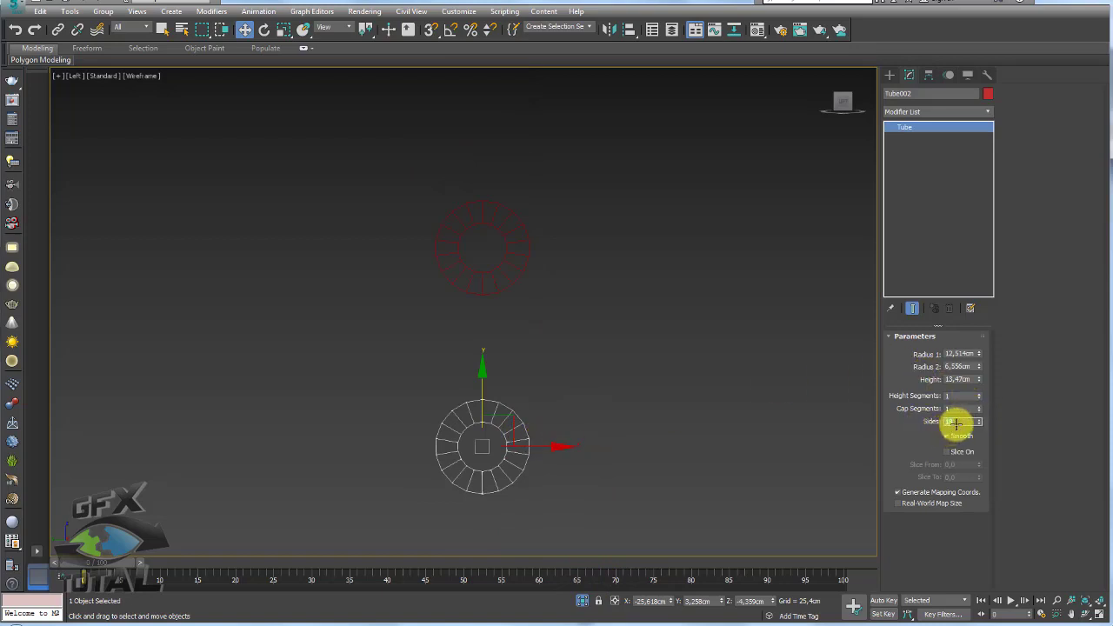
click(513, 288)
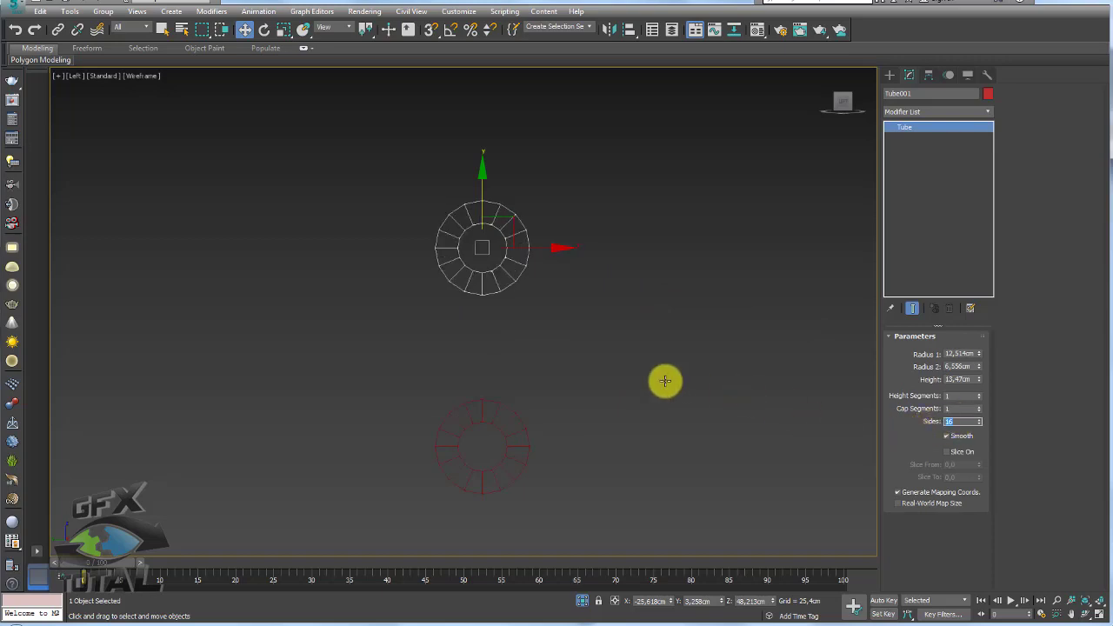
click(520, 417)
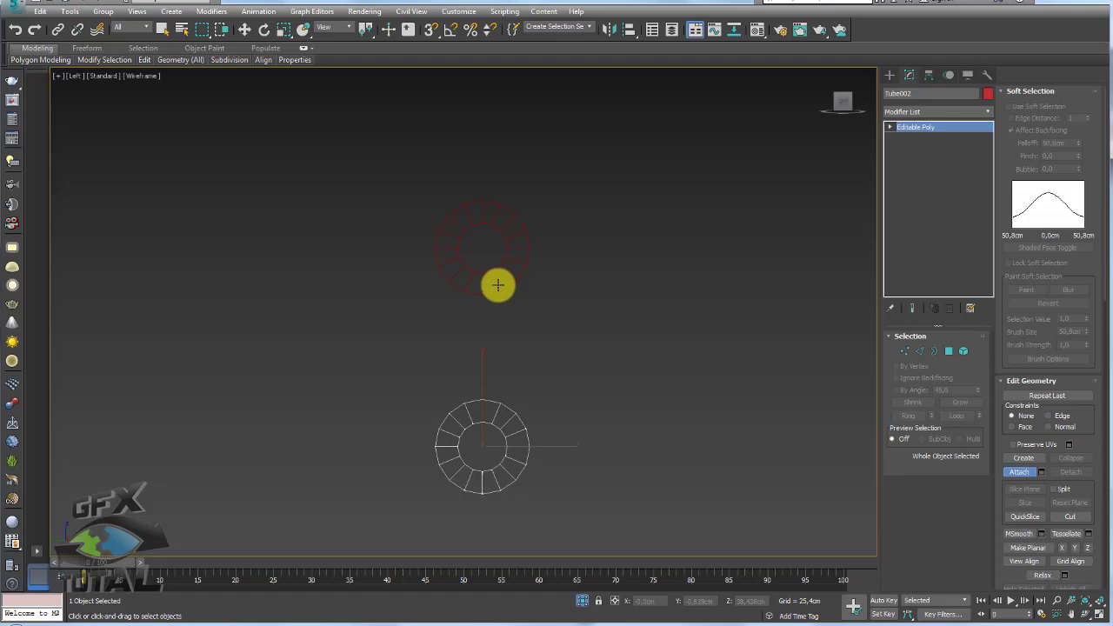
- Attach Tube001 and select the facing polygons on both rings in Polygon mode
click(498, 285)
click(947, 351)
drag(567, 285, 381, 417)
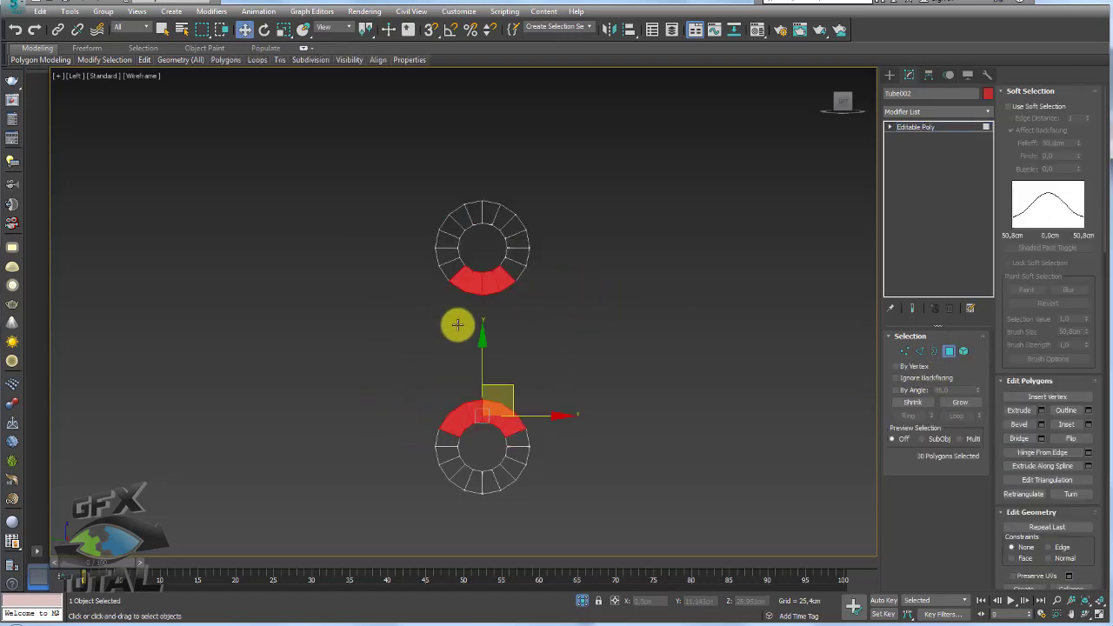
drag(564, 308, 440, 275)
mouse_move(371, 226)
ctrl+mouse_down()
mouse_move(543, 265)
mouse_move(449, 293)
ctrl+mouse_up()
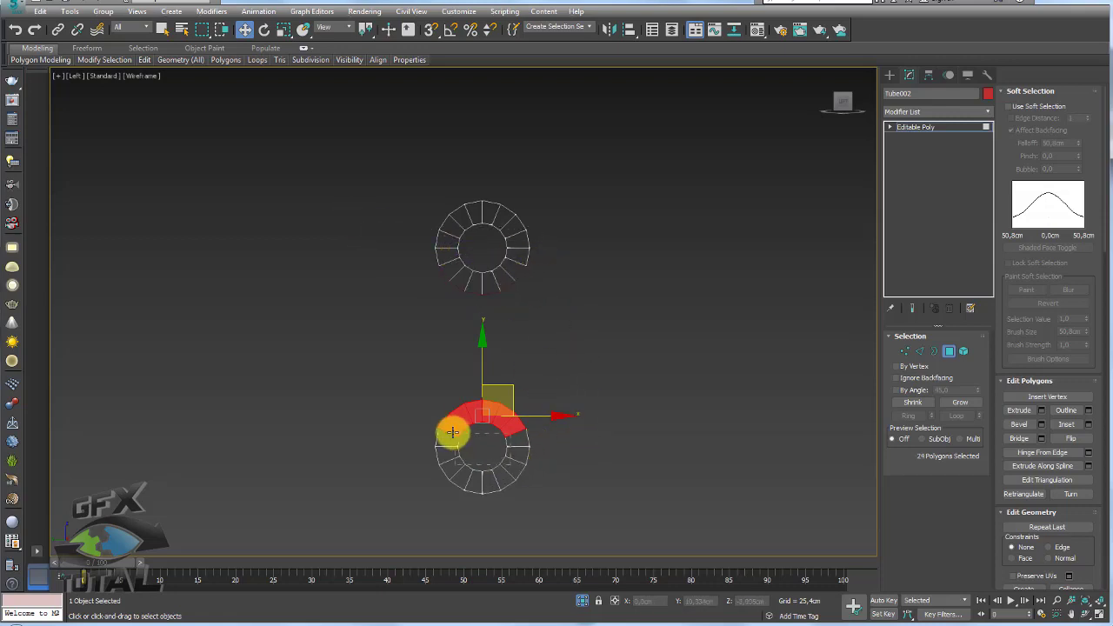
alt+drag(451, 422, 482, 427)
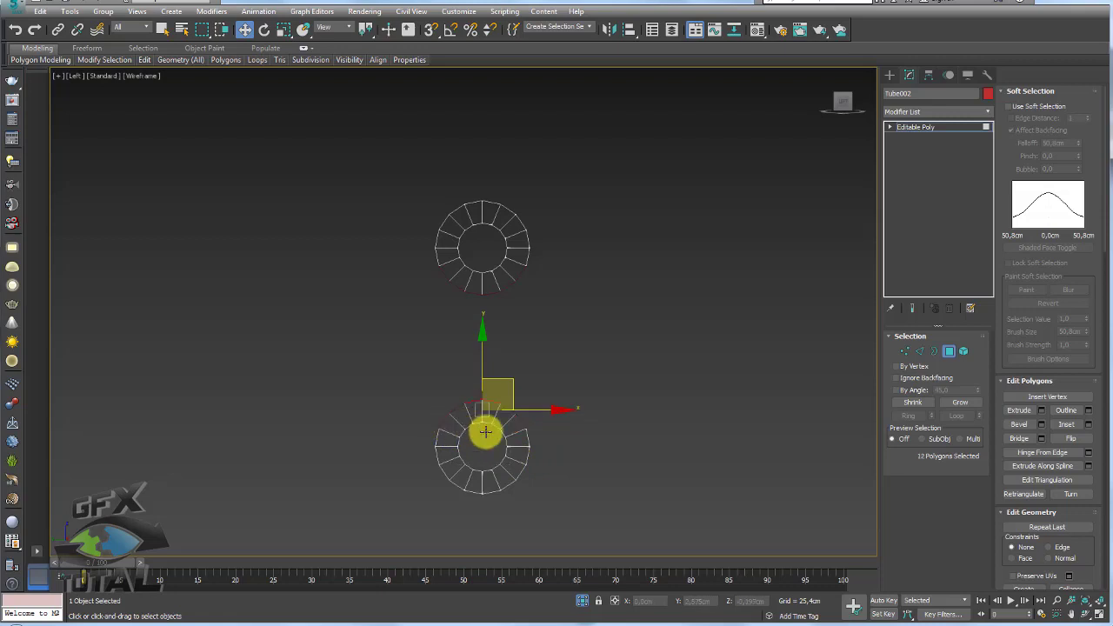
- Bridge the selected polygons and select the new bridge's lengthwise edges
click(1019, 437)
scroll(557, 340, up, 2)
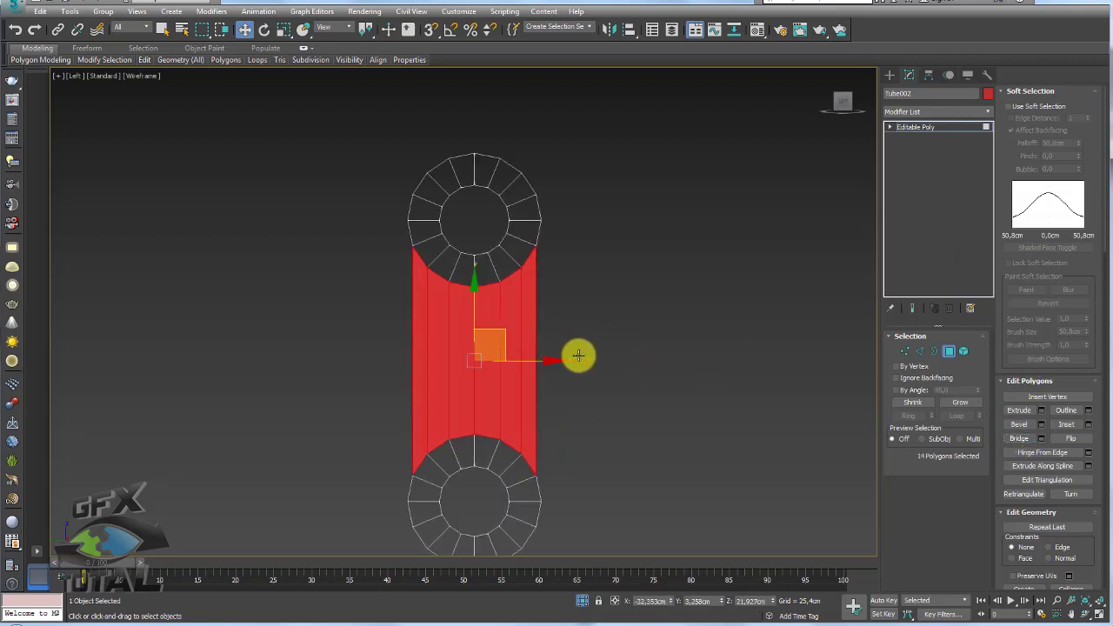
ctrl+shift+click(920, 351)
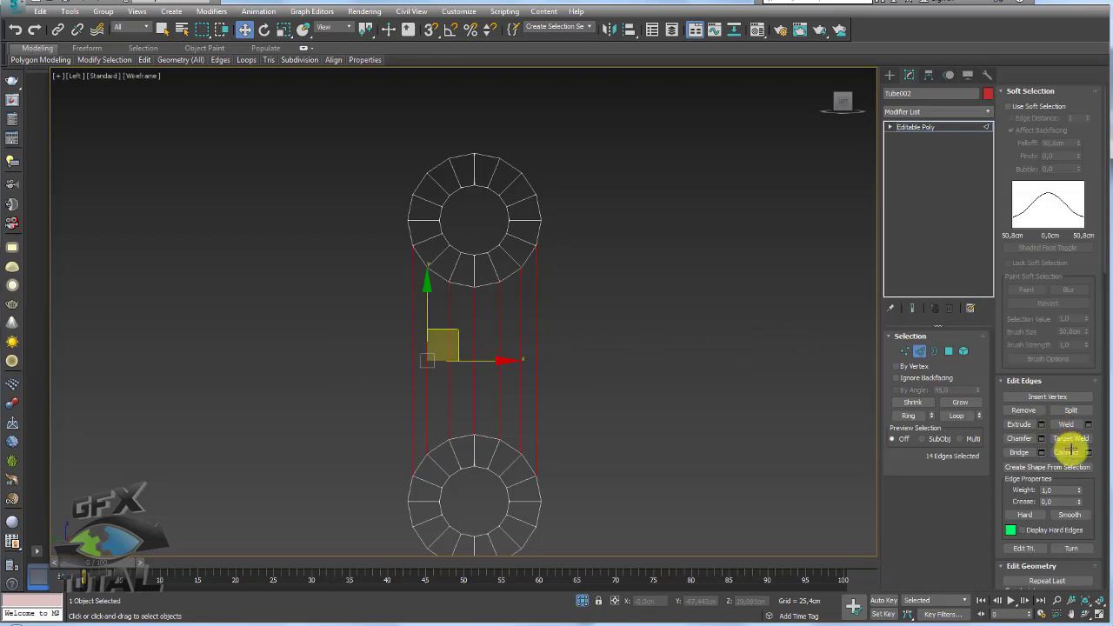
- Connect the bridge edges and scale the new loop on X into a narrow waist
key(e)
key(r)
drag(548, 360, 294, 324)
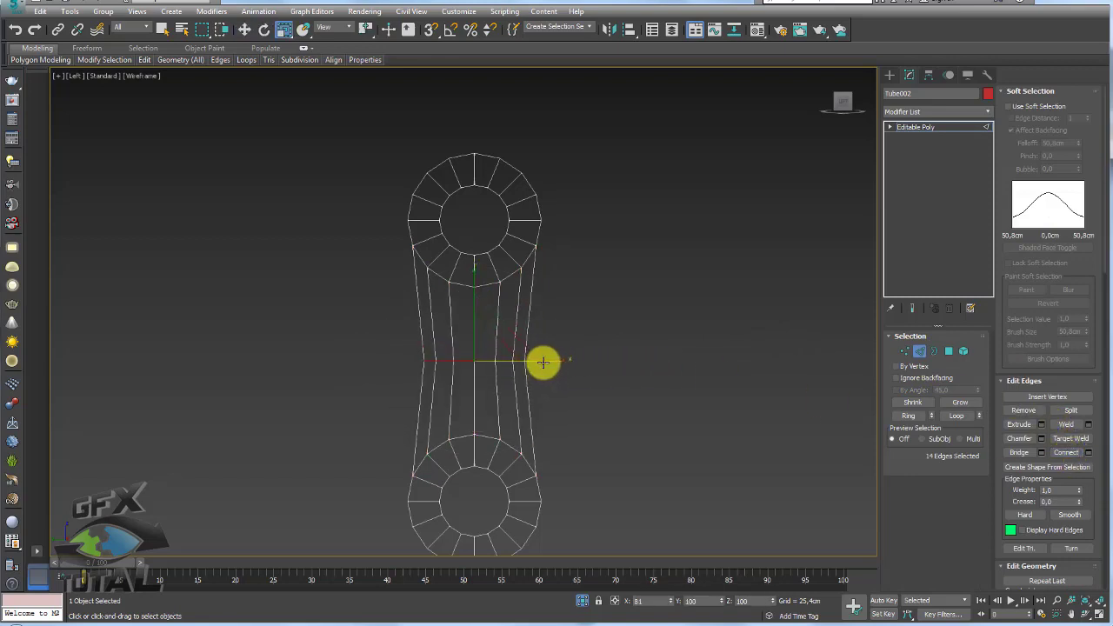
key(ctrl+z)
click(908, 415)
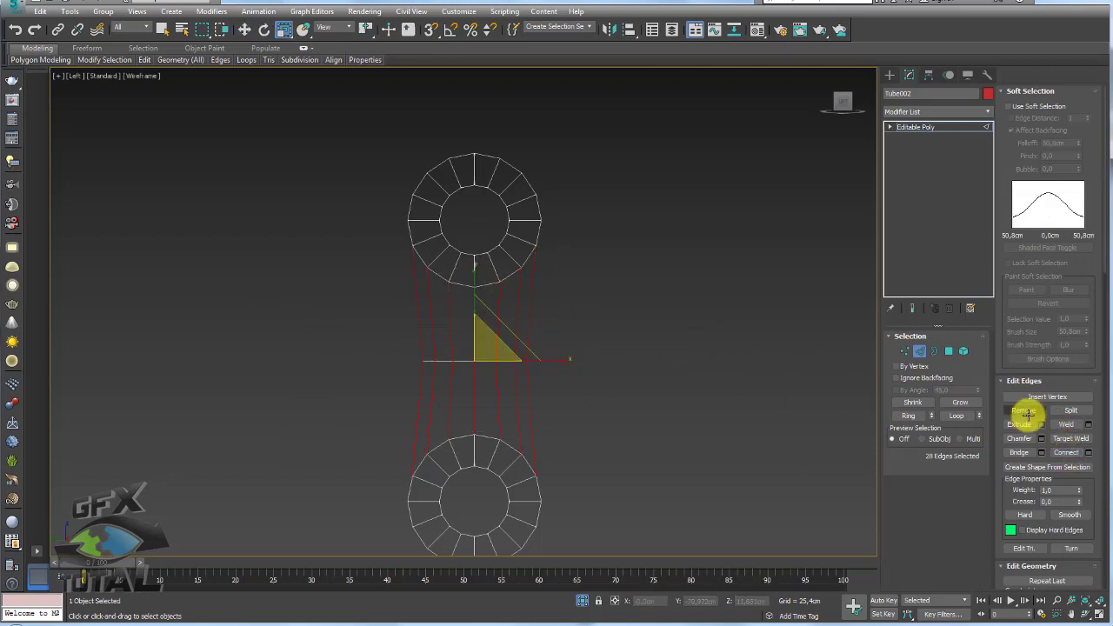
click(1068, 453)
drag(565, 363, 559, 363)
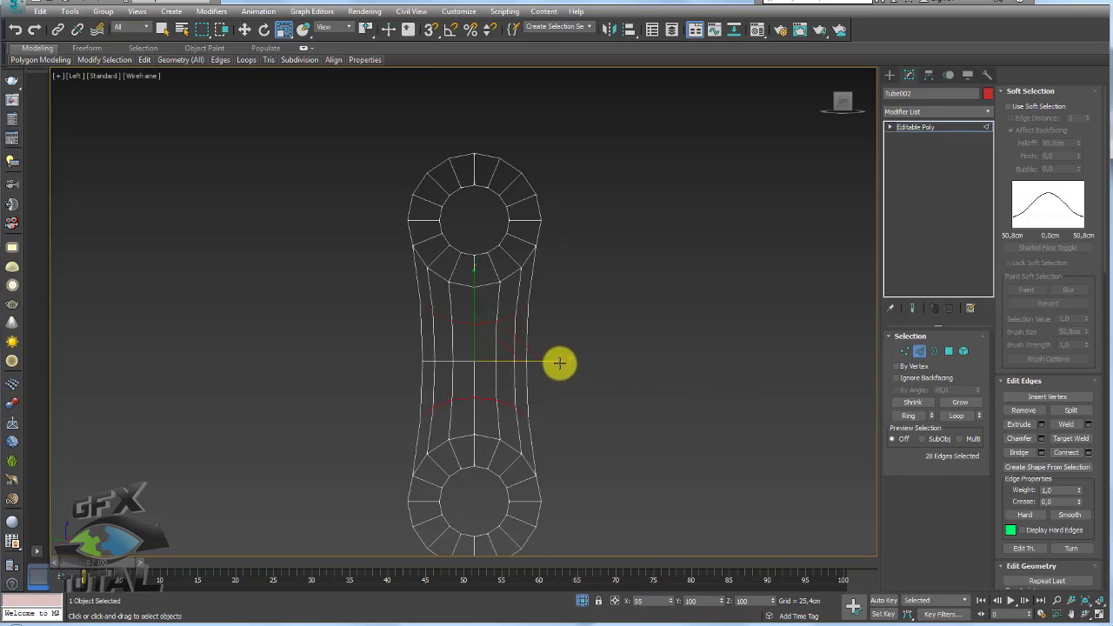
mouse_move(566, 359)
alt+middle_down()
mouse_move(601, 355)
mouse_move(626, 386)
mouse_move(566, 390)
mouse_move(597, 380)
mouse_move(564, 363)
mouse_move(614, 338)
mouse_move(889, 342)
alt+middle_up()
key(F3)
key(F4)
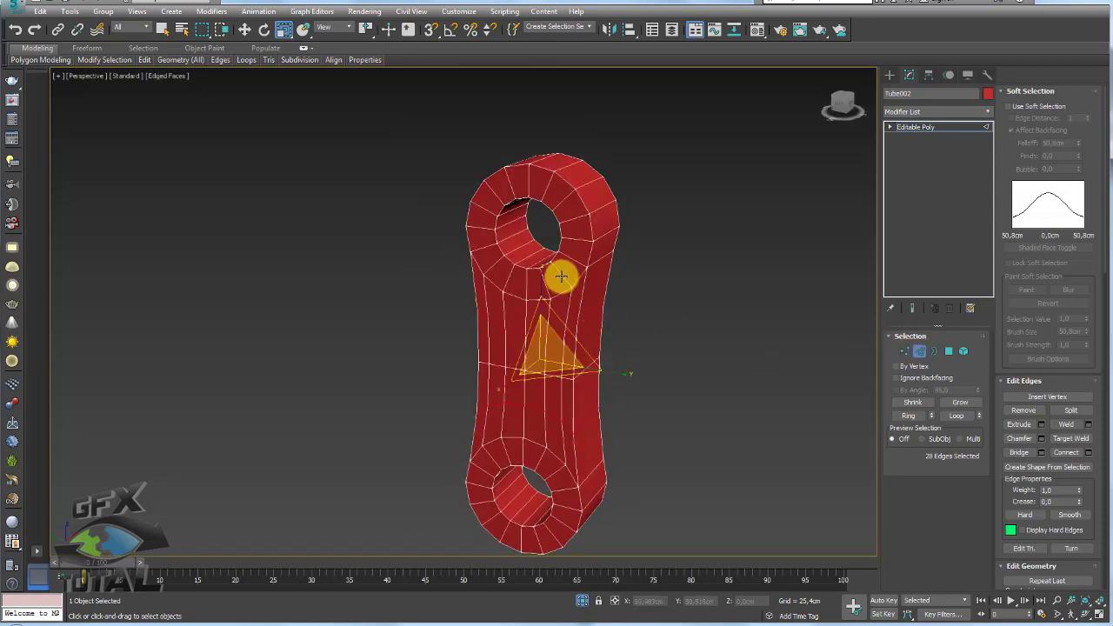
- Select edges around the link and extend them into full edge rings with Ring
click(561, 277)
ctrl+click(529, 251)
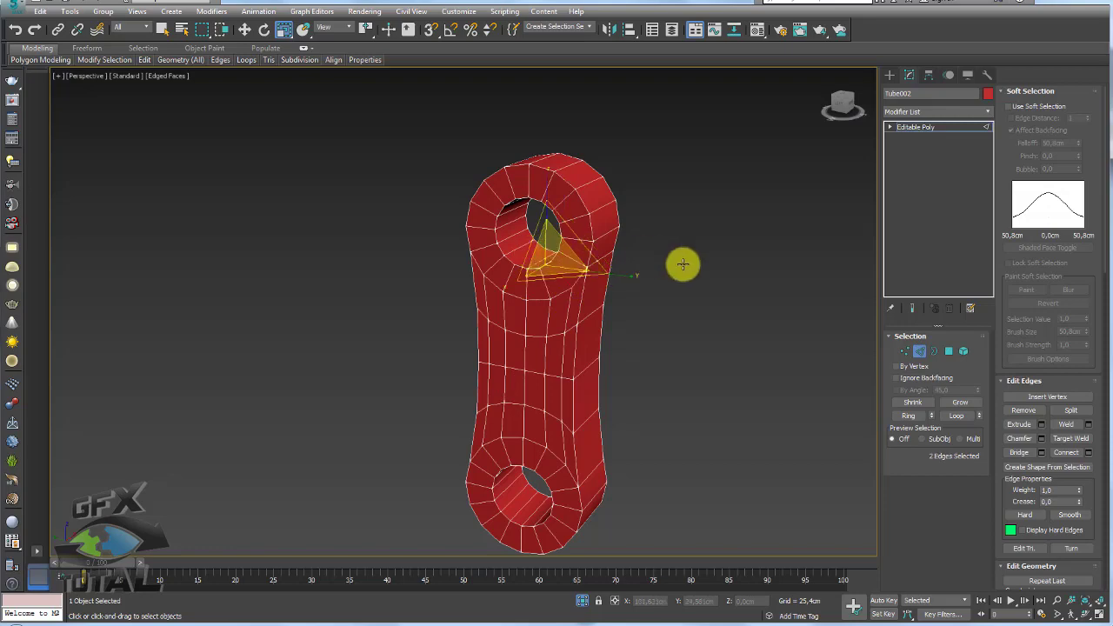
alt+middle_drag(682, 264, 542, 256)
ctrl+click(562, 249)
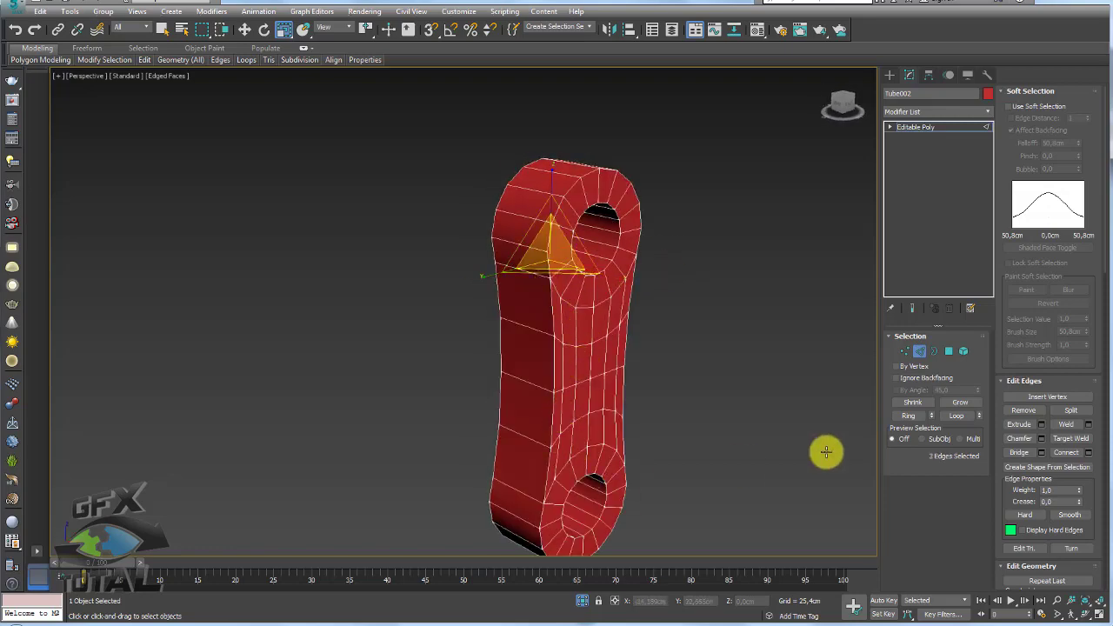
click(911, 416)
mouse_move(713, 410)
alt+middle_down()
mouse_move(728, 365)
mouse_move(566, 398)
alt+middle_up()
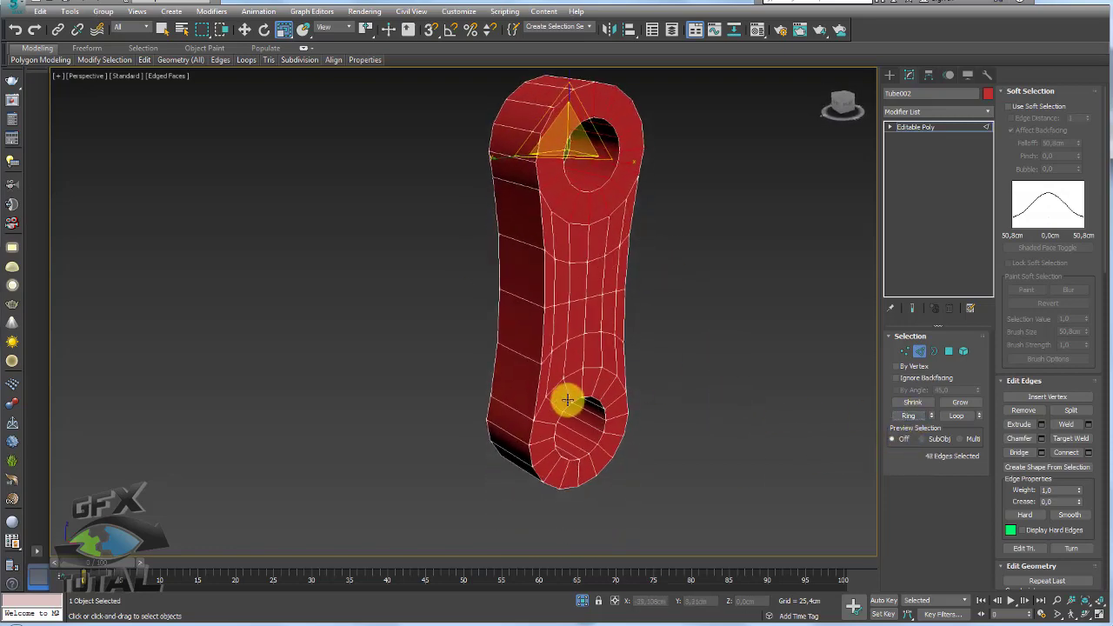
ctrl+click(525, 356)
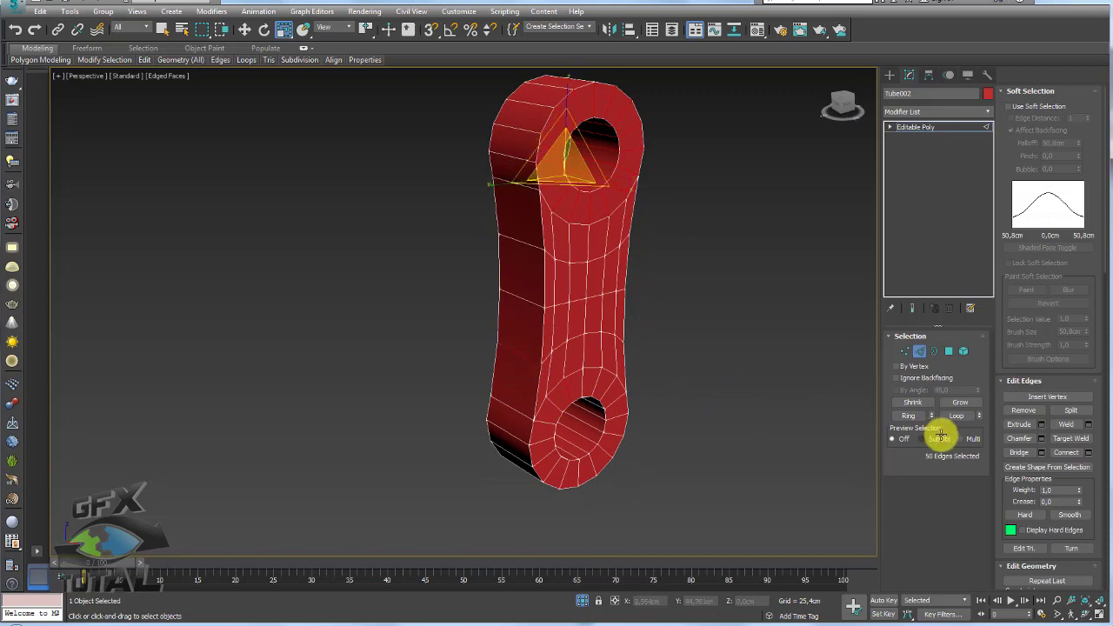
click(890, 414)
mouse_move(861, 409)
alt+middle_down()
mouse_move(705, 388)
mouse_move(618, 418)
alt+middle_up()
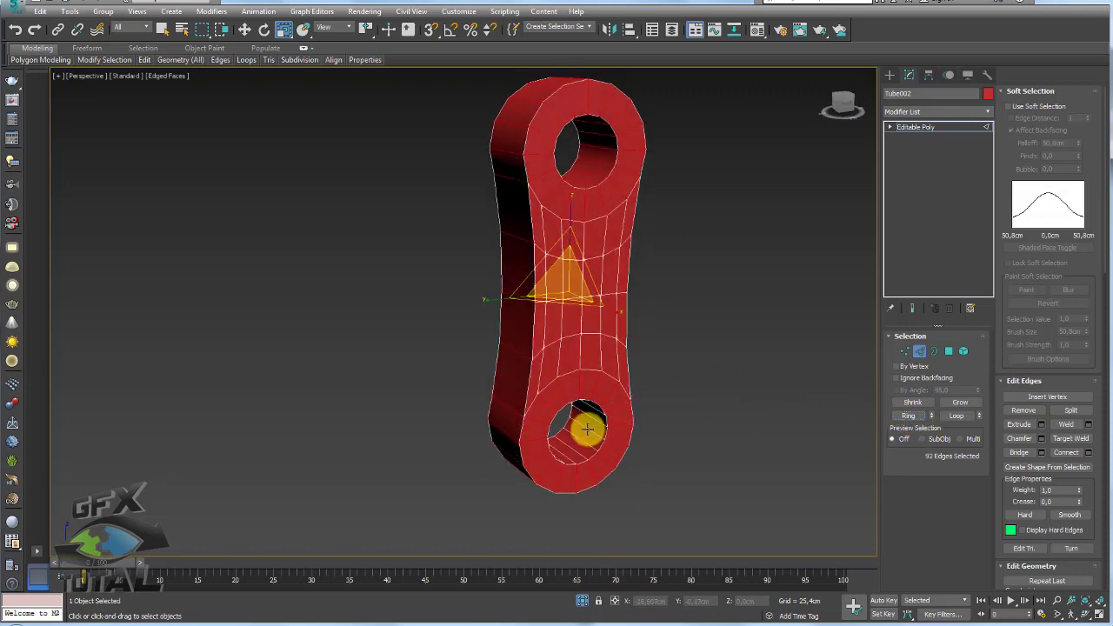
click(911, 416)
mouse_move(756, 348)
alt+middle_down()
mouse_move(723, 392)
mouse_move(757, 409)
alt+middle_up()
- Connect the edge rings into two new loops with Pinch 62
click(1088, 453)
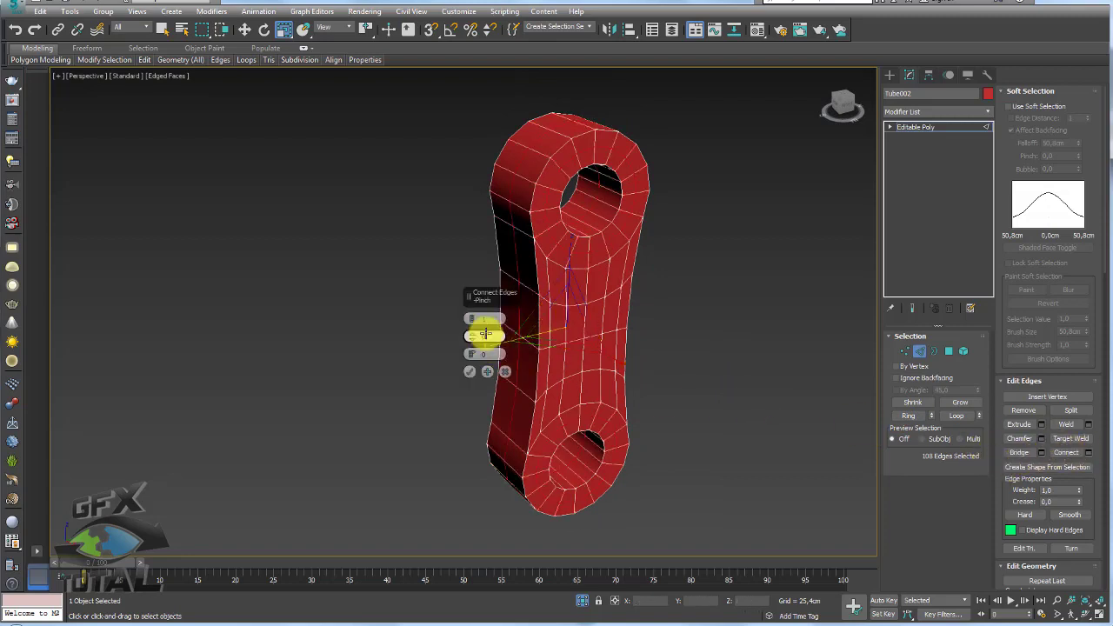
drag(485, 335, 485, 329)
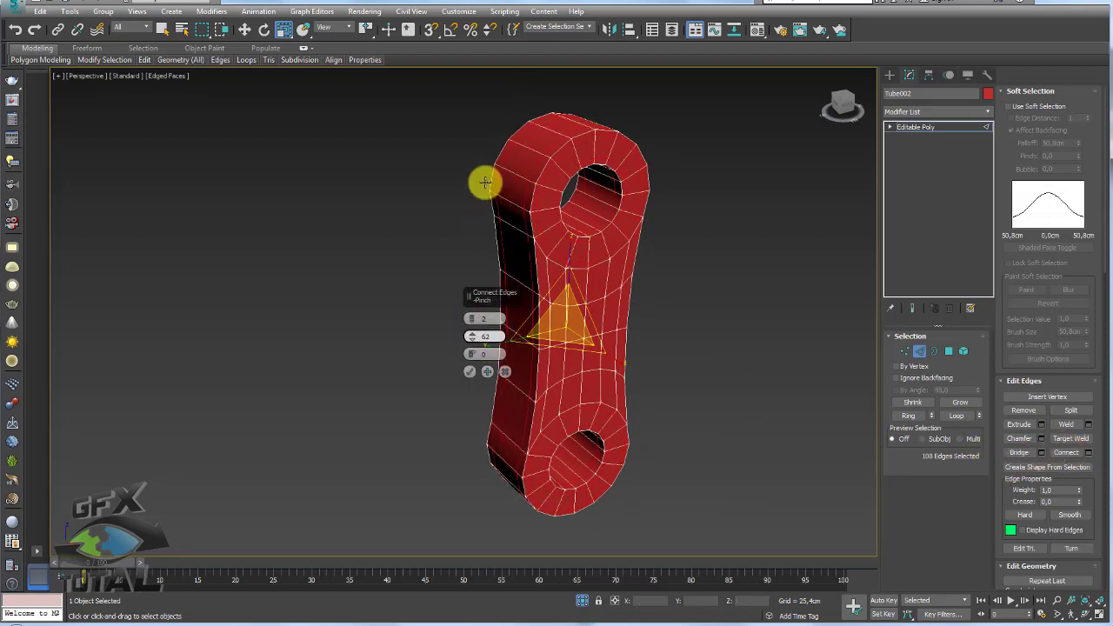
click(468, 371)
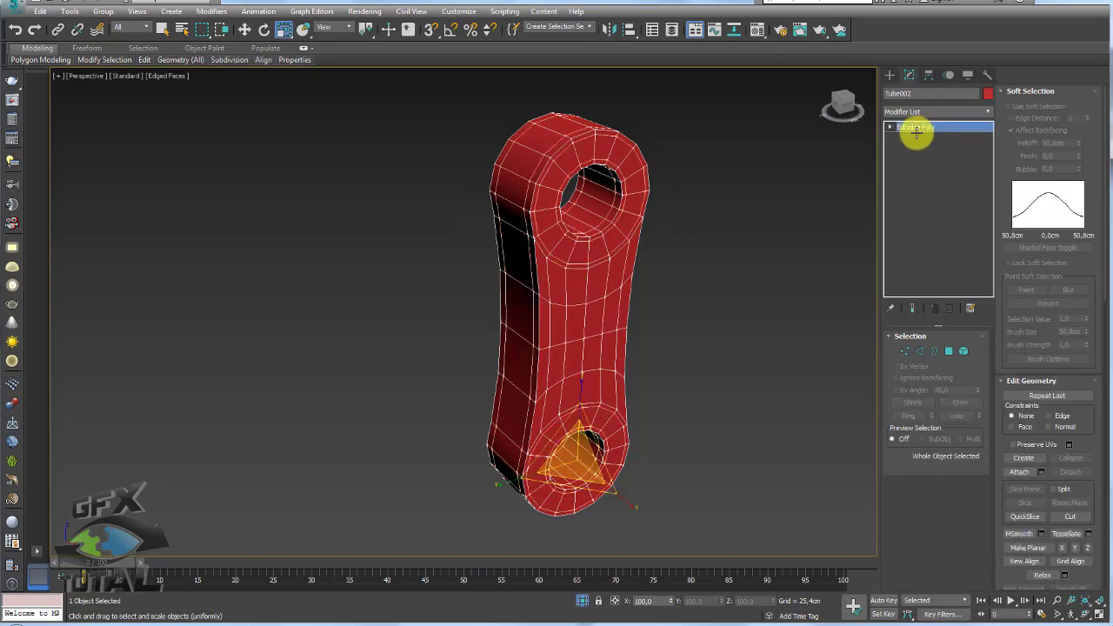
- Enable Isoline Display on the link's TurboSmooth, exit isolation, and enter Vertex level
mouse_move(690, 200)
alt+middle_down()
mouse_move(616, 323)
mouse_move(665, 304)
alt+middle_up()
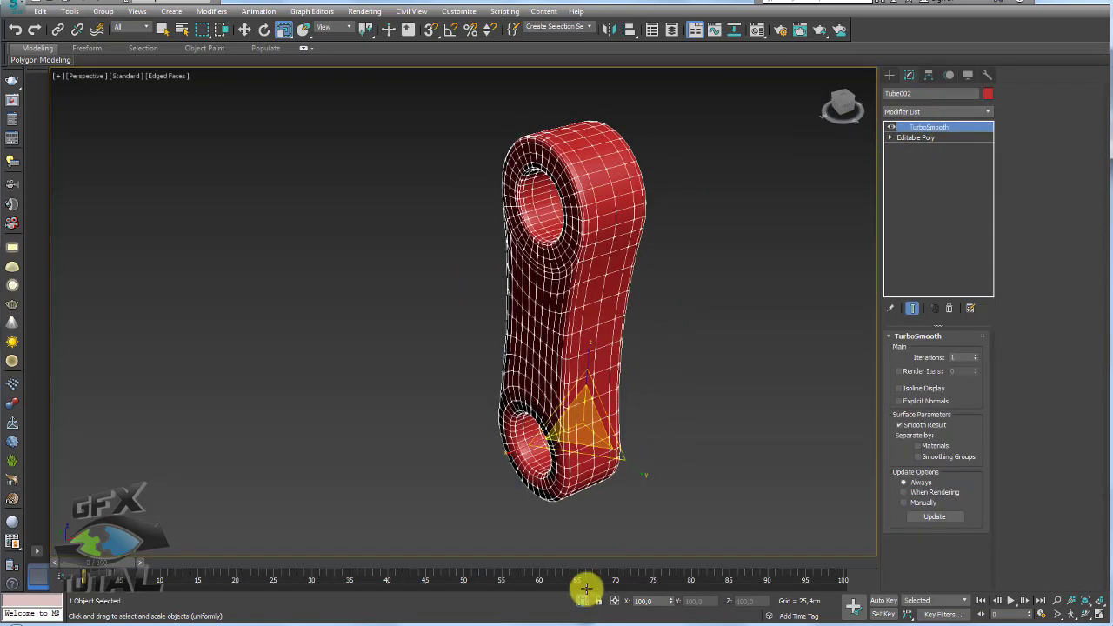
click(901, 388)
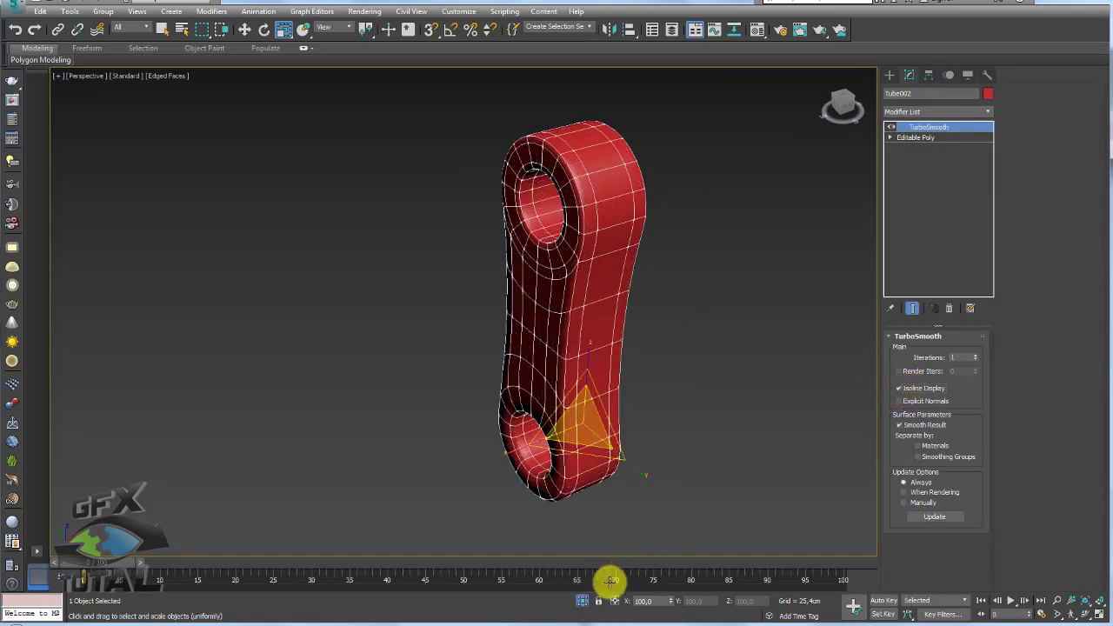
key(z)
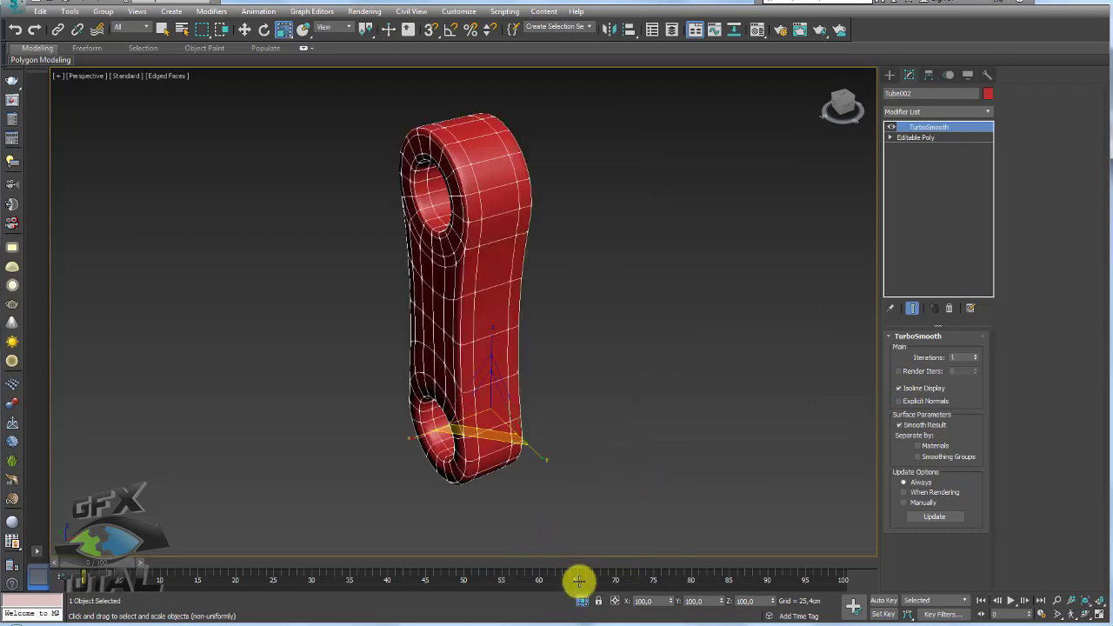
click(582, 601)
mouse_move(597, 479)
alt+middle_down()
mouse_move(574, 351)
mouse_move(552, 350)
mouse_move(850, 221)
mouse_move(681, 273)
mouse_move(910, 224)
alt+middle_up()
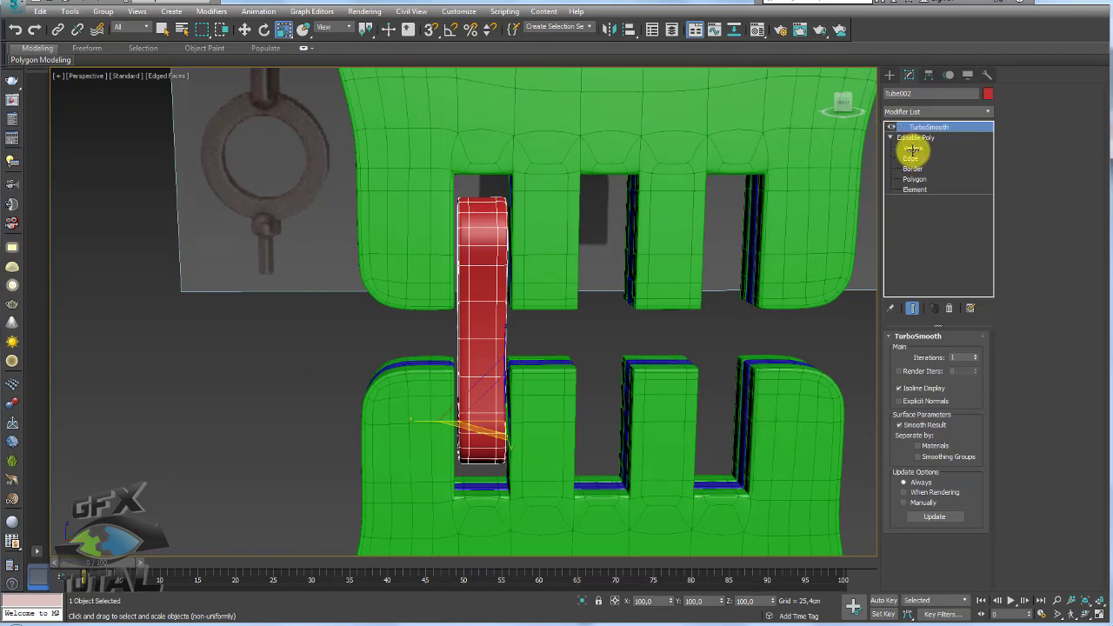
click(913, 150)
mouse_move(479, 240)
alt+middle_down()
mouse_move(497, 236)
mouse_move(577, 279)
alt+middle_up()
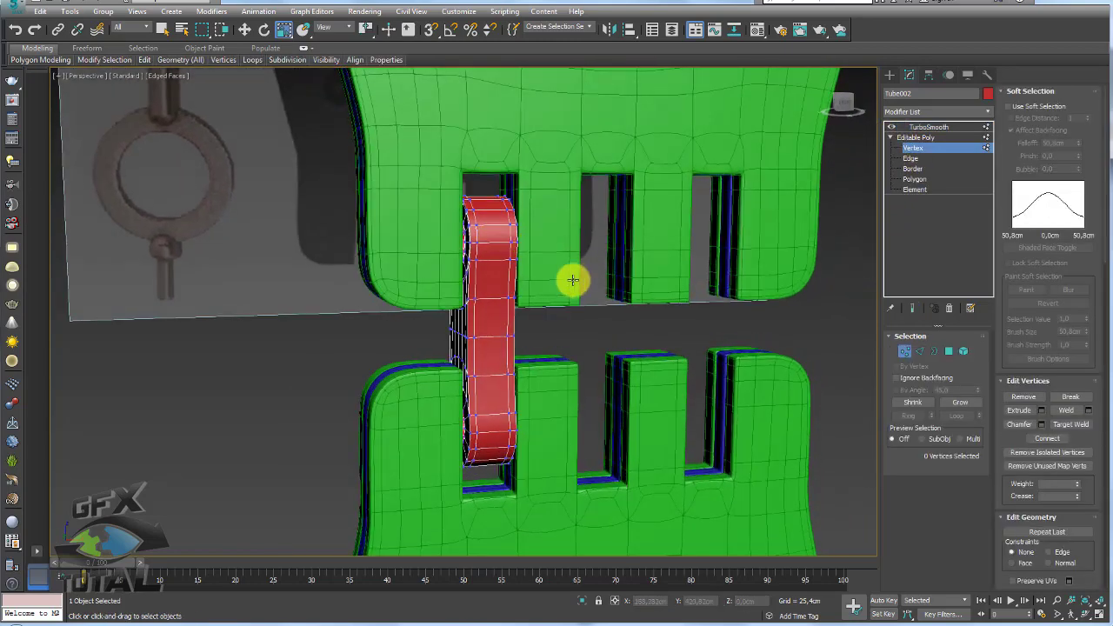
- In Left view, isolate the link and move the upper ring vertices upward
key(l)
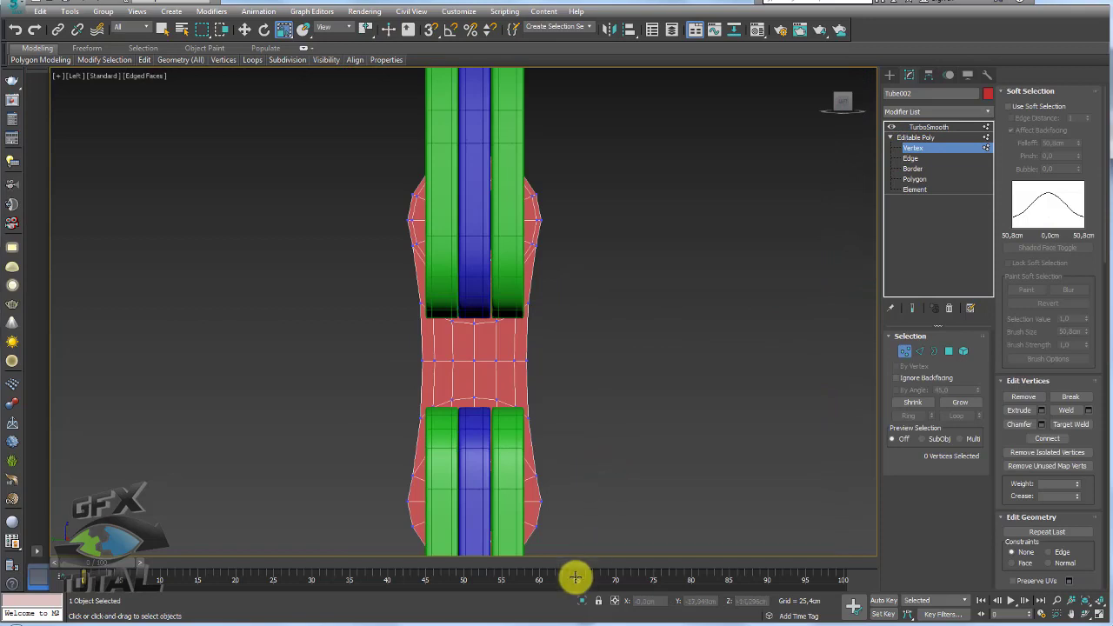
key(alt+q)
mouse_move(383, 154)
mouse_down()
mouse_move(427, 199)
mouse_move(596, 316)
mouse_up()
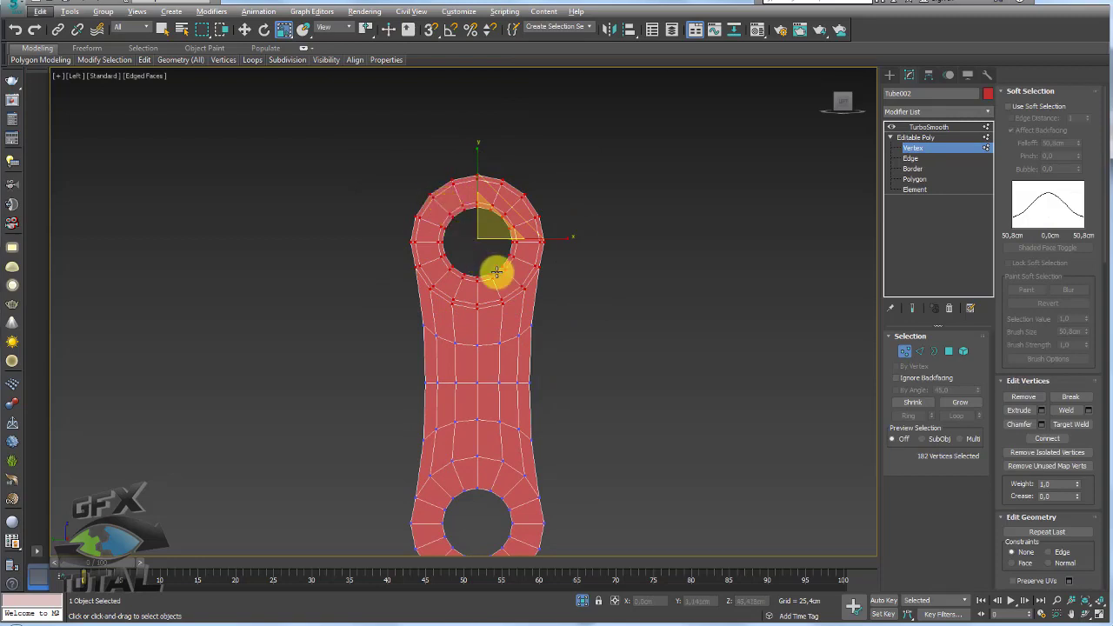
alt+drag(437, 199, 505, 273)
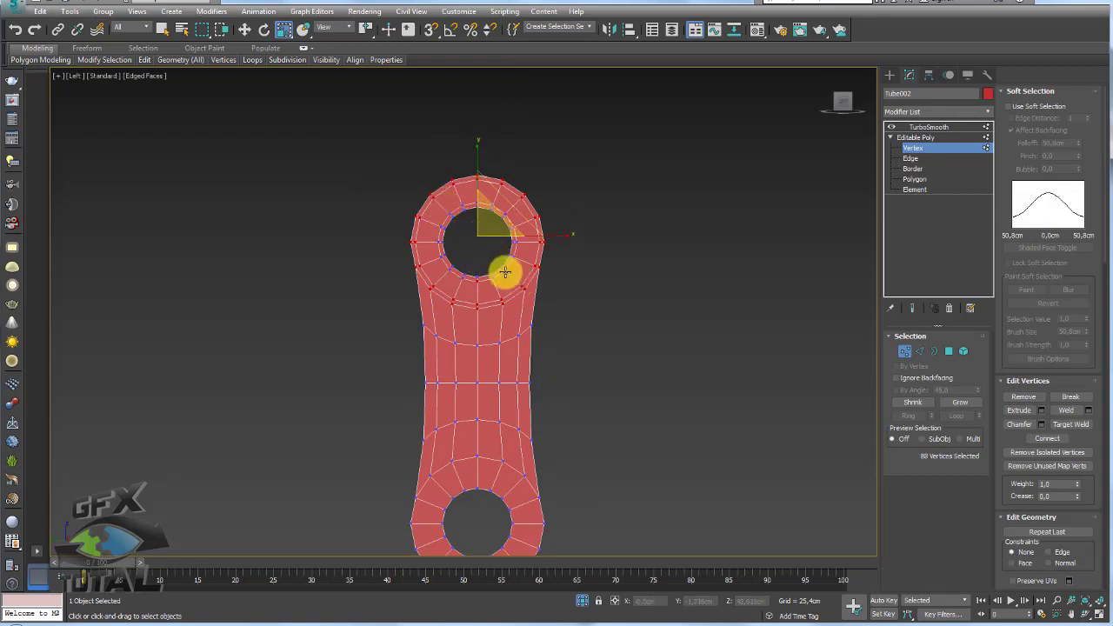
middle_drag(470, 243, 485, 188)
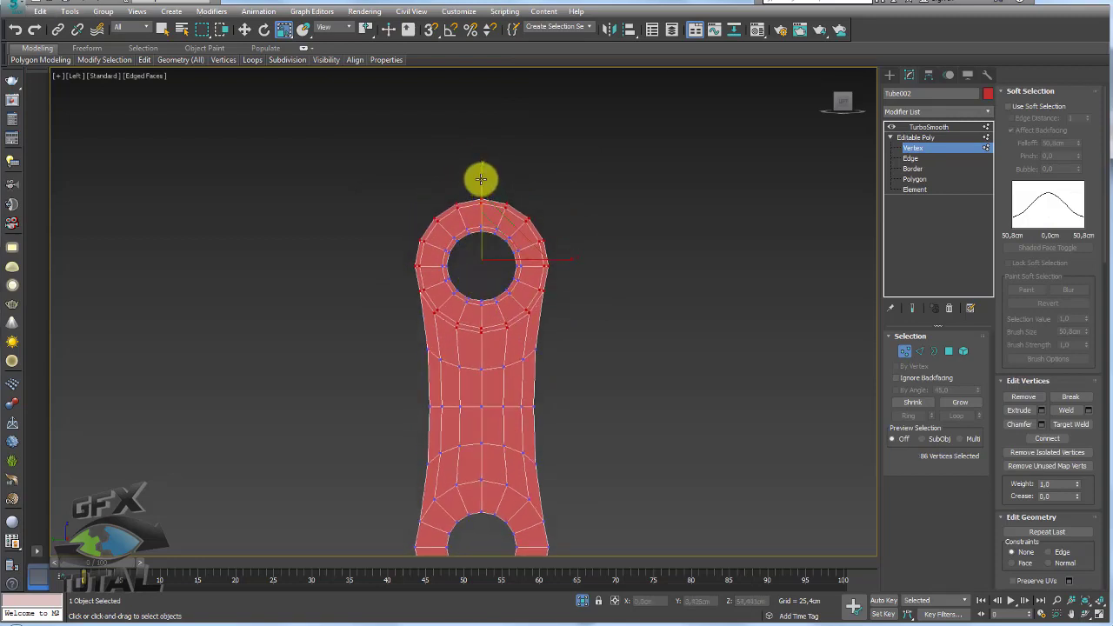
key(w)
drag(484, 186, 482, 190)
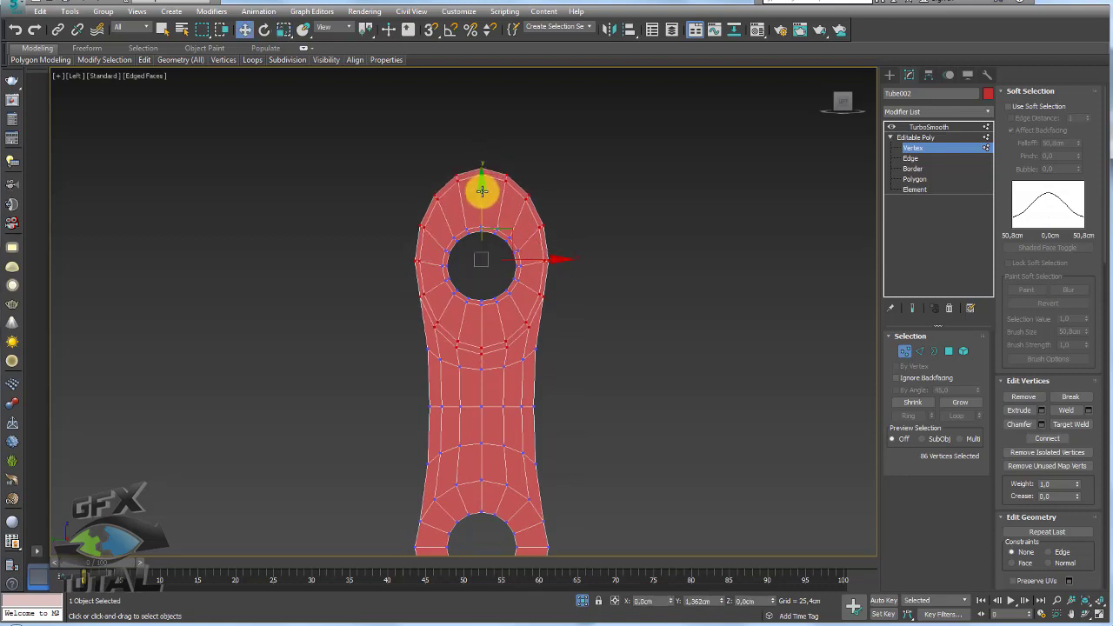
- Select the top vertices of the upper ring and scale them to taper the top
middle_drag(481, 204, 491, 115)
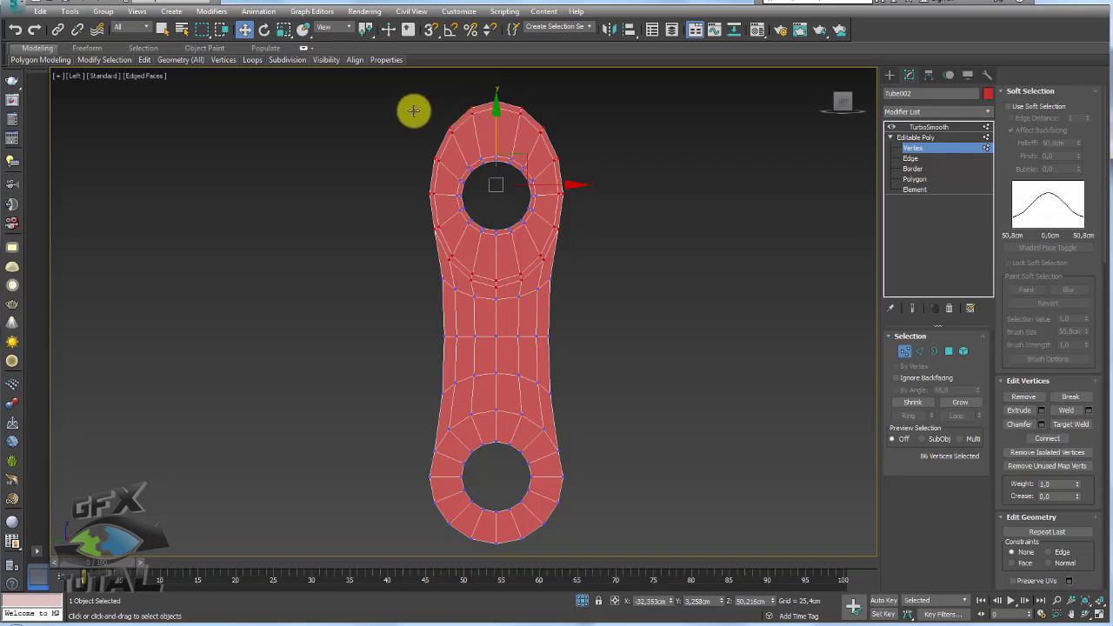
drag(413, 110, 446, 174)
ctrl+drag(578, 149, 532, 186)
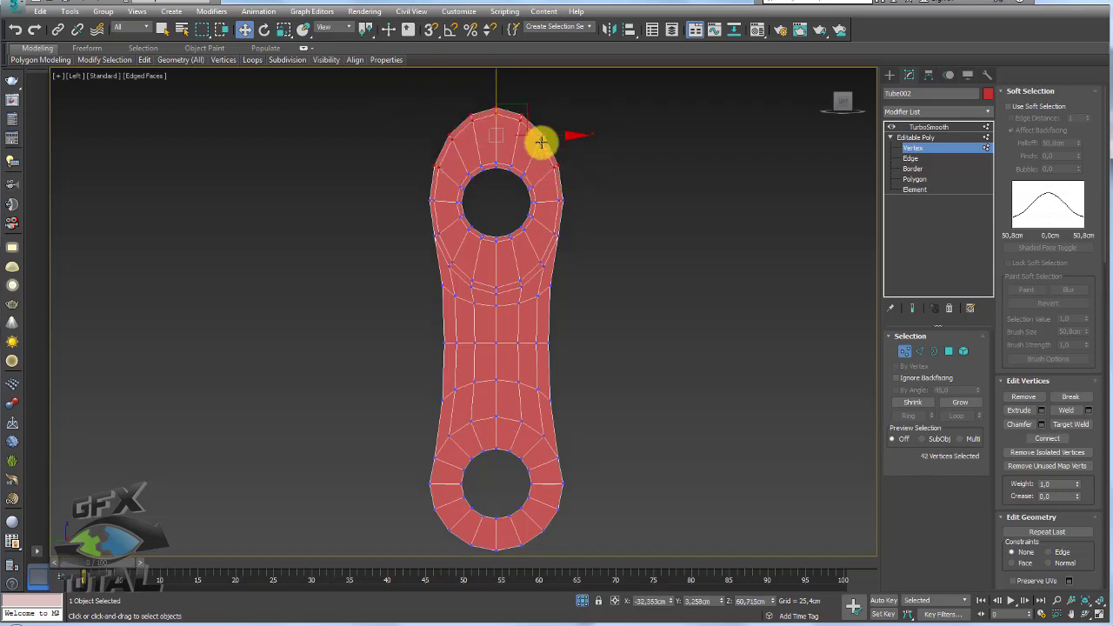
key(r)
drag(496, 107, 496, 119)
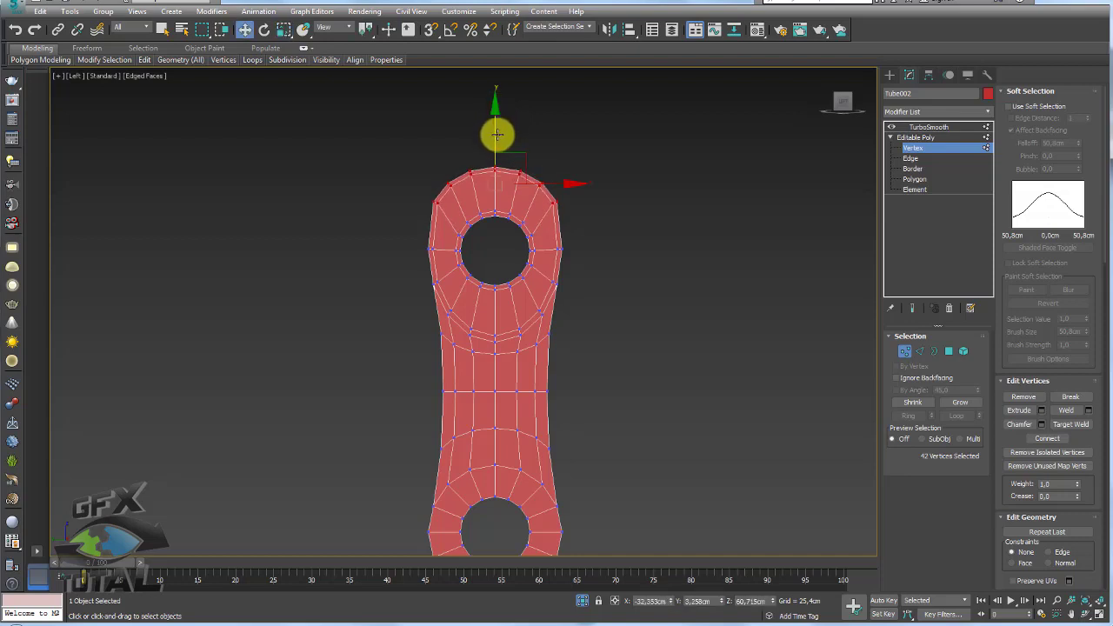
key(w)
scroll(583, 277, down, 3)
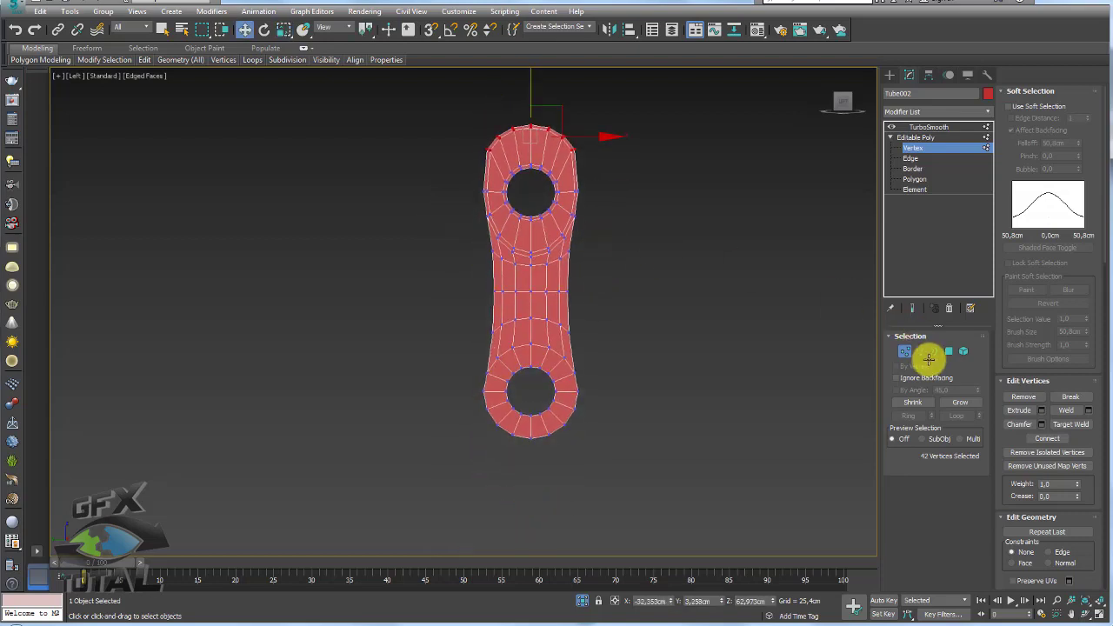
- Add a Symmetry modifier, try the Y and Z axes, then delete it and TurboSmooth
click(920, 350)
click(551, 294)
click(988, 111)
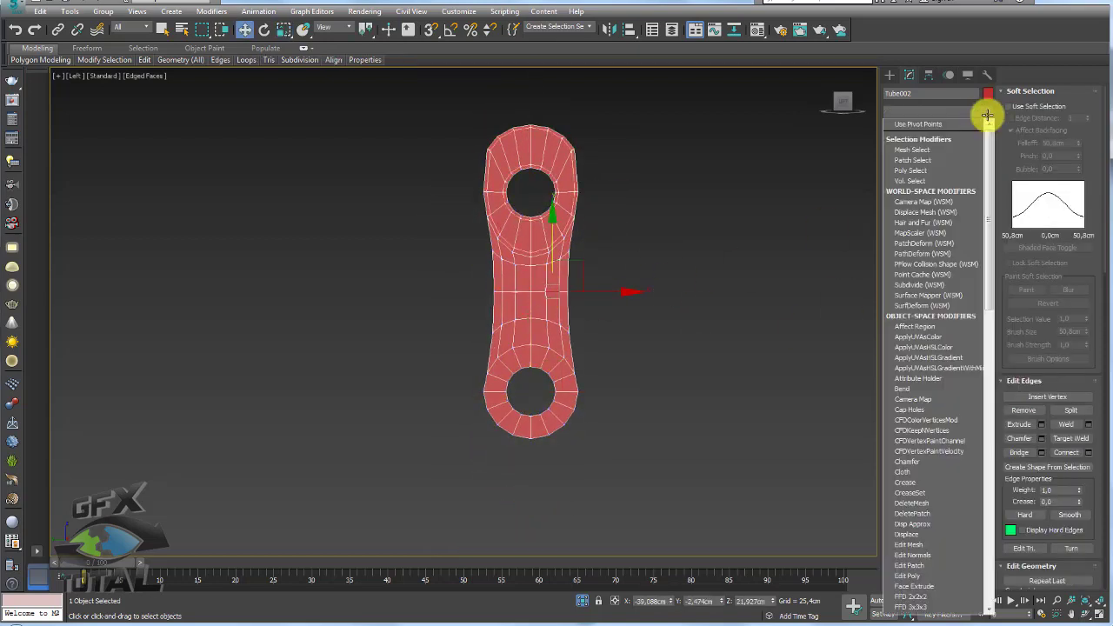
drag(989, 157, 988, 513)
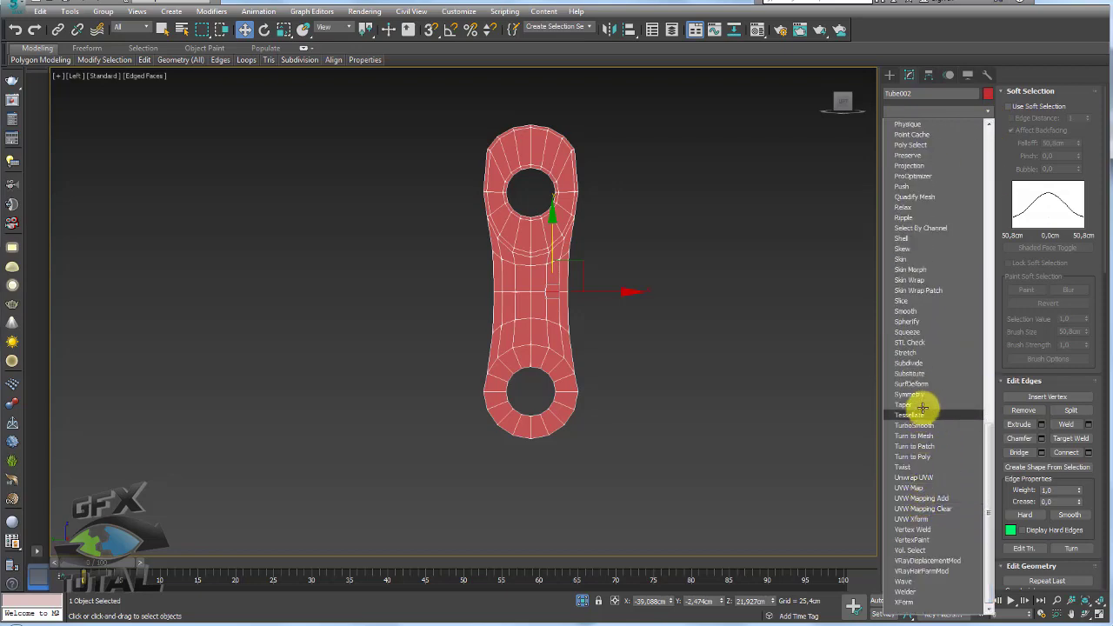
click(912, 394)
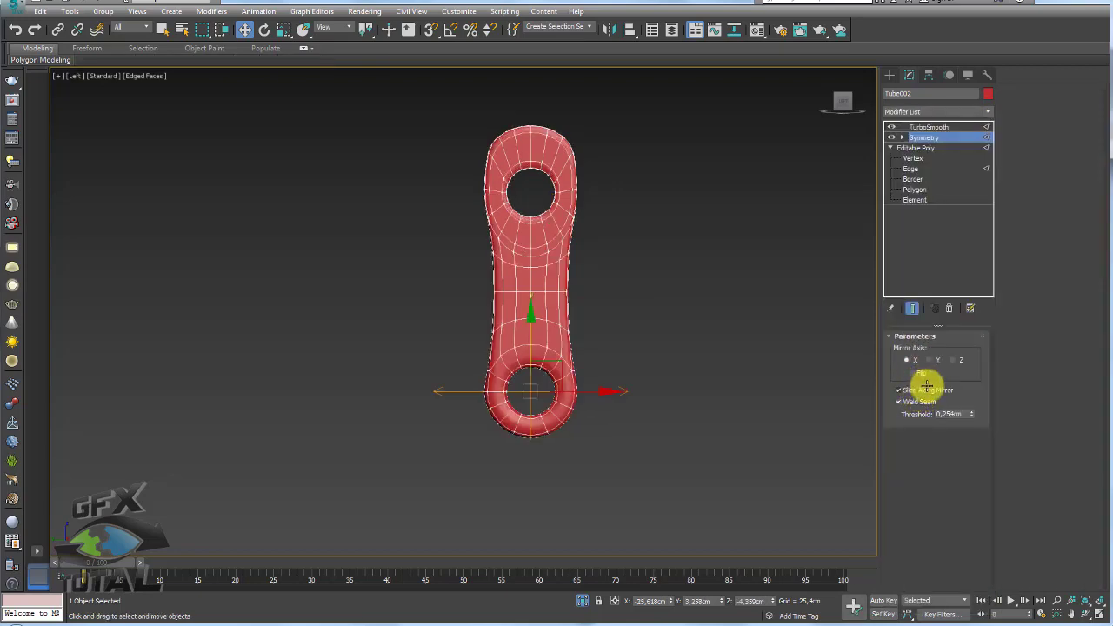
click(930, 358)
click(950, 360)
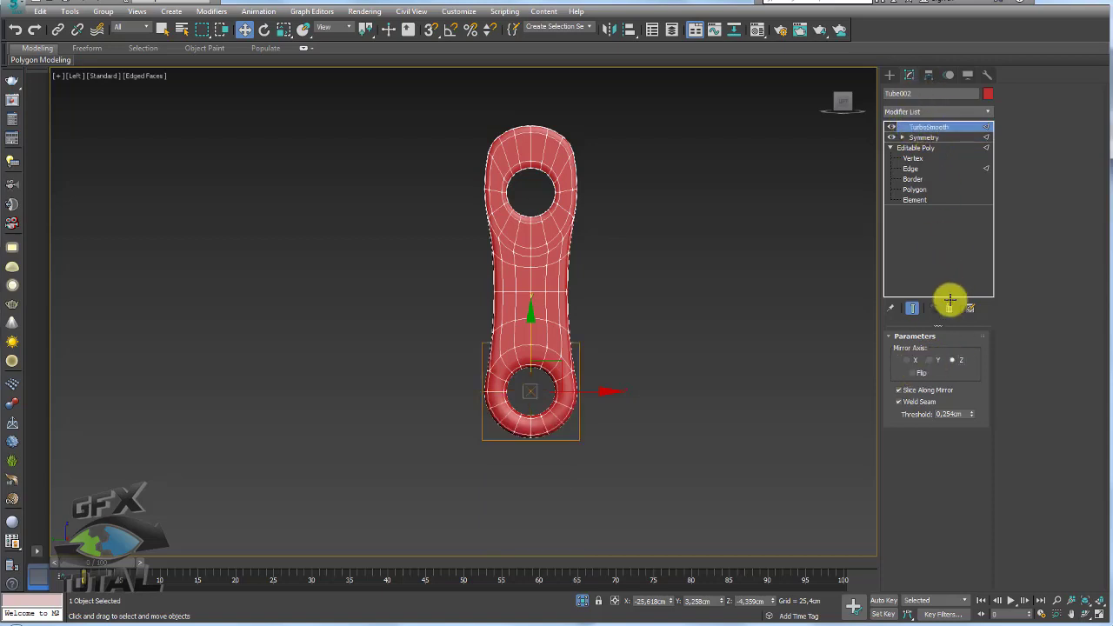
click(949, 308)
click(921, 127)
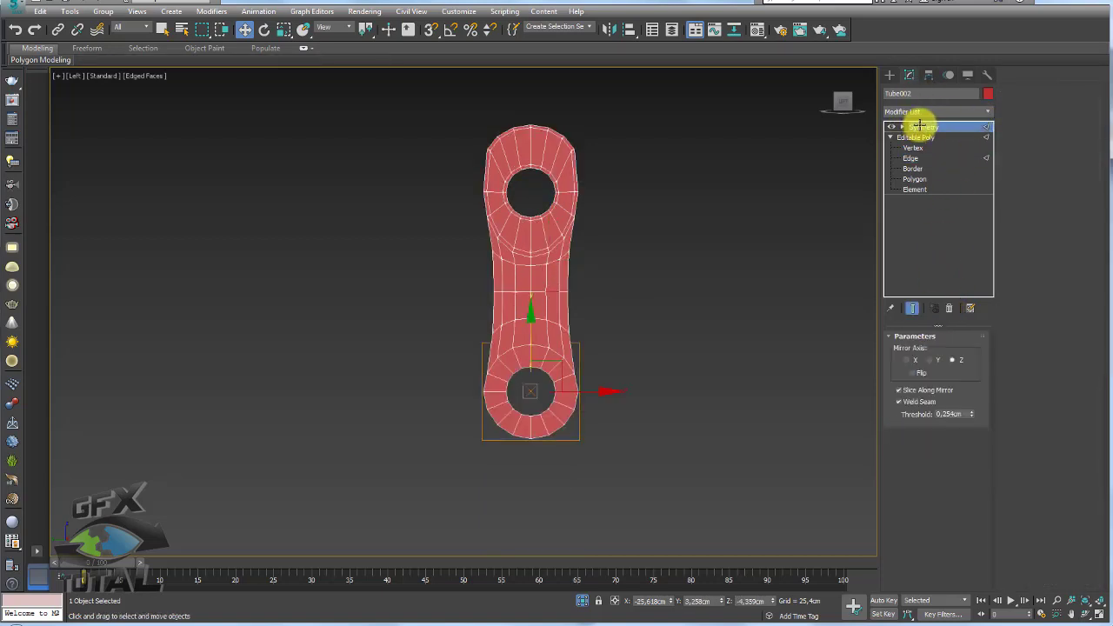
click(949, 308)
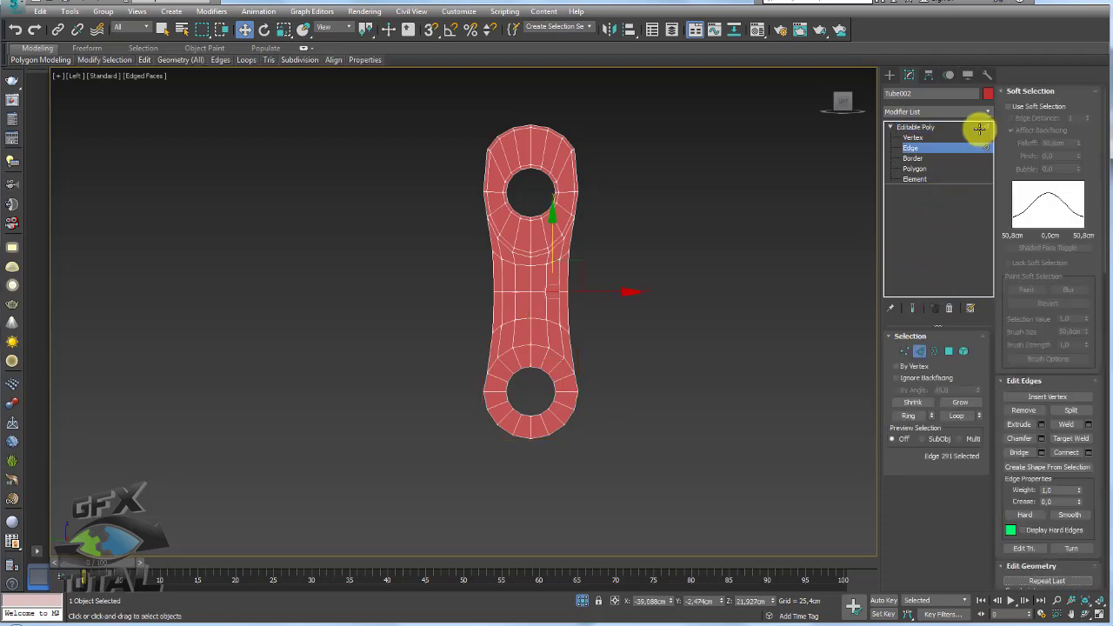
- Re-add Symmetry mirrored on X with Flip off, then Collapse All into Editable Poly
click(989, 111)
drag(989, 126, 989, 410)
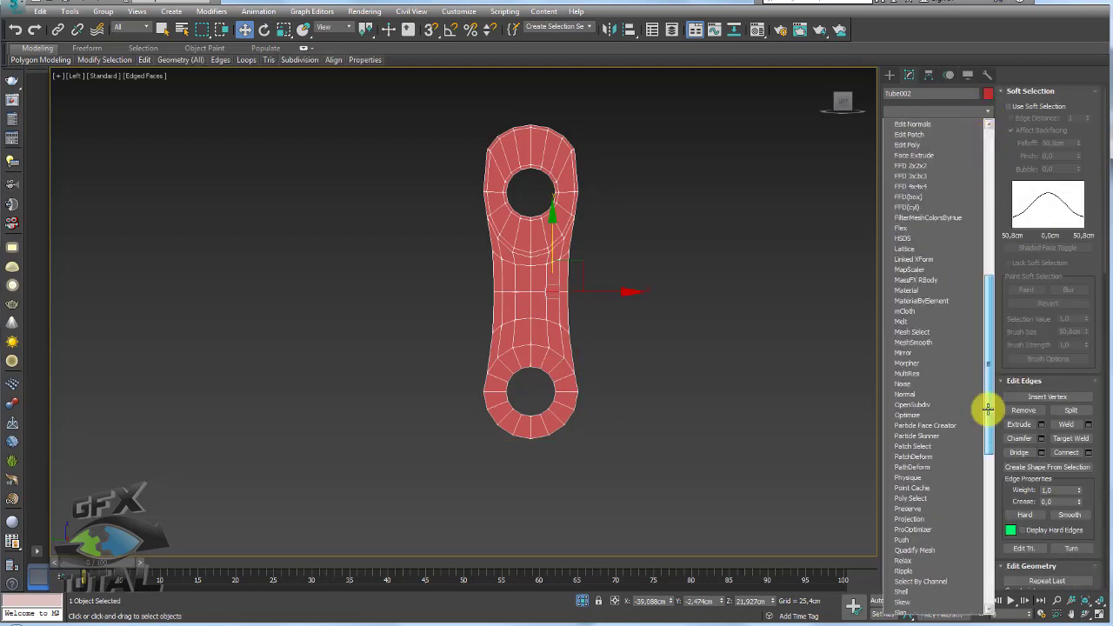
click(918, 394)
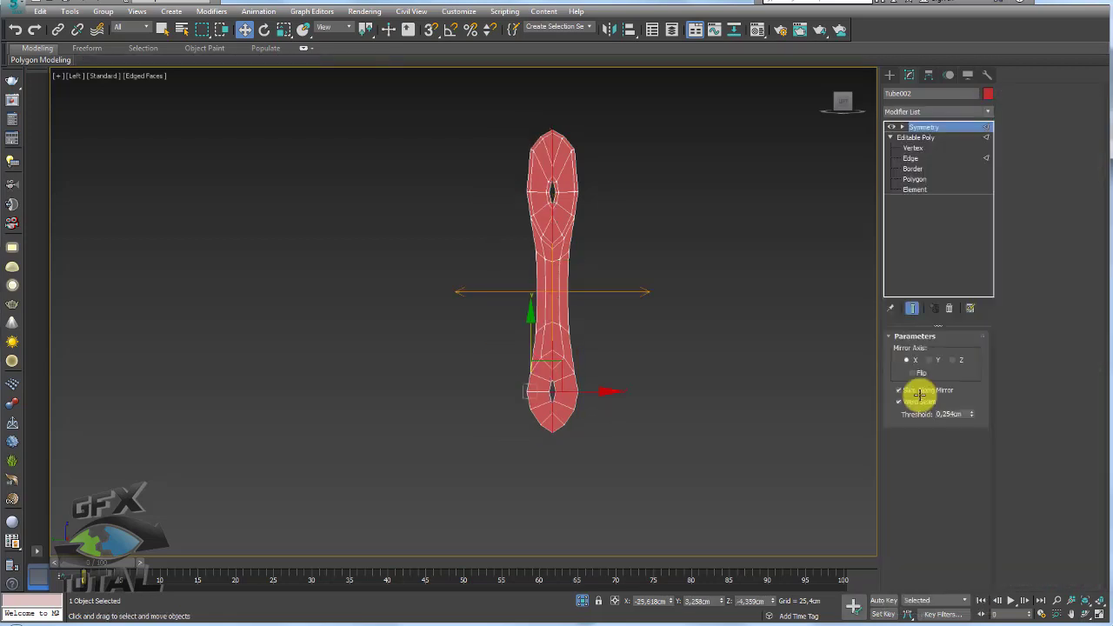
click(928, 359)
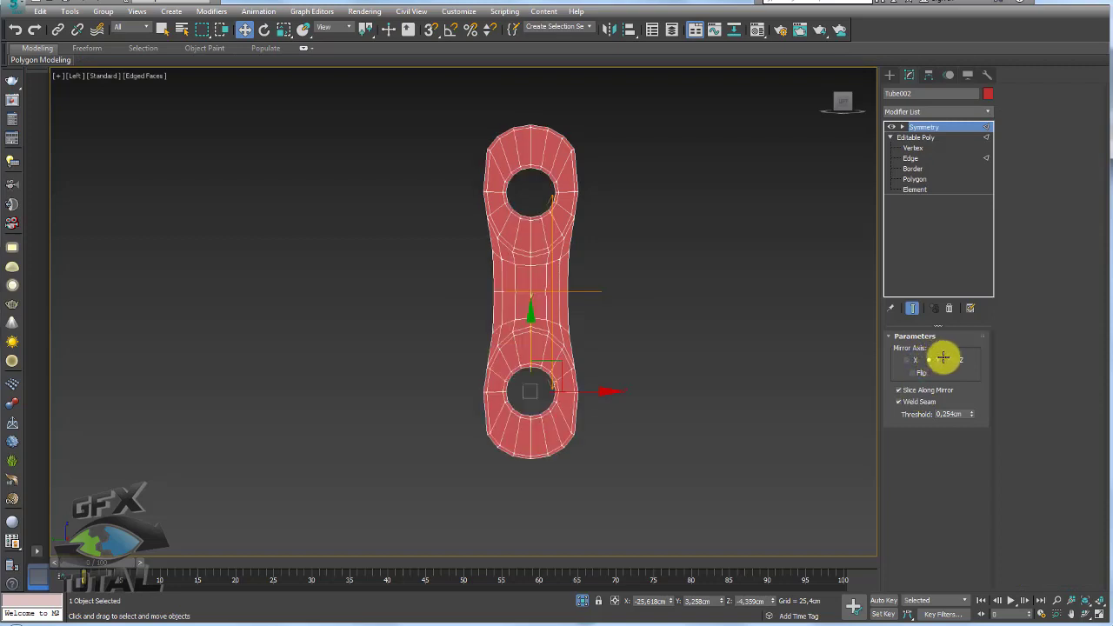
click(918, 373)
click(920, 376)
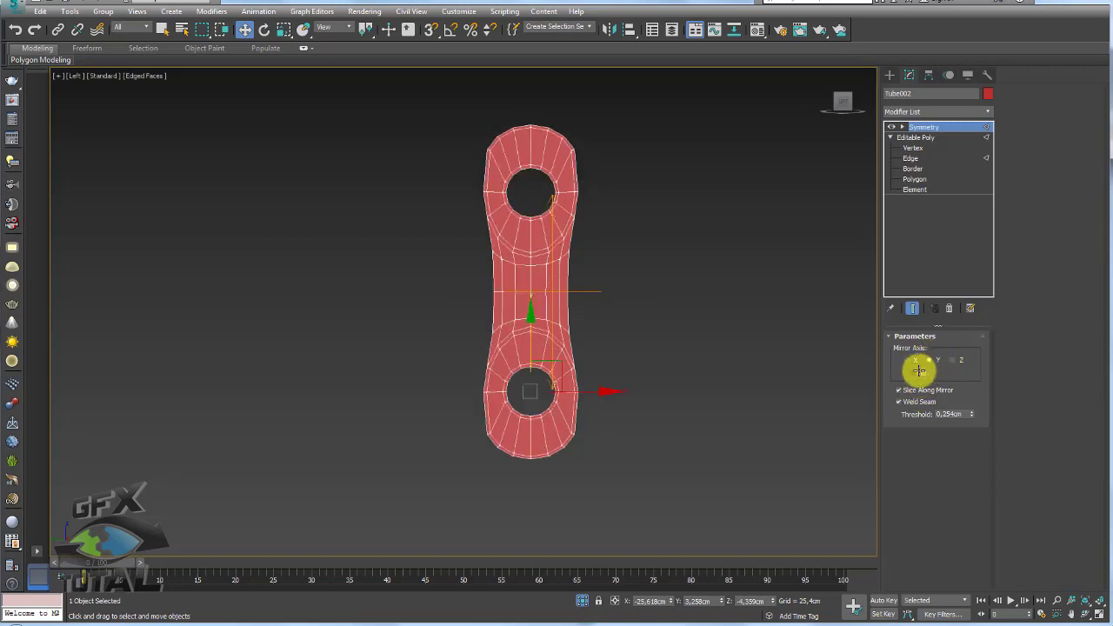
click(917, 372)
click(913, 373)
right_click(724, 327)
click(711, 323)
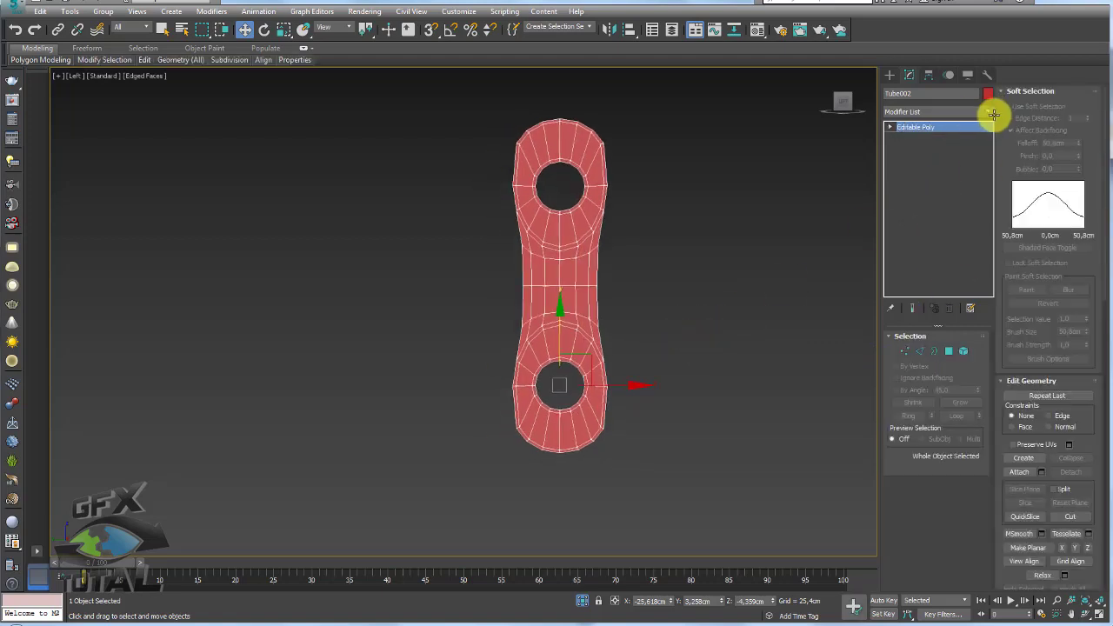
- Add TurboSmooth with 2 iterations and Isoline Display, then end isolation in Perspective
key(ctrl+t)
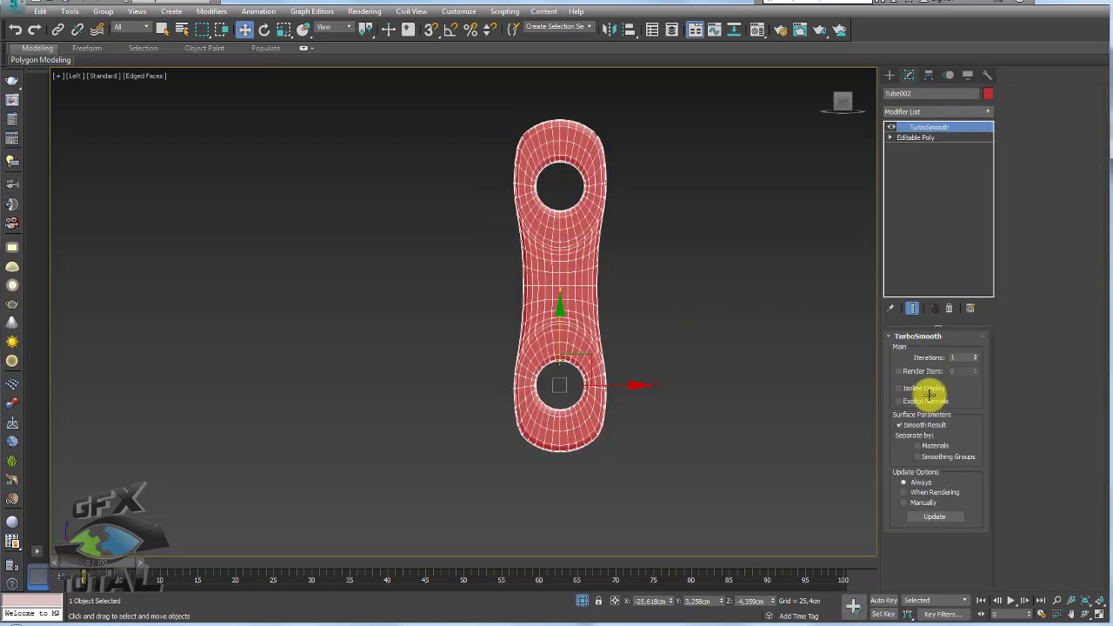
click(927, 389)
key(p)
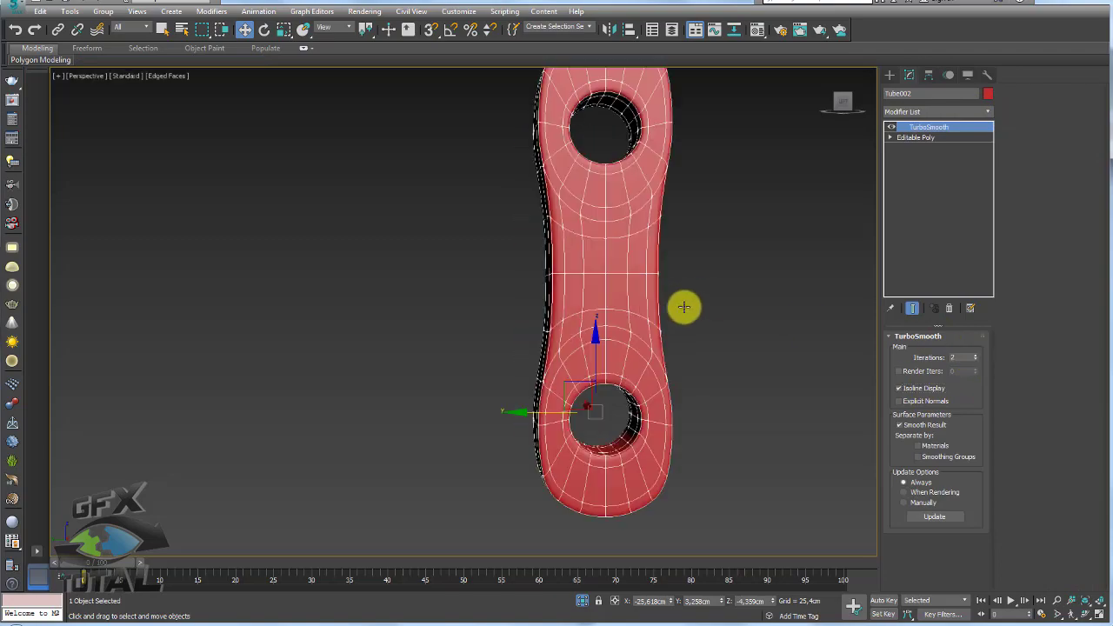
mouse_move(682, 305)
alt+middle_down()
mouse_move(656, 330)
mouse_move(566, 340)
mouse_move(594, 554)
mouse_move(676, 435)
mouse_move(638, 383)
mouse_move(577, 357)
alt+middle_up()
click(580, 596)
scroll(639, 383, up, 2)
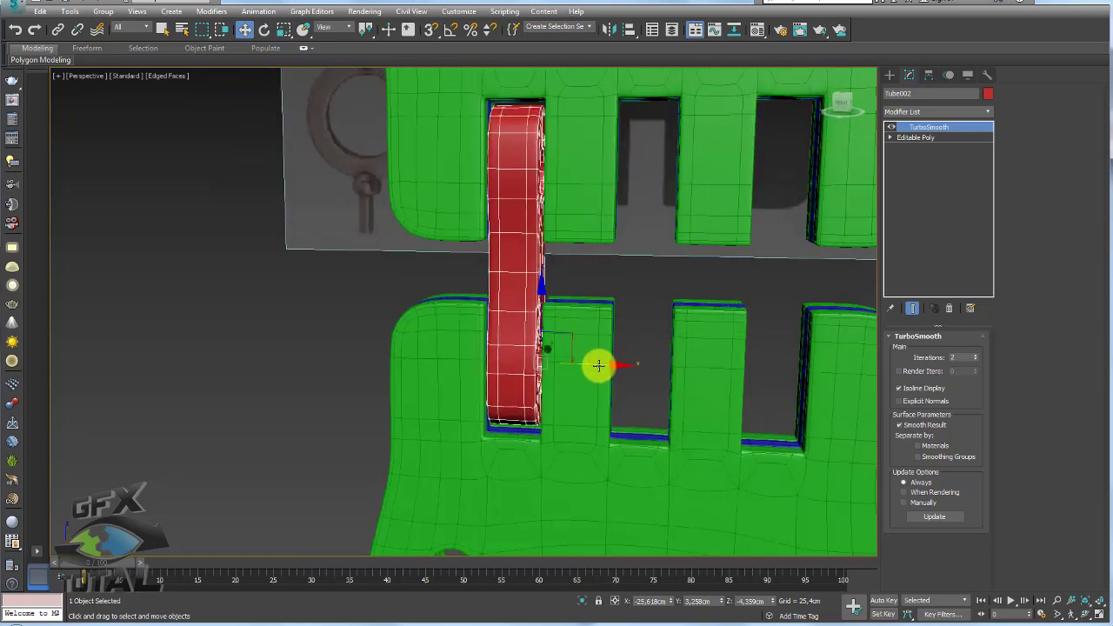
- Clone the link as elements into the middle and right cuff slots
click(915, 137)
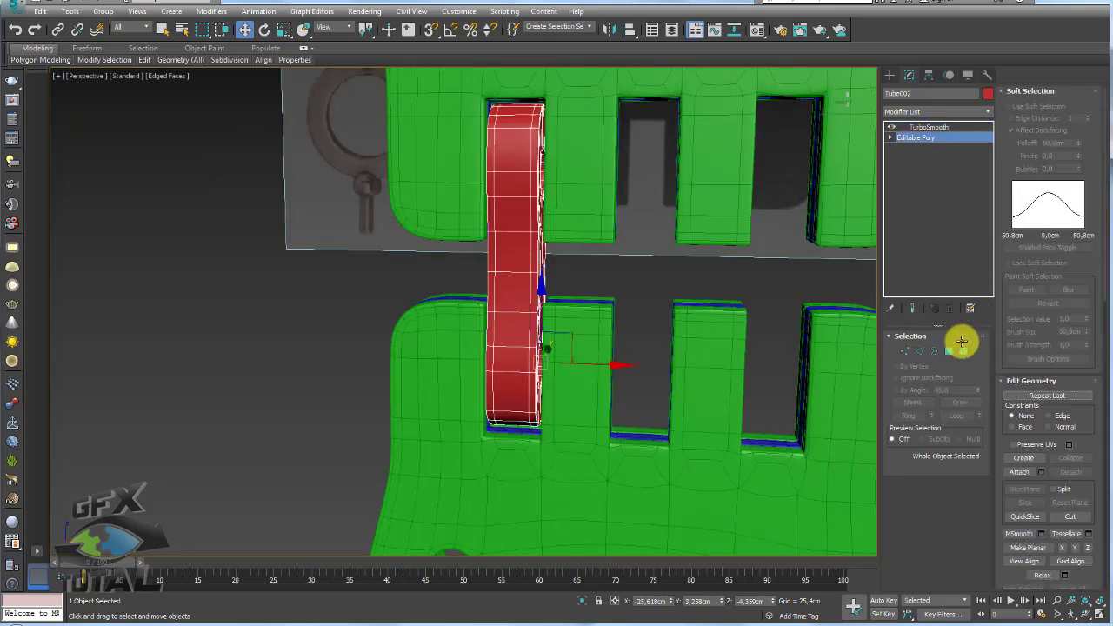
click(963, 348)
alt+middle_drag(654, 306, 519, 333)
click(648, 263)
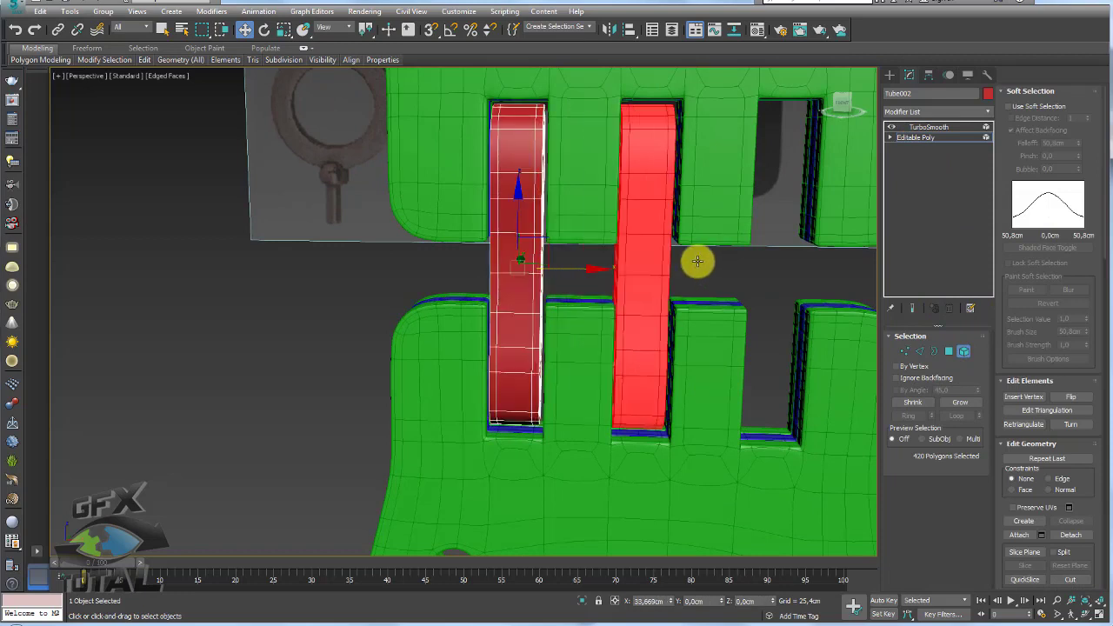
drag(697, 261, 701, 262)
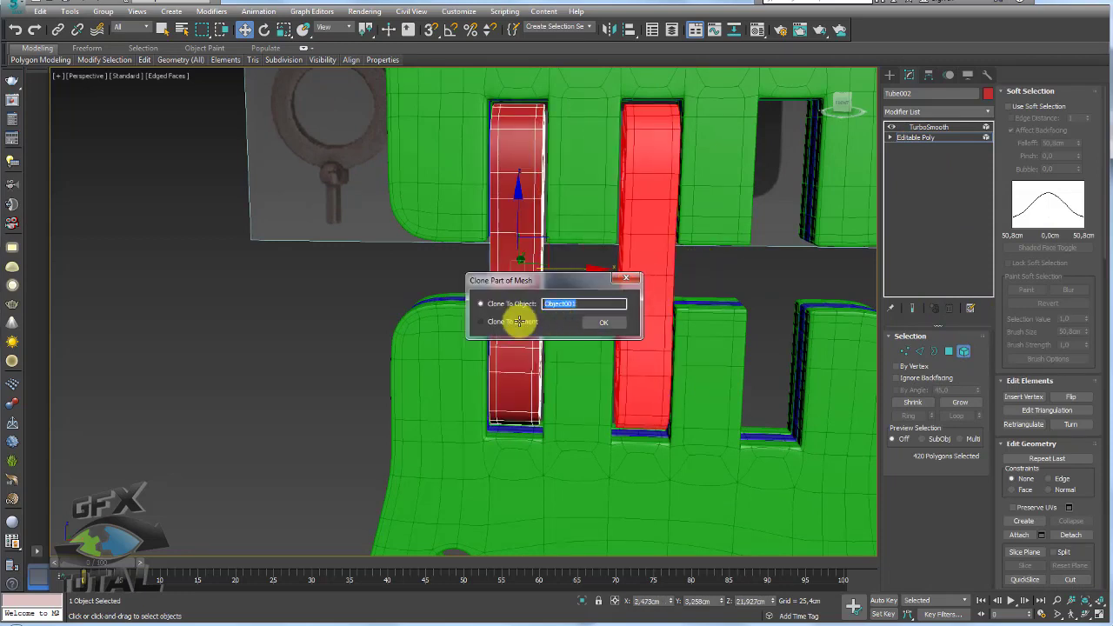
click(515, 318)
click(621, 293)
drag(690, 271, 825, 275)
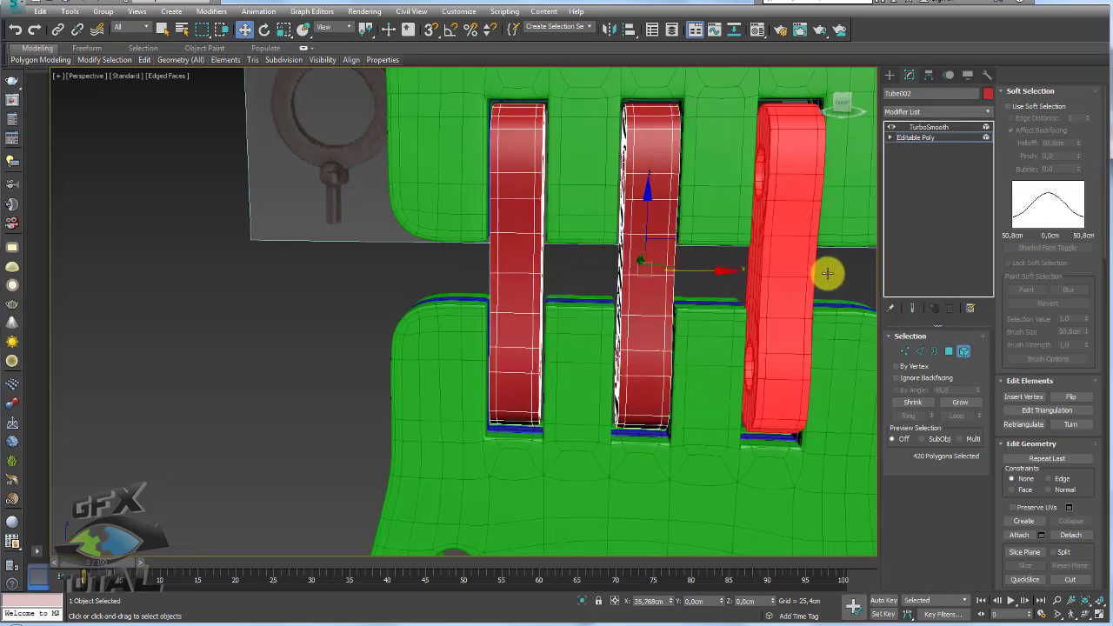
shift+drag(687, 271, 686, 299)
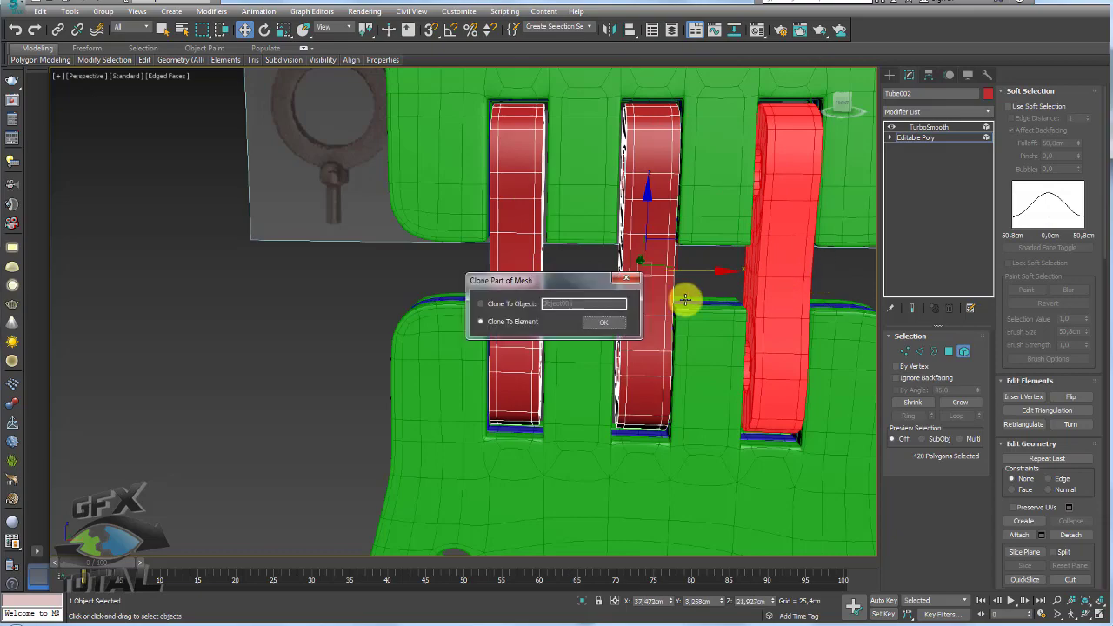
click(596, 323)
alt+middle_drag(706, 301, 799, 288)
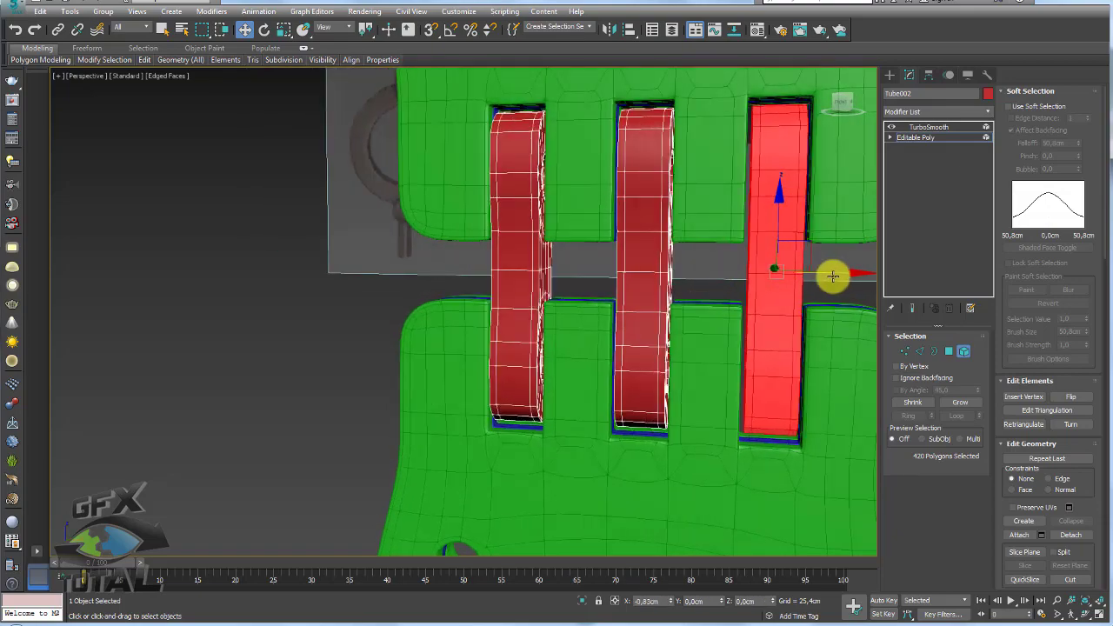
click(923, 127)
- Select the red links object Tube002 and isolate it
alt+middle_drag(817, 167, 708, 179)
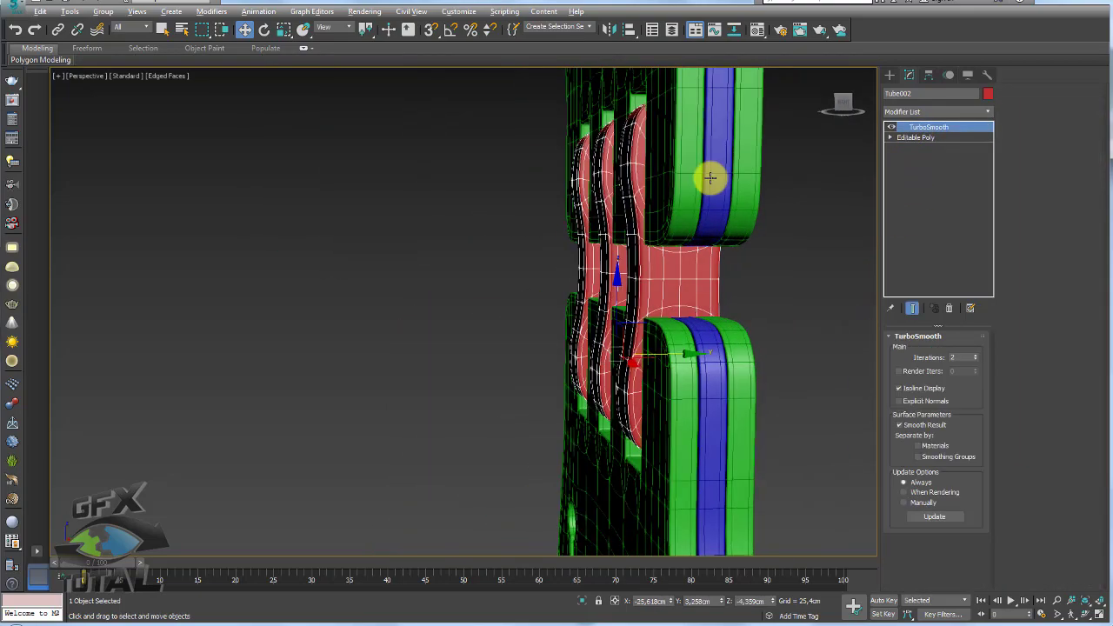
scroll(737, 218, down, 5)
mouse_move(737, 218)
alt+middle_down()
mouse_move(701, 323)
mouse_move(770, 304)
mouse_move(646, 331)
mouse_move(427, 458)
mouse_move(484, 388)
mouse_move(501, 426)
mouse_move(566, 412)
mouse_move(566, 479)
alt+middle_up()
scroll(486, 370, up, 5)
scroll(502, 425, down, 3)
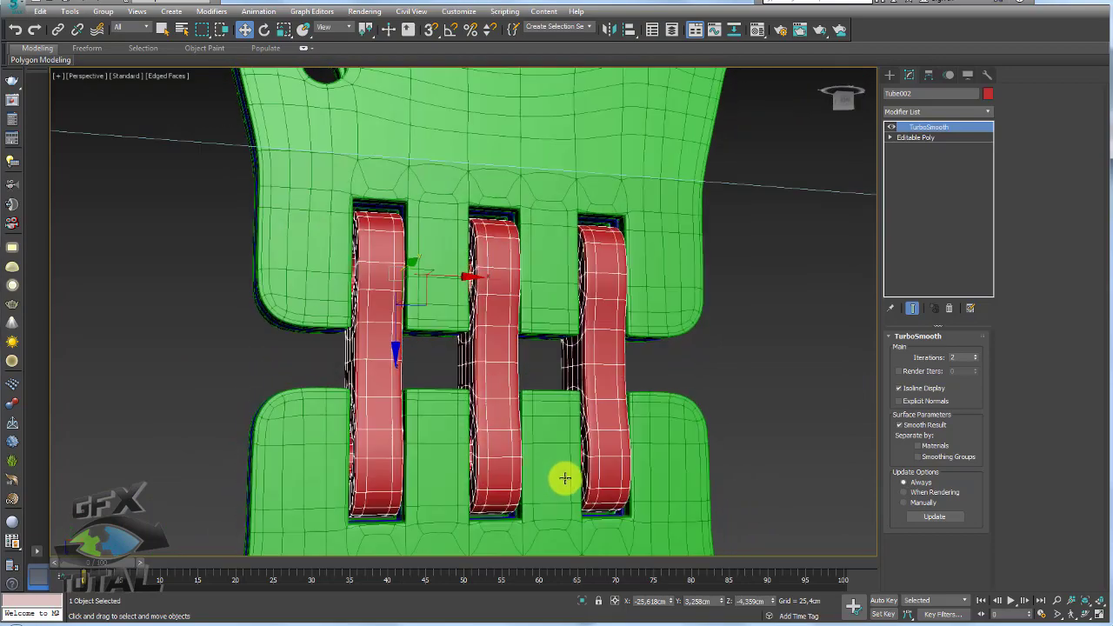
scroll(554, 406, down, 5)
mouse_move(554, 405)
alt+middle_down()
mouse_move(614, 433)
mouse_move(537, 474)
mouse_move(371, 450)
alt+middle_up()
scroll(616, 281, up, 3)
mouse_move(617, 281)
alt+middle_down()
mouse_move(666, 278)
mouse_move(684, 258)
alt+middle_up()
click(664, 265)
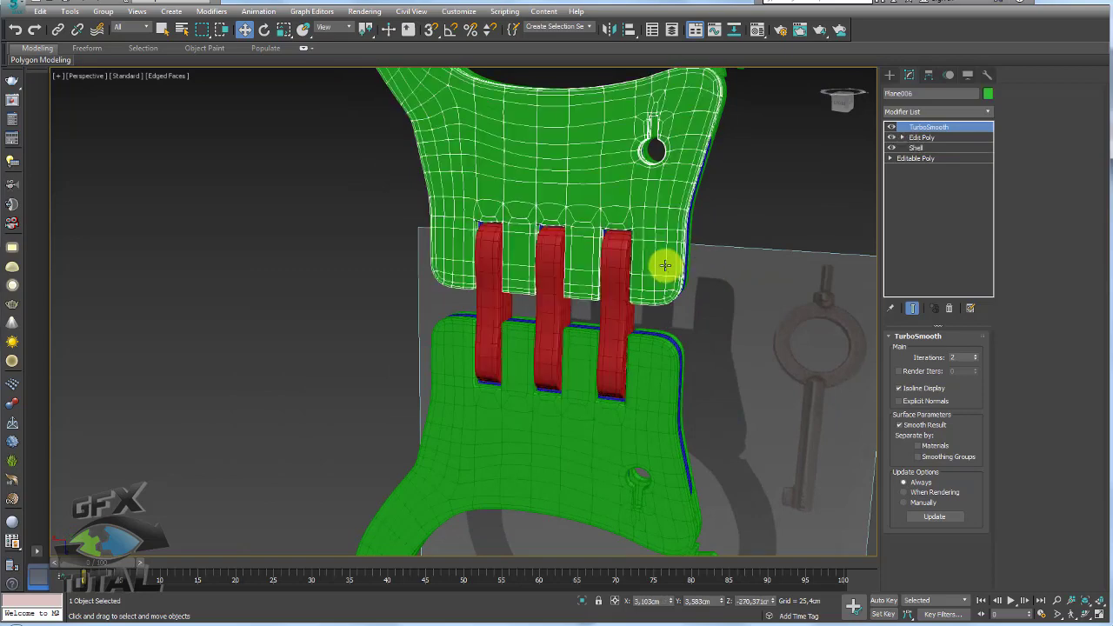
click(612, 261)
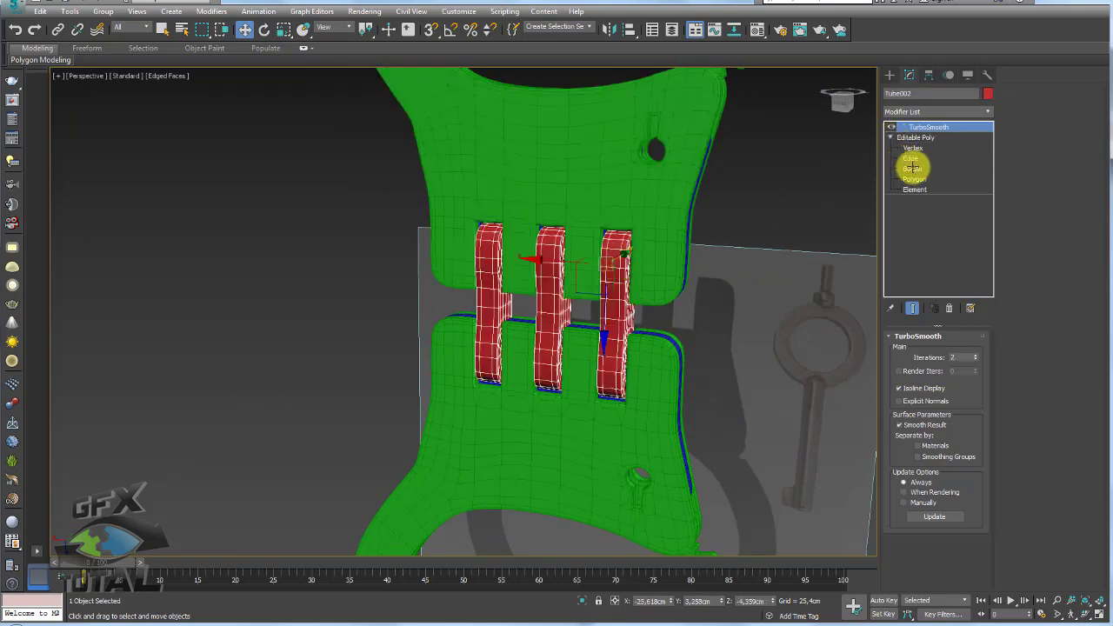
click(581, 600)
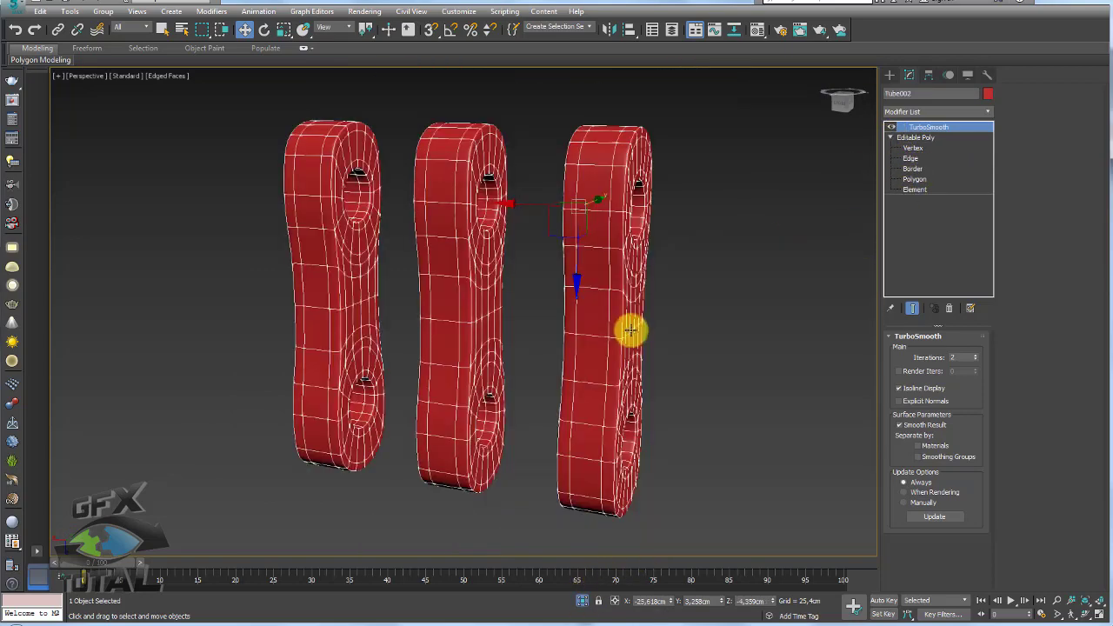
- Select the polygons lining the front link's lower hole and Shift-drag a copy aside
mouse_move(866, 199)
alt+middle_down()
mouse_move(733, 325)
mouse_move(762, 327)
mouse_move(913, 178)
alt+middle_up()
click(912, 148)
click(910, 158)
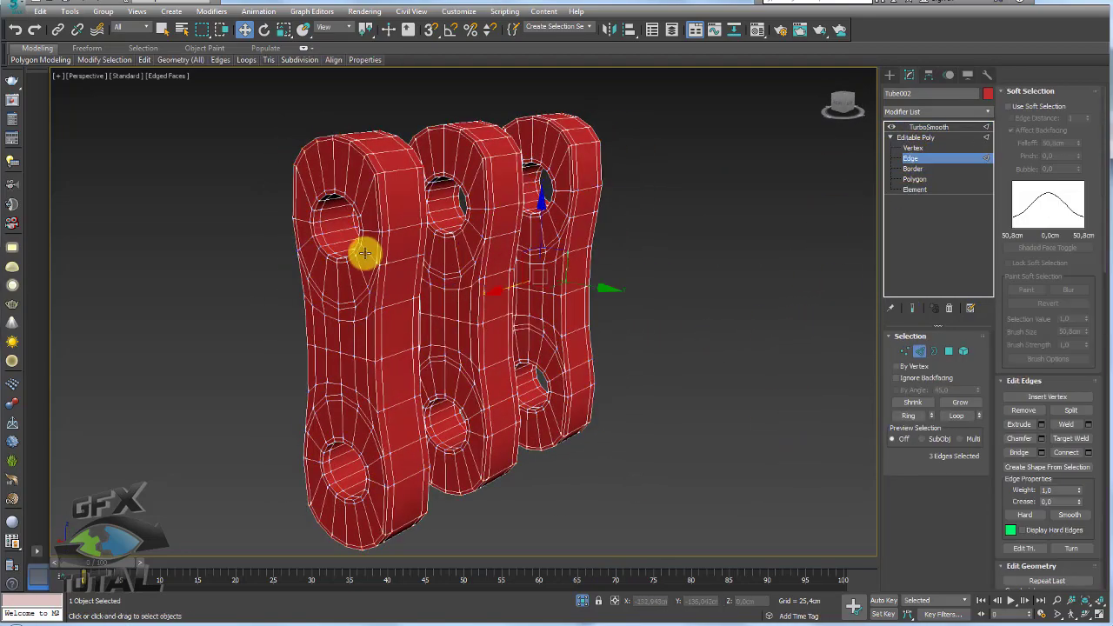
alt+middle_drag(363, 251, 390, 258)
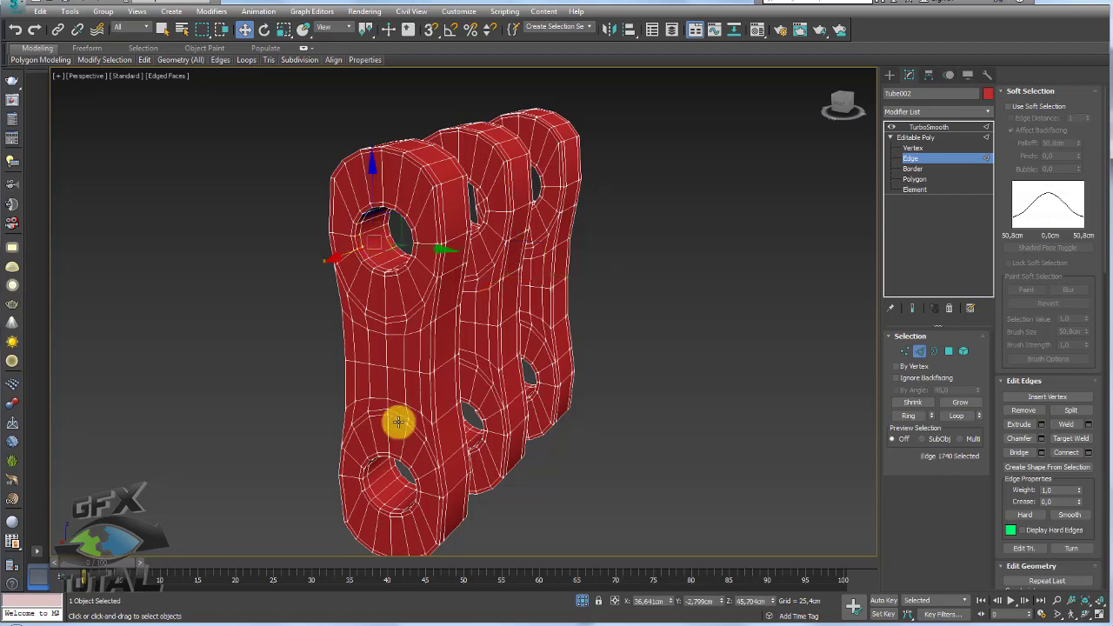
click(375, 497)
scroll(380, 466, up, 2)
click(908, 416)
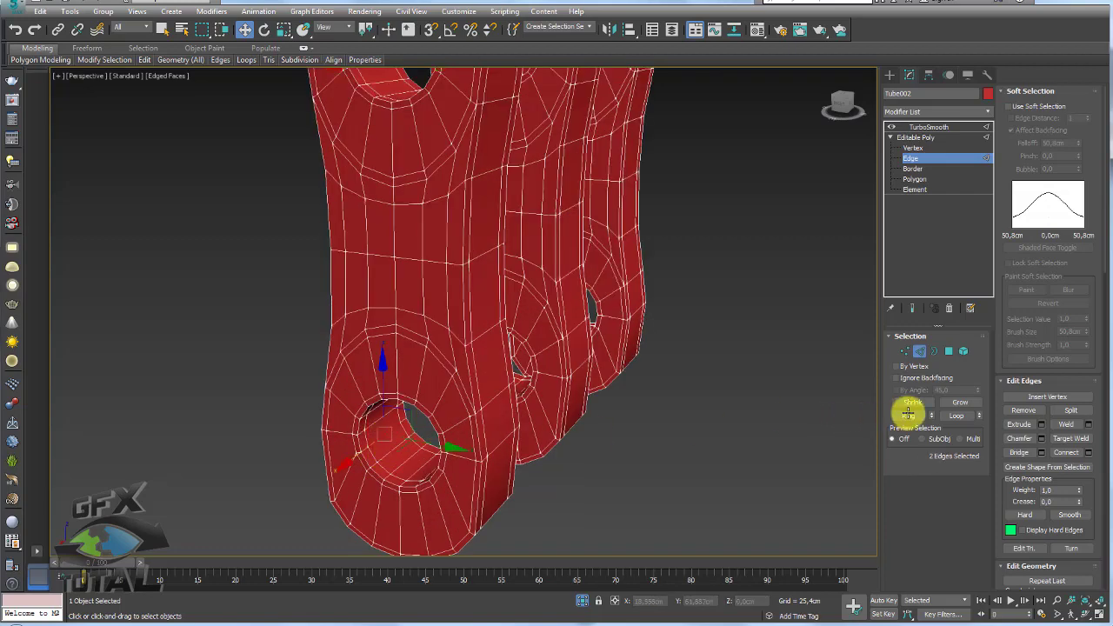
ctrl+click(949, 350)
scroll(685, 299, down, 5)
alt+middle_drag(629, 323, 588, 323)
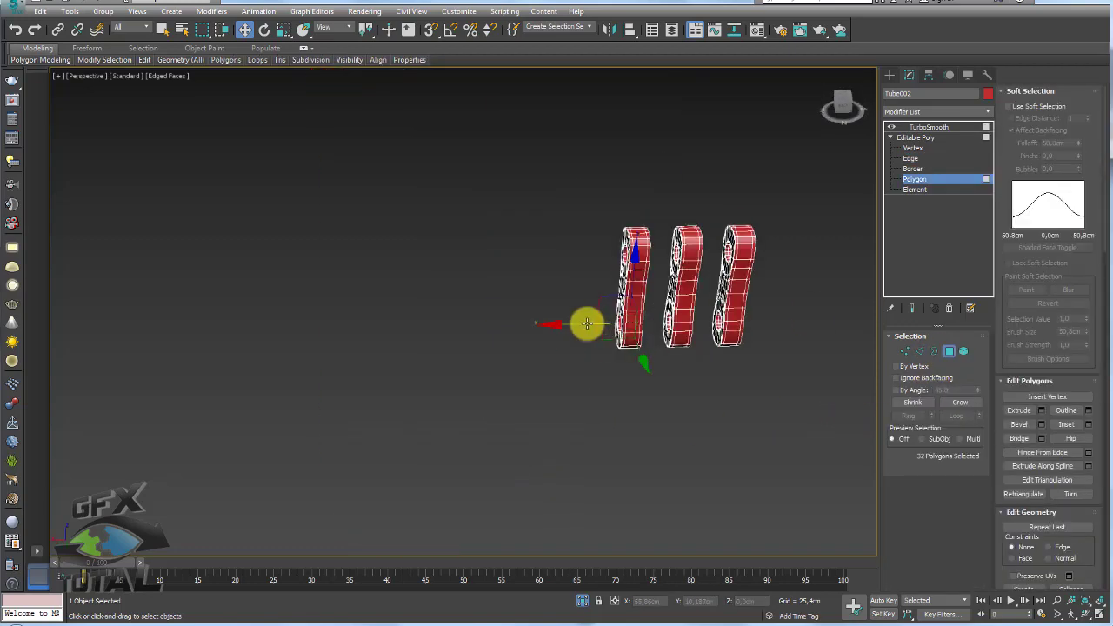
shift+drag(589, 323, 445, 323)
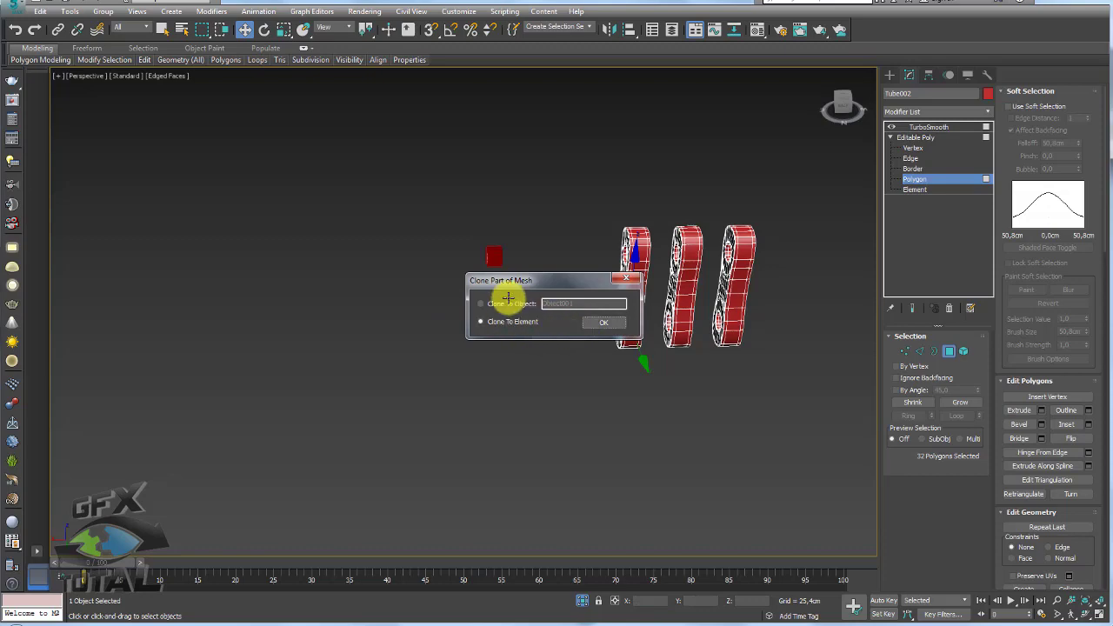
- Detach the copied hole-lining faces as a new object, Object001
click(508, 298)
click(604, 322)
alt+middle_drag(536, 321, 586, 312)
click(915, 137)
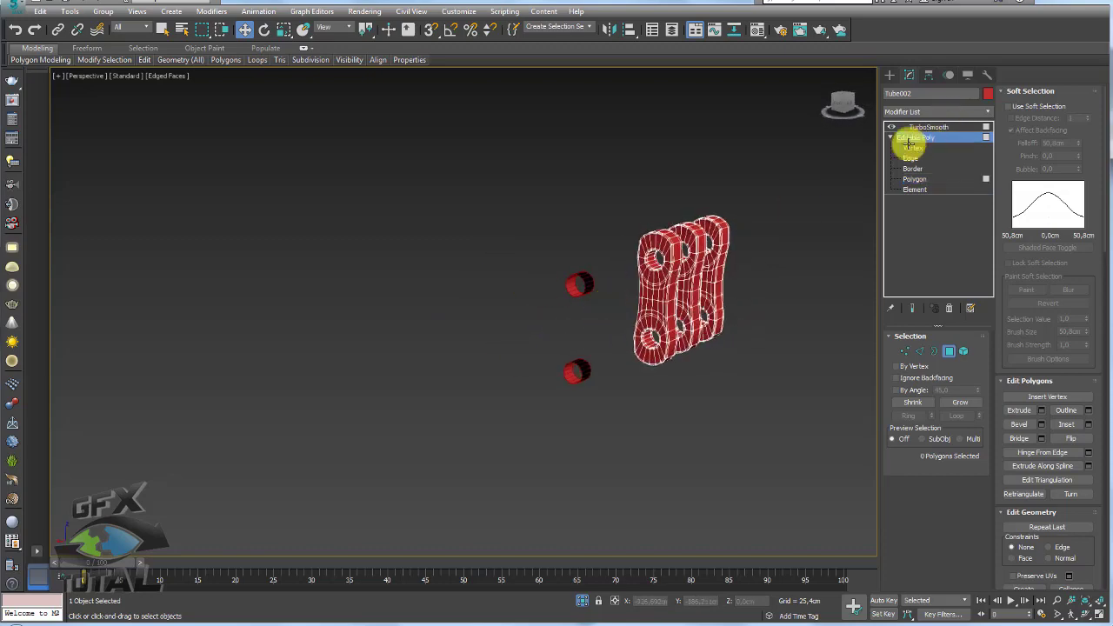
- Detach the top tube element as its own object, then select the links plus the lower tube
click(595, 287)
click(964, 351)
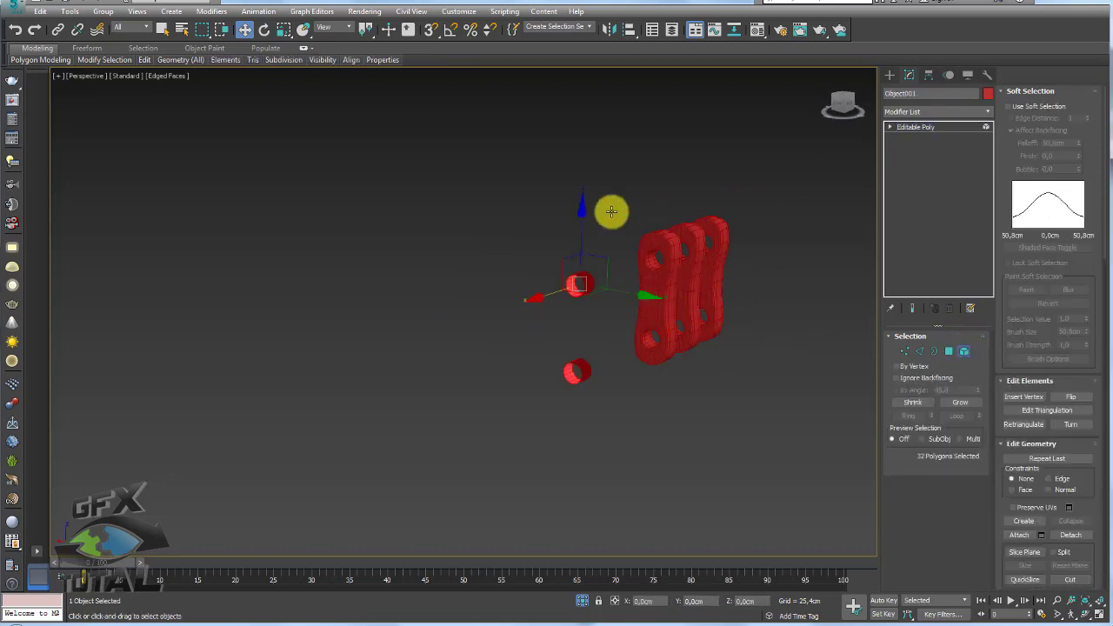
click(1012, 93)
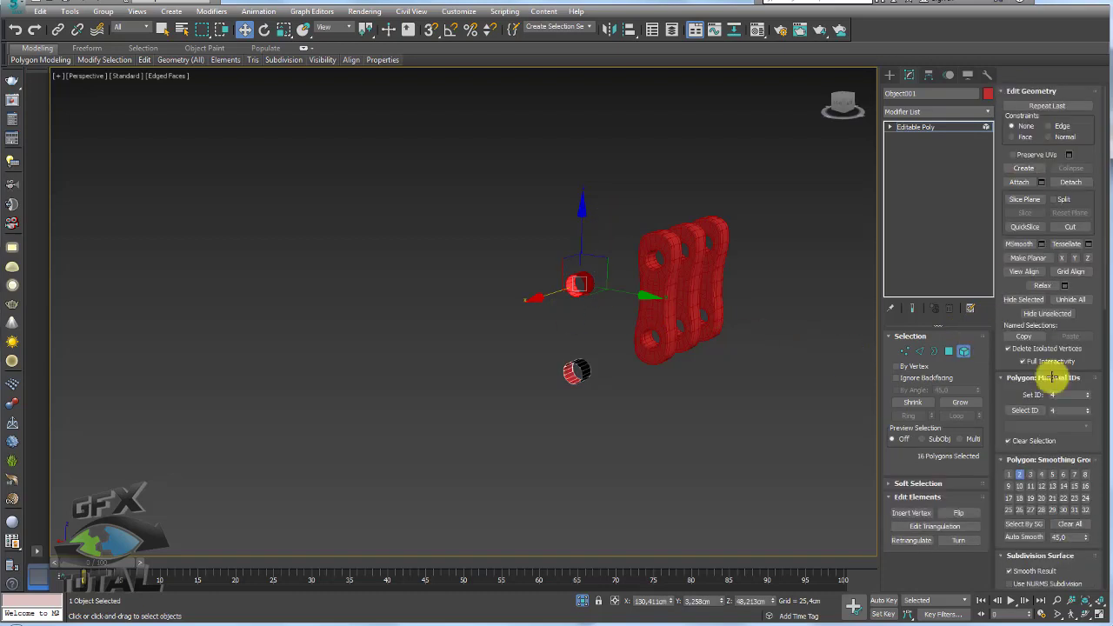
click(1071, 181)
click(581, 321)
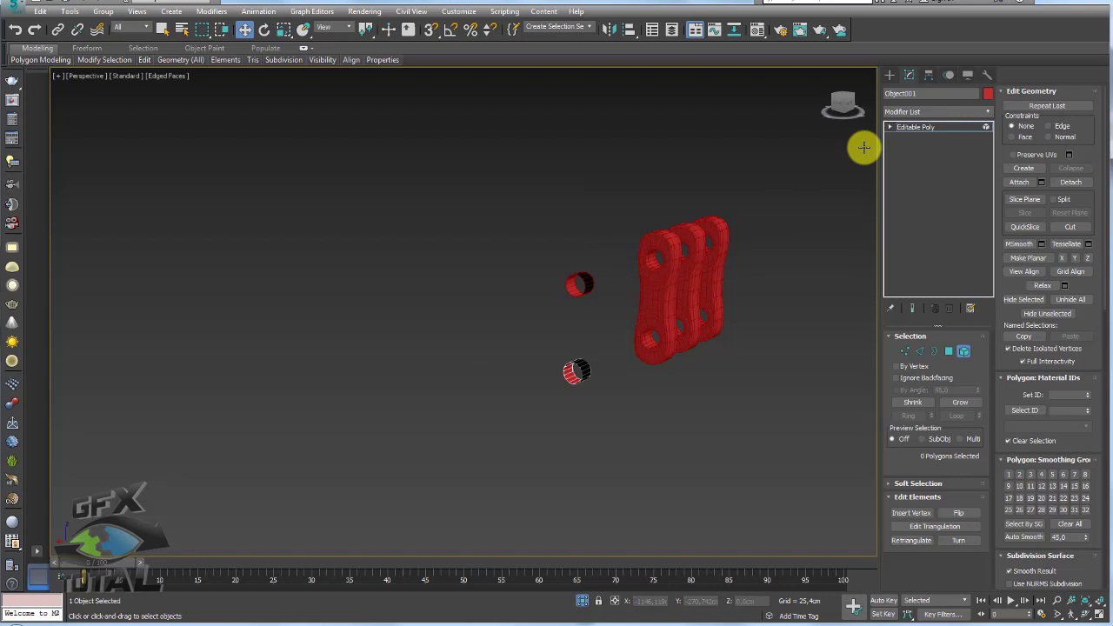
click(935, 127)
ctrl+click(577, 380)
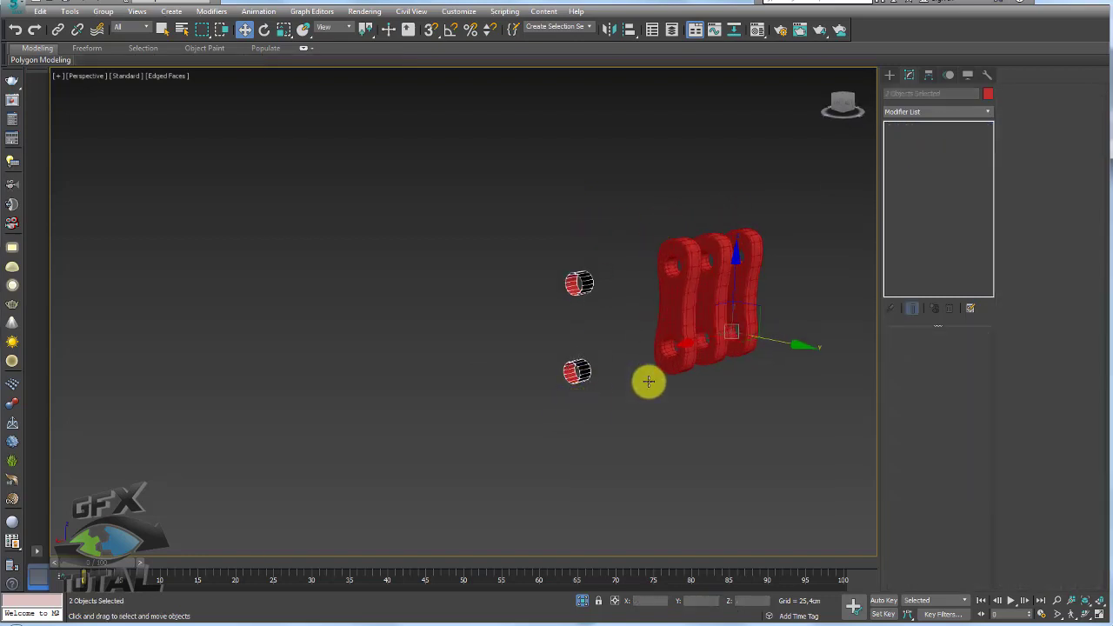
- Center the selected objects' pivots to their geometry using Affect Pivot Only
click(928, 74)
click(936, 157)
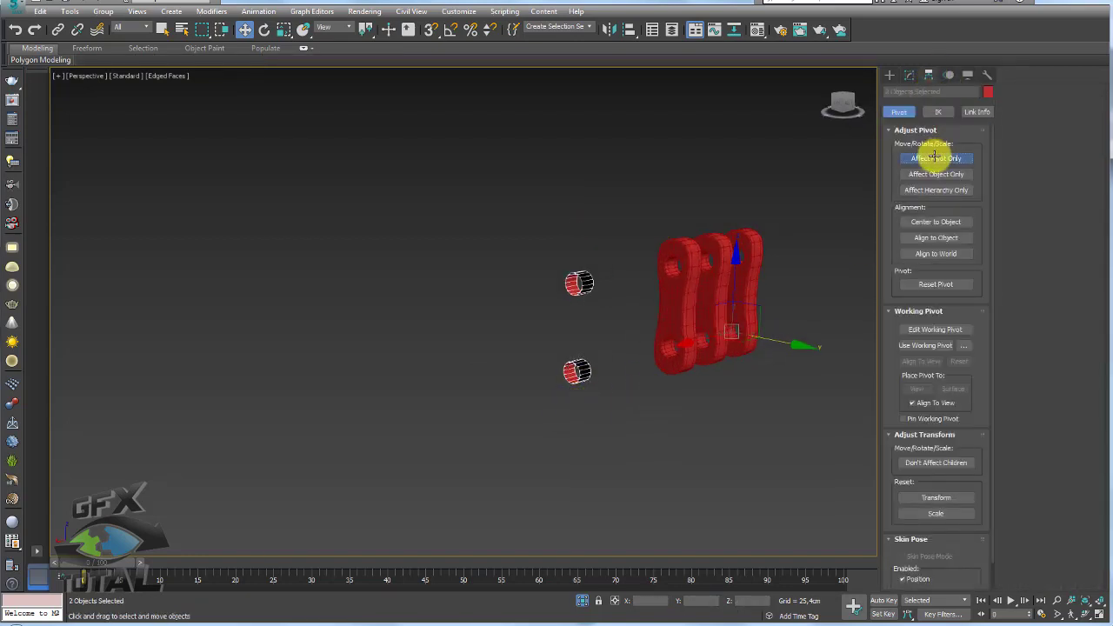
click(935, 221)
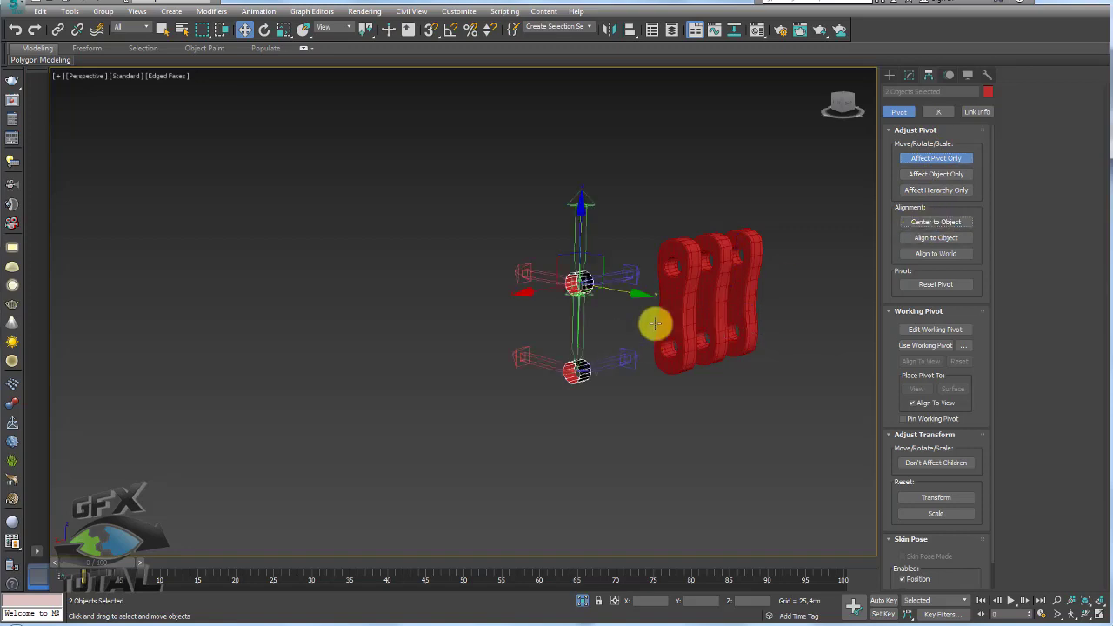
click(932, 158)
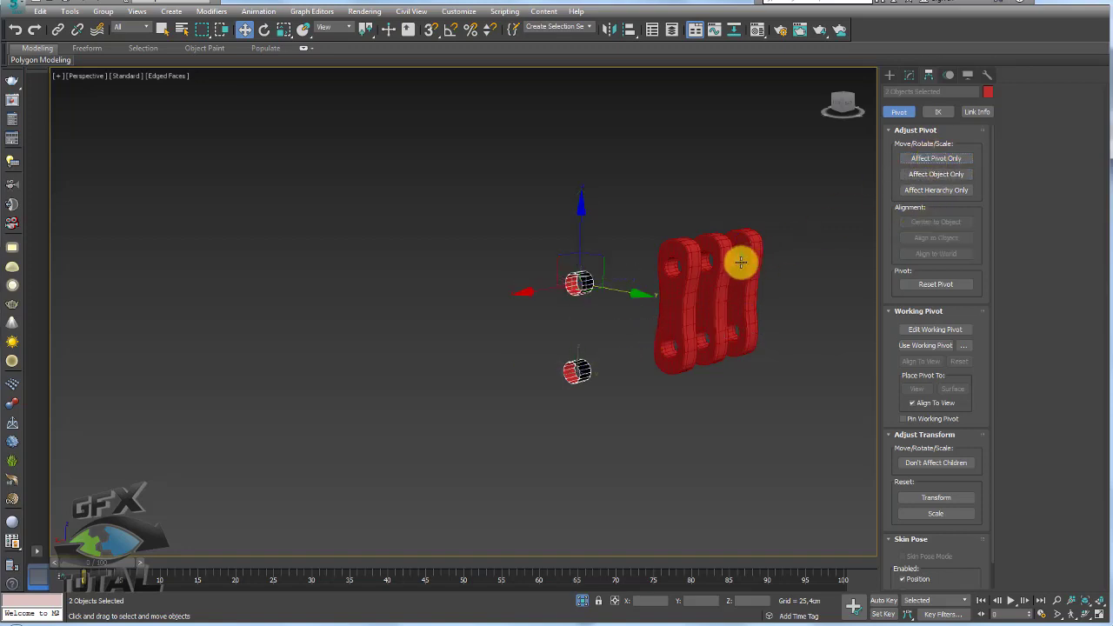
- Exit isolation to show the green cuffs again around the links and pins
click(569, 375)
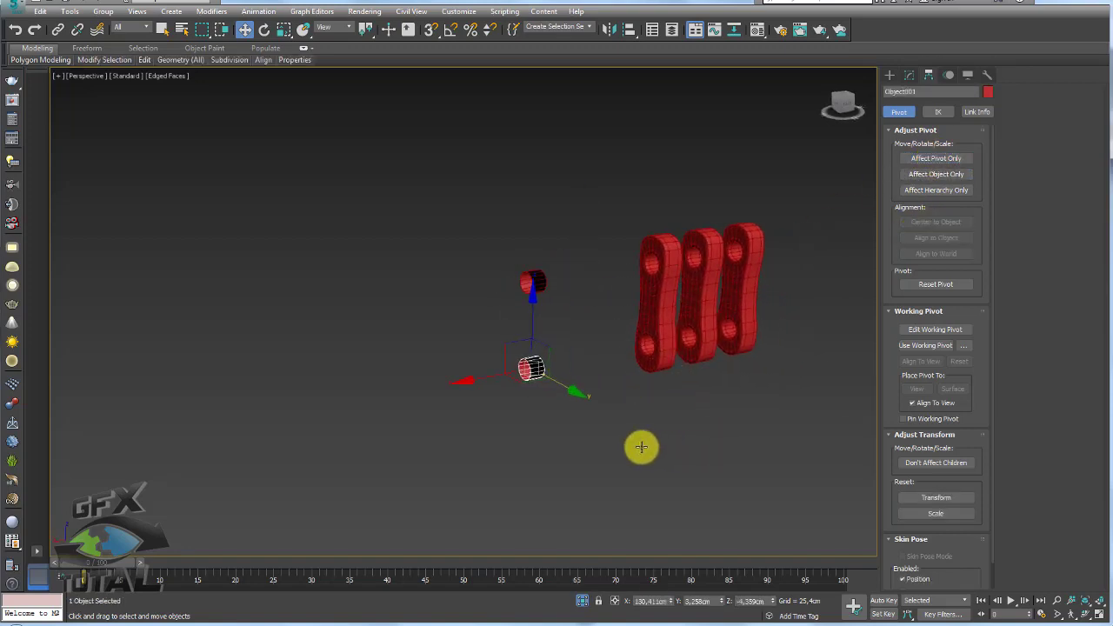
alt+middle_drag(693, 365, 641, 447)
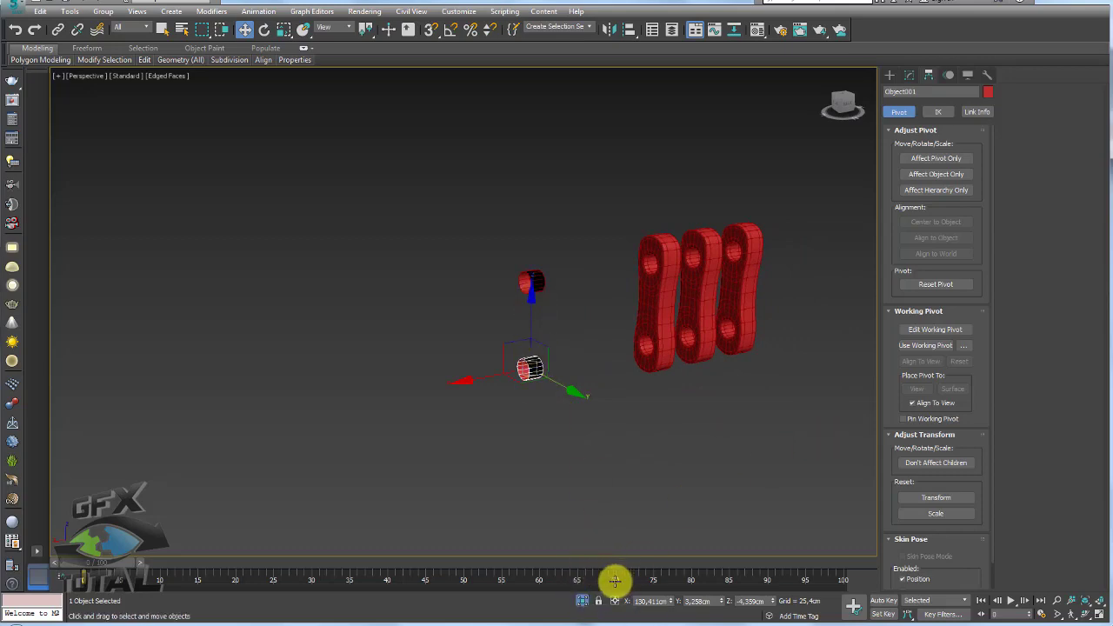
click(577, 600)
scroll(730, 394, down, 5)
mouse_move(681, 356)
alt+middle_down()
mouse_move(566, 313)
mouse_move(581, 286)
alt+middle_up()
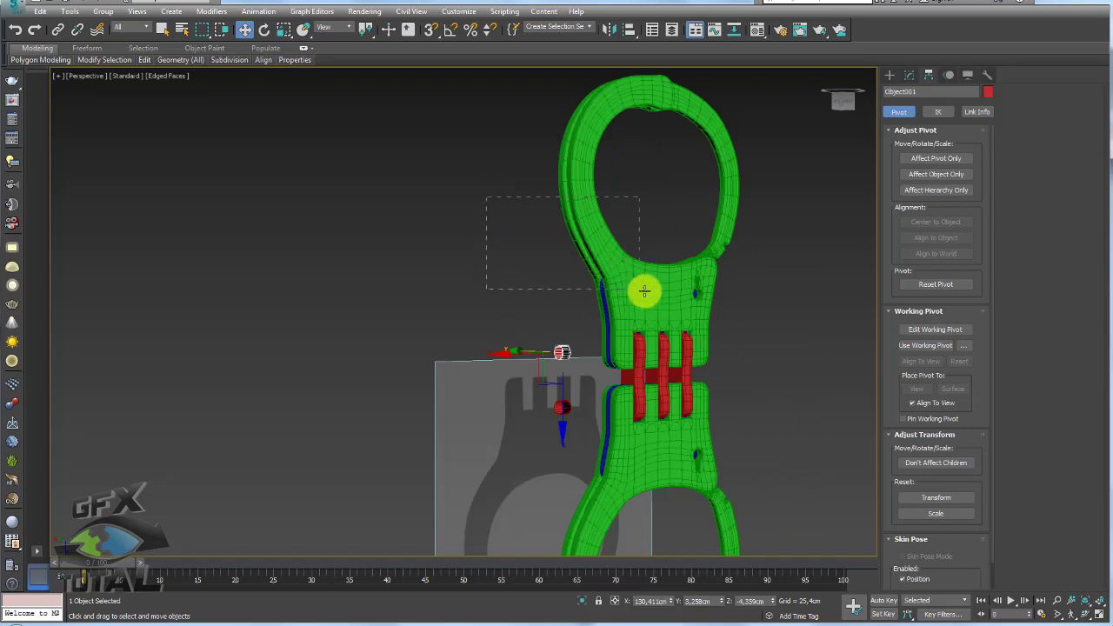
- Align the lower cuff parts' pivot to the red pin and slide it onto the hinge bars
drag(644, 292, 661, 291)
alt+middle_drag(671, 290, 701, 302)
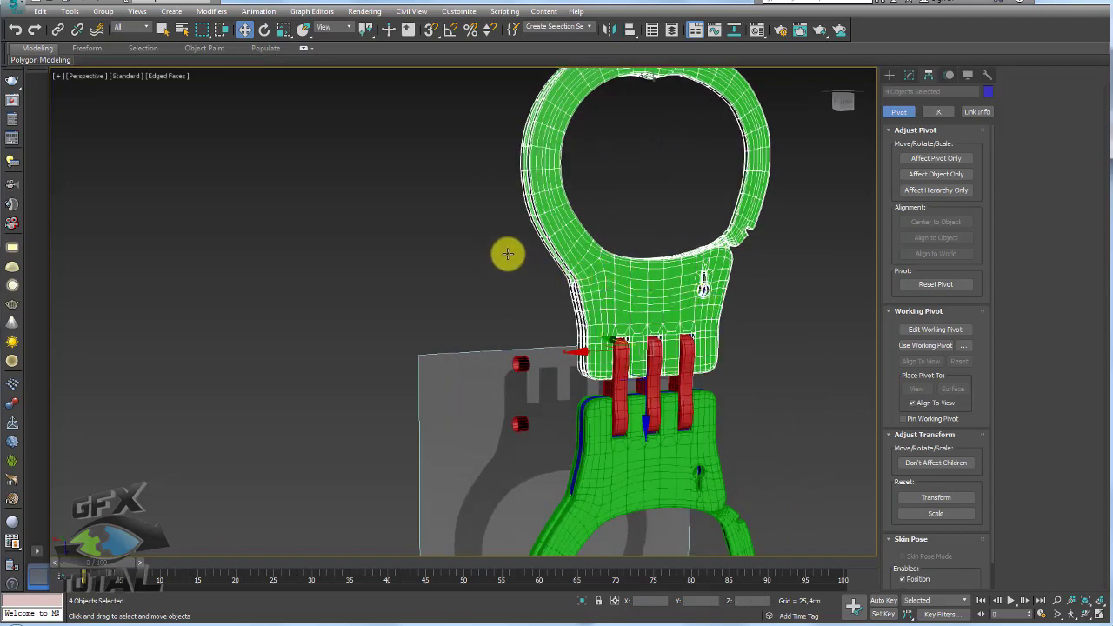
alt+click(761, 204)
mouse_move(761, 209)
alt+middle_down()
mouse_move(684, 252)
mouse_move(766, 321)
mouse_move(713, 256)
mouse_move(721, 241)
mouse_move(628, 223)
mouse_move(706, 285)
mouse_move(659, 218)
mouse_move(763, 191)
mouse_move(704, 253)
alt+middle_up()
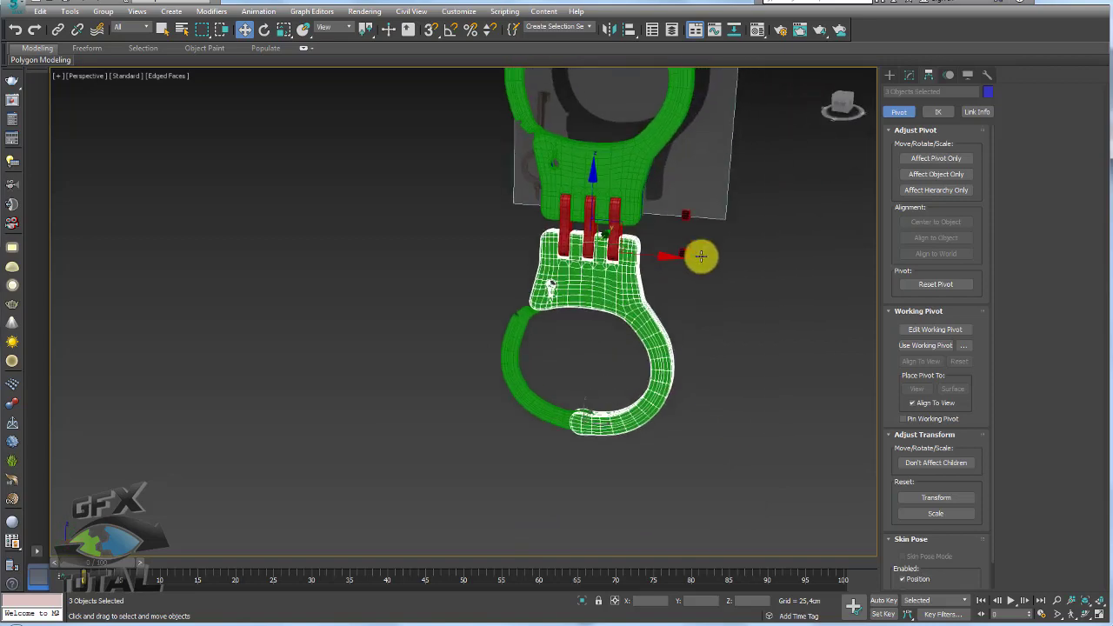
scroll(710, 259, up, 3)
click(933, 159)
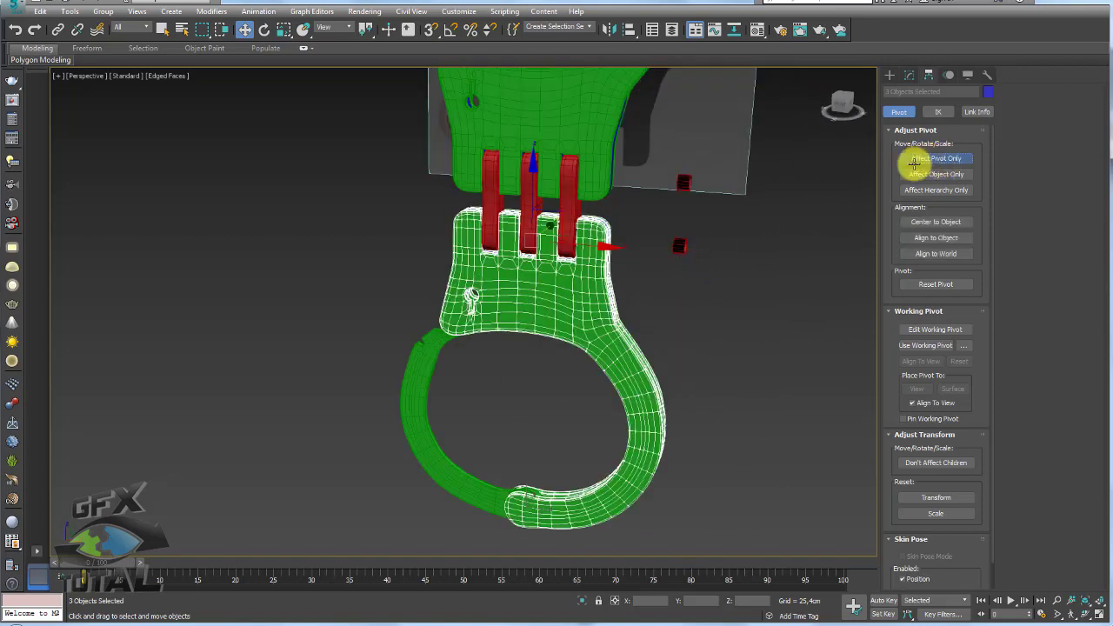
click(630, 29)
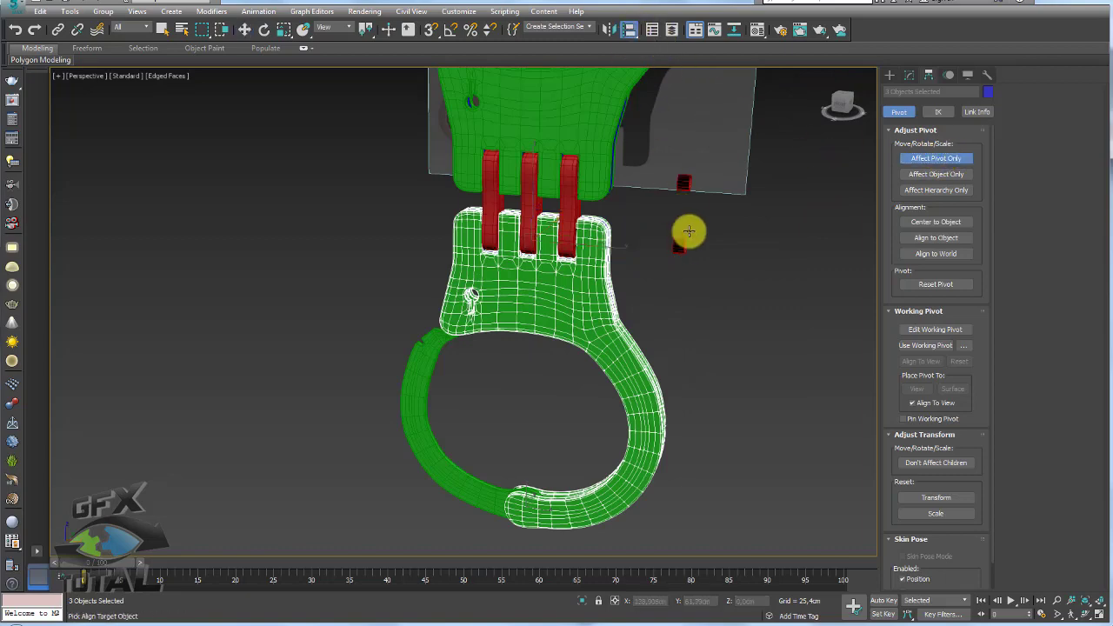
click(681, 249)
click(460, 392)
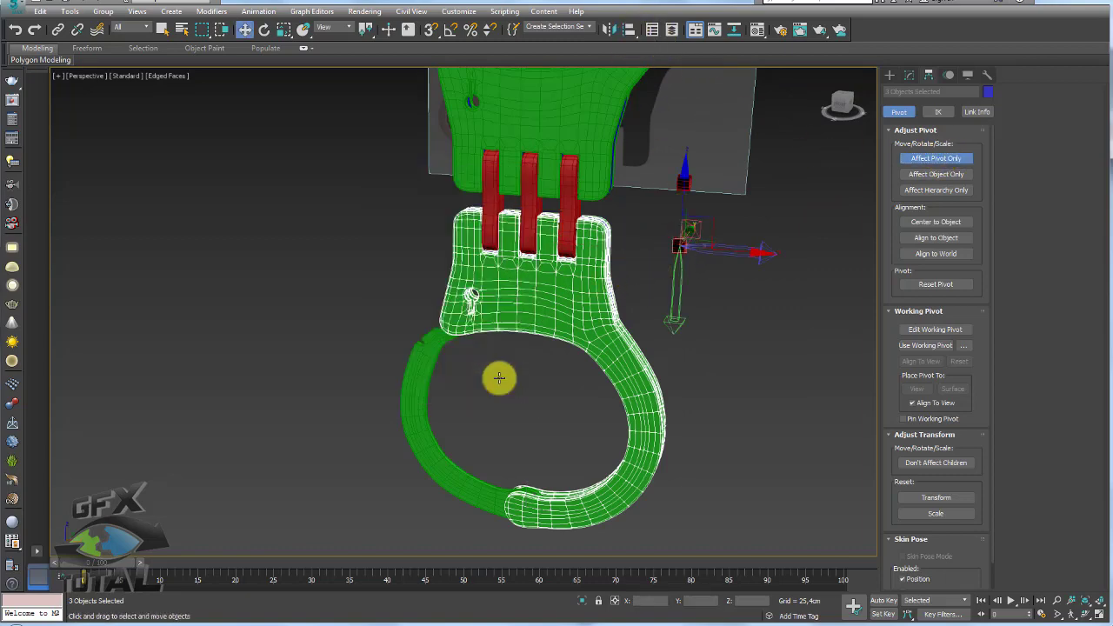
mouse_move(497, 378)
alt+middle_down()
mouse_move(617, 316)
mouse_move(693, 318)
mouse_move(734, 292)
alt+middle_up()
drag(734, 292, 592, 283)
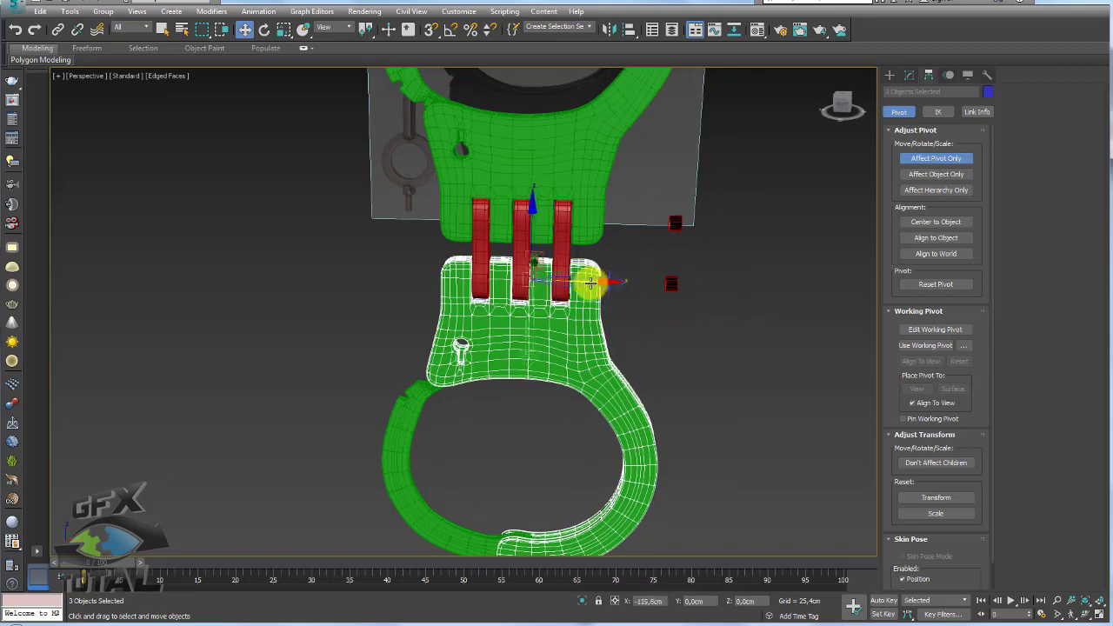
click(933, 157)
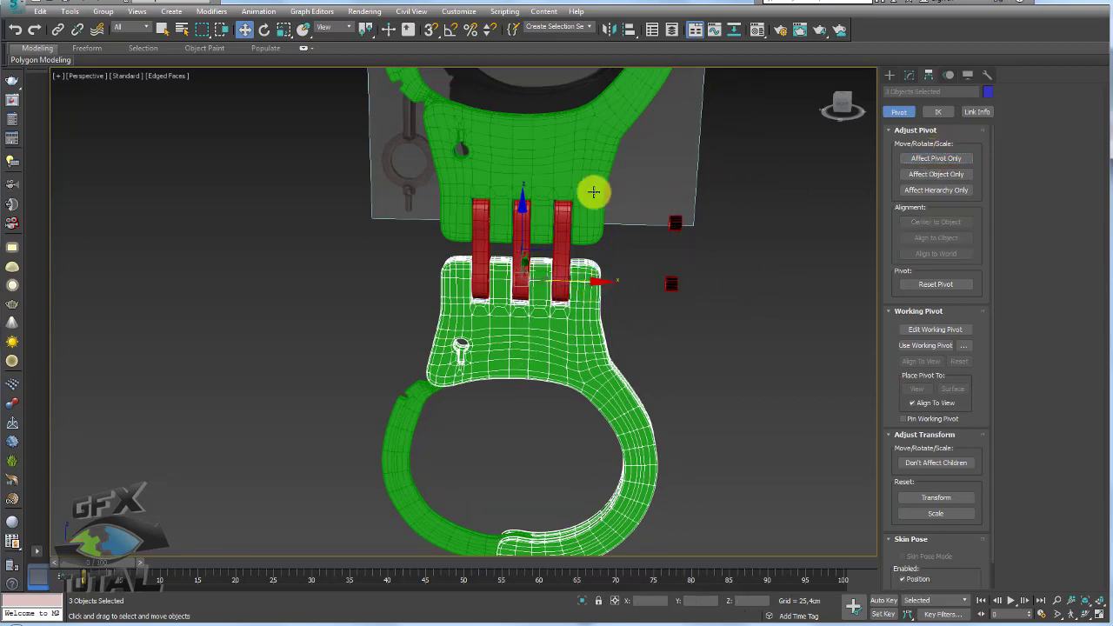
- Align the upper cuff half's pivot to the red pin with Alt+A and slide it to the hinge centre
mouse_move(591, 189)
alt+middle_down()
mouse_move(652, 266)
mouse_move(703, 258)
mouse_move(673, 263)
alt+middle_up()
click(584, 232)
click(924, 158)
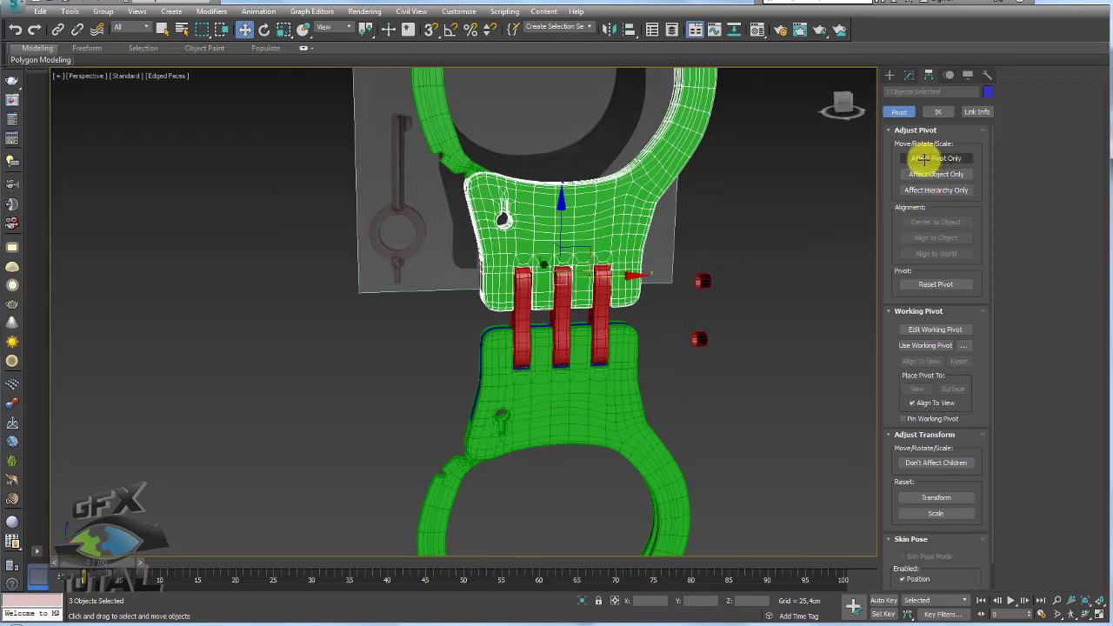
key(alt+a)
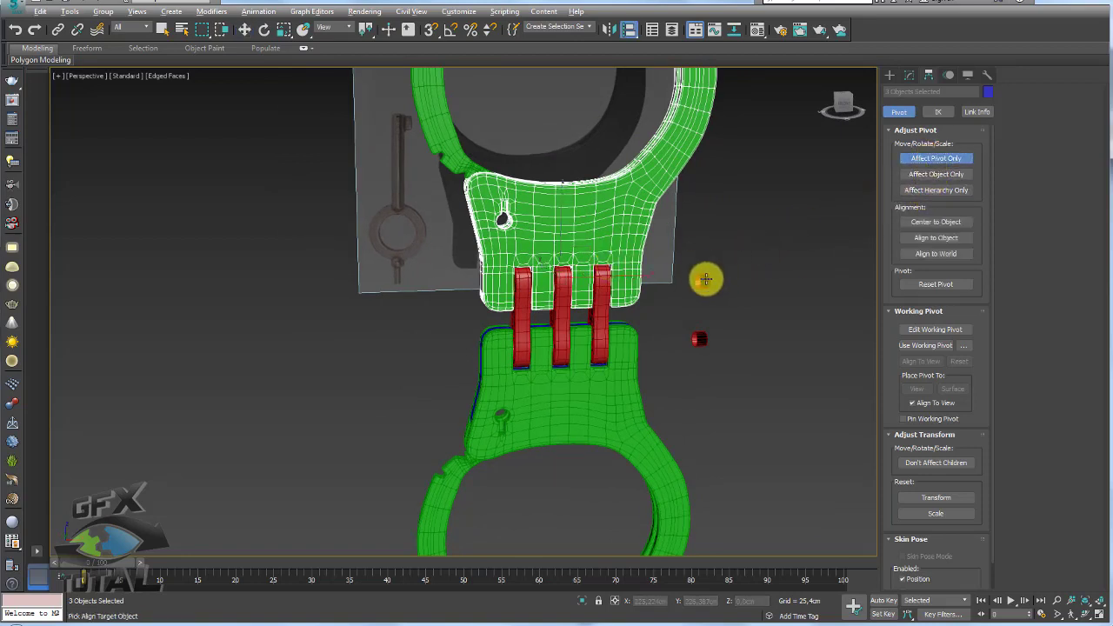
click(705, 278)
click(461, 392)
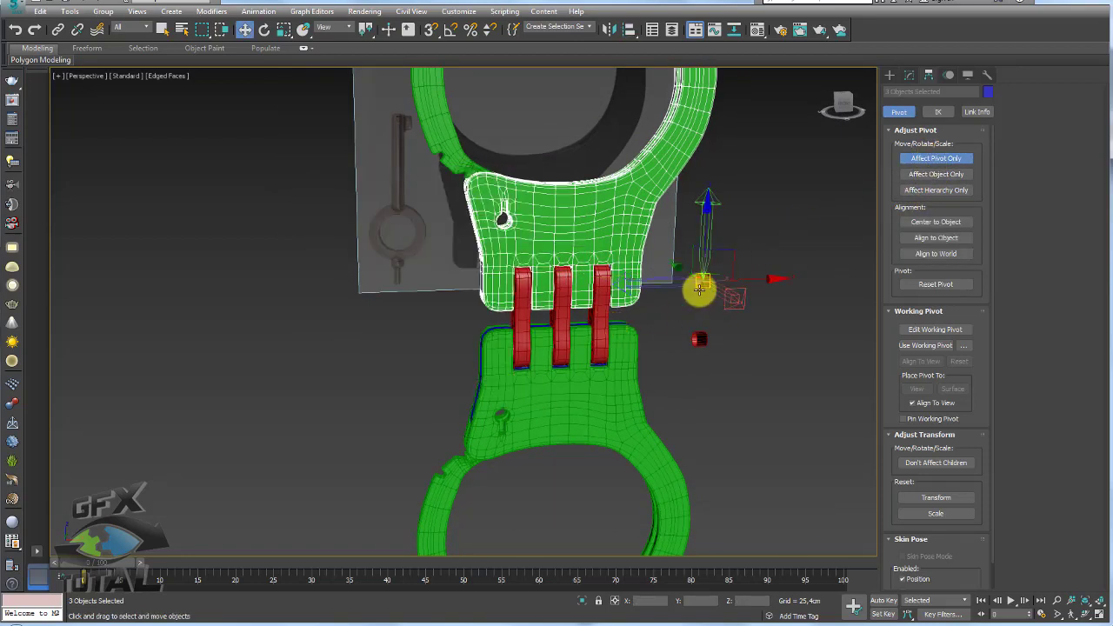
drag(733, 291, 615, 292)
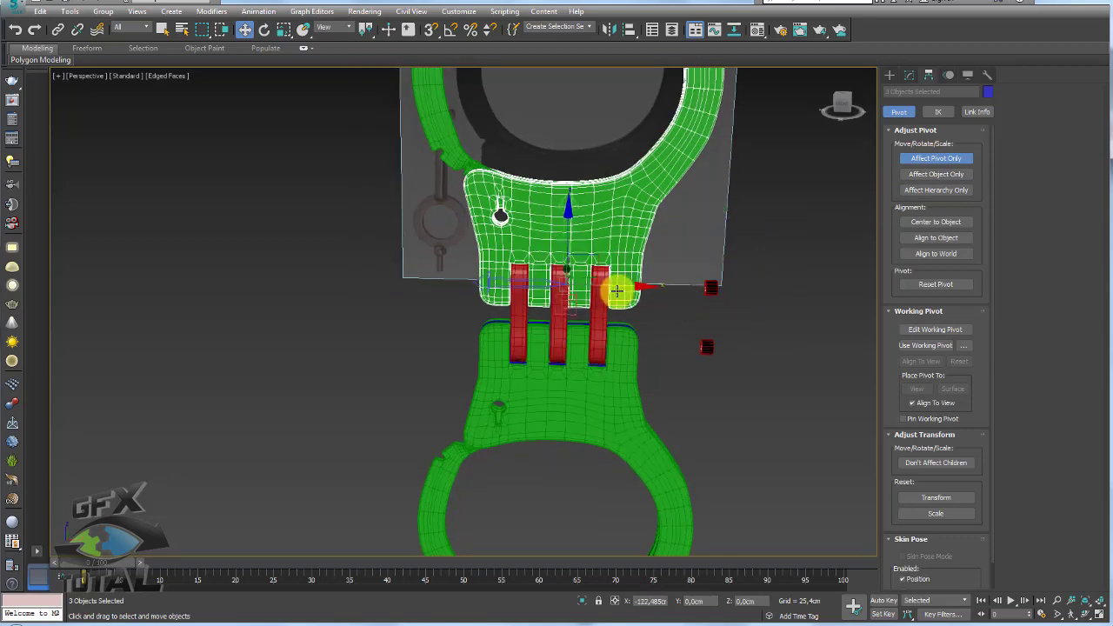
click(927, 158)
mouse_move(713, 219)
alt+middle_down()
mouse_move(601, 243)
mouse_move(581, 236)
mouse_move(524, 164)
mouse_move(567, 61)
alt+middle_up()
key(e)
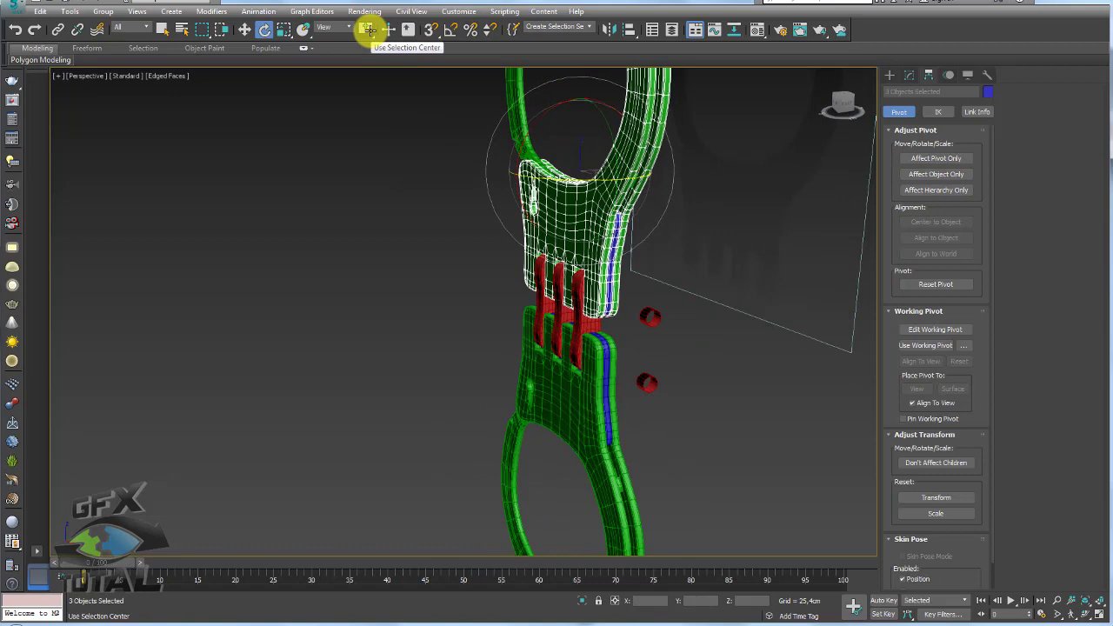
- Using pivot point centres, swing the upper cuff half and hoop around the hinge back into a straight line
mouse_move(383, 174)
alt+middle_down()
mouse_move(393, 244)
mouse_move(370, 253)
alt+middle_up()
scroll(450, 198, up, 3)
mouse_move(432, 199)
alt+middle_down()
mouse_move(392, 238)
mouse_move(440, 252)
alt+middle_up()
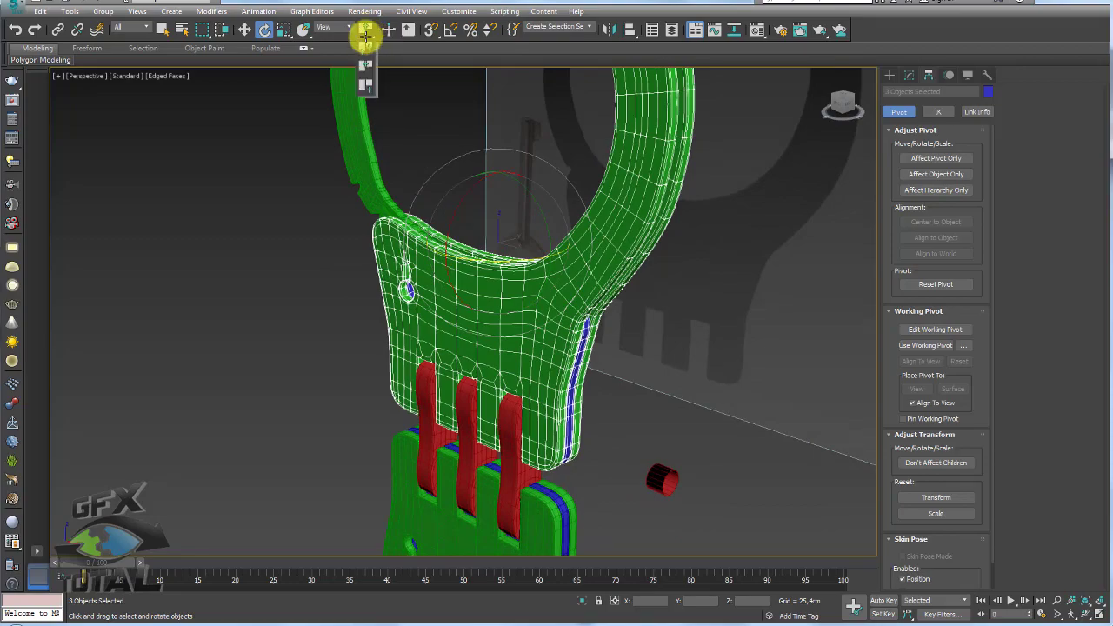
drag(365, 35, 365, 65)
alt+middle_drag(481, 223, 459, 249)
mouse_move(459, 348)
mouse_down()
mouse_move(571, 330)
mouse_move(443, 356)
mouse_move(443, 342)
mouse_move(353, 381)
mouse_up()
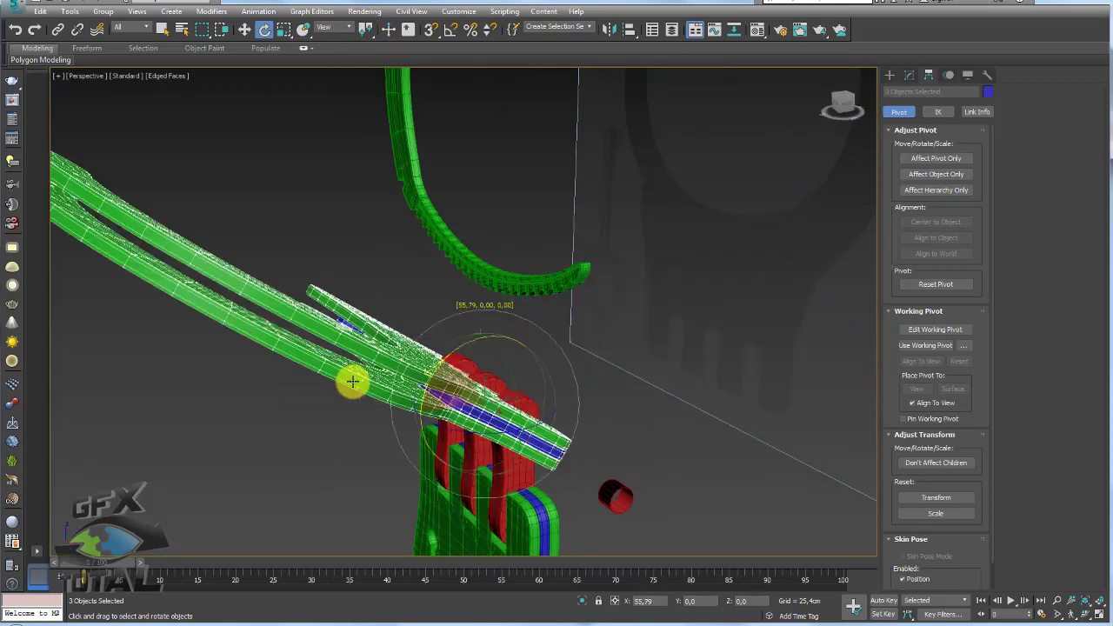
alt+middle_drag(352, 381, 505, 263)
ctrl+click(429, 274)
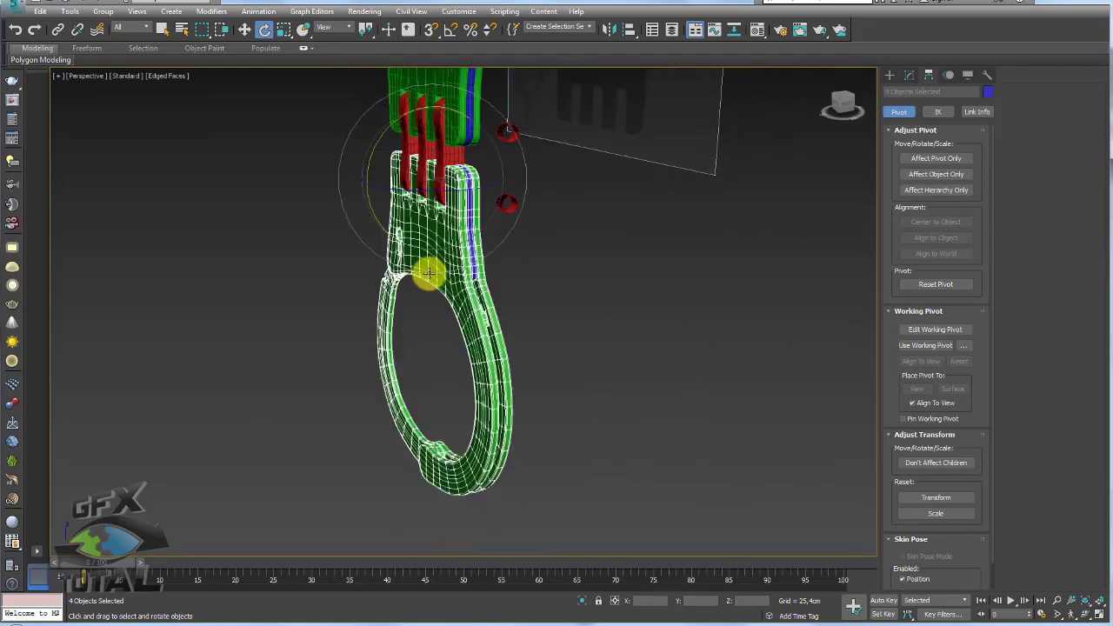
mouse_move(385, 153)
mouse_down()
mouse_move(373, 174)
mouse_move(427, 119)
mouse_move(375, 243)
mouse_move(472, 406)
mouse_up()
mouse_move(472, 406)
alt+middle_down()
mouse_move(579, 405)
mouse_move(634, 368)
mouse_move(667, 315)
mouse_move(442, 199)
alt+middle_up()
click(667, 315)
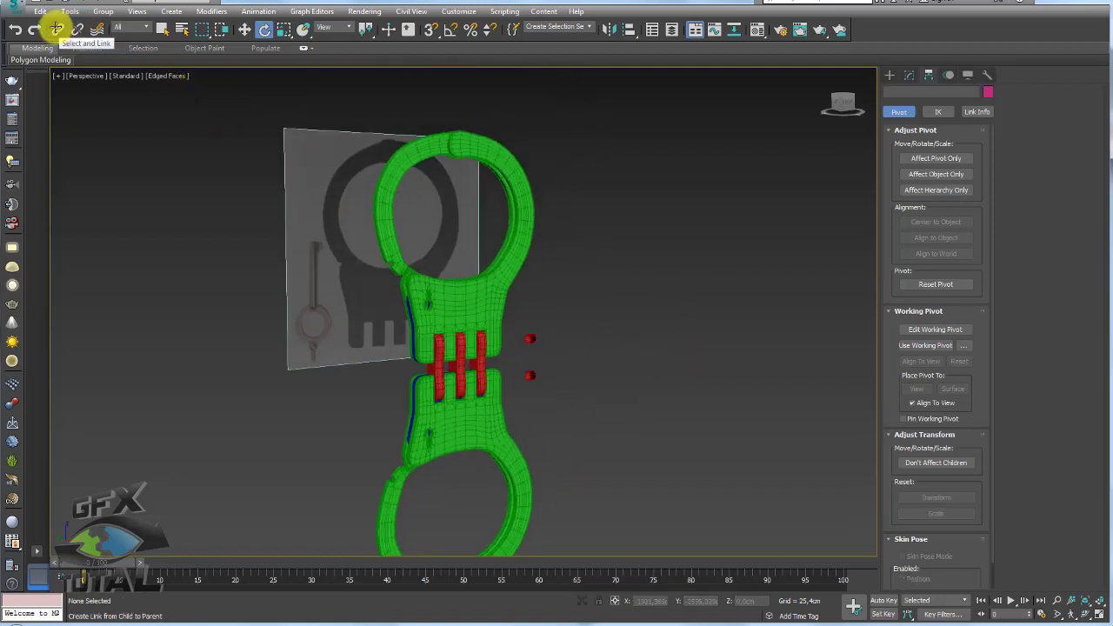
- Link the upper hoop as a child of its cuff body with Select and Link
click(56, 28)
alt+middle_drag(484, 126, 469, 143)
mouse_move(404, 167)
mouse_down()
mouse_move(460, 95)
mouse_move(554, 146)
mouse_up()
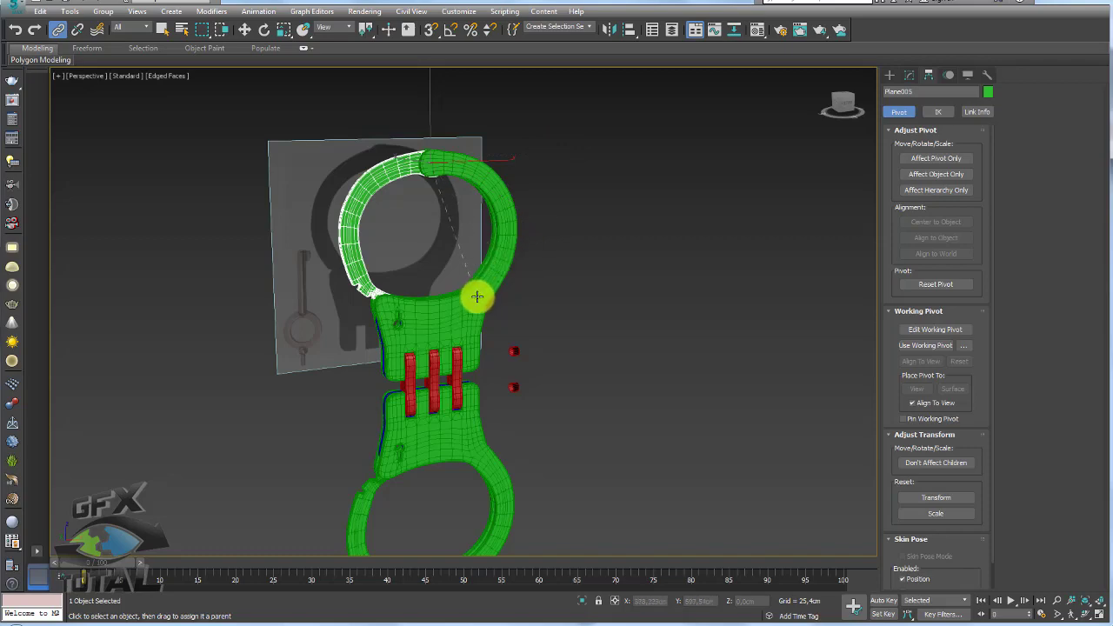
drag(477, 296, 489, 305)
mouse_move(490, 306)
alt+middle_down()
mouse_move(637, 178)
mouse_move(481, 410)
alt+middle_up()
- Select the upper cuff and show its modifier stack in the Modify panel
click(491, 447)
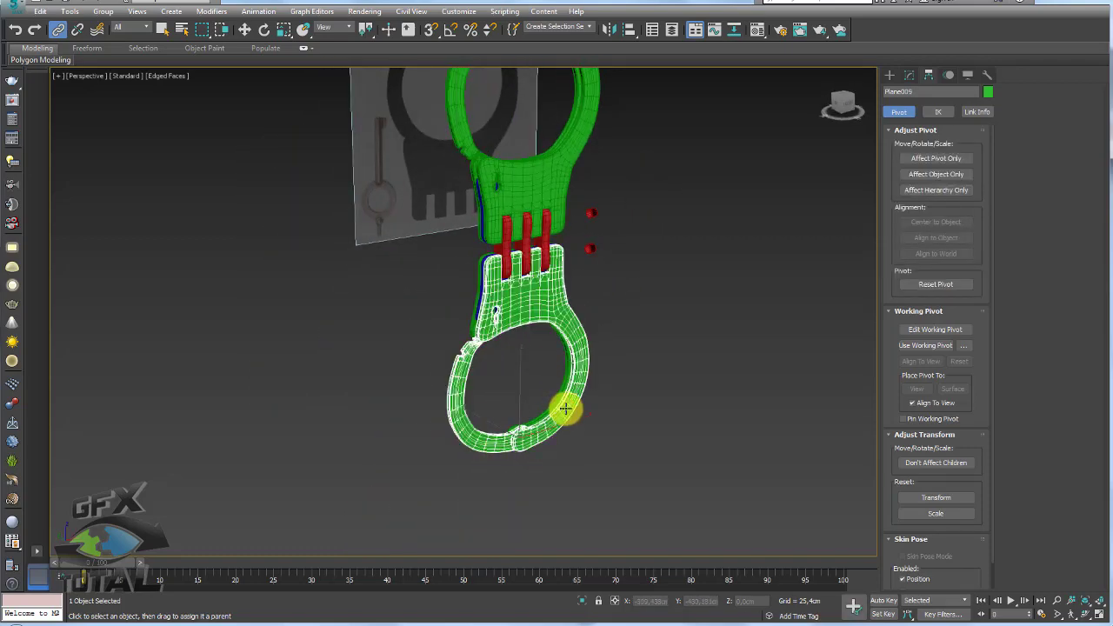
scroll(648, 299, up, 5)
click(595, 200)
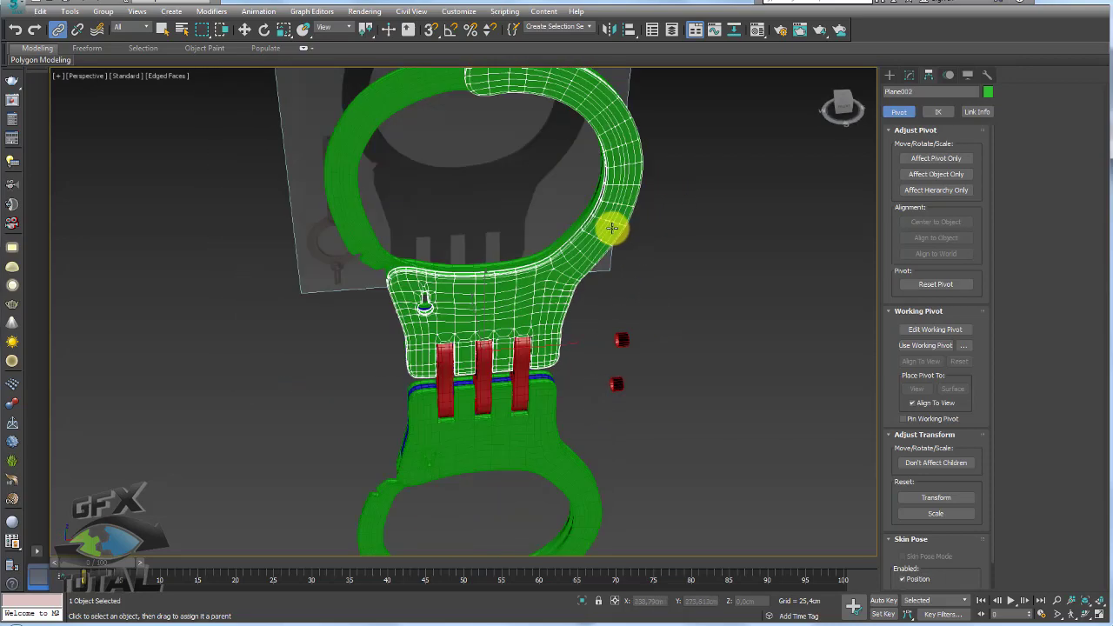
alt+middle_drag(608, 229, 803, 119)
click(910, 75)
- Attach the blue hinge strip to the upper cuff body in its Edit Poly modifier
alt+middle_drag(691, 250, 495, 261)
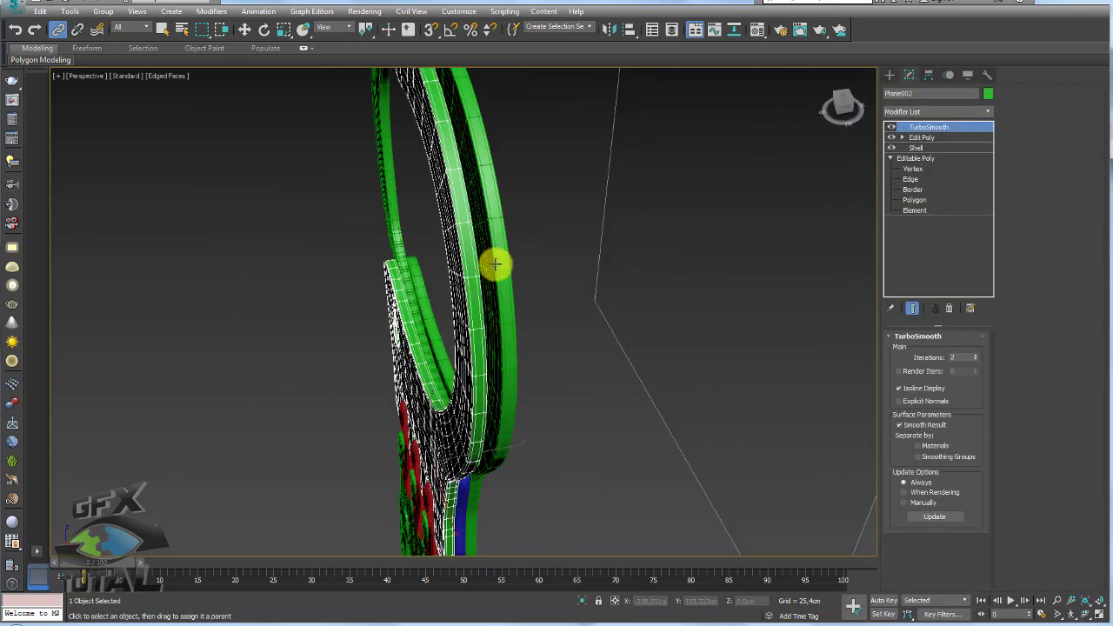
click(487, 260)
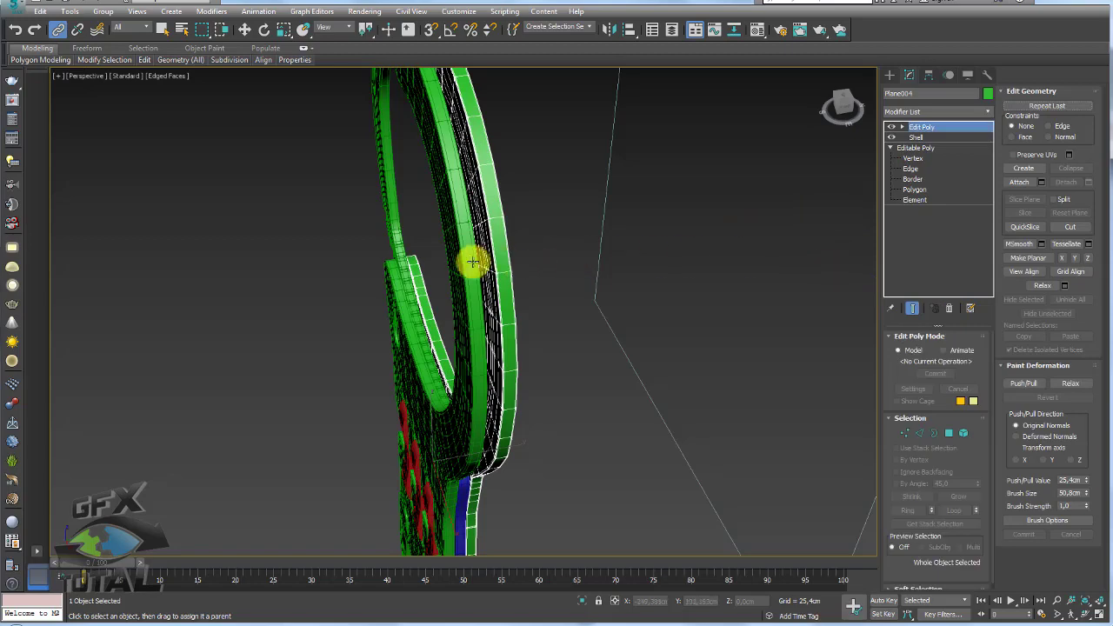
click(472, 259)
click(921, 138)
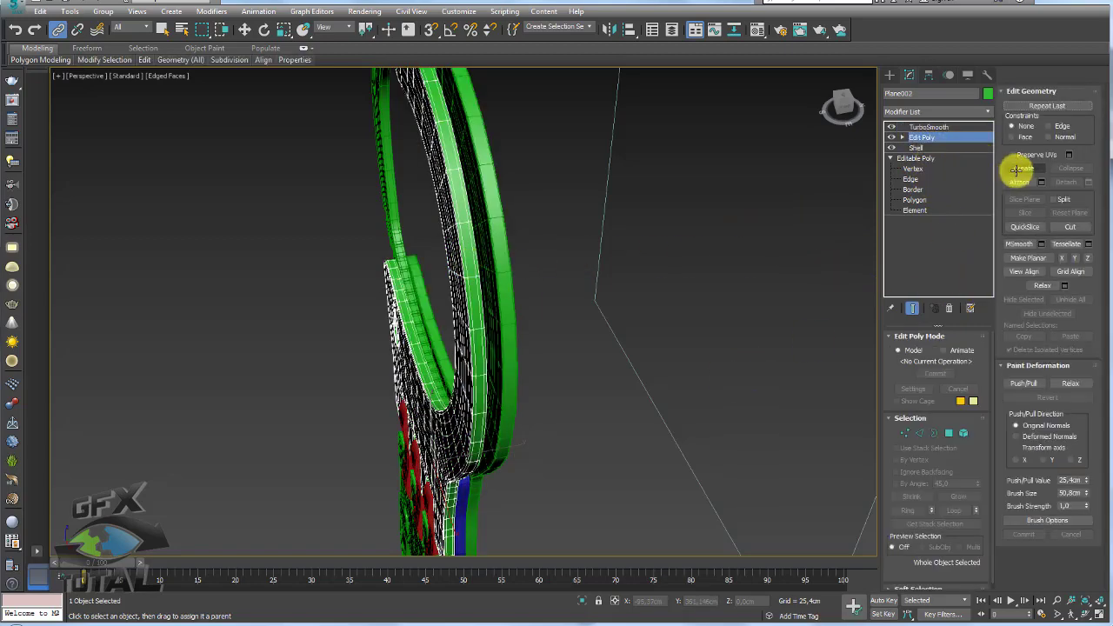
click(1019, 182)
click(501, 243)
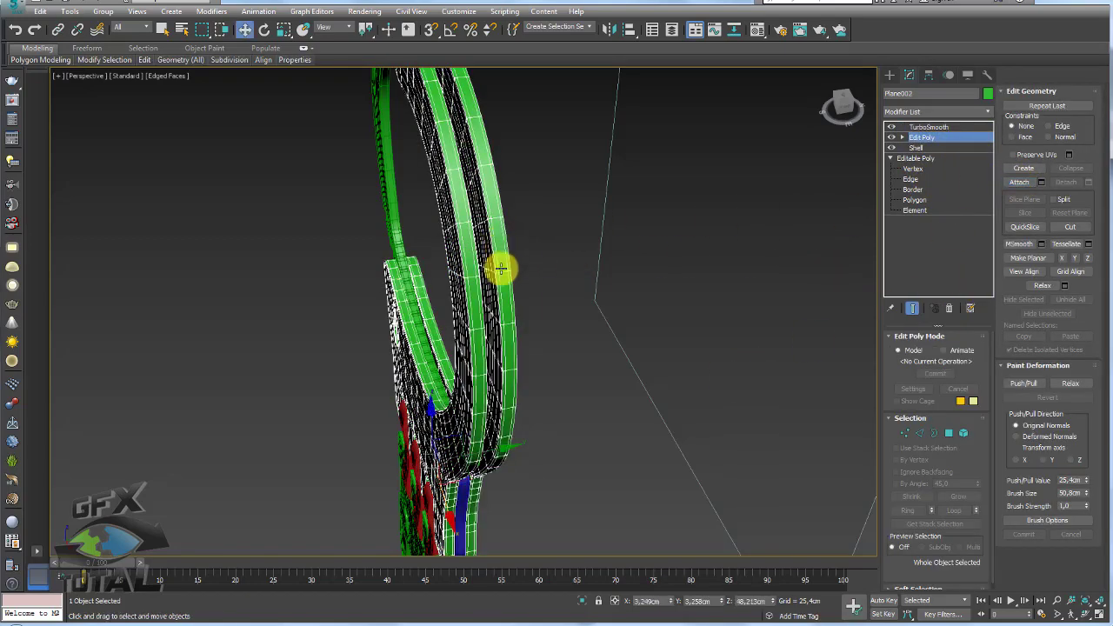
mouse_move(500, 267)
alt+middle_down()
mouse_move(530, 409)
mouse_move(479, 333)
mouse_move(492, 294)
mouse_move(817, 193)
alt+middle_up()
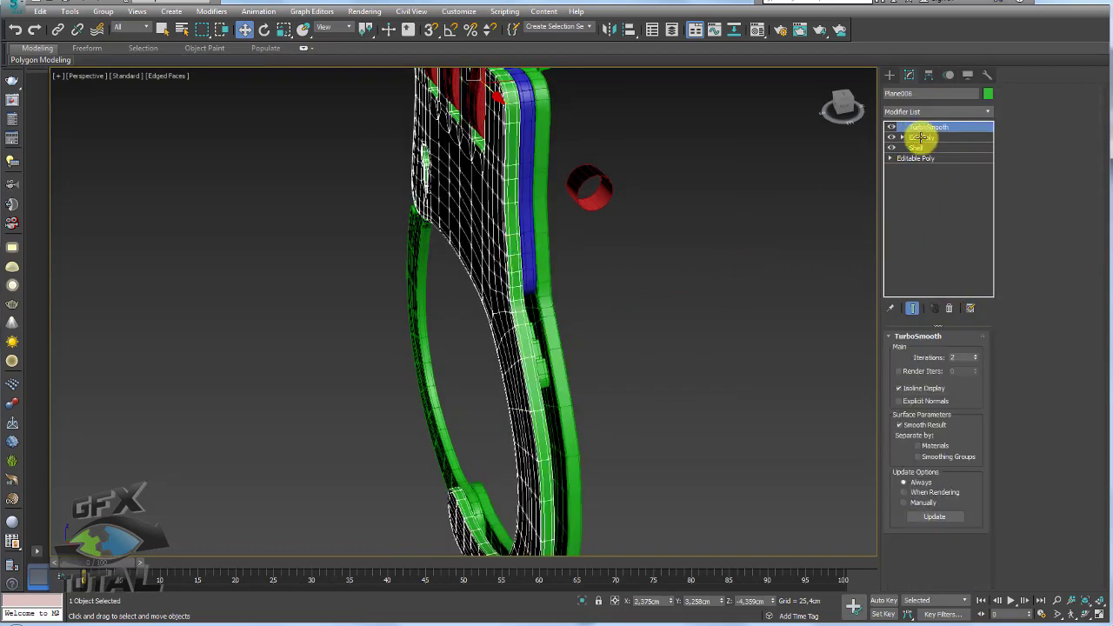
- Attach the other blue hinge strip to the green lower cuff body
click(920, 137)
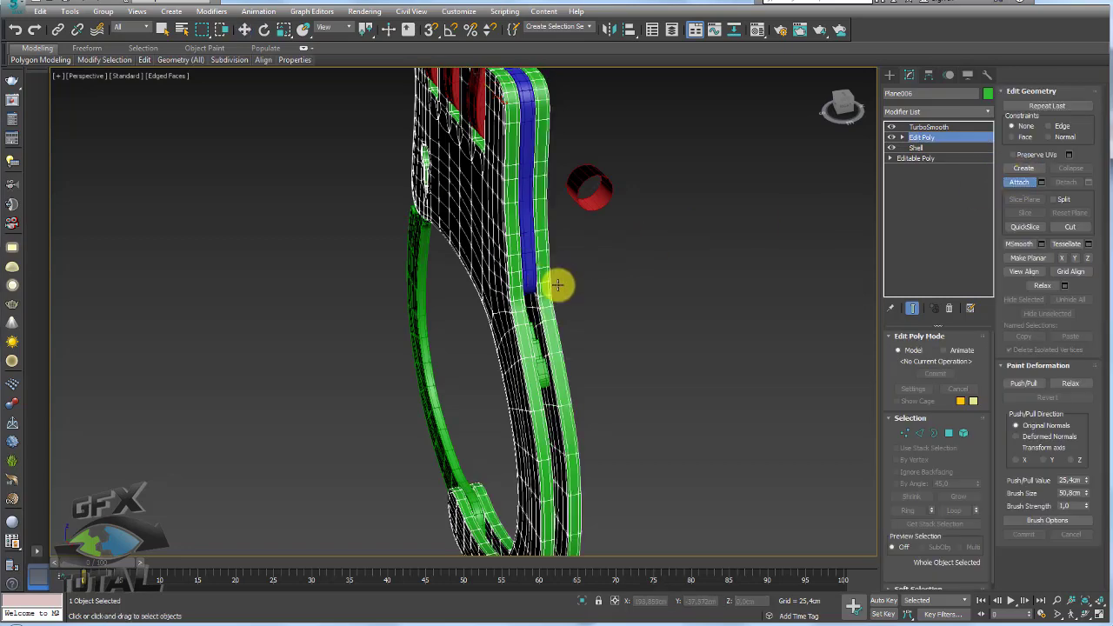
key(w)
mouse_move(606, 273)
alt+middle_down()
mouse_move(632, 366)
mouse_move(748, 303)
alt+middle_up()
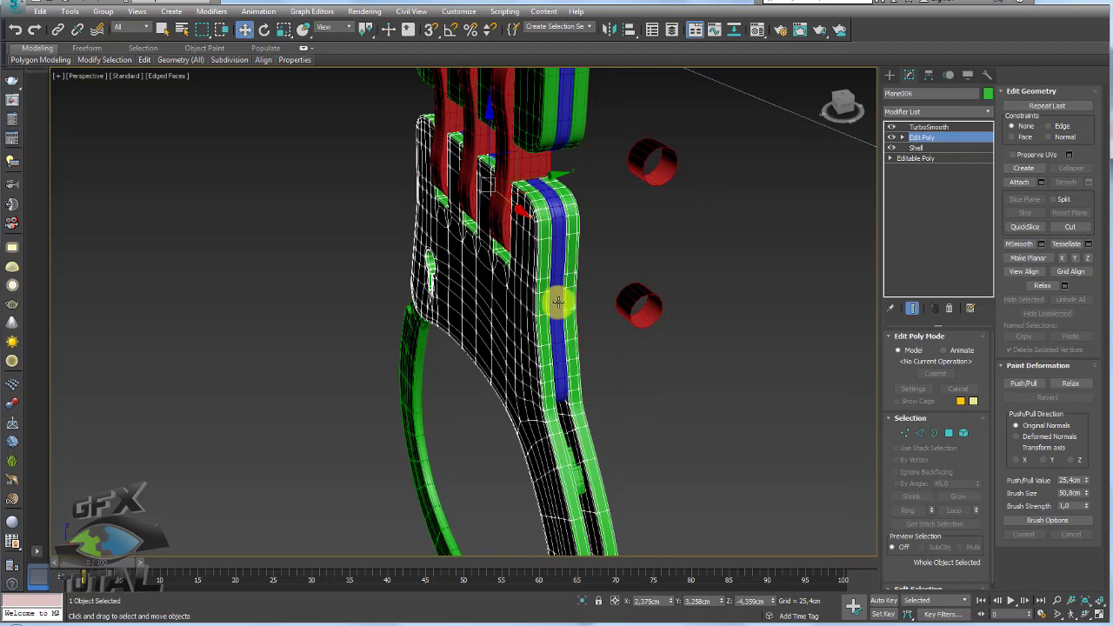
mouse_move(558, 302)
alt+middle_down()
mouse_move(599, 303)
mouse_move(547, 322)
alt+middle_up()
scroll(557, 290, up, 5)
scroll(518, 311, up, 2)
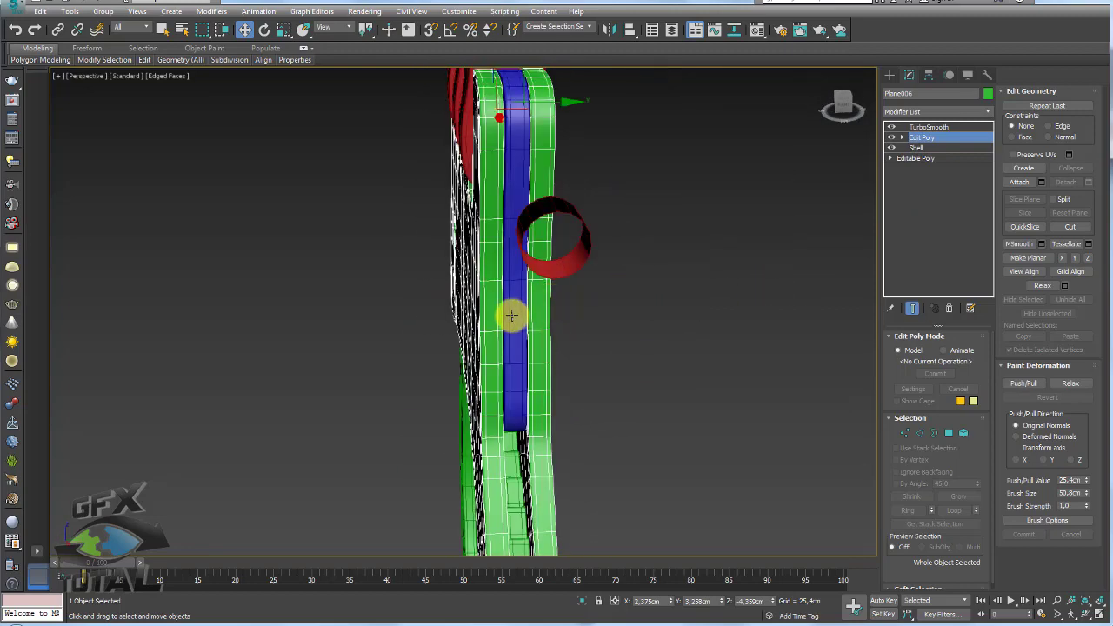
click(511, 315)
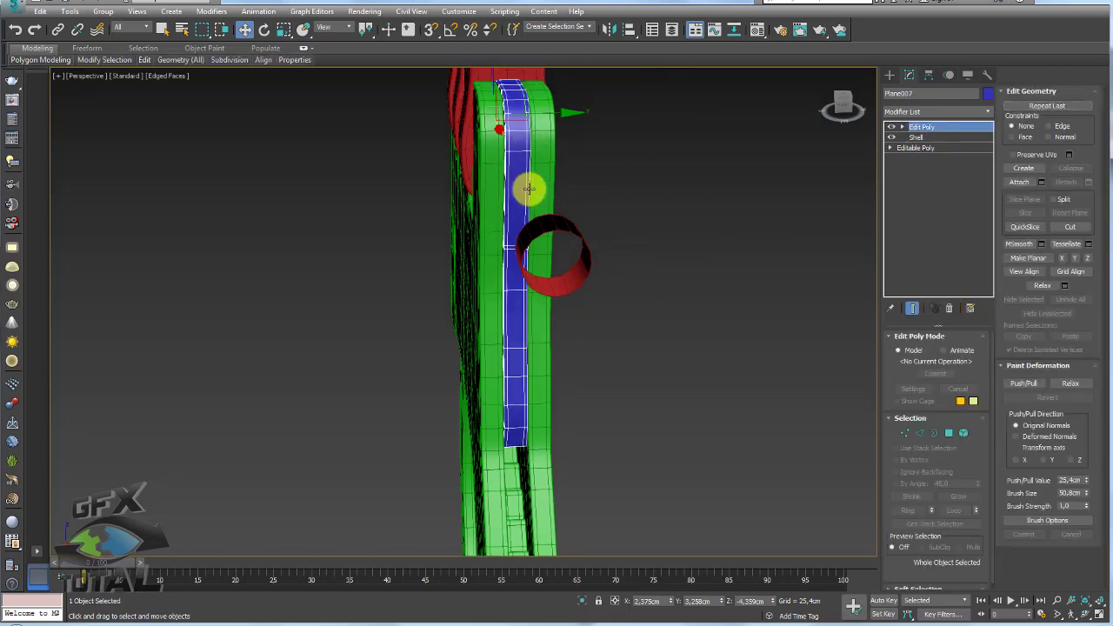
click(527, 186)
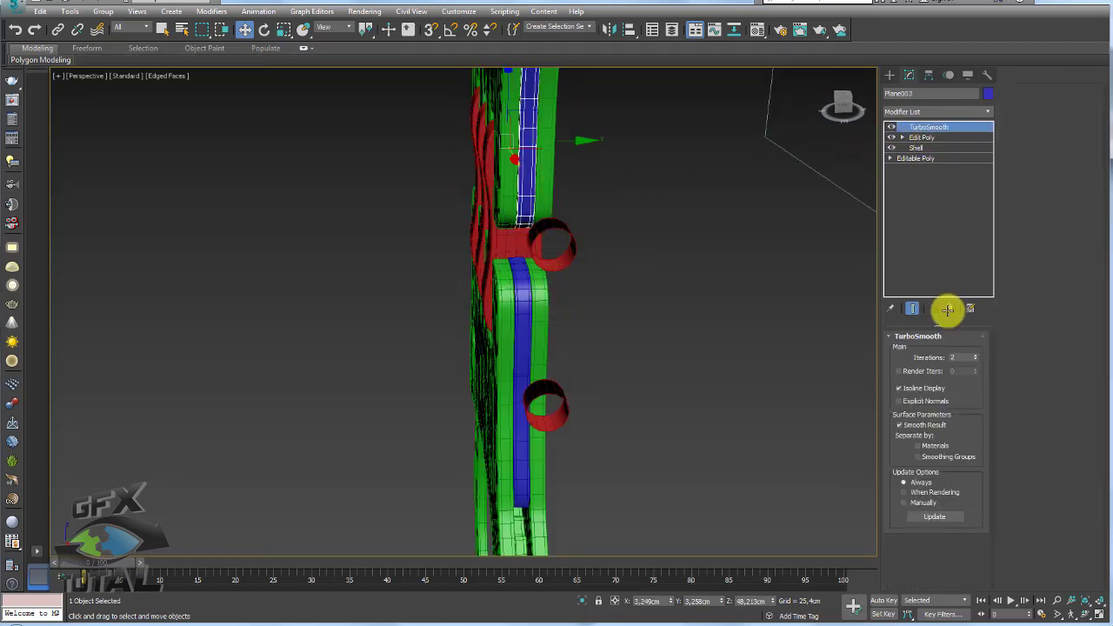
click(509, 385)
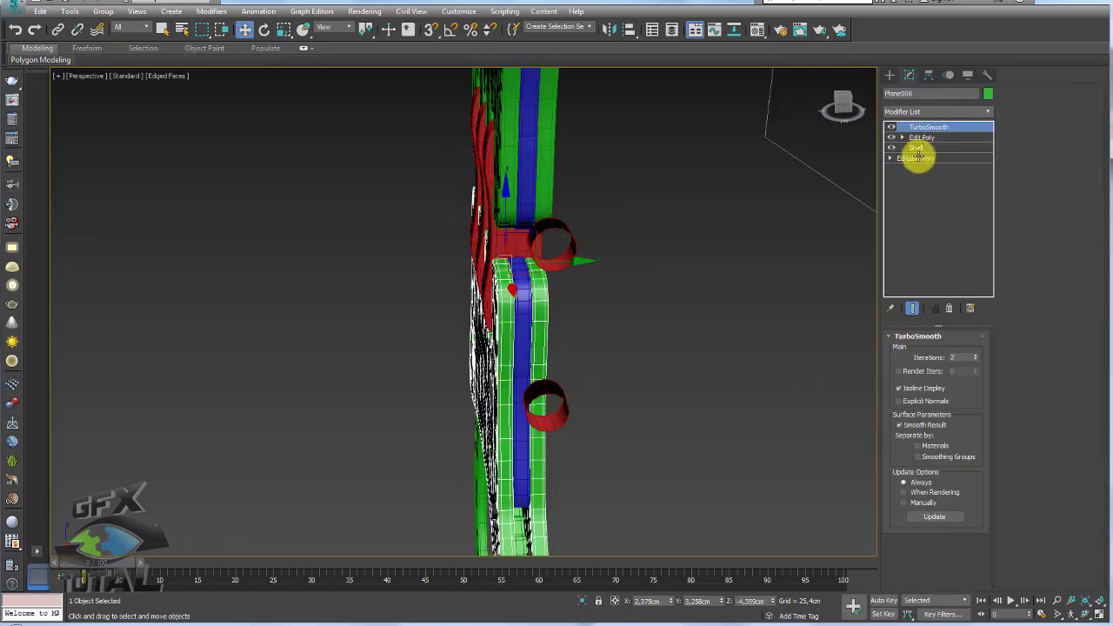
click(922, 137)
click(1031, 180)
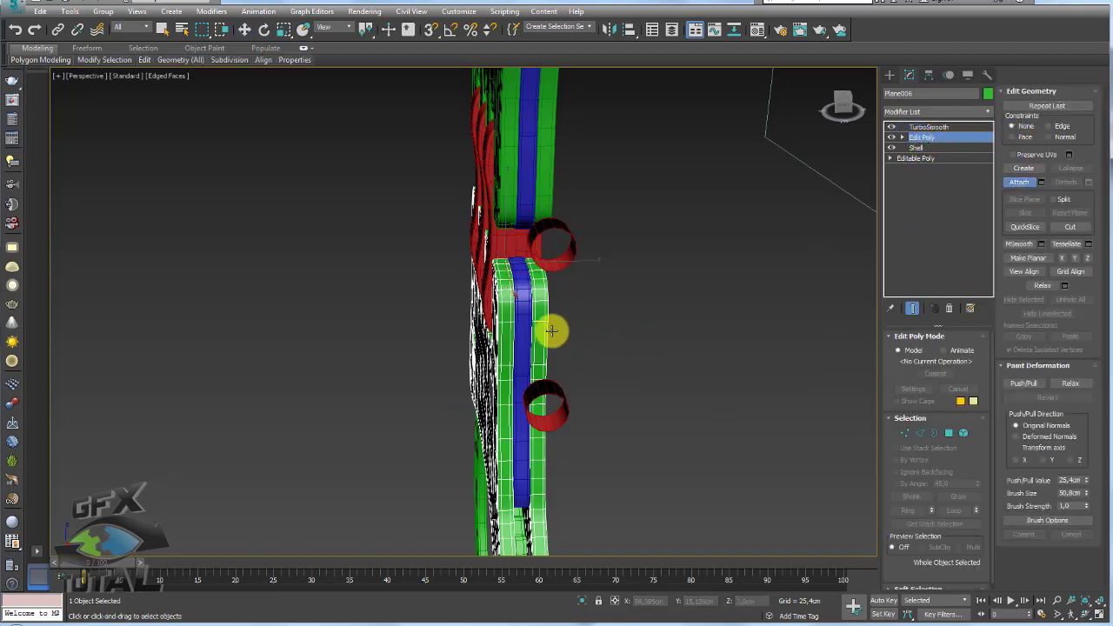
click(526, 327)
- Reselect the upper cuff body, then pick its ring arc as a child to link
key(w)
middle_drag(631, 212, 631, 343)
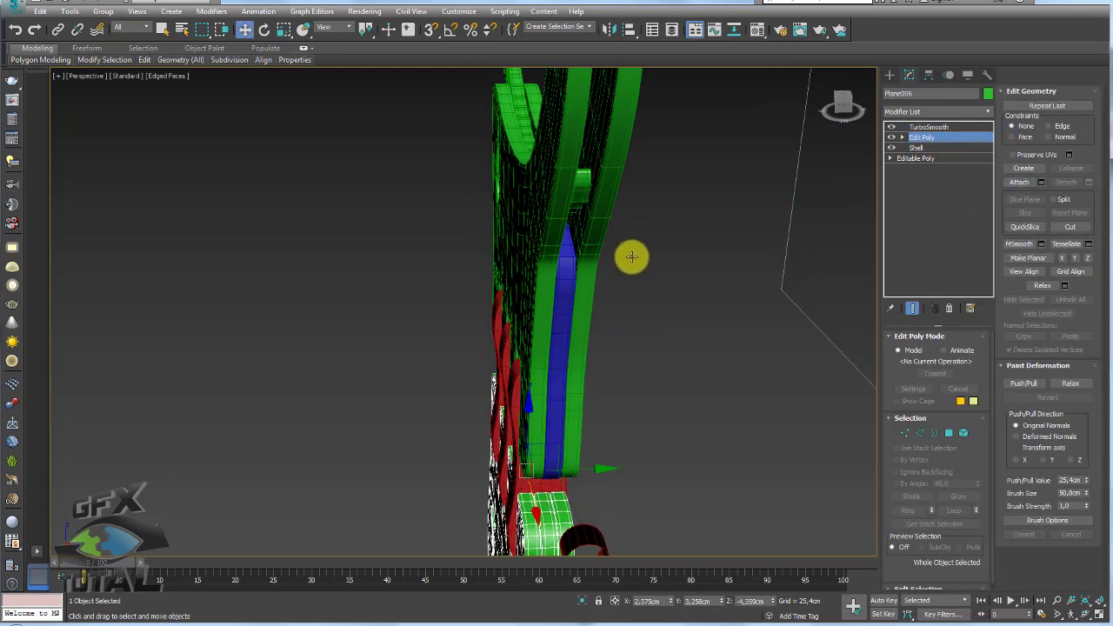
right_click(548, 278)
click(540, 307)
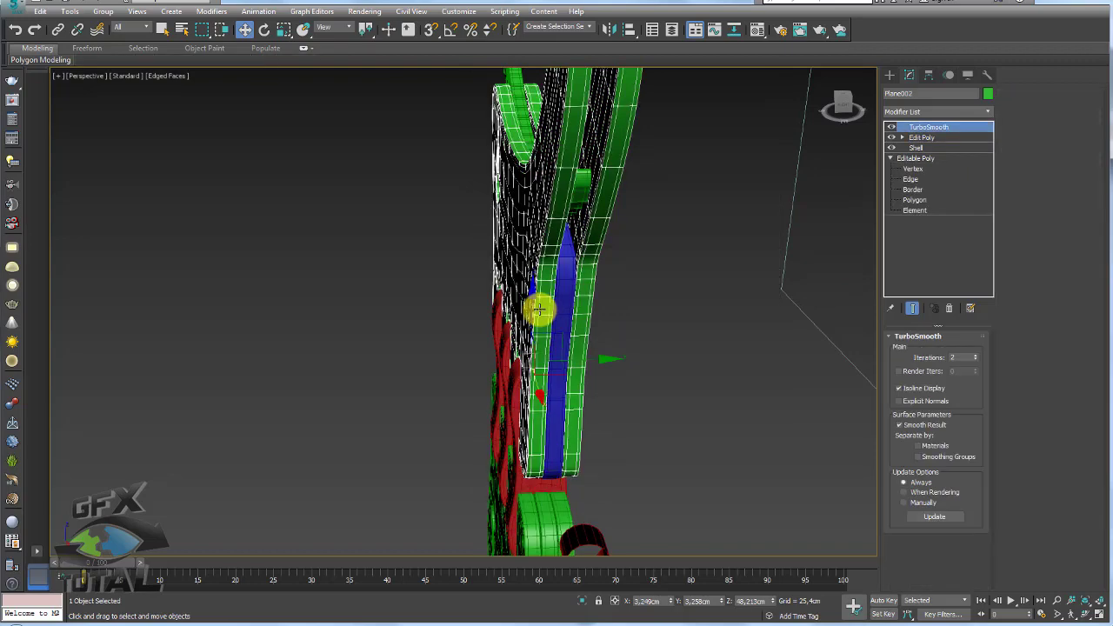
click(923, 136)
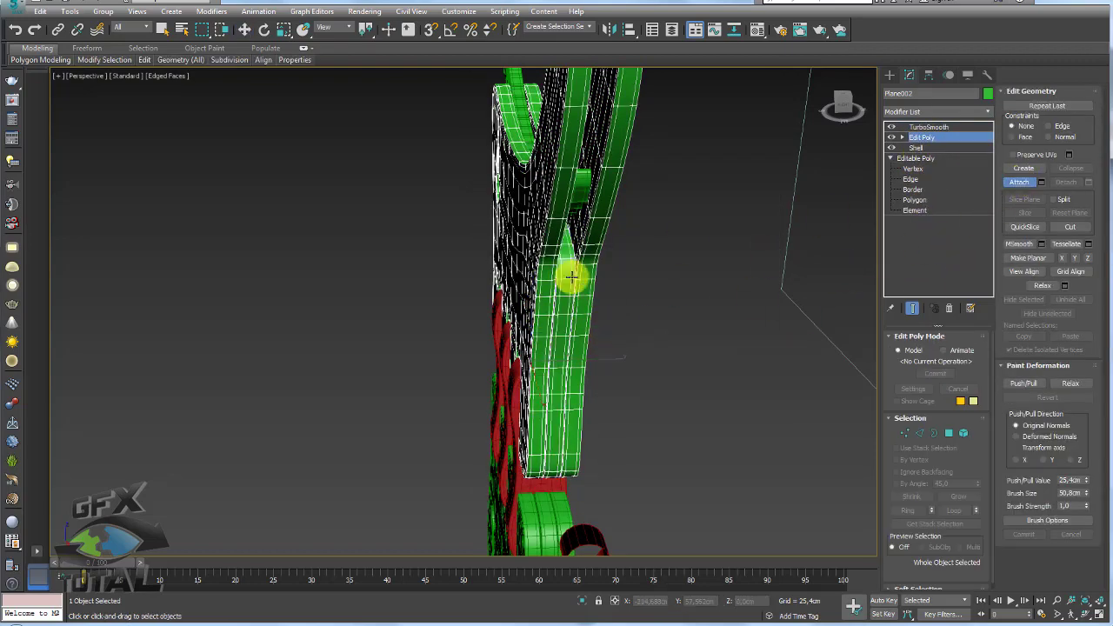
mouse_move(569, 274)
alt+middle_down()
mouse_move(583, 298)
mouse_move(707, 294)
mouse_move(670, 276)
mouse_move(639, 278)
mouse_move(547, 325)
mouse_move(242, 112)
alt+middle_up()
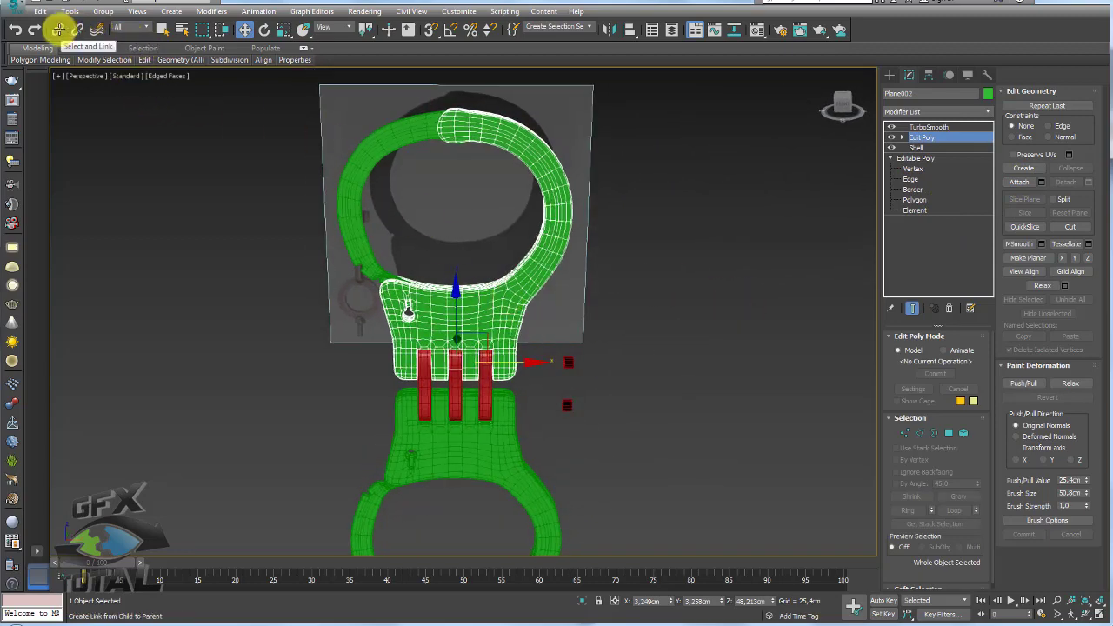
click(59, 30)
middle_drag(371, 136, 385, 159)
- Link the ring arc to the upper cuff body and test-rotate the body and arc
click(483, 148)
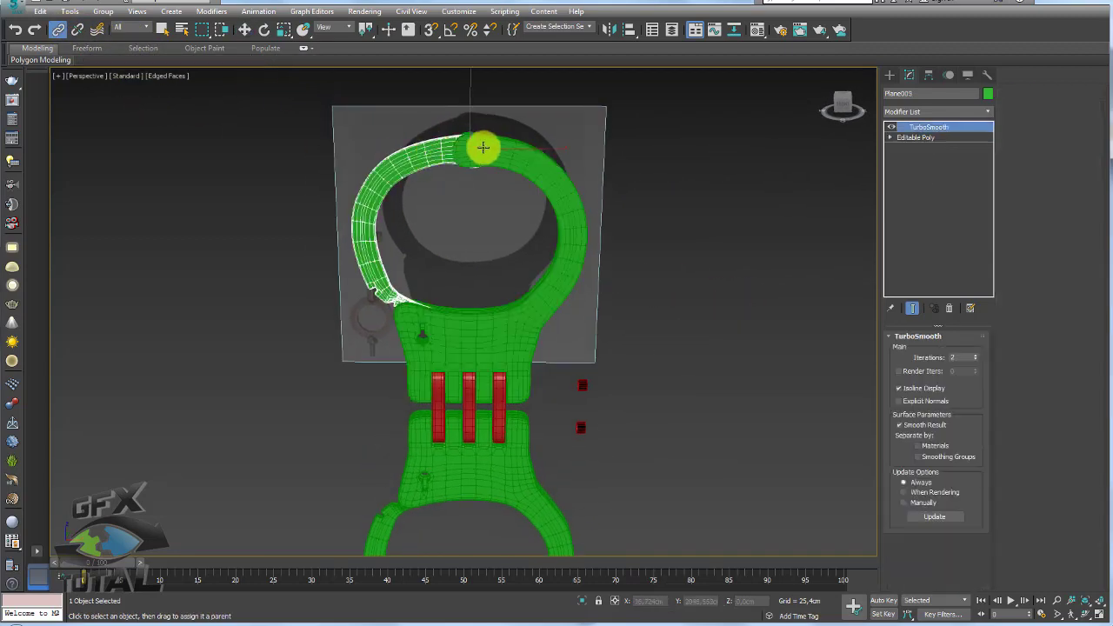
drag(483, 147, 524, 166)
click(545, 179)
key(e)
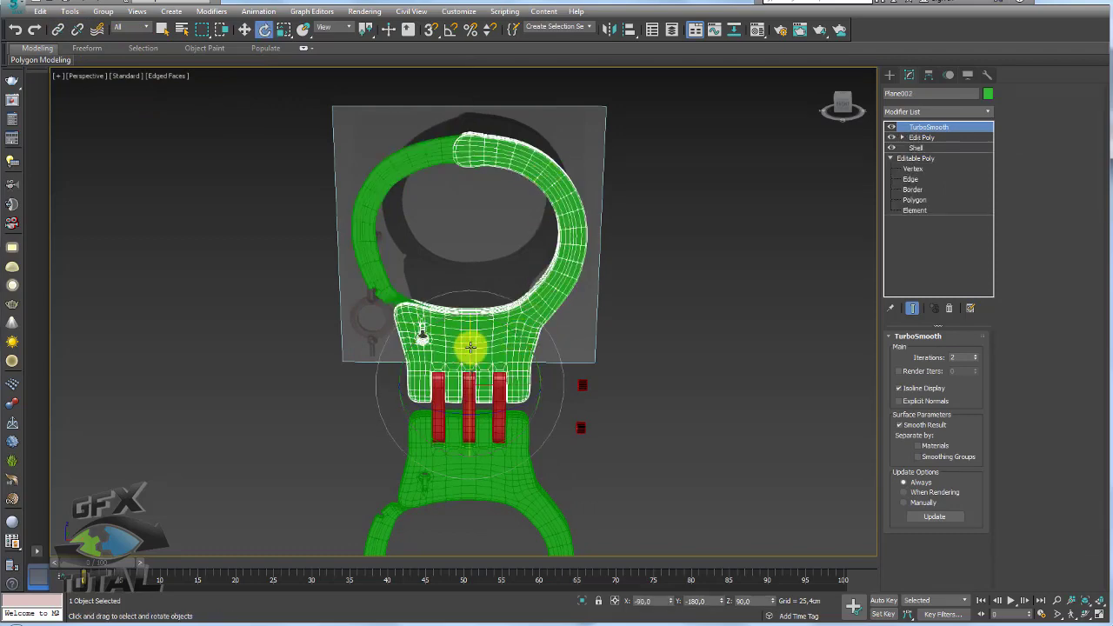
mouse_move(470, 347)
mouse_down()
mouse_move(472, 432)
mouse_move(455, 323)
mouse_move(479, 438)
mouse_move(497, 335)
mouse_up()
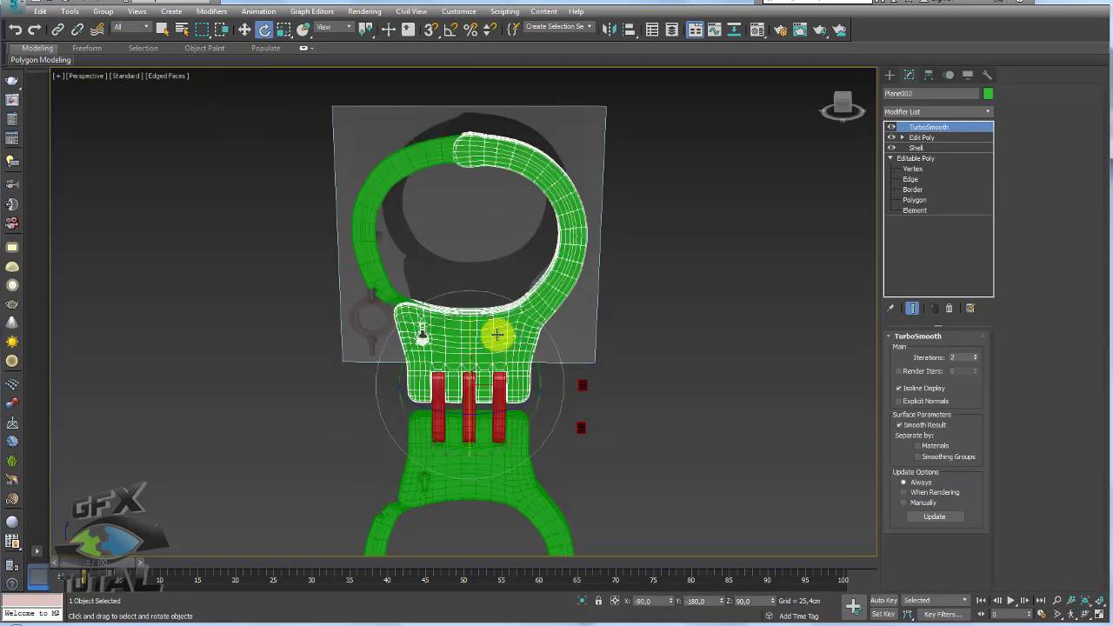
click(506, 136)
mouse_move(519, 104)
mouse_down()
mouse_move(636, 318)
mouse_move(517, 437)
mouse_up()
- Test-rotate the lower cuff about its hinge, then cancel to restore its pose
middle_drag(516, 437, 559, 316)
click(533, 278)
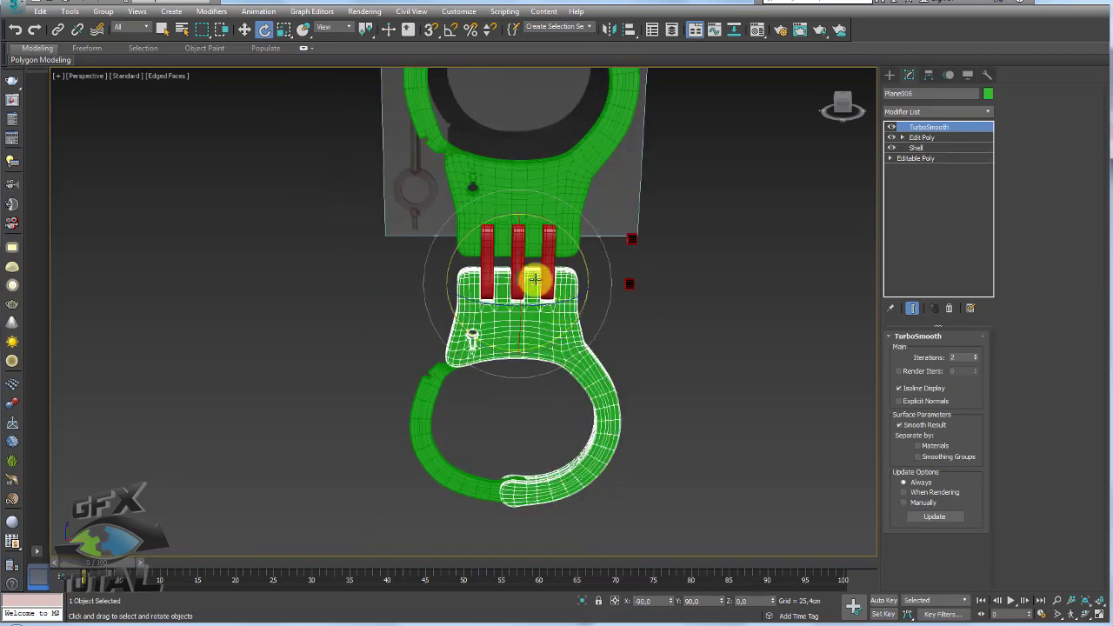
mouse_move(522, 251)
mouse_down()
mouse_move(522, 286)
mouse_move(510, 256)
mouse_move(522, 323)
mouse_move(527, 165)
mouse_move(676, 271)
mouse_up()
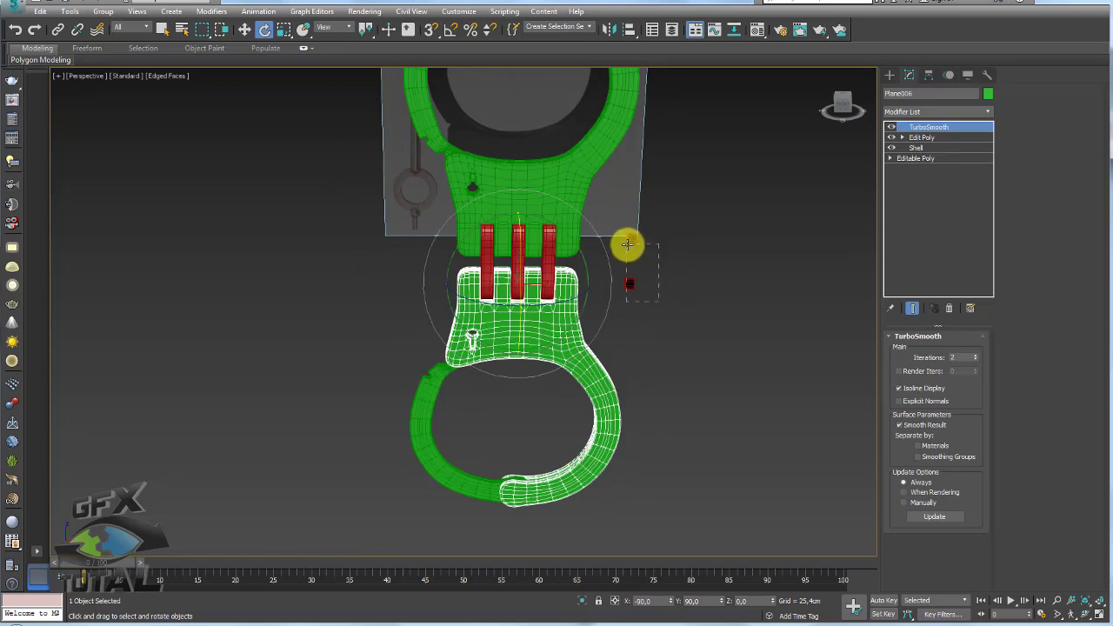
click(655, 252)
alt+middle_drag(614, 293, 510, 331)
click(505, 275)
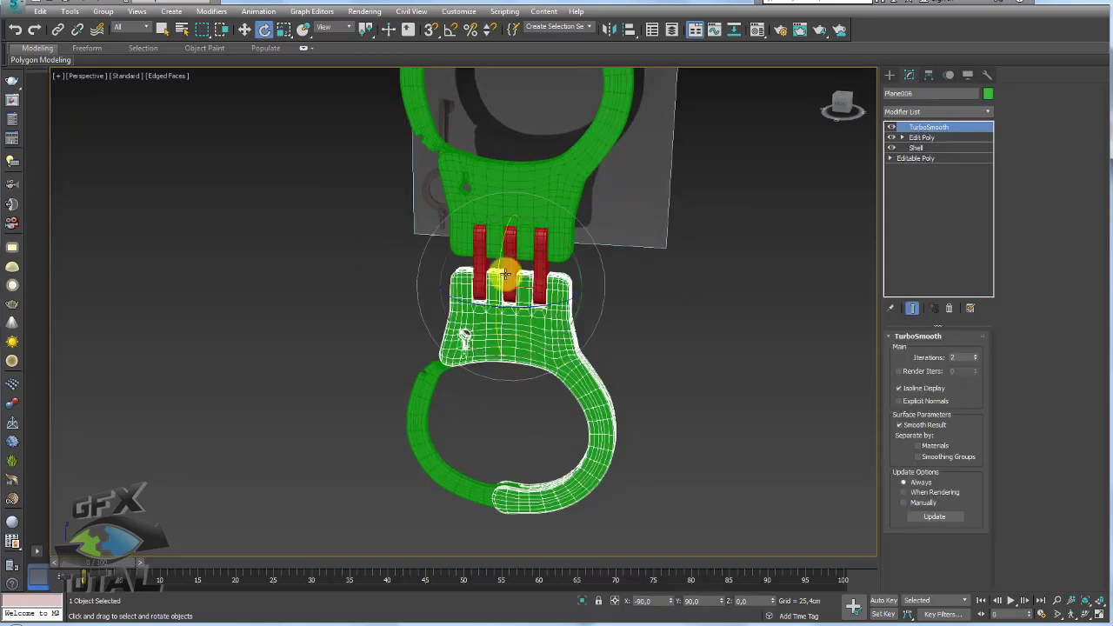
drag(496, 284, 510, 435)
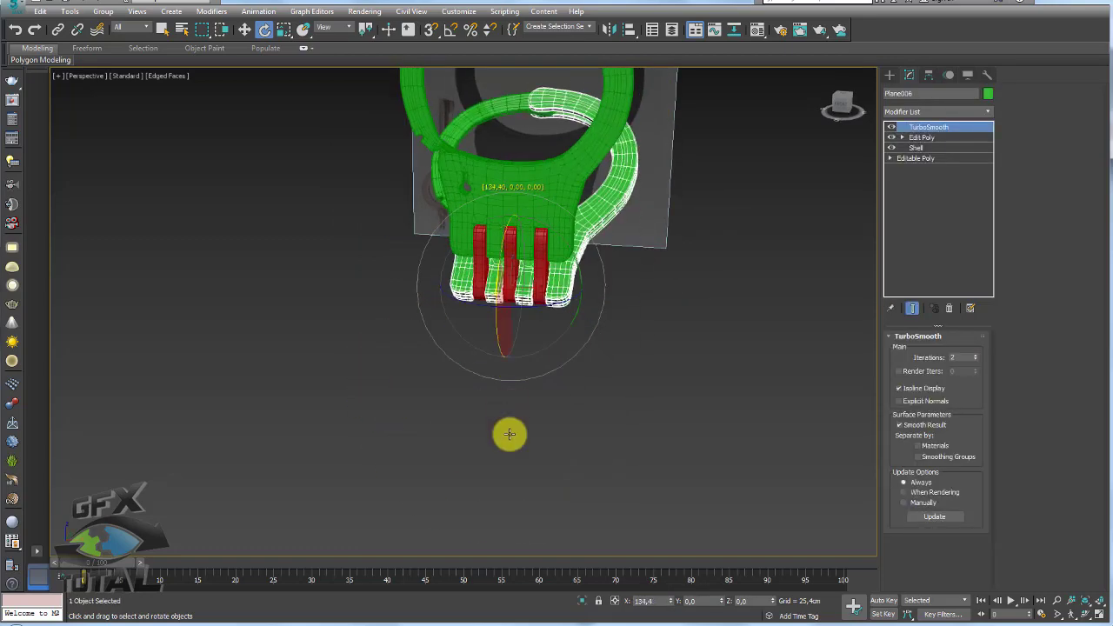
right_click(616, 397)
- Select the upper and lower cuff bodies and their ring arcs in turn to check them
mouse_move(616, 397)
alt+middle_down()
mouse_move(530, 373)
mouse_move(614, 350)
mouse_move(514, 149)
mouse_move(487, 198)
mouse_move(556, 360)
alt+middle_up()
mouse_move(472, 385)
alt+middle_down()
mouse_move(443, 335)
mouse_move(479, 264)
mouse_move(658, 291)
mouse_move(753, 215)
alt+middle_up()
click(588, 290)
click(558, 111)
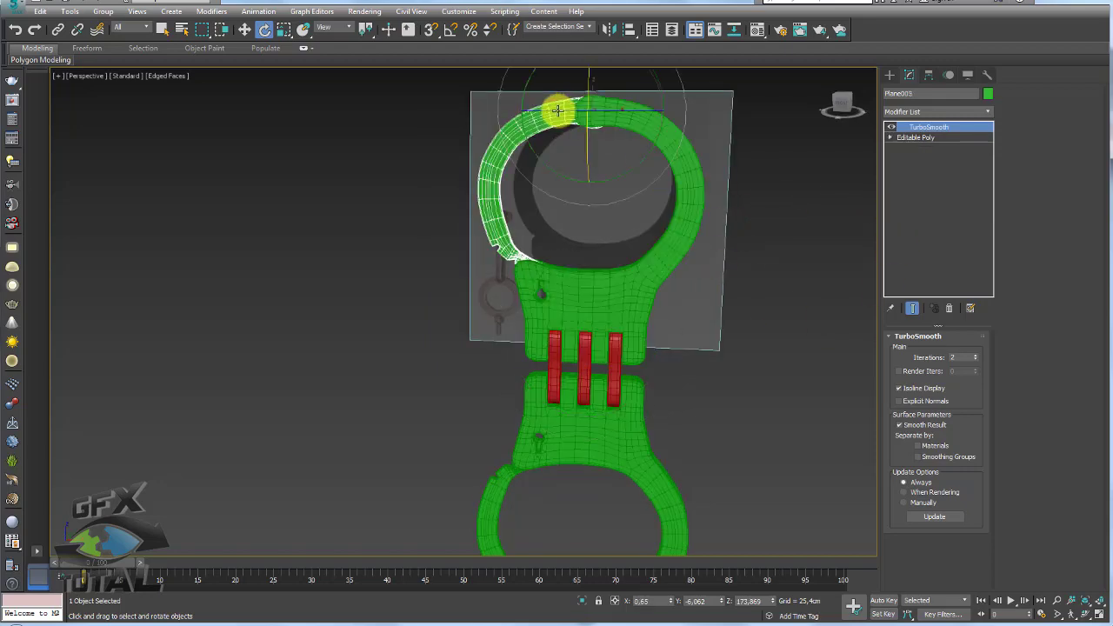
alt+middle_drag(556, 107, 598, 139)
mouse_move(747, 319)
alt+middle_down()
mouse_move(736, 308)
mouse_move(641, 313)
alt+middle_up()
click(593, 384)
click(503, 421)
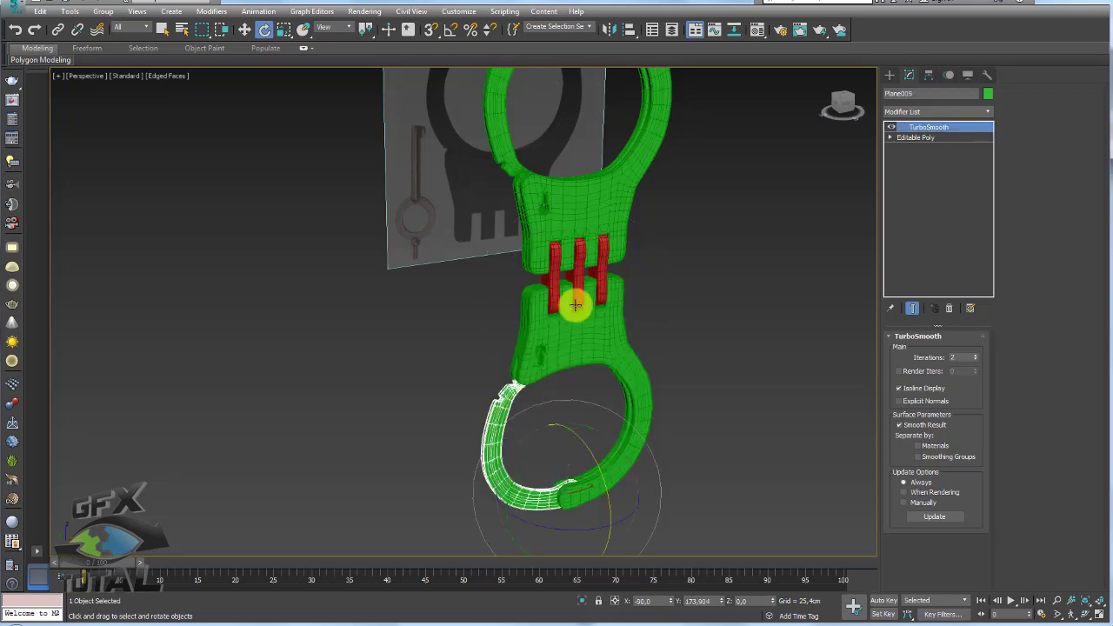
- Switch to the Front view with edged faces and select all the handcuff parts
alt+middle_drag(574, 304, 500, 283)
key(f)
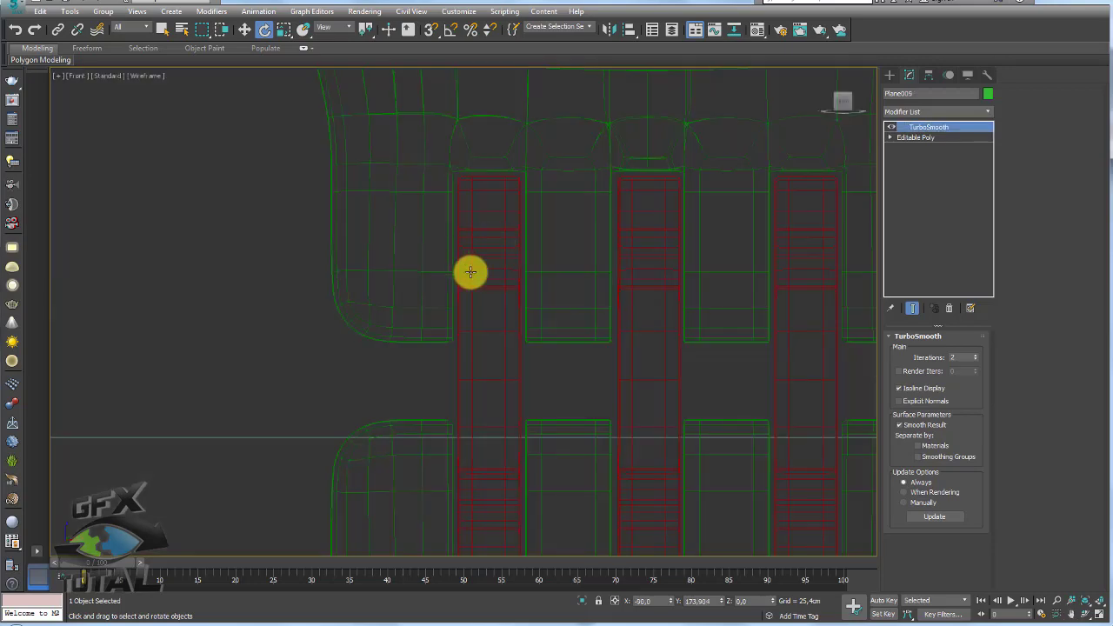
scroll(478, 278, down, 5)
scroll(556, 326, down, 3)
key(F3)
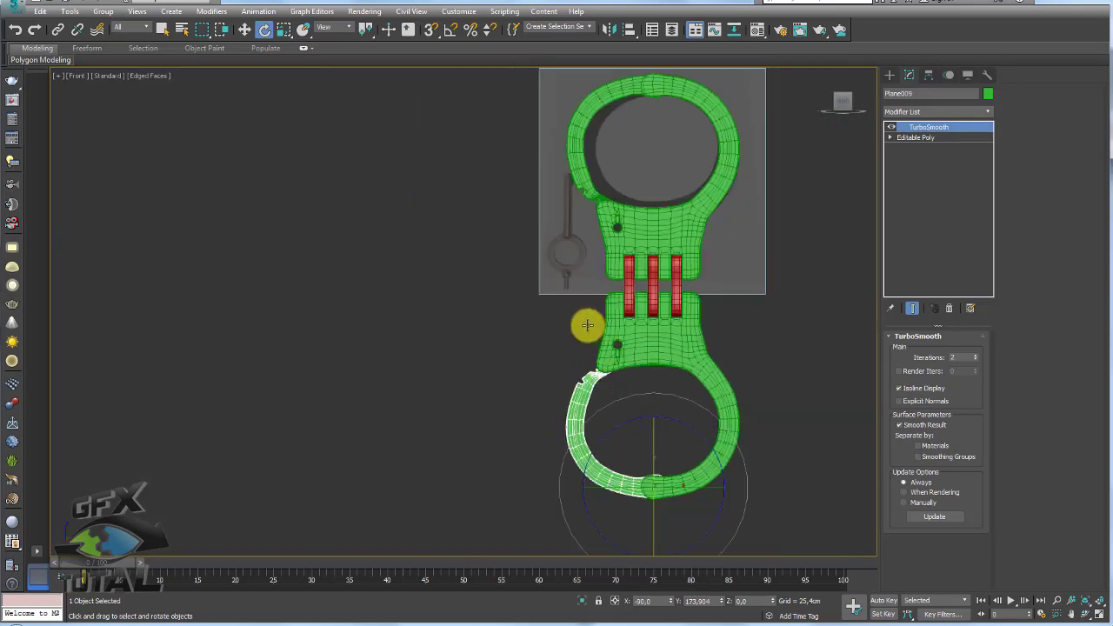
scroll(569, 326, down, 1)
scroll(635, 286, up, 5)
scroll(671, 343, down, 6)
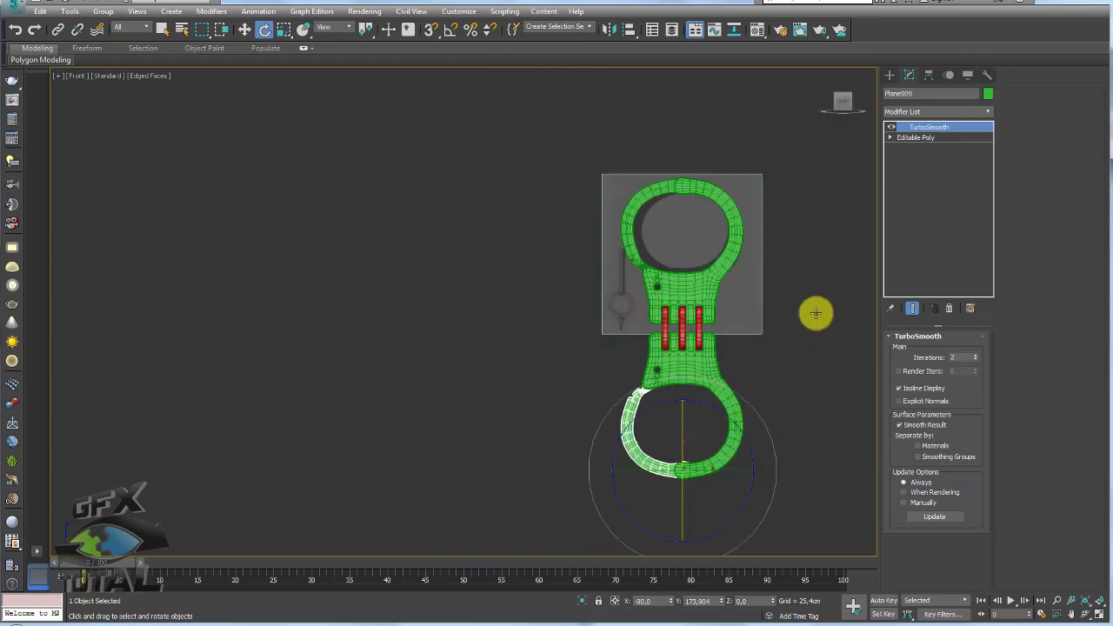
key(ctrl+a)
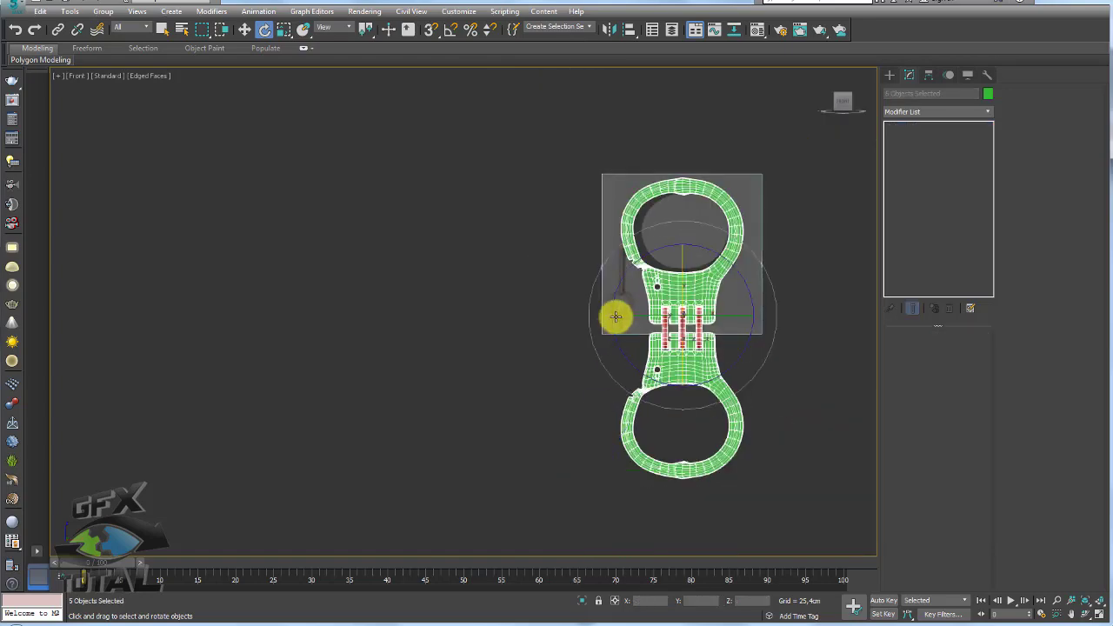
right_click(626, 304)
- Hide all the handcuff parts
click(629, 275)
scroll(626, 305, up, 6)
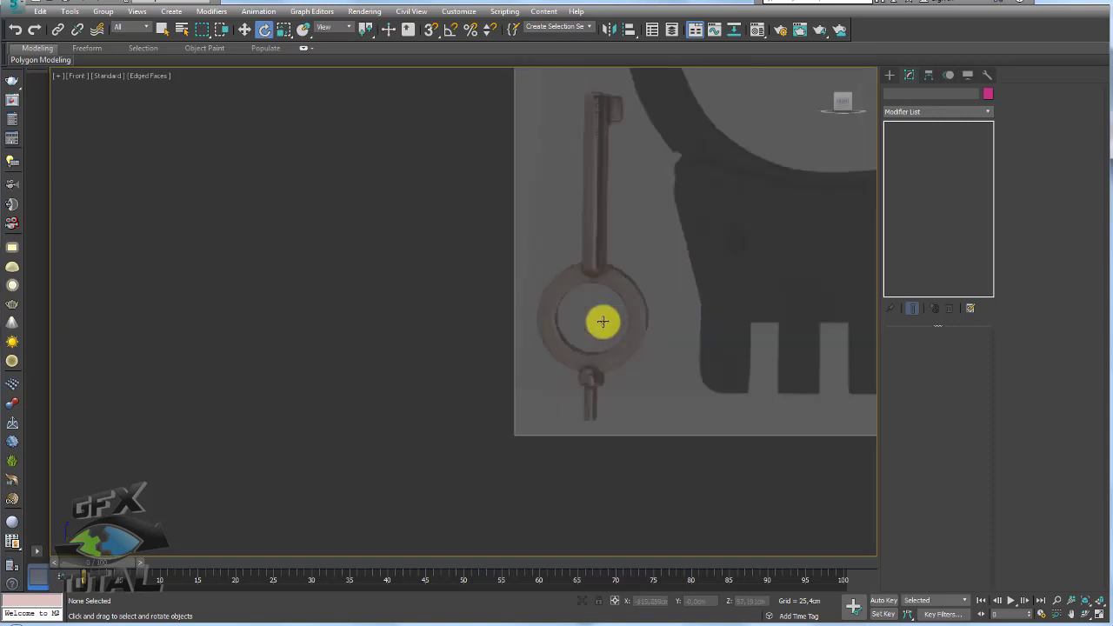
scroll(574, 339, up, 2)
scroll(561, 331, down, 2)
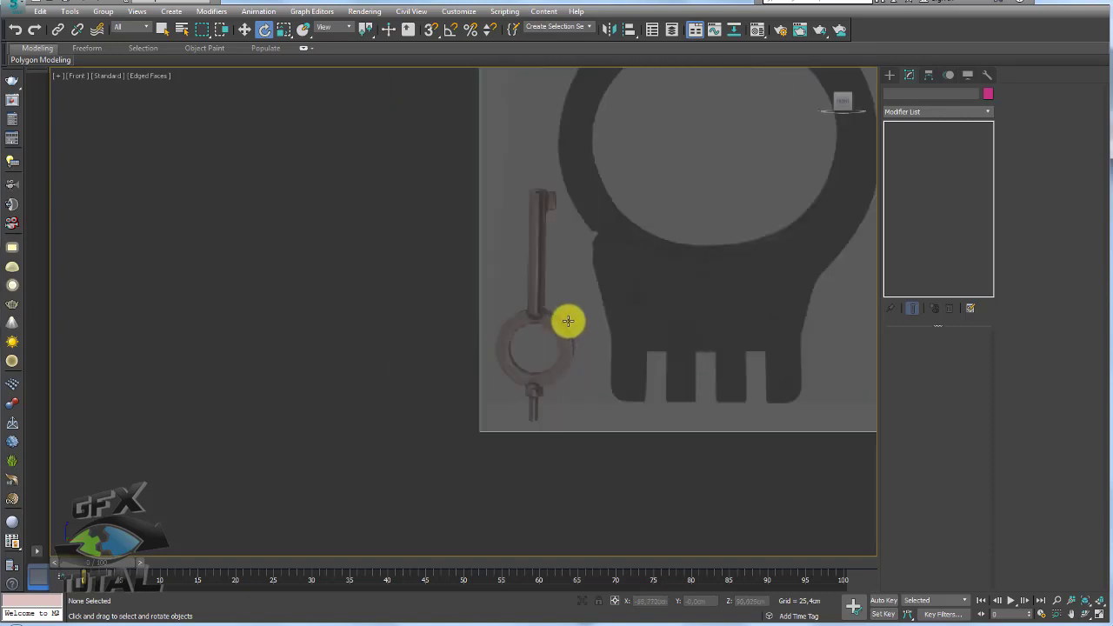
- Draw a 16-sided tube ring around the key's round bow in the Front view
click(890, 75)
click(963, 176)
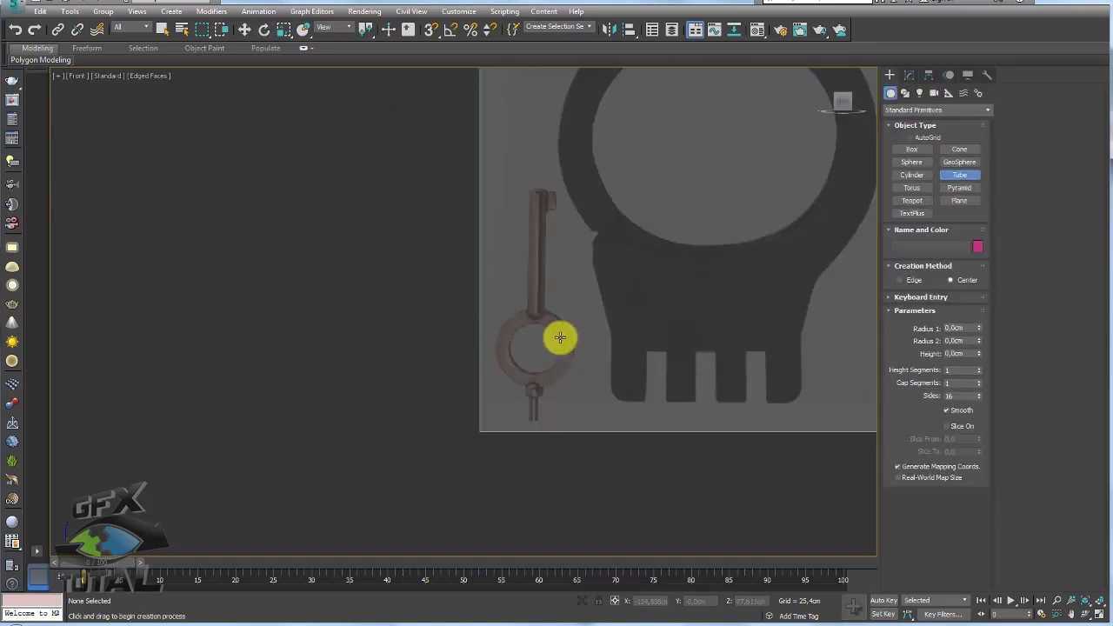
scroll(560, 337, up, 3)
drag(513, 361, 566, 409)
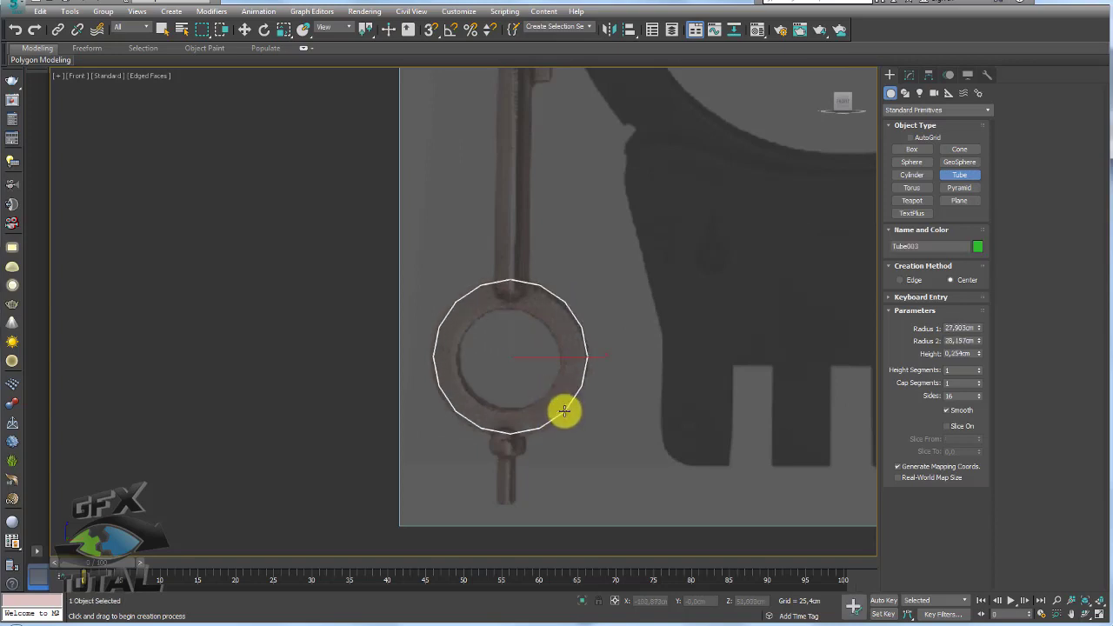
click(560, 389)
click(554, 392)
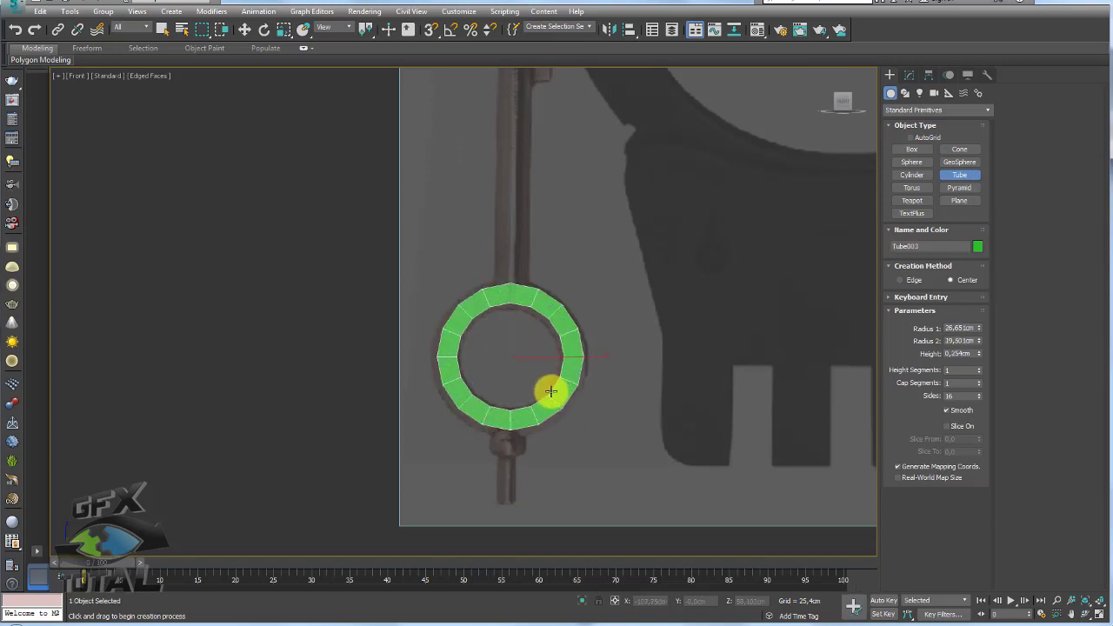
key(e)
key(p)
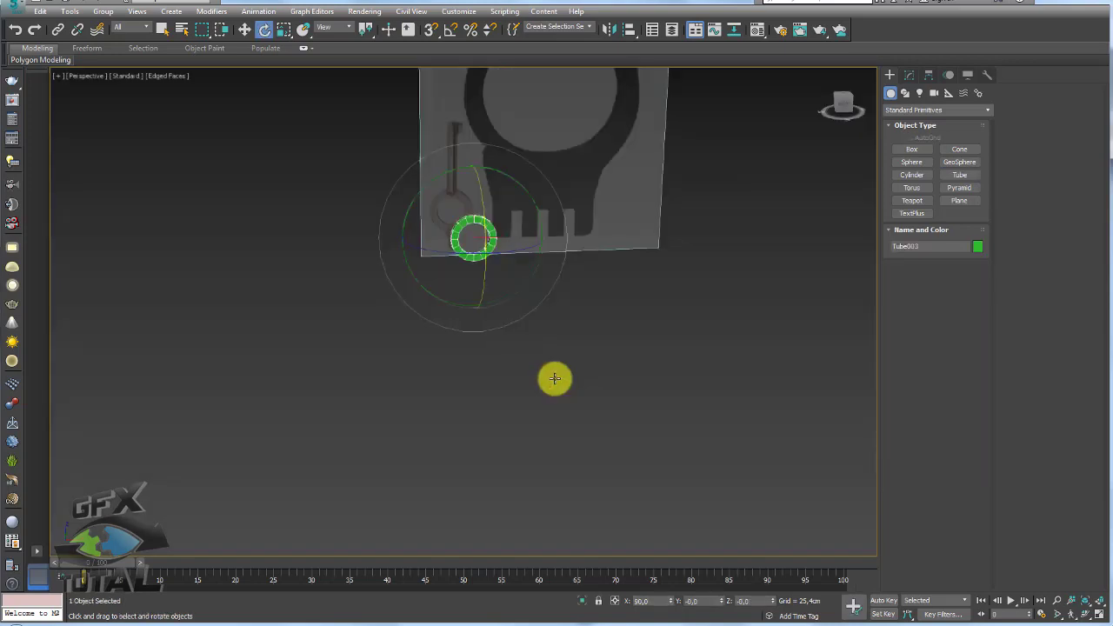
key(z)
alt+middle_drag(485, 286, 574, 279)
- Thin the tube to height 2.414 and enlarge its inner radius to 19.67 cm
click(909, 74)
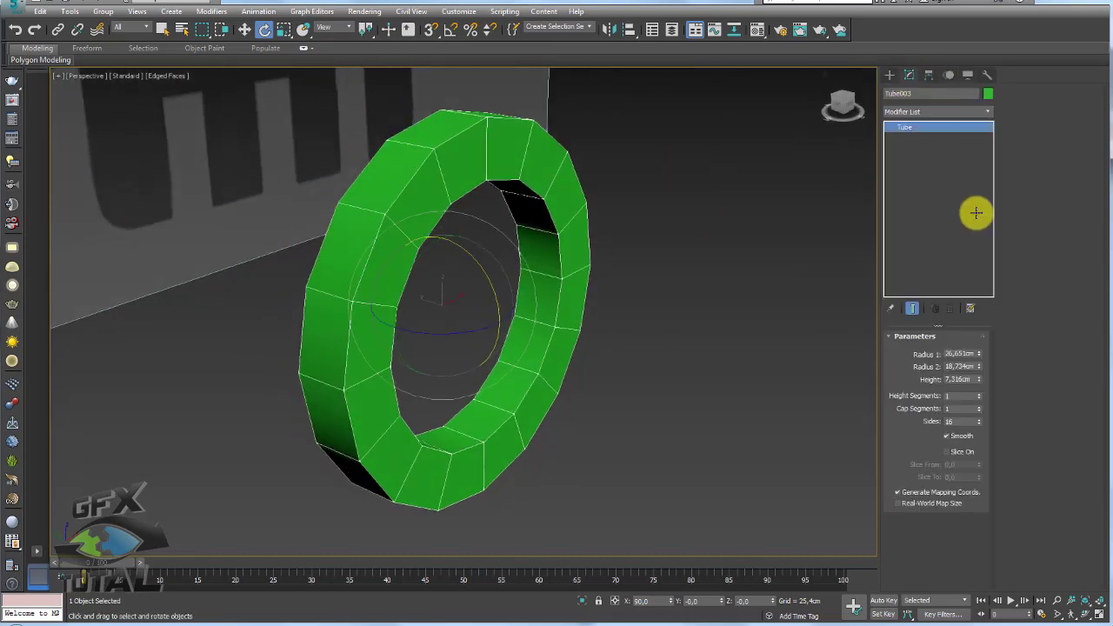
drag(981, 376, 985, 417)
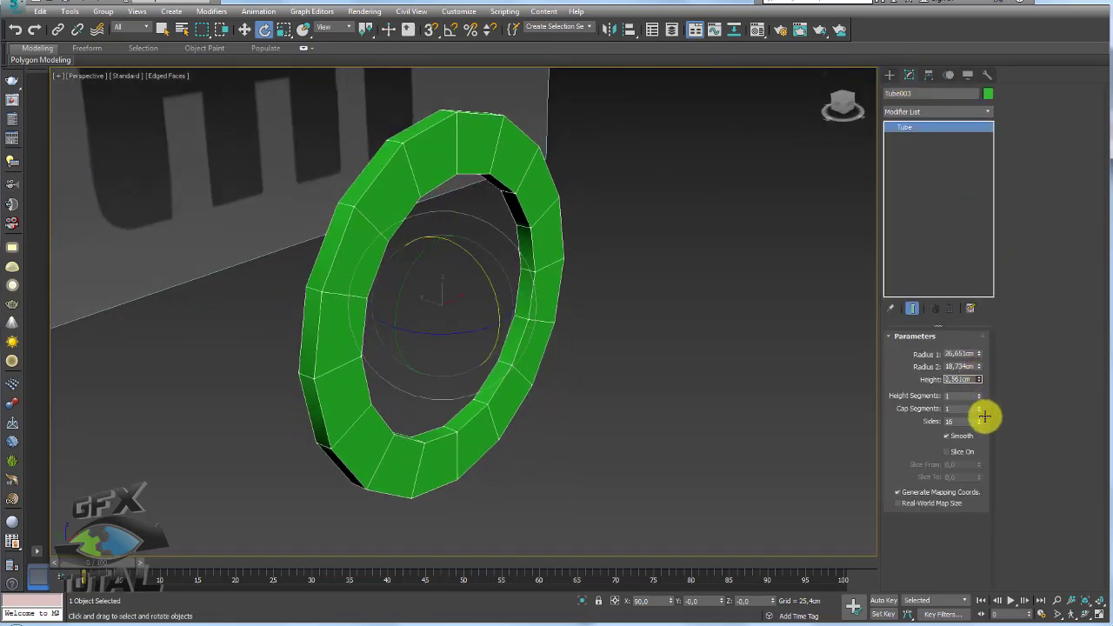
mouse_move(643, 338)
alt+middle_down()
mouse_move(566, 308)
mouse_move(586, 278)
mouse_move(564, 245)
alt+middle_up()
key(f)
scroll(534, 290, up, 3)
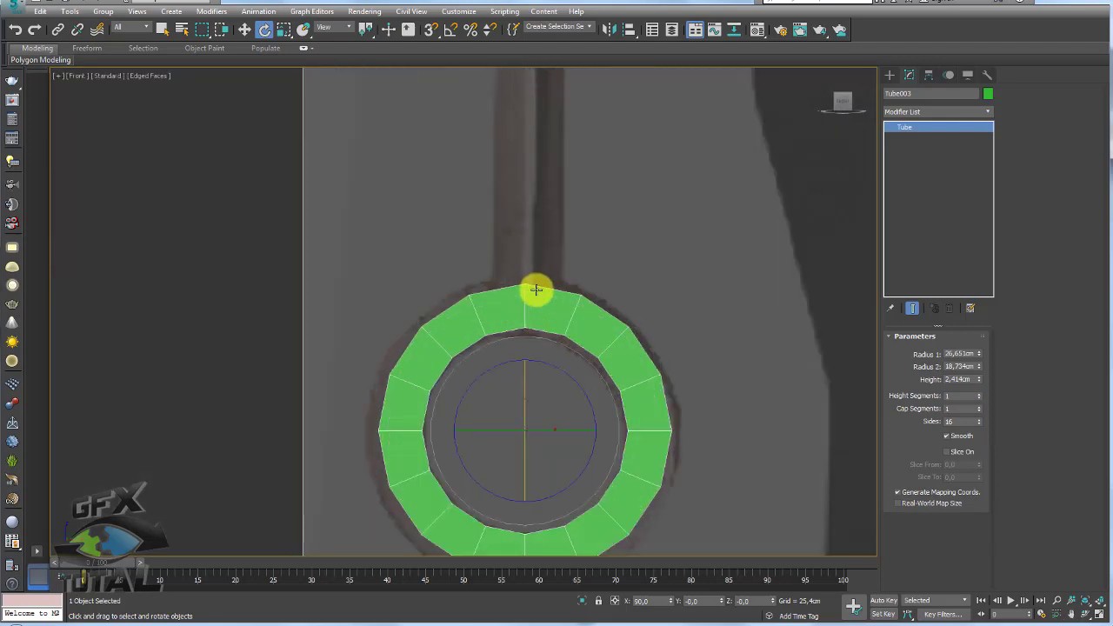
scroll(534, 268, down, 3)
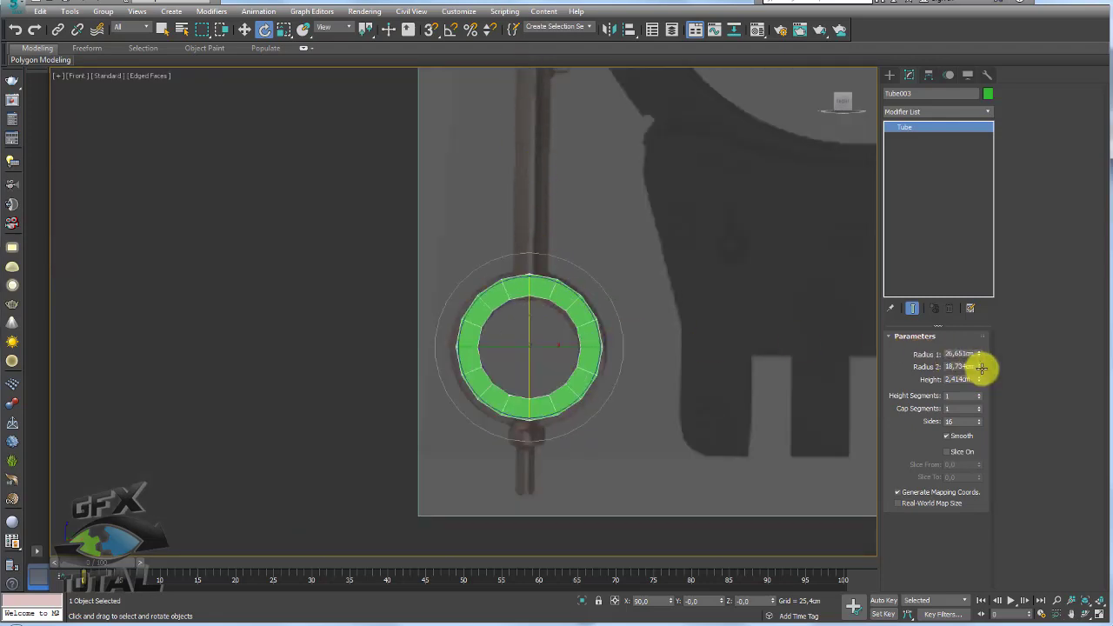
drag(981, 368, 977, 351)
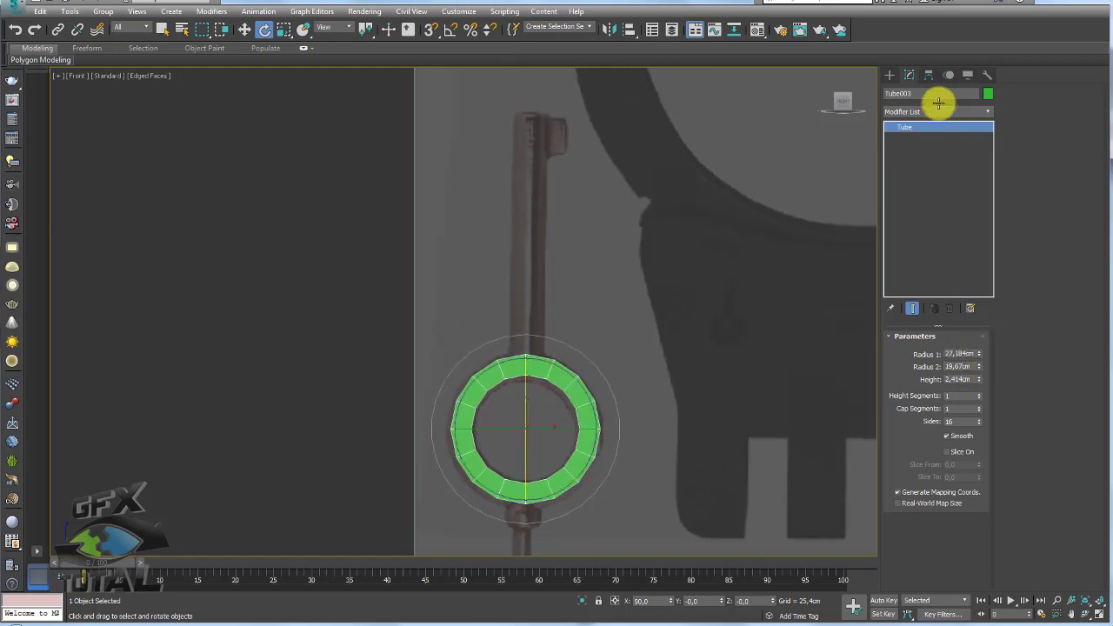
click(890, 76)
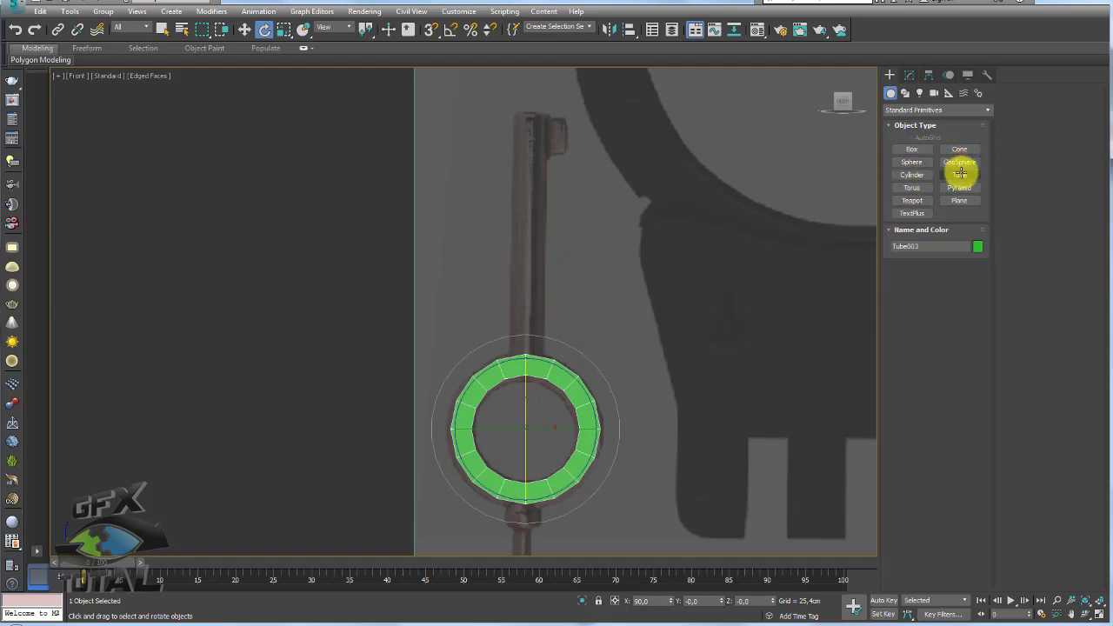
- Draw a cylinder on the key ring and stand it upright using snapped rotation
click(912, 174)
middle_drag(550, 347, 505, 281)
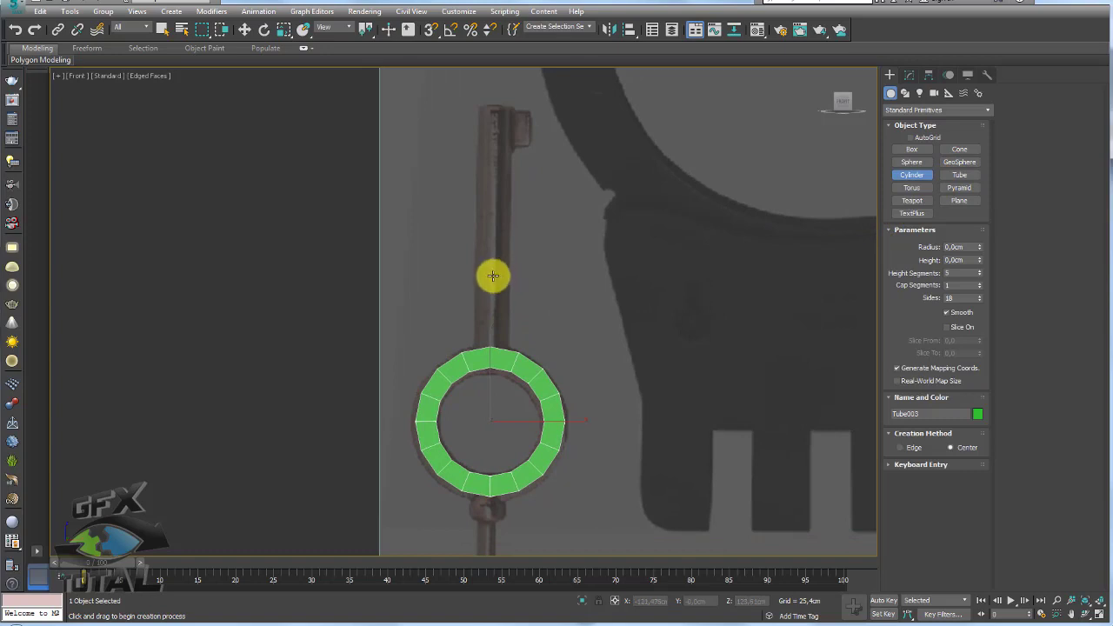
drag(492, 276, 509, 293)
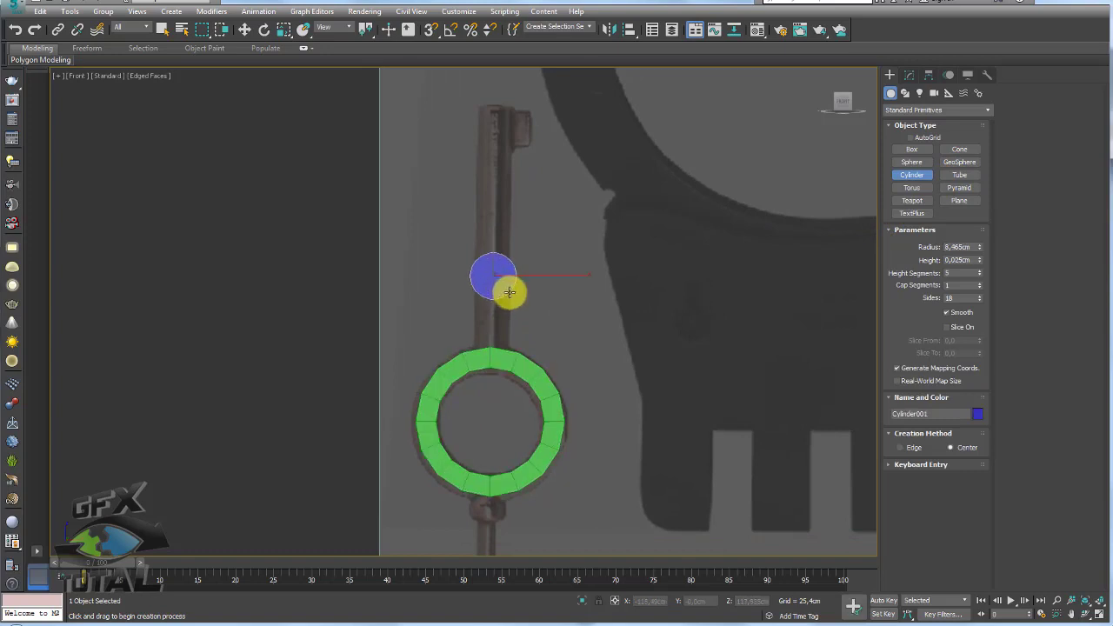
click(516, 176)
key(e)
mouse_move(497, 255)
mouse_down()
mouse_move(503, 160)
mouse_move(501, 202)
mouse_up()
key(a)
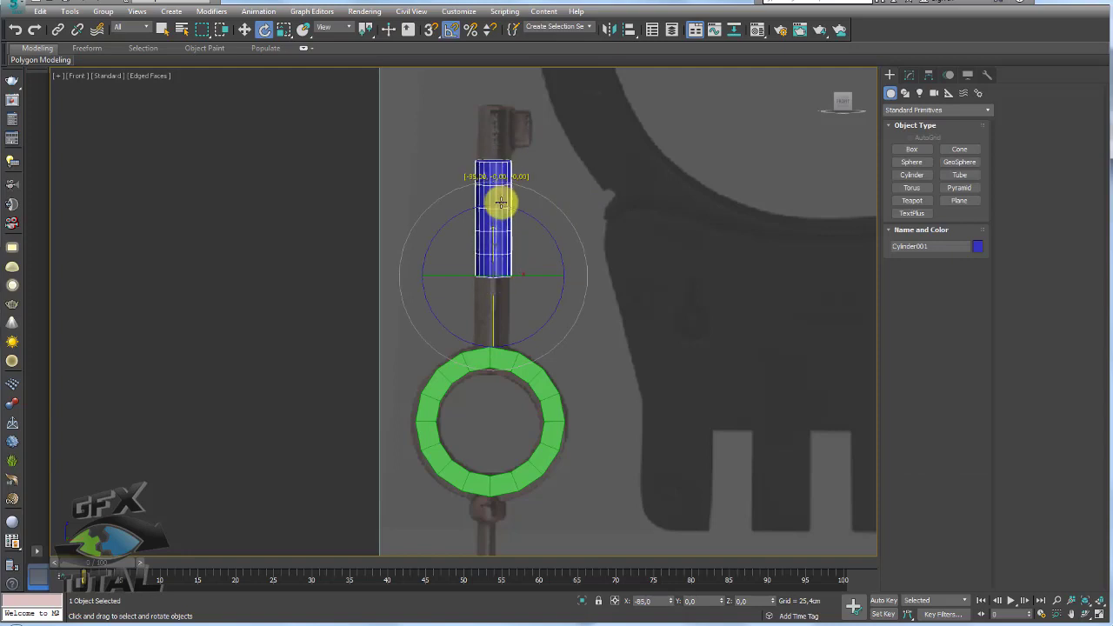
- Give the cylinder 6 sides and move it down onto the ring's top
click(909, 75)
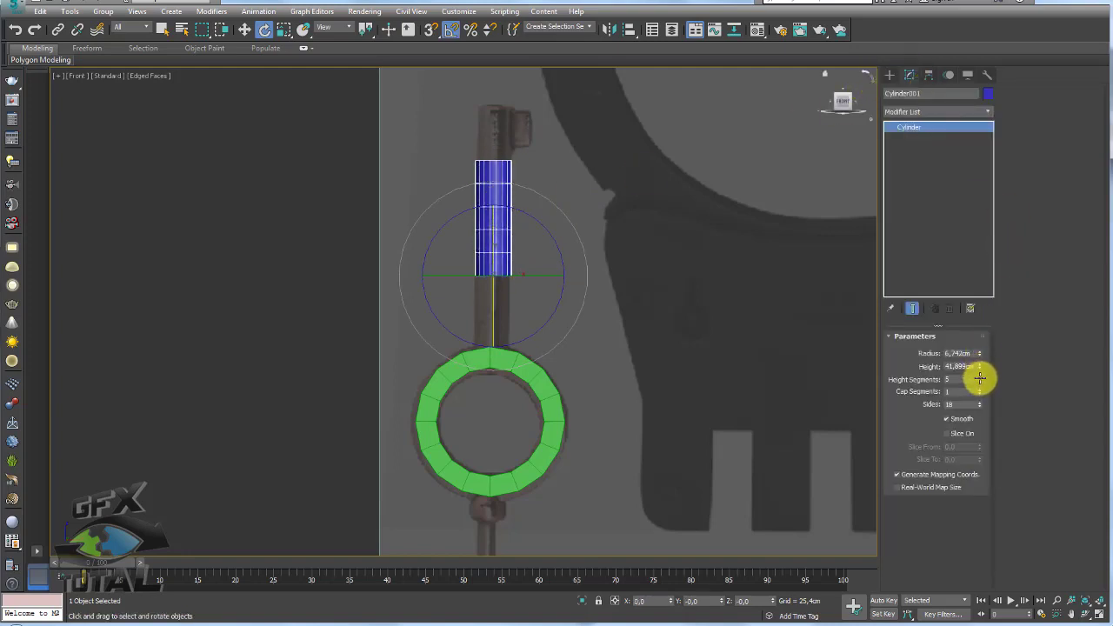
double_click(972, 405)
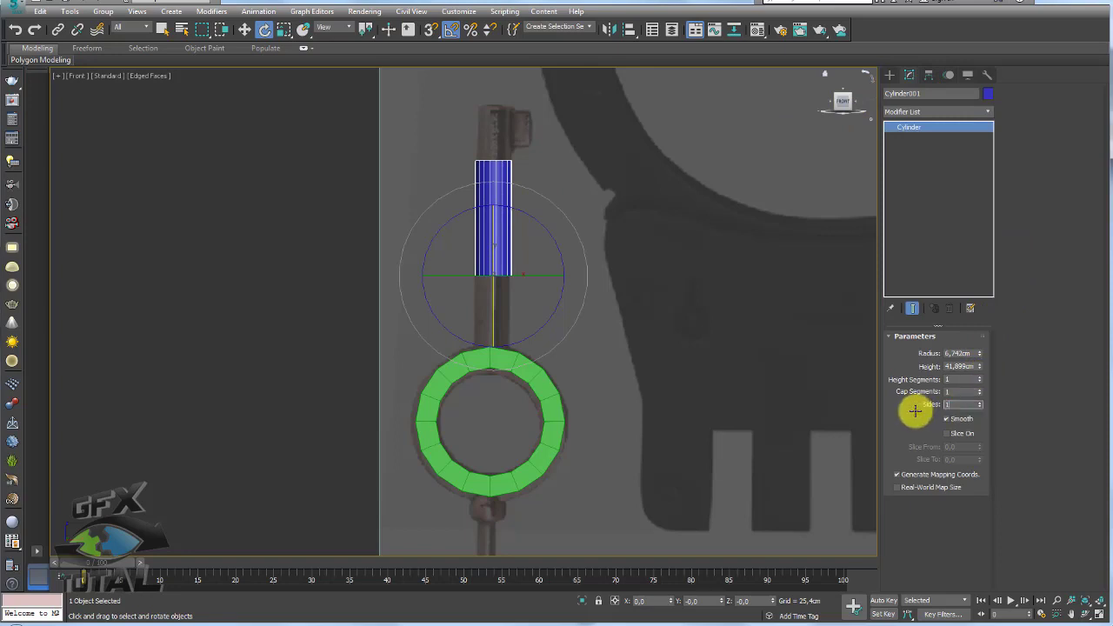
text(6)
scroll(552, 313, up, 4)
key(w)
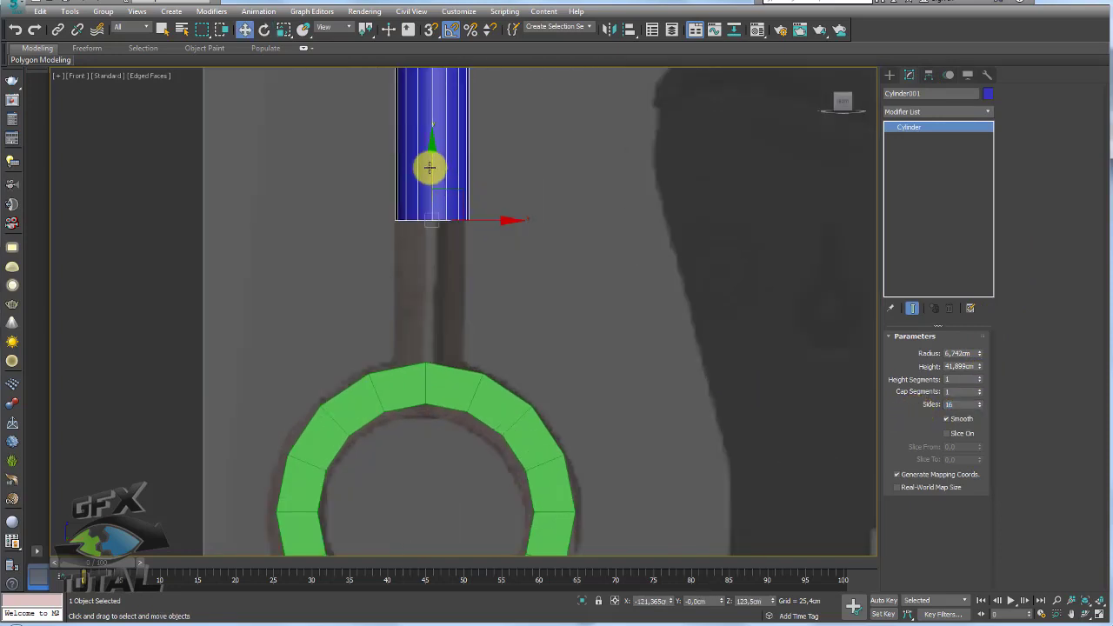
drag(429, 168, 427, 353)
scroll(474, 300, up, 2)
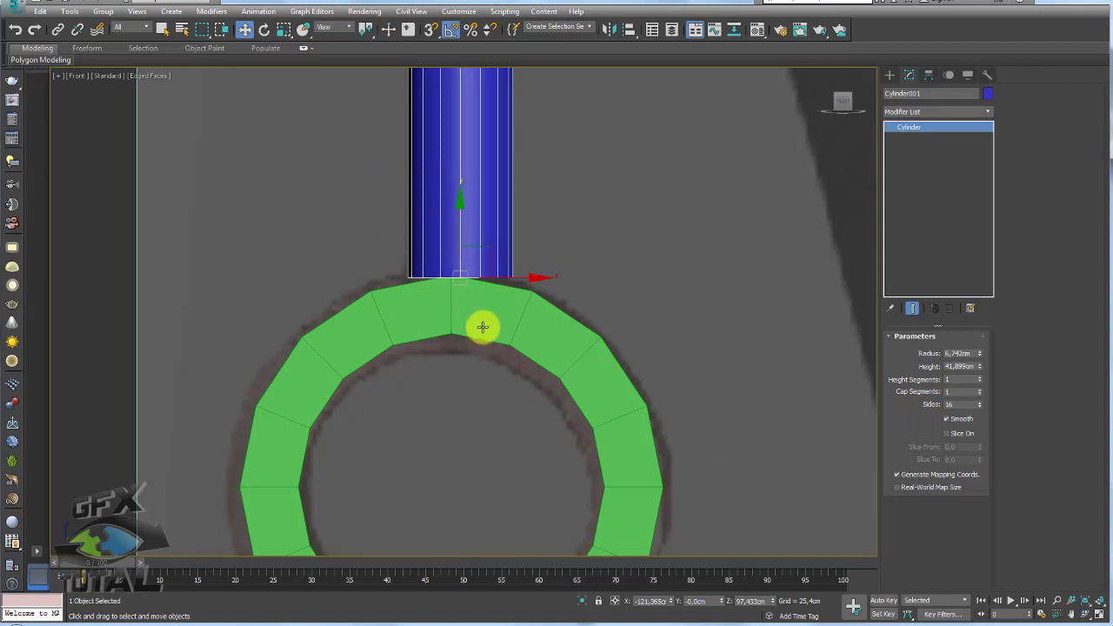
scroll(483, 327, down, 2)
- Align the cylinder to the tube ring on X, Y and Z, then rest it on the ring
click(487, 320)
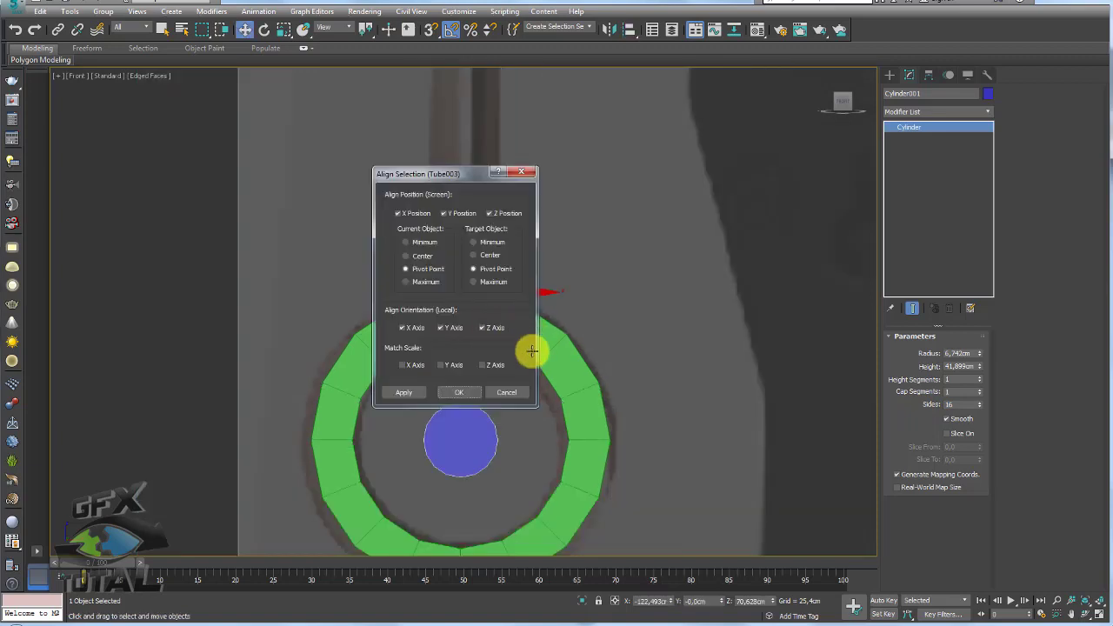
click(401, 328)
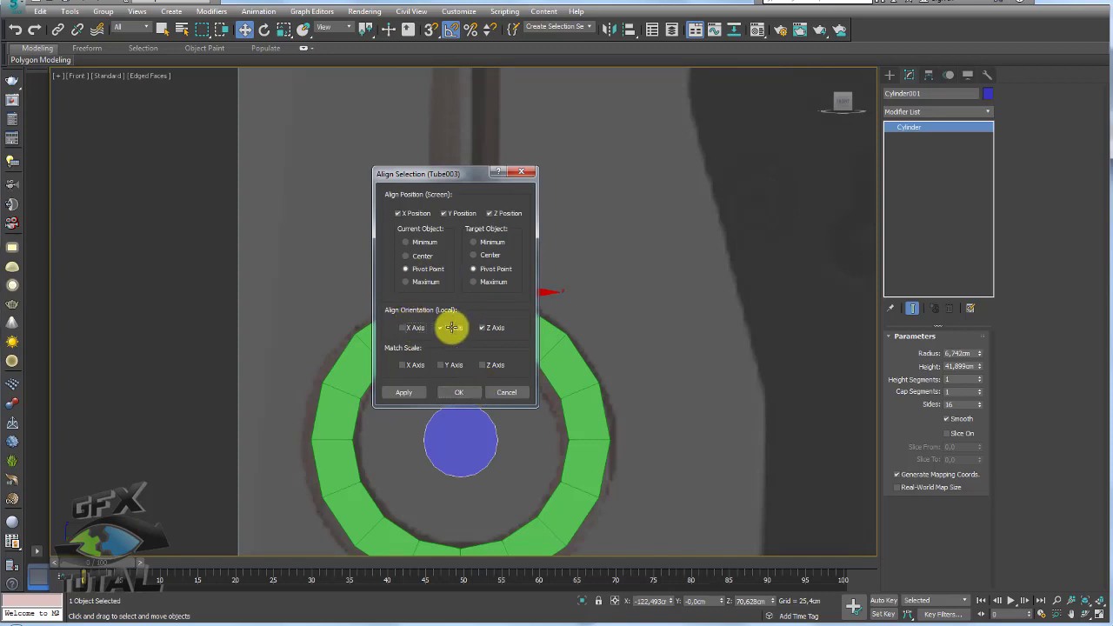
click(441, 327)
click(482, 328)
click(465, 392)
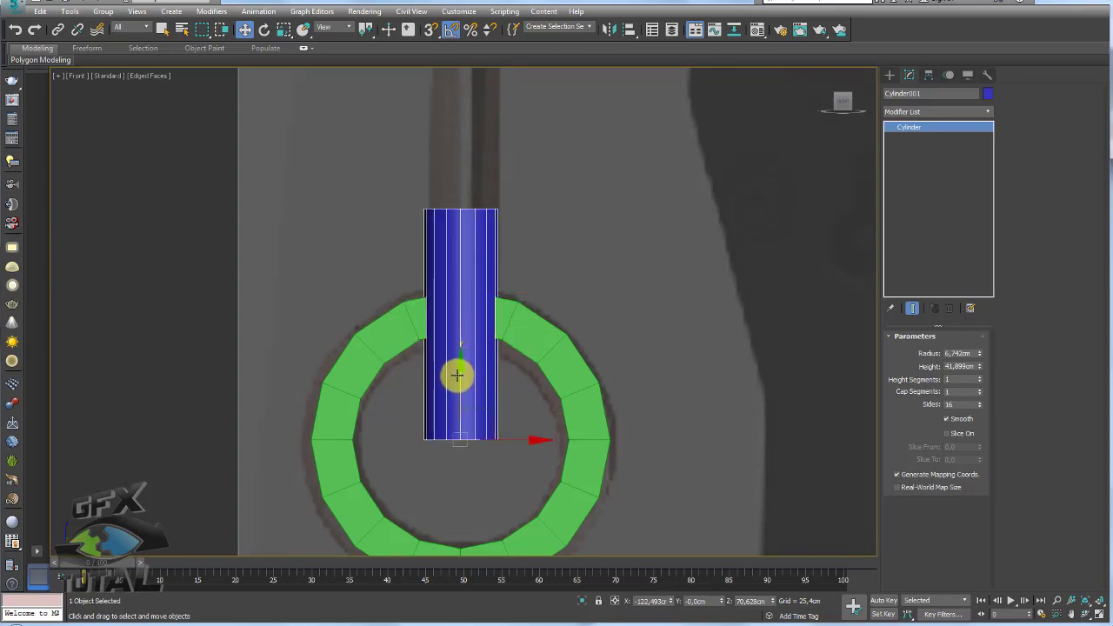
mouse_move(457, 375)
mouse_down()
mouse_move(468, 213)
mouse_move(462, 226)
mouse_up()
middle_drag(509, 299, 539, 301)
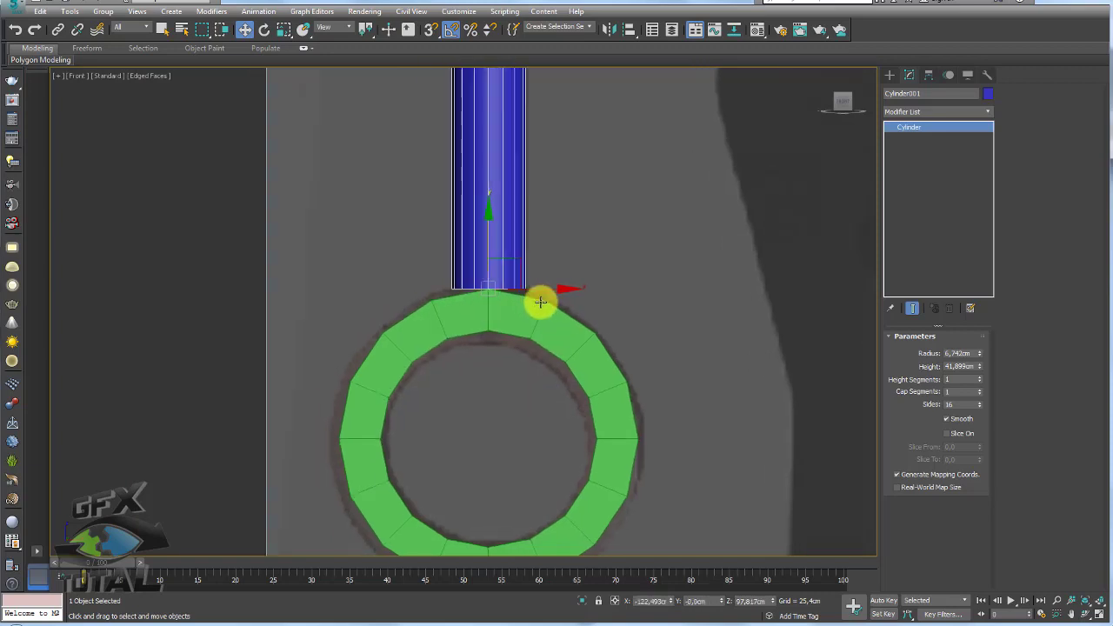
- Change the shaft to 8 sides and select the tube ring
double_click(960, 405)
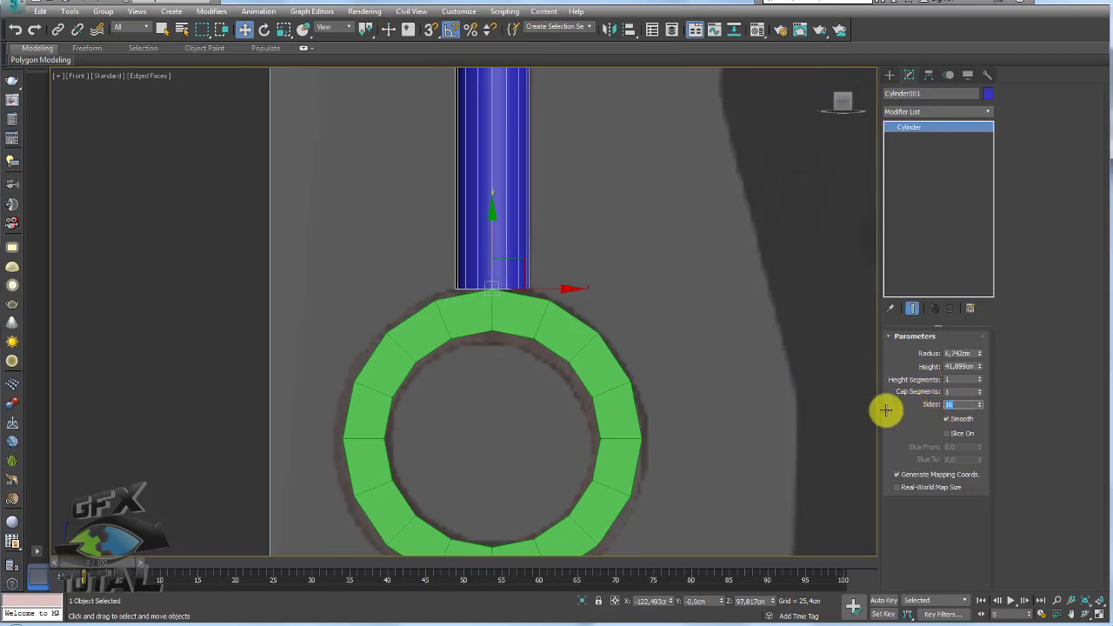
text(8)
key(Return)
scroll(442, 284, up, 2)
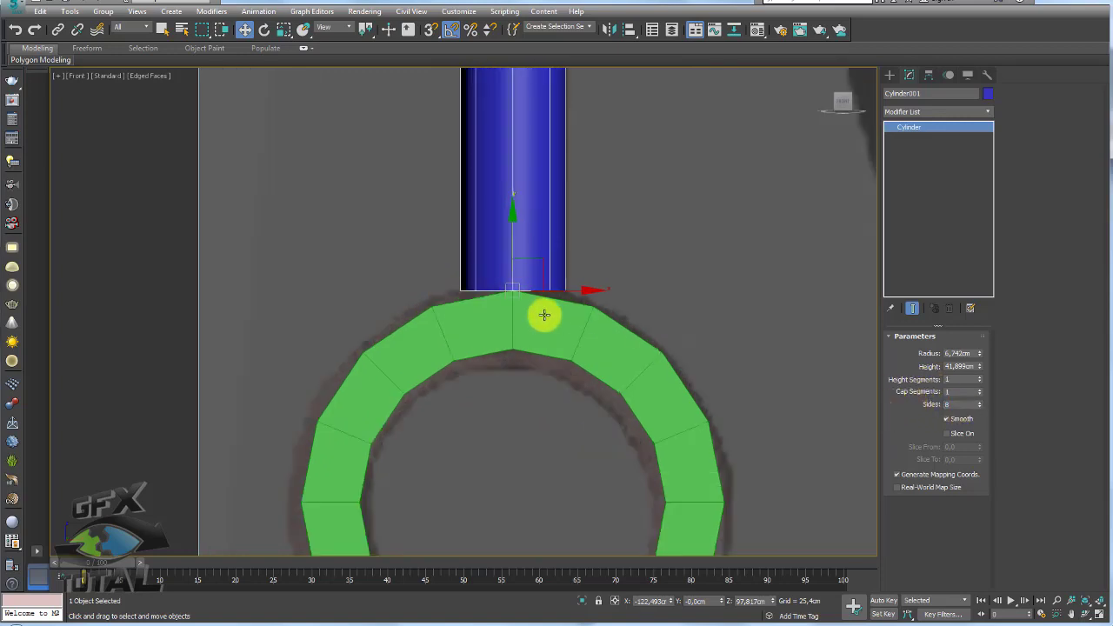
scroll(527, 305, up, 1)
click(526, 306)
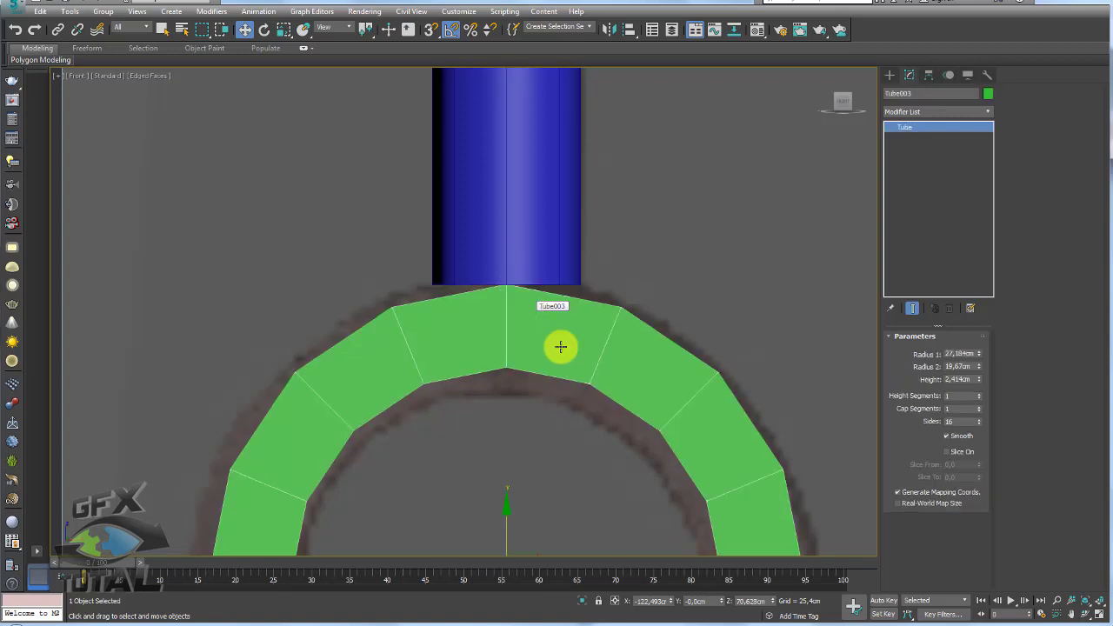
- In the Perspective view, nudge Tube003 slightly in depth and orbit to view it from the front
mouse_move(560, 347)
middle_down()
mouse_move(522, 306)
mouse_move(529, 356)
mouse_move(580, 313)
mouse_move(536, 272)
mouse_move(571, 261)
mouse_move(557, 269)
middle_up()
scroll(549, 364, down, 2)
key(p)
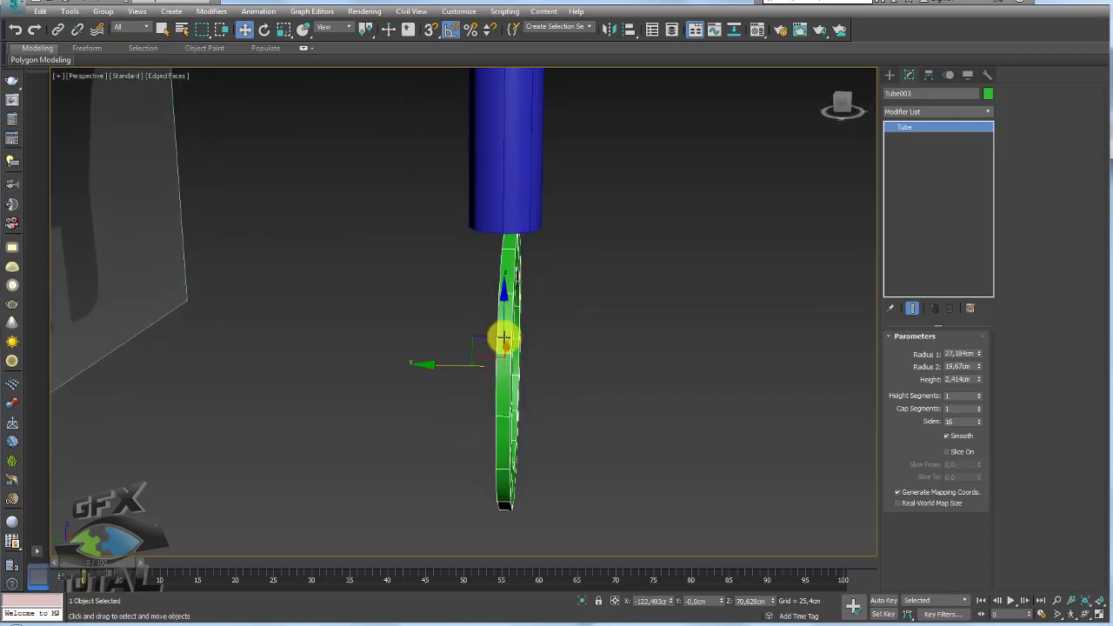
drag(459, 367, 453, 369)
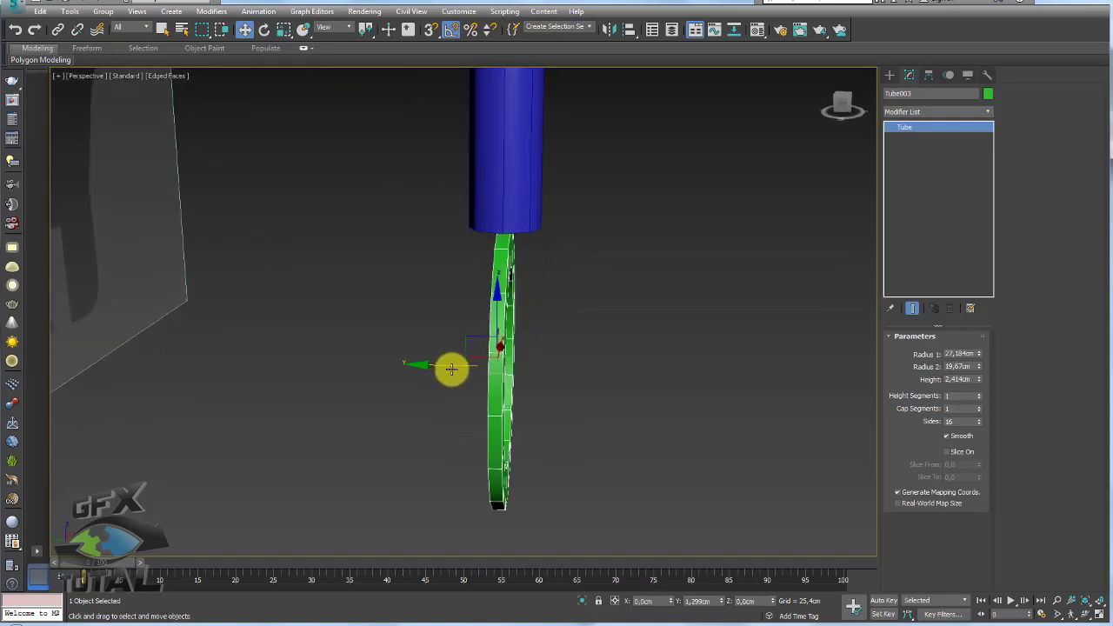
mouse_move(541, 331)
alt+middle_down()
mouse_move(589, 304)
mouse_move(580, 314)
mouse_move(596, 318)
mouse_move(527, 293)
mouse_move(544, 241)
alt+middle_up()
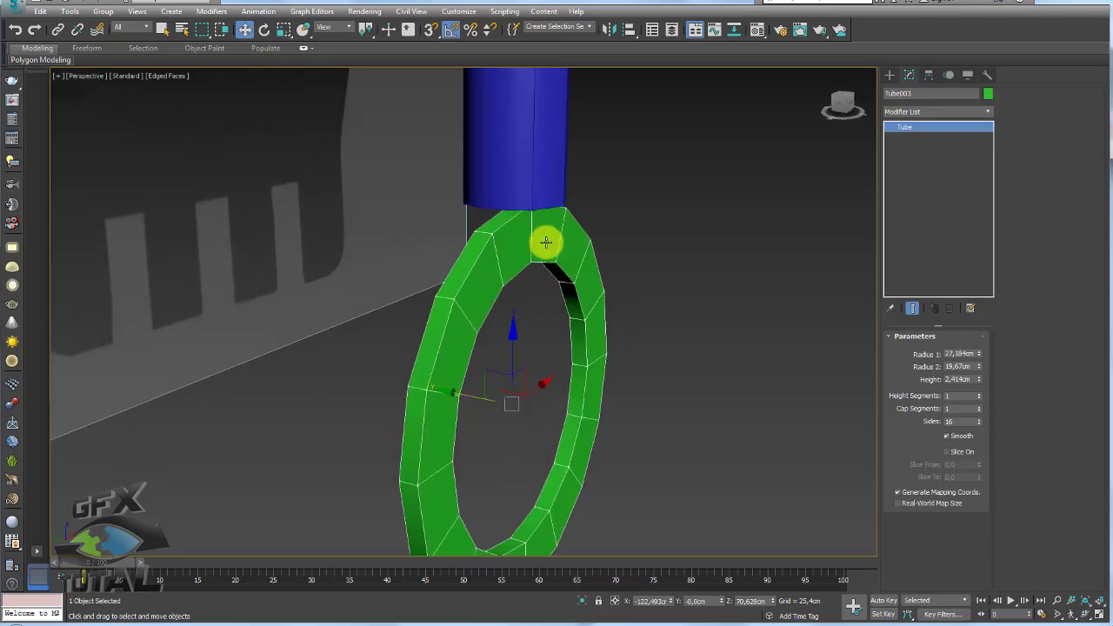
scroll(541, 360, up, 3)
mouse_move(541, 360)
alt+middle_down()
mouse_move(500, 322)
mouse_move(515, 329)
alt+middle_up()
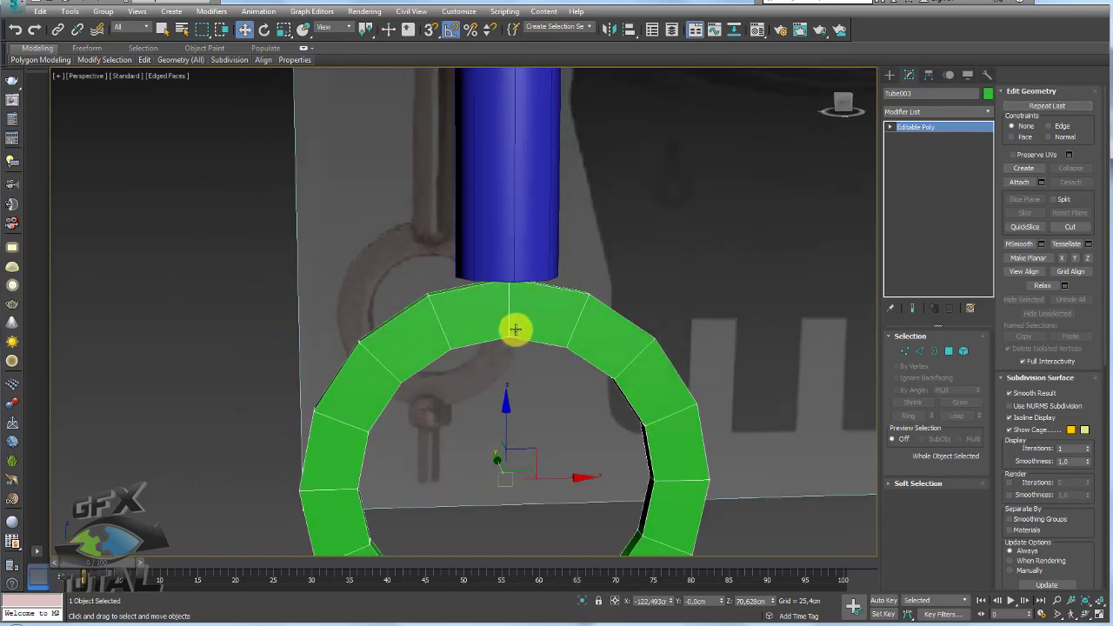
- Enter vertex editing on the ring and zoom in on its top
click(902, 352)
scroll(465, 295, up, 2)
alt+middle_drag(464, 296, 481, 300)
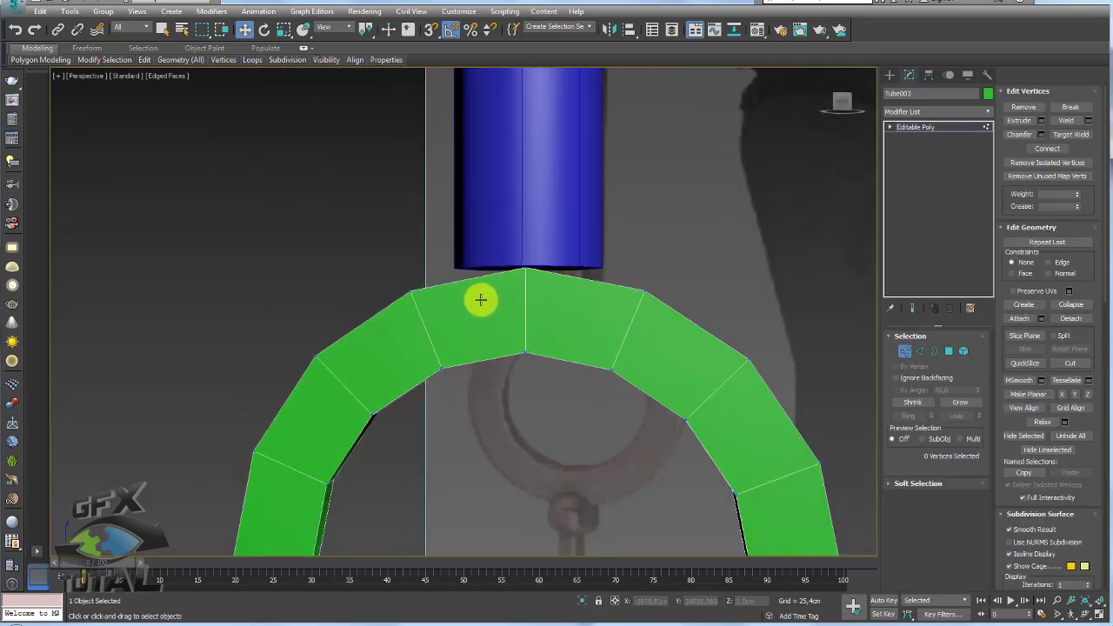
- Cut a diagonal edge across the green ring's face
click(524, 351)
click(412, 291)
click(468, 320)
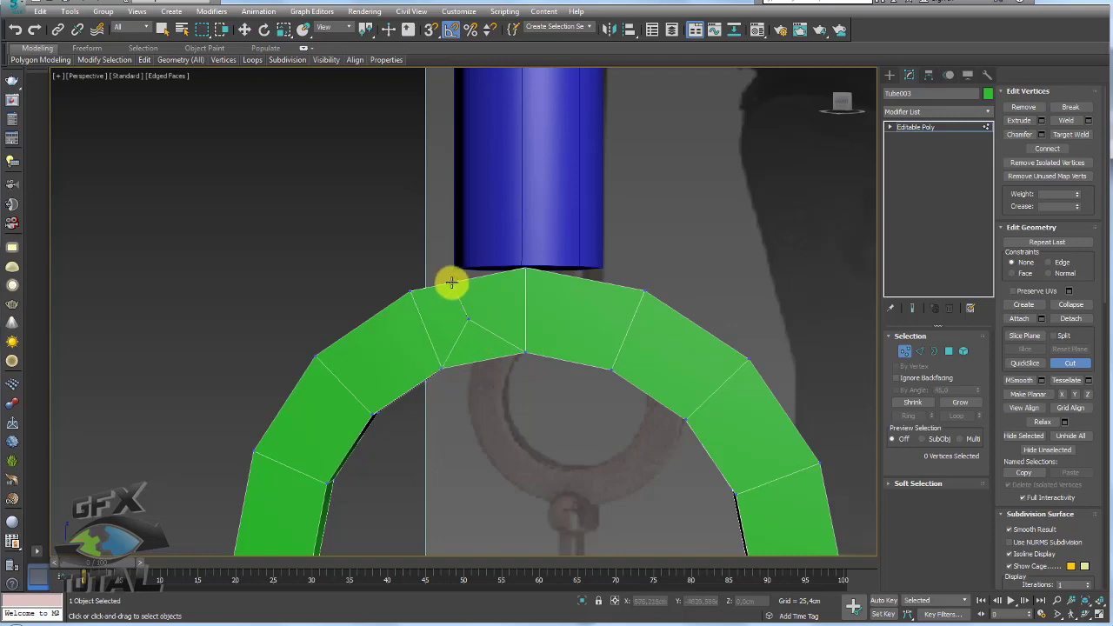
right_click(542, 281)
- Delete the ring's top polygon beneath the blue cylinder
scroll(589, 353, down, 5)
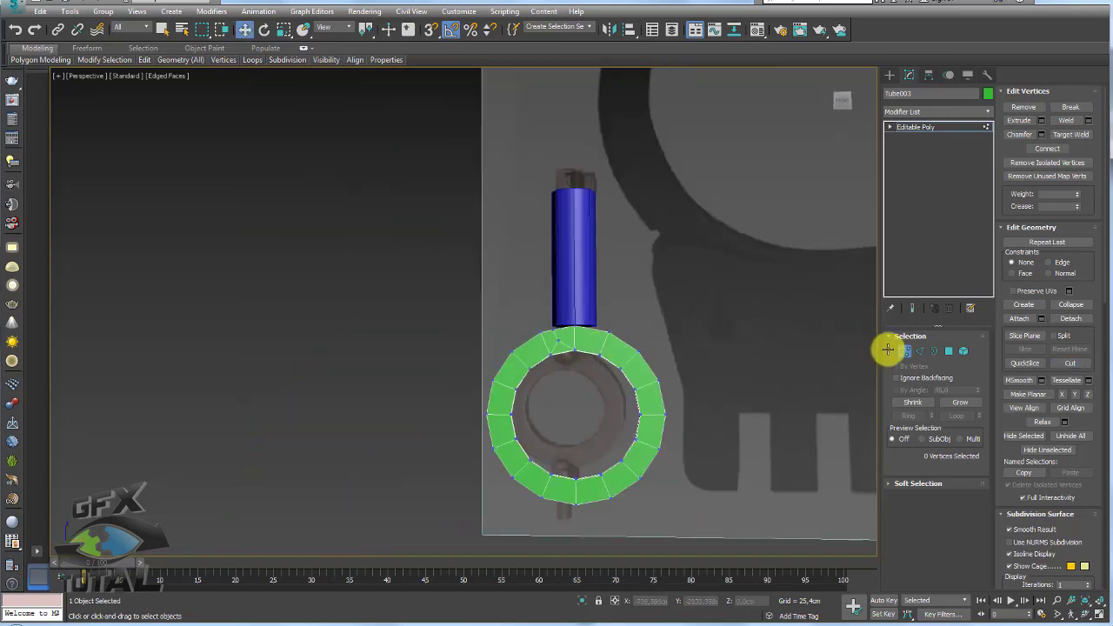
click(948, 351)
click(638, 374)
scroll(588, 339, up, 5)
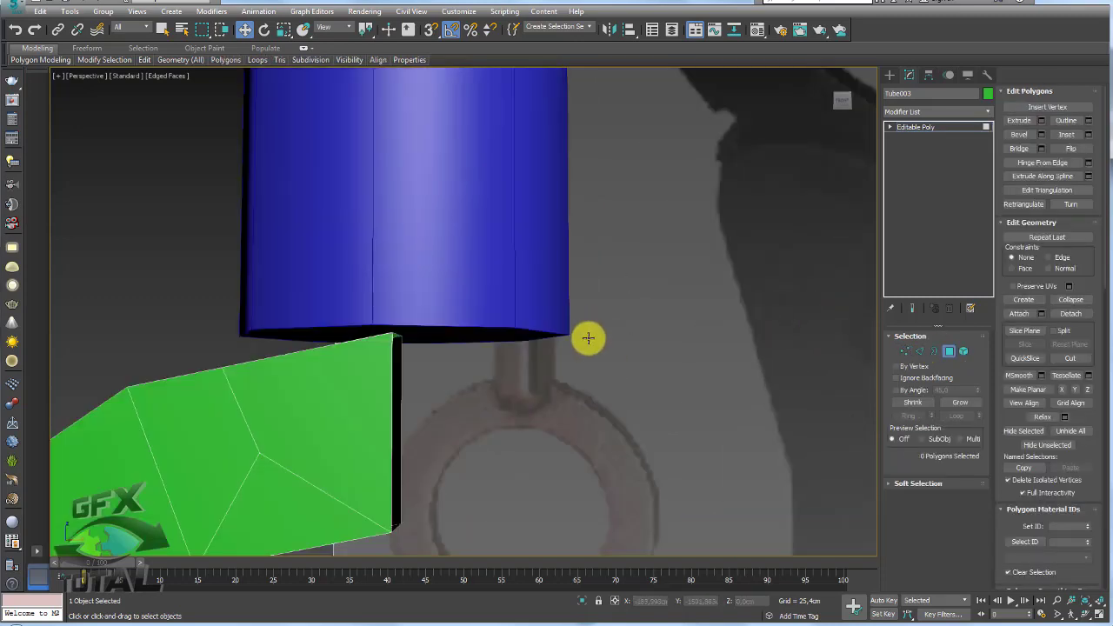
click(399, 370)
click(380, 345)
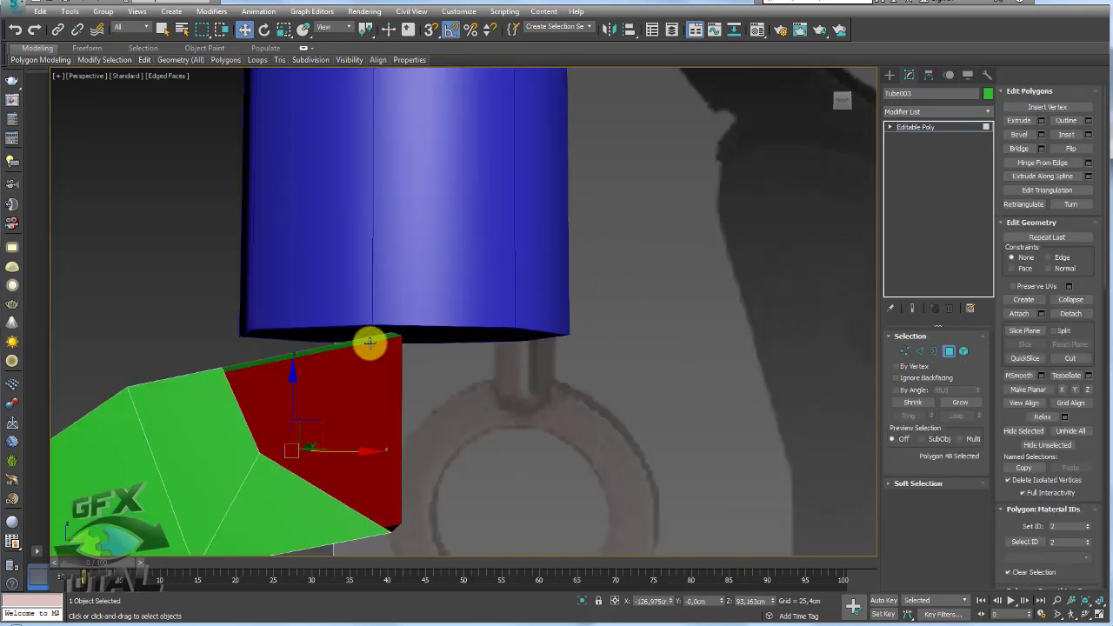
key(Delete)
- Attach the blue cylinder to the ring object
mouse_move(361, 341)
alt+middle_down()
mouse_move(447, 340)
mouse_move(536, 314)
alt+middle_up()
mouse_move(710, 277)
alt+middle_down()
mouse_move(614, 238)
mouse_move(633, 225)
alt+middle_up()
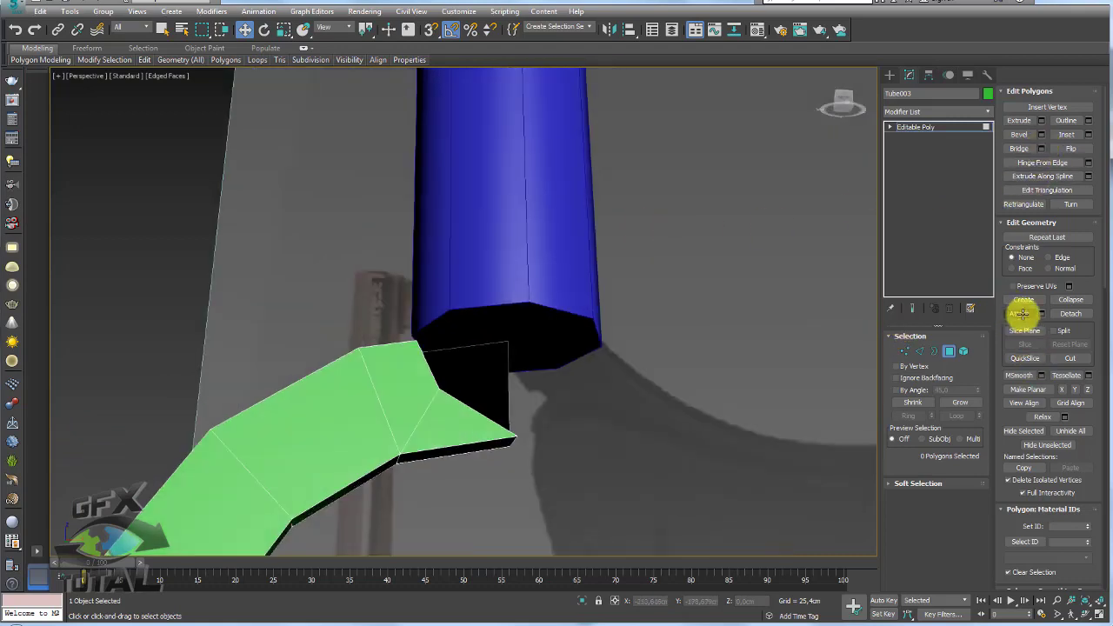
click(1019, 313)
click(538, 253)
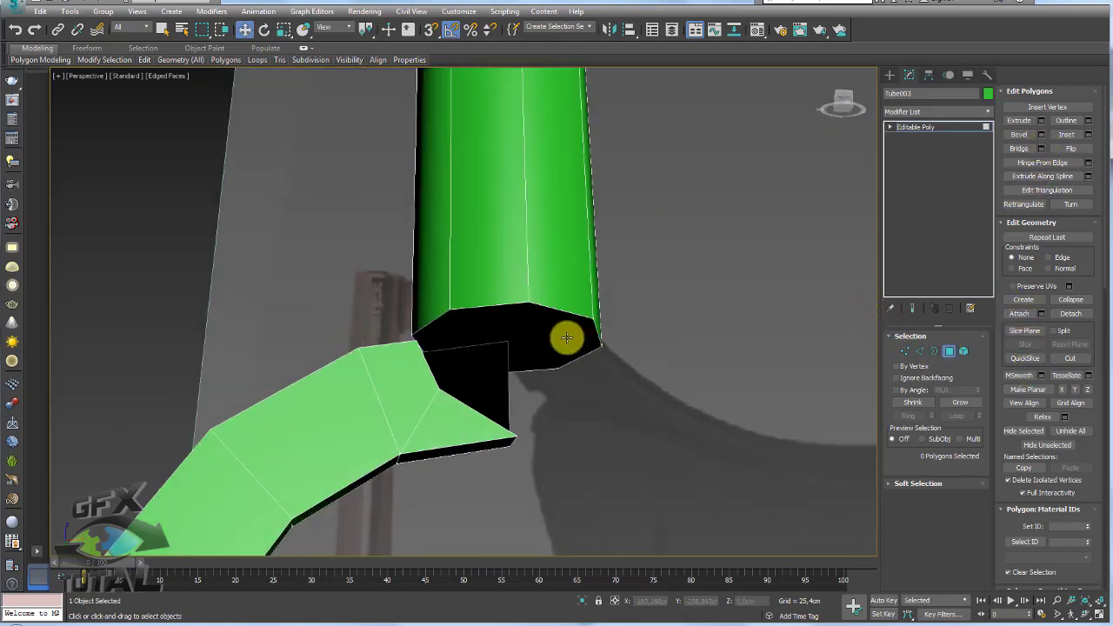
- Bridge the ring opening edges to the cylinder's bottom border edges
click(919, 351)
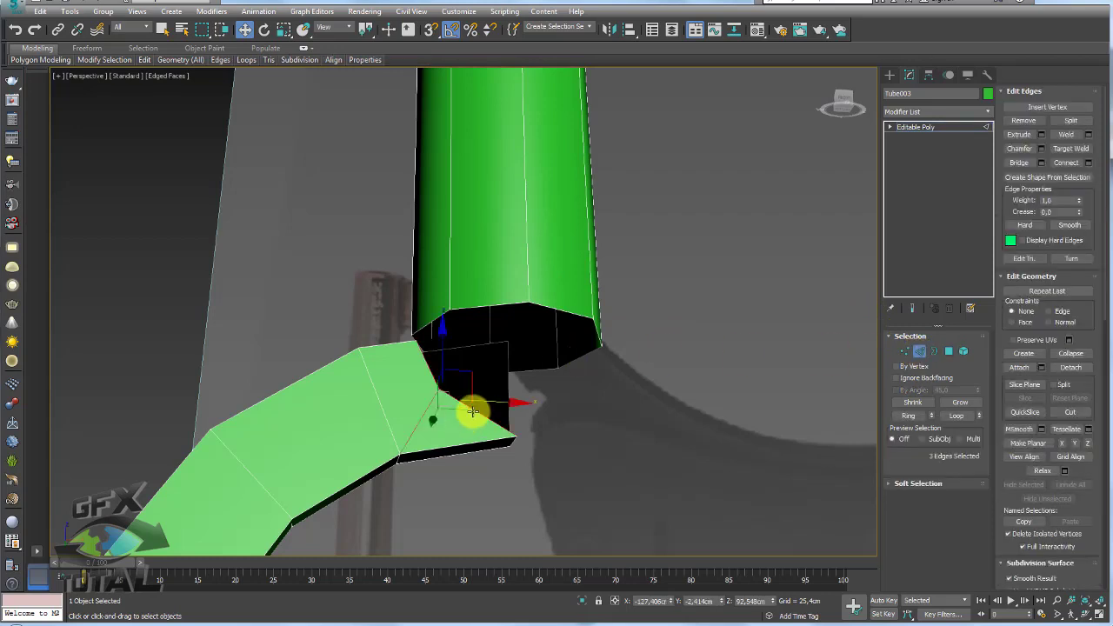
click(430, 372)
ctrl+click(479, 303)
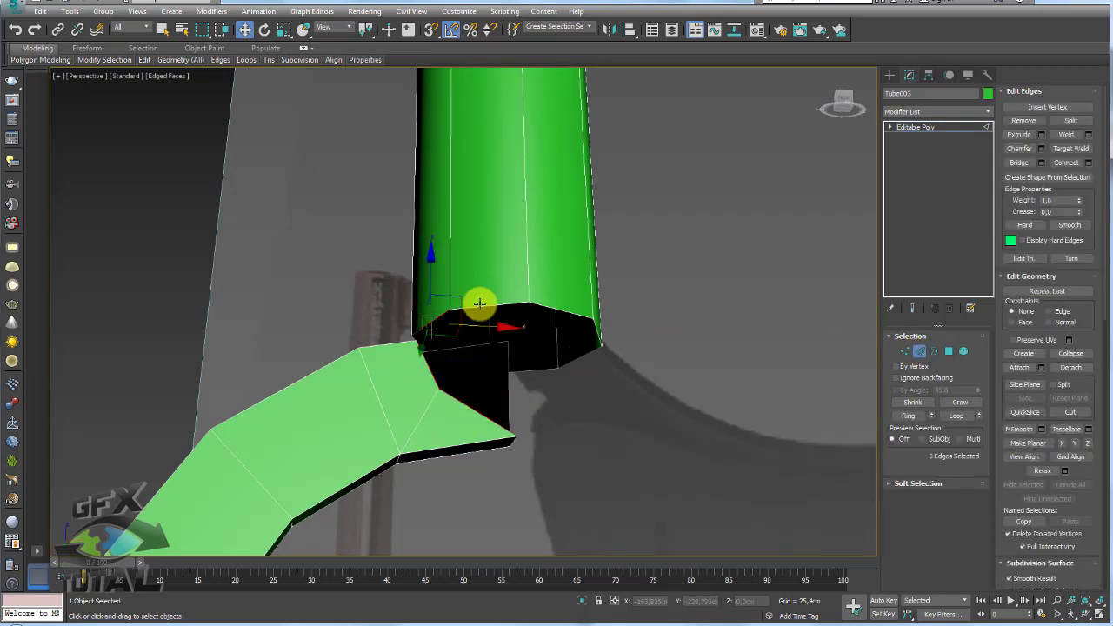
ctrl+click(530, 304)
click(1019, 160)
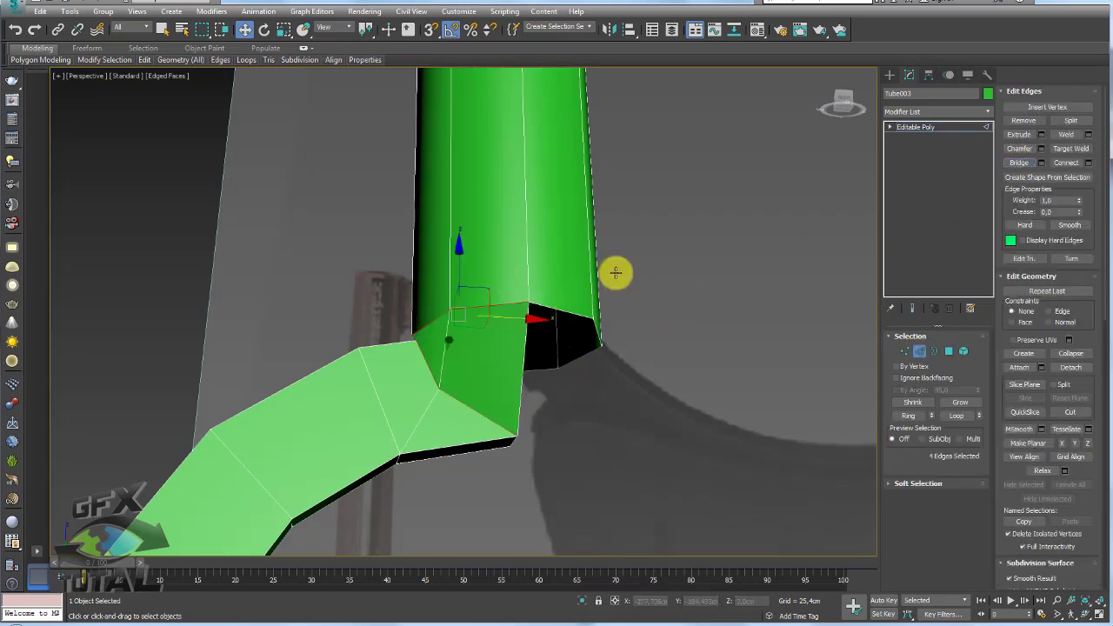
mouse_move(616, 268)
alt+middle_down()
mouse_move(470, 361)
mouse_move(409, 333)
mouse_move(440, 357)
mouse_move(472, 360)
mouse_move(489, 340)
mouse_move(504, 343)
alt+middle_up()
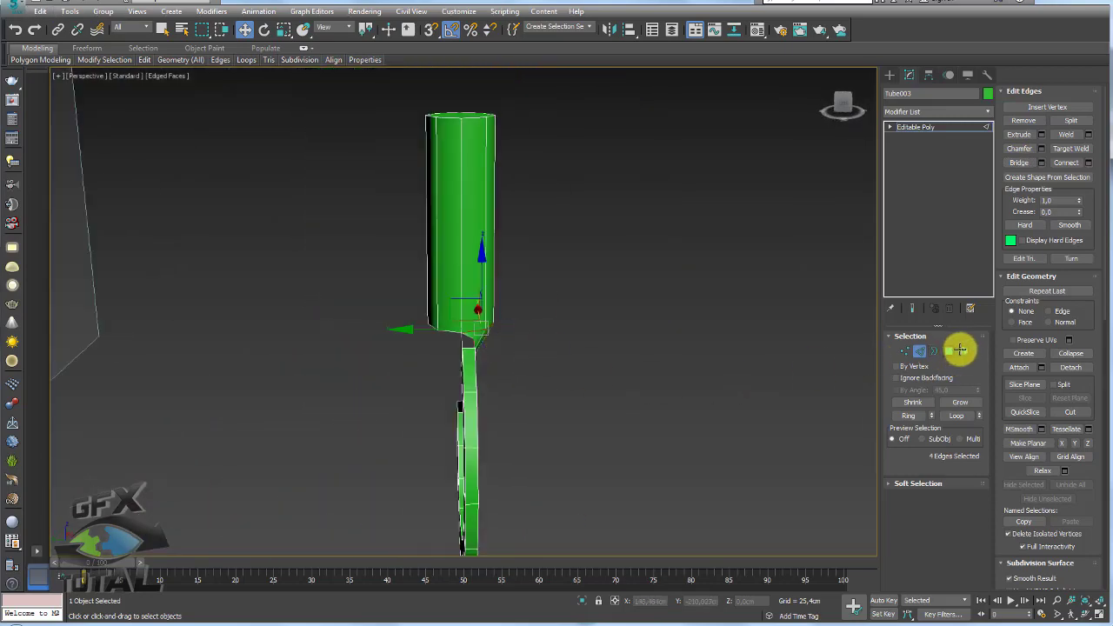
click(961, 350)
middle_drag(604, 410, 628, 350)
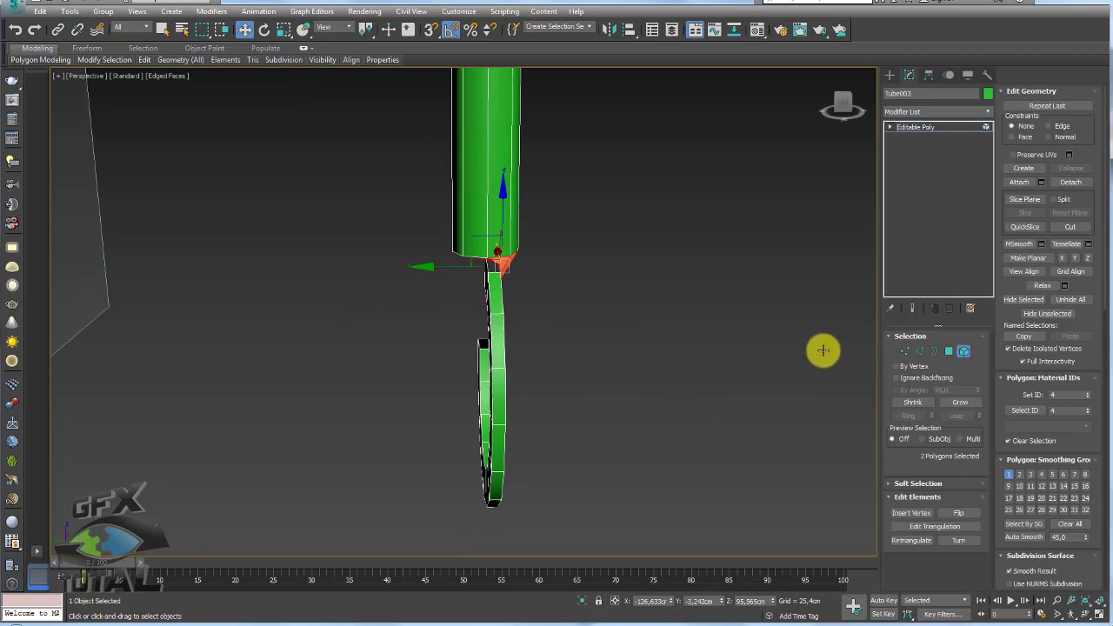
- Select only the hook's polygons and shift them slightly along Y
key(ctrl+a)
click(949, 350)
alt+middle_drag(586, 216, 617, 169)
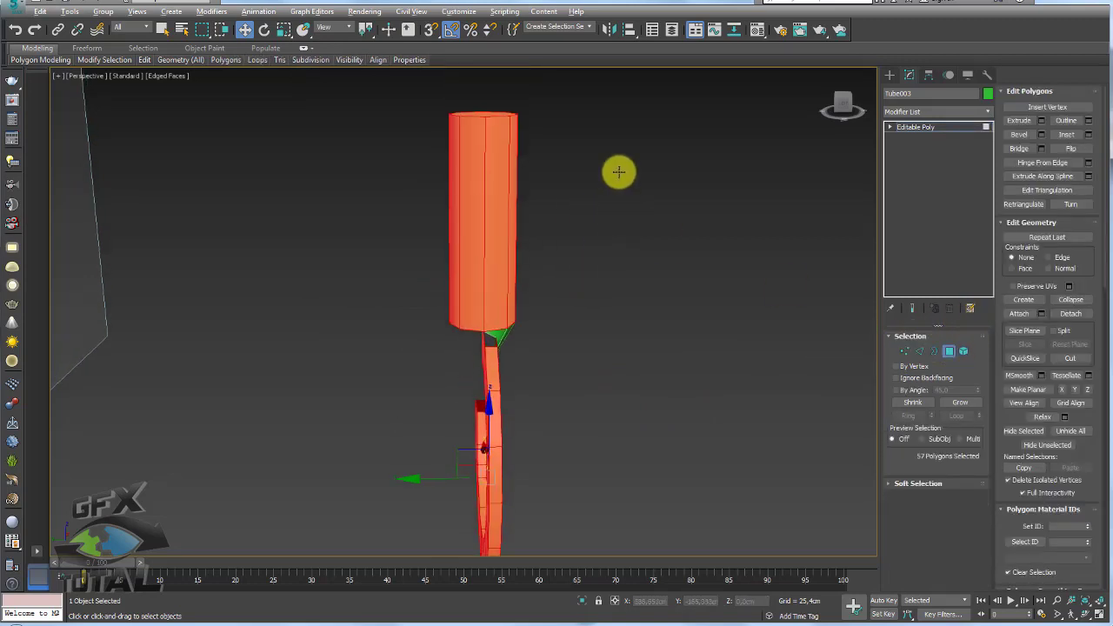
alt+drag(510, 149, 514, 340)
scroll(487, 366, up, 5)
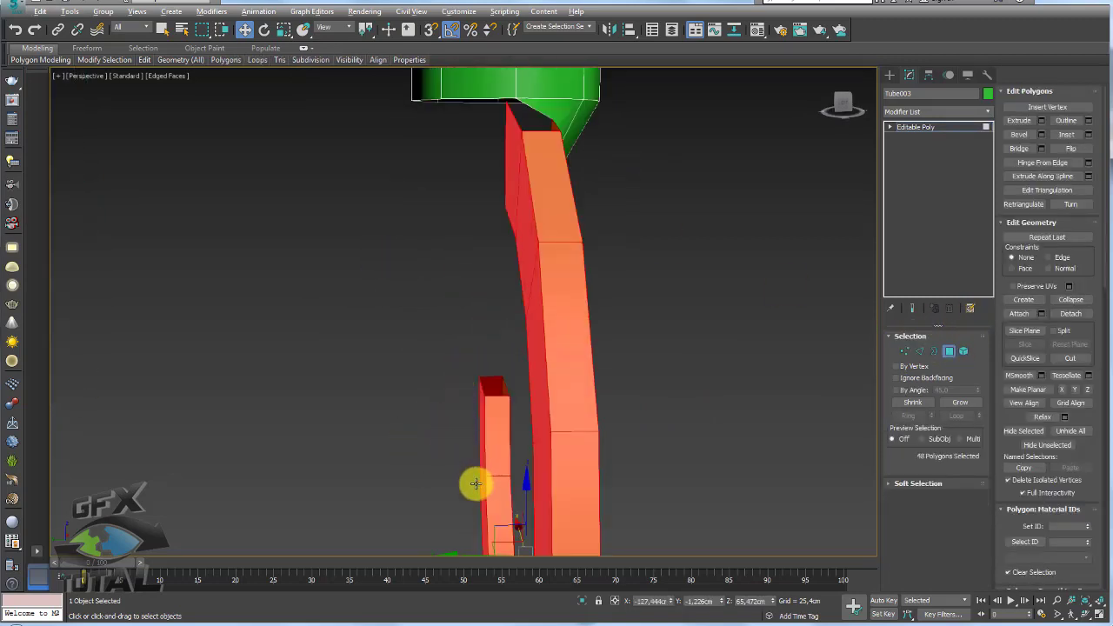
mouse_move(473, 479)
alt+middle_down()
mouse_move(472, 371)
mouse_move(451, 432)
alt+middle_up()
drag(450, 451, 442, 456)
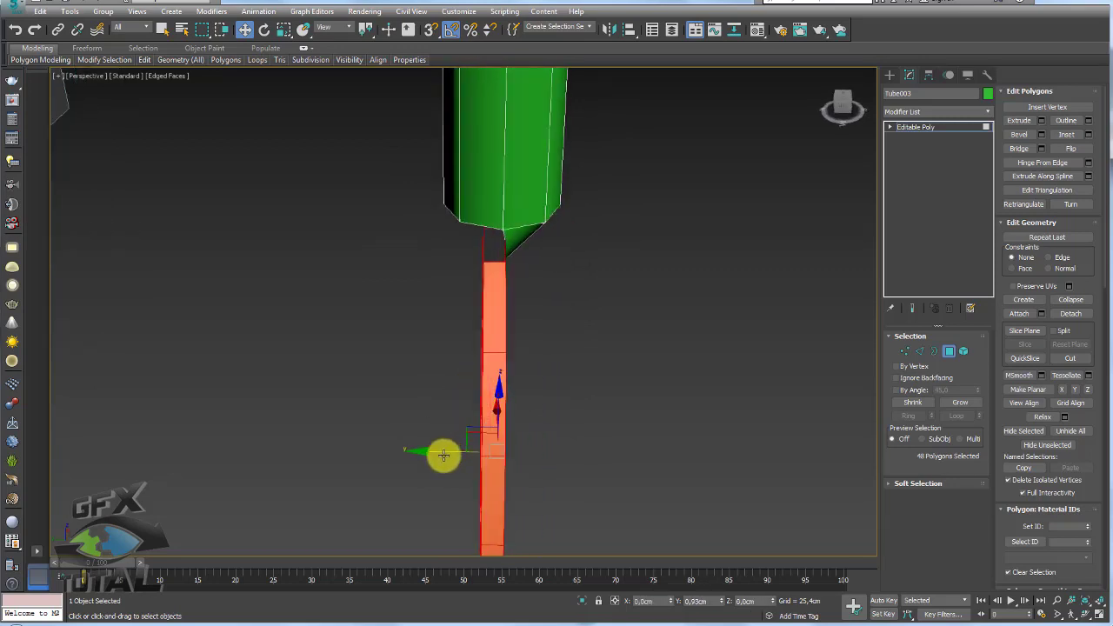
- Lower the C-shaped hook slightly along Z
alt+middle_drag(441, 456, 530, 308)
scroll(542, 244, up, 5)
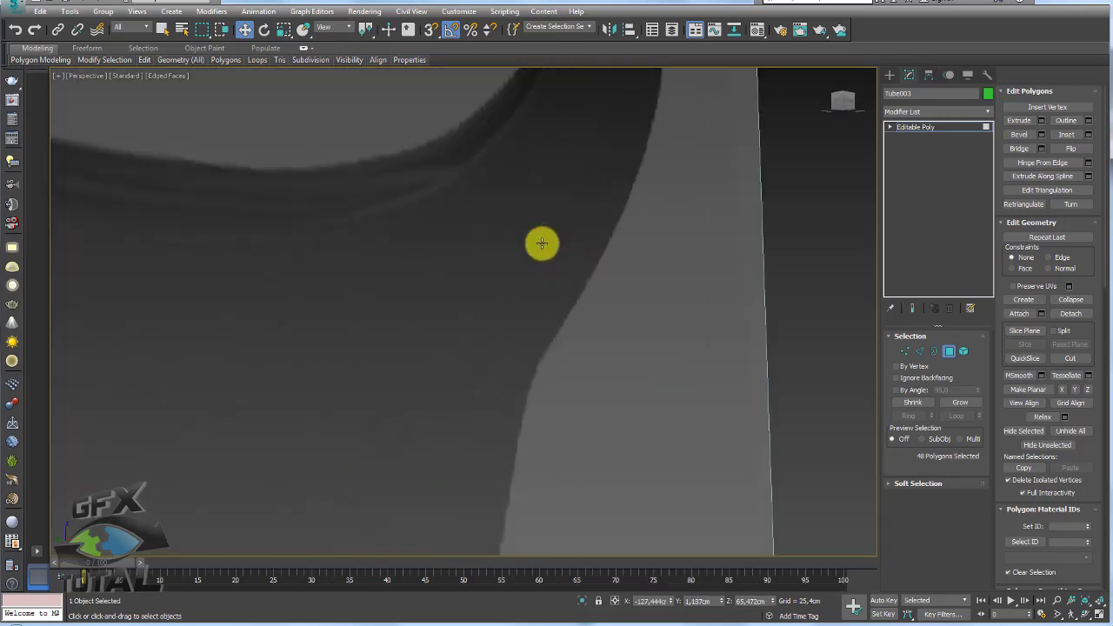
scroll(533, 262, up, 3)
scroll(532, 262, down, 5)
alt+middle_drag(484, 199, 551, 331)
scroll(527, 293, up, 2)
scroll(547, 266, up, 2)
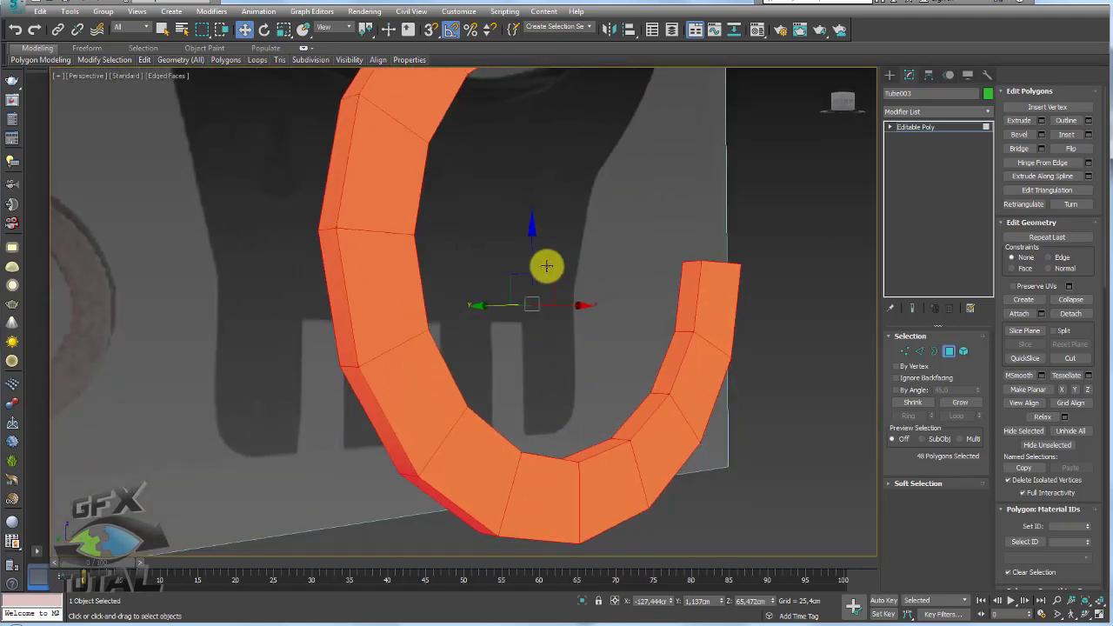
drag(533, 249, 531, 274)
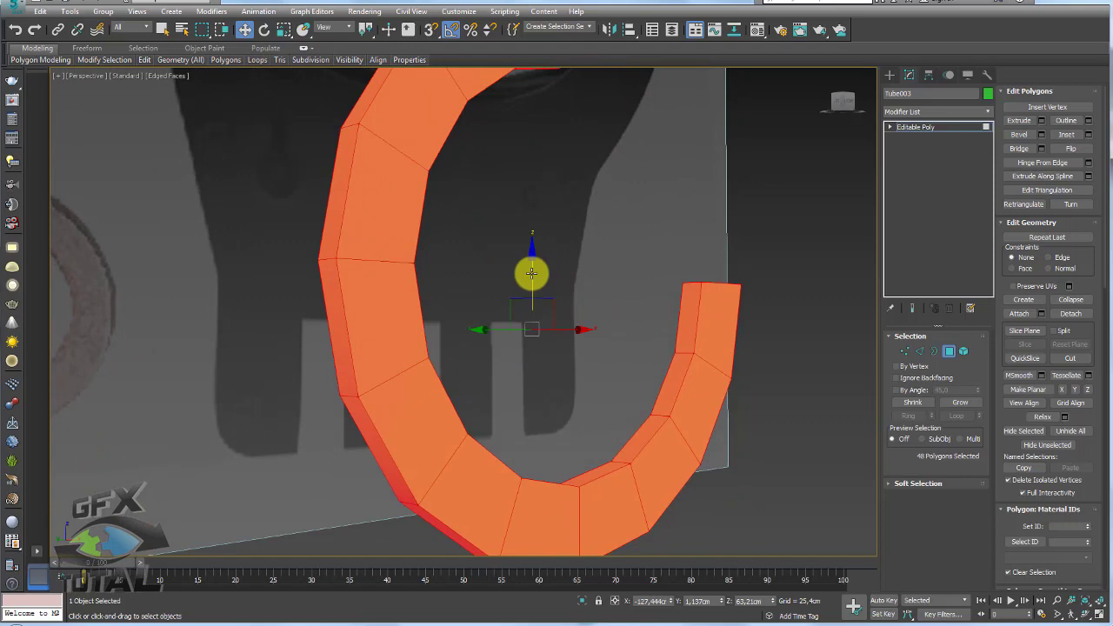
- Connect two junction edges to add an edge loop around the cylinder junction
alt+middle_drag(531, 274, 567, 353)
scroll(567, 353, down, 3)
key(2)
click(586, 252)
scroll(586, 251, up, 3)
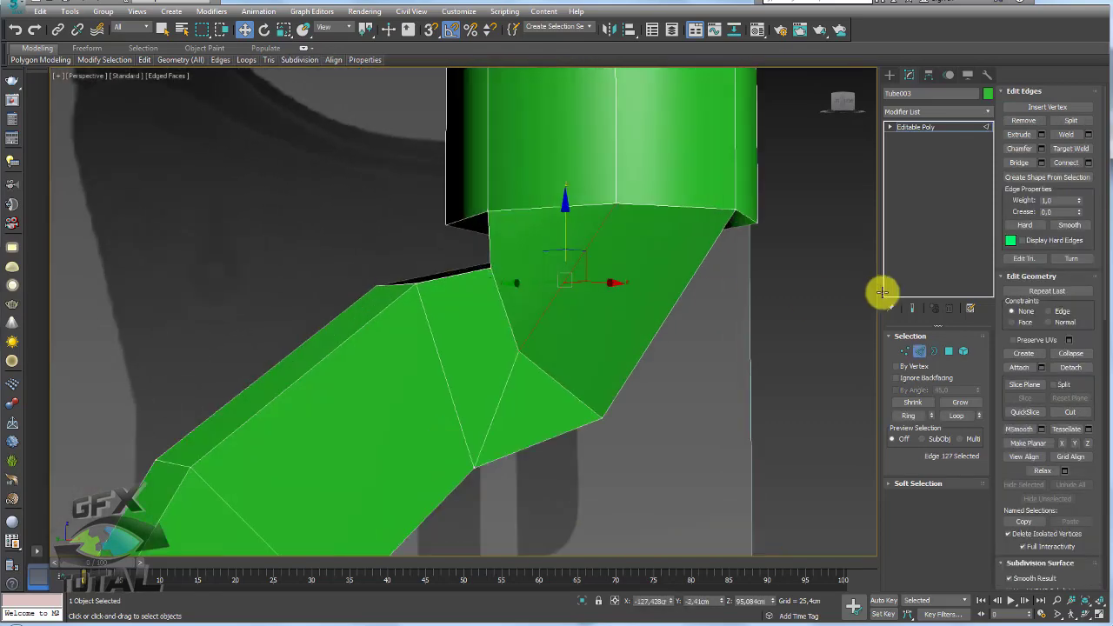
click(907, 414)
click(1068, 163)
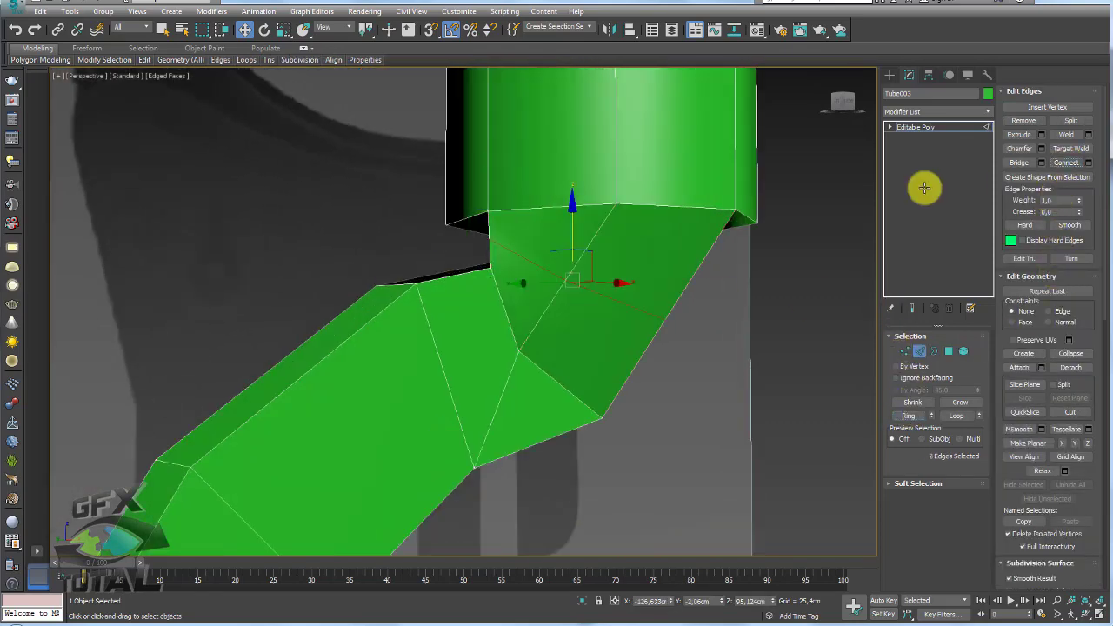
- Select further junction edges, then return to Editable Poly object level
mouse_move(599, 297)
alt+middle_down()
mouse_move(599, 310)
mouse_move(643, 282)
mouse_move(678, 316)
mouse_move(772, 238)
mouse_move(589, 273)
mouse_move(652, 266)
mouse_move(579, 258)
alt+middle_up()
click(574, 298)
click(582, 278)
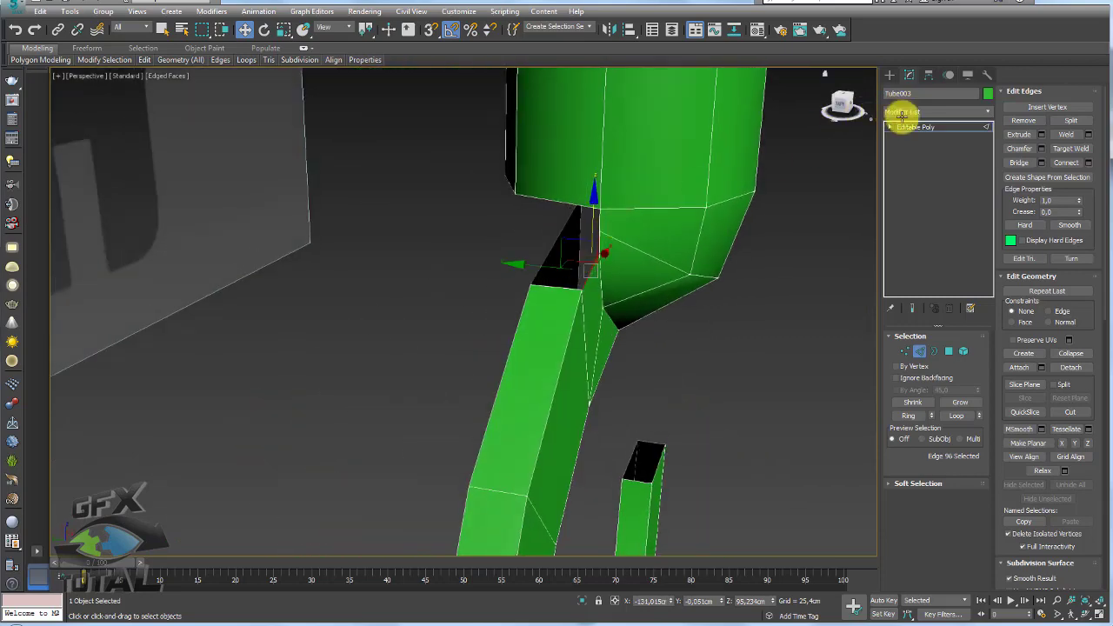
click(915, 127)
mouse_move(663, 221)
alt+middle_down()
mouse_move(621, 235)
mouse_move(641, 247)
mouse_move(614, 274)
mouse_move(641, 241)
mouse_move(616, 247)
mouse_move(629, 229)
mouse_move(601, 214)
mouse_move(852, 187)
alt+middle_up()
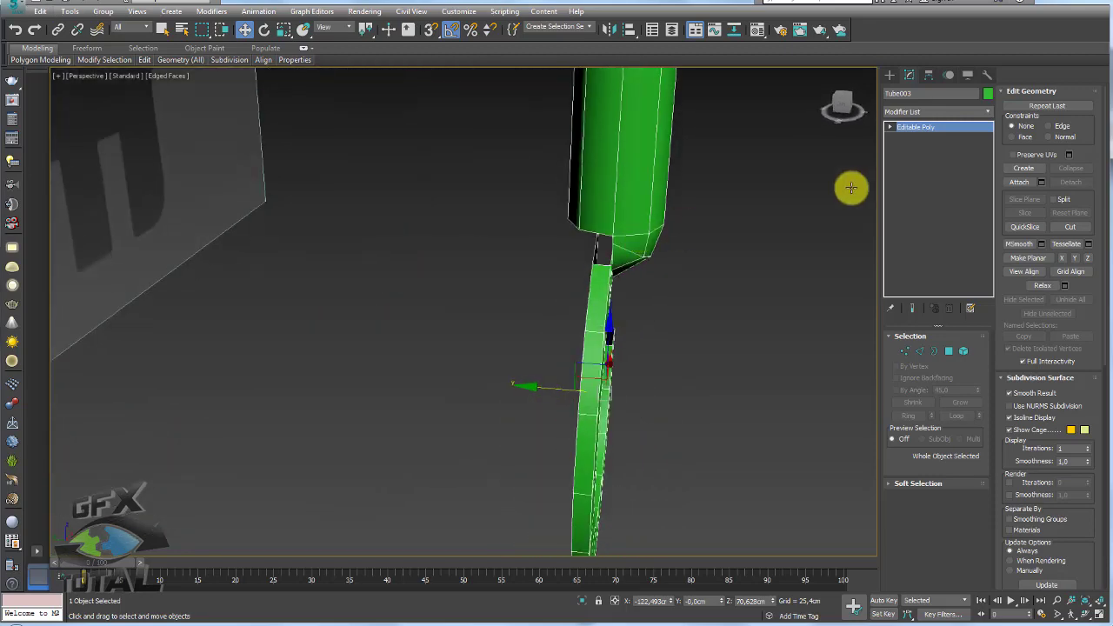
- Add a Symmetry modifier to the hook mirroring across the Z axis
click(979, 112)
scroll(970, 348, down, 15)
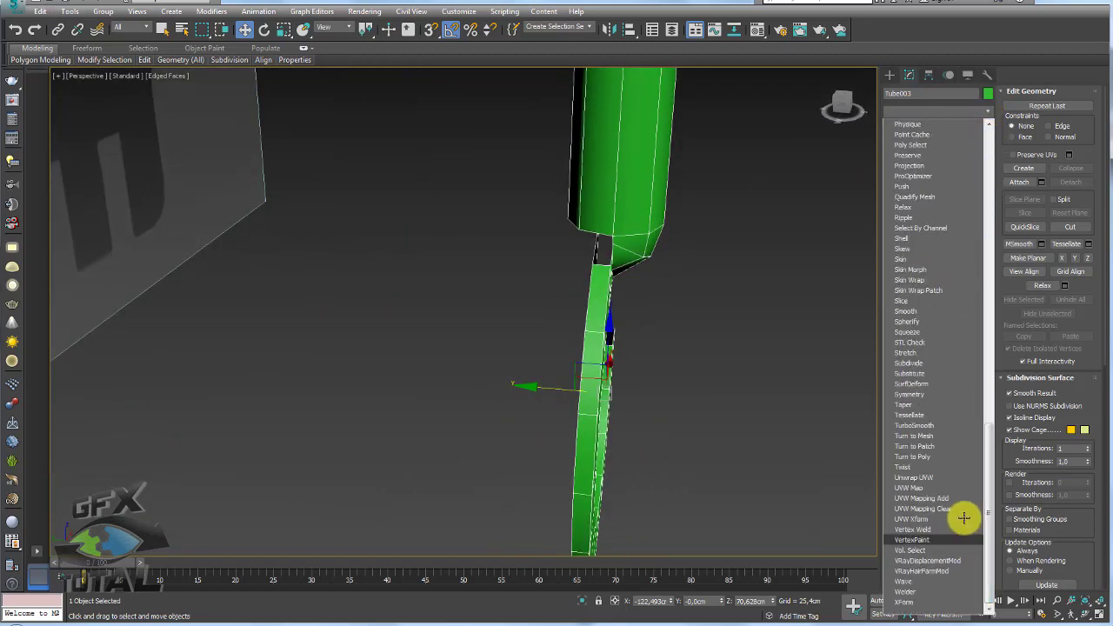
click(928, 393)
click(929, 359)
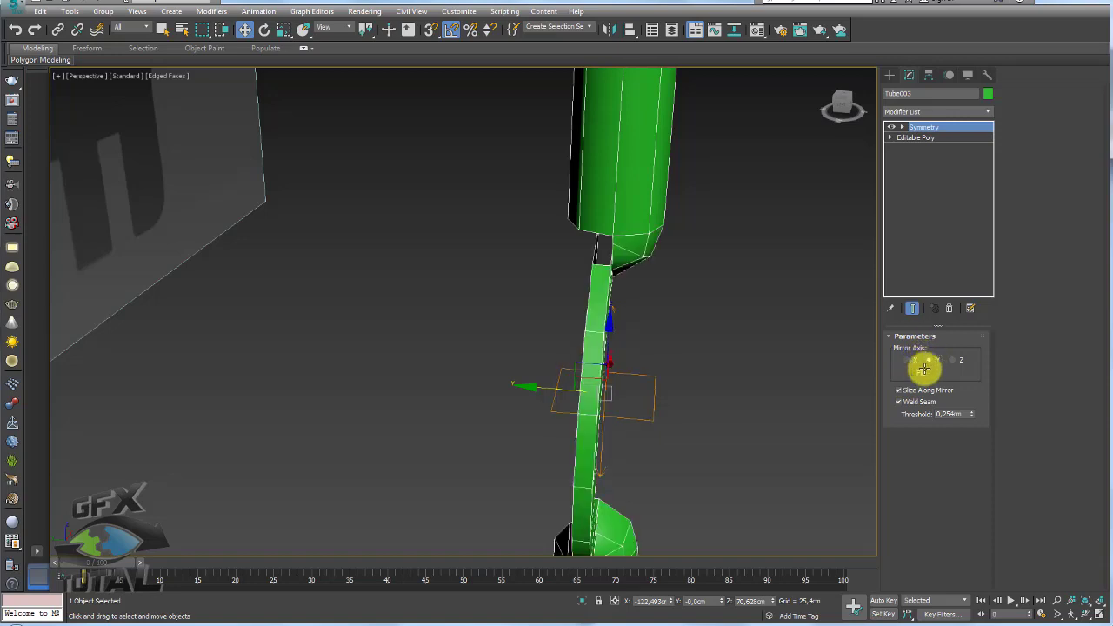
click(951, 360)
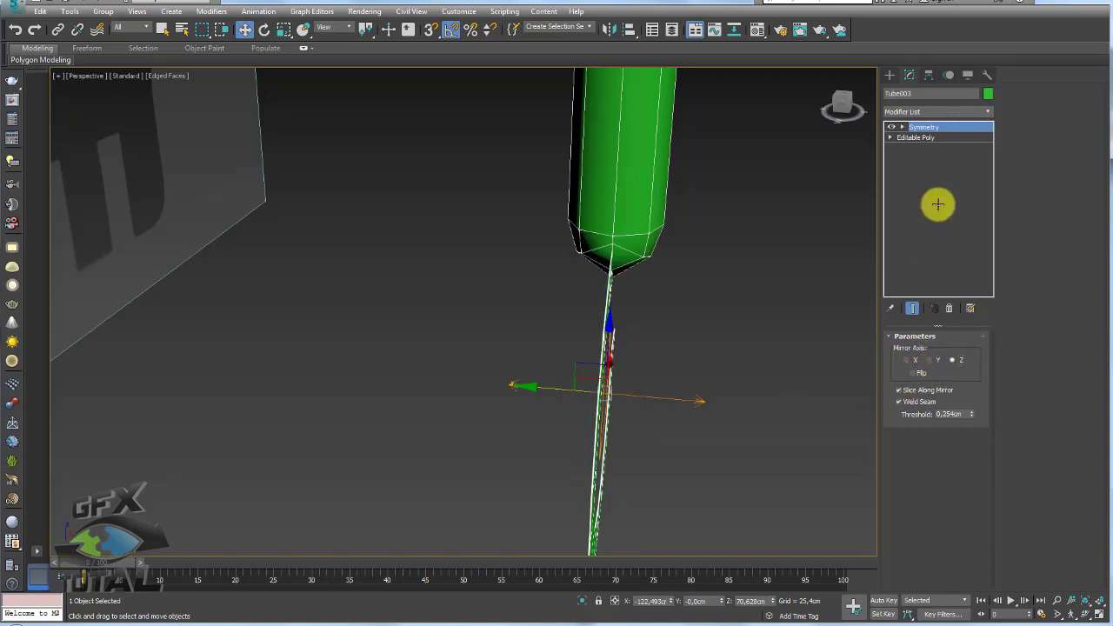
click(915, 137)
mouse_move(743, 266)
alt+middle_down()
mouse_move(719, 255)
mouse_move(862, 174)
alt+middle_up()
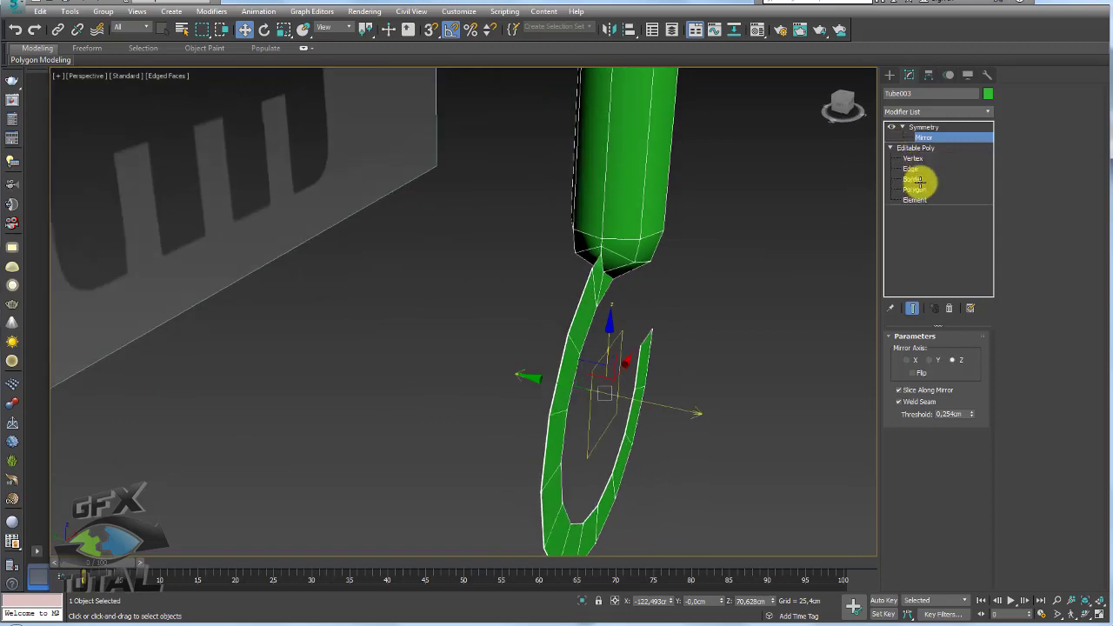
- With Show End Result on, offset a strip of hook polygons along Y
click(919, 187)
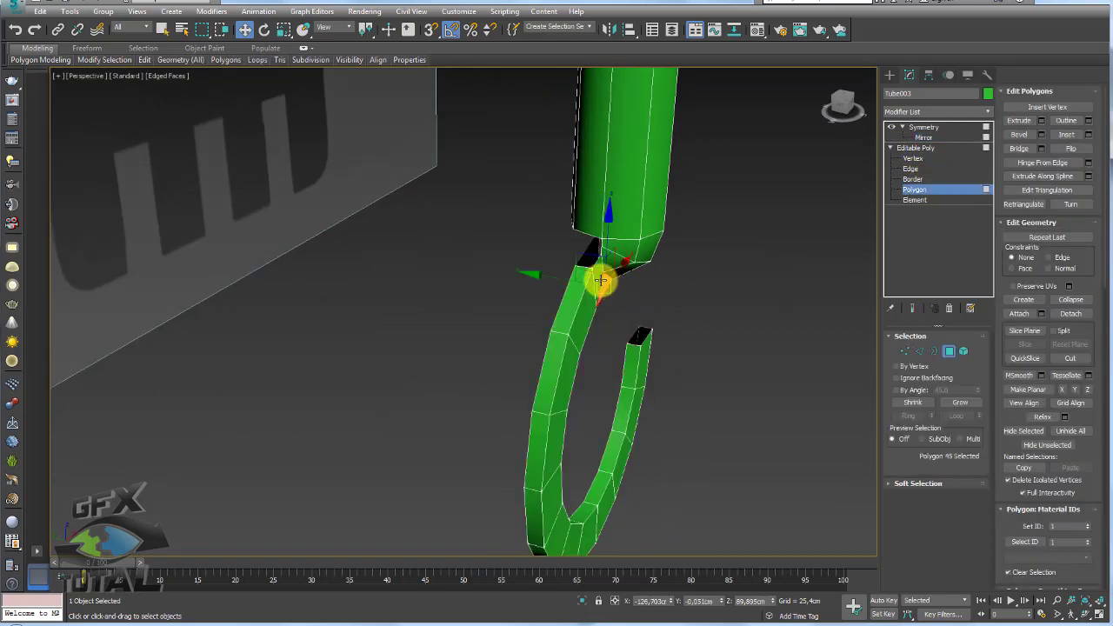
mouse_move(599, 281)
mouse_down()
mouse_move(564, 368)
mouse_move(572, 534)
mouse_move(597, 534)
mouse_move(610, 519)
mouse_move(621, 443)
mouse_move(652, 370)
mouse_up()
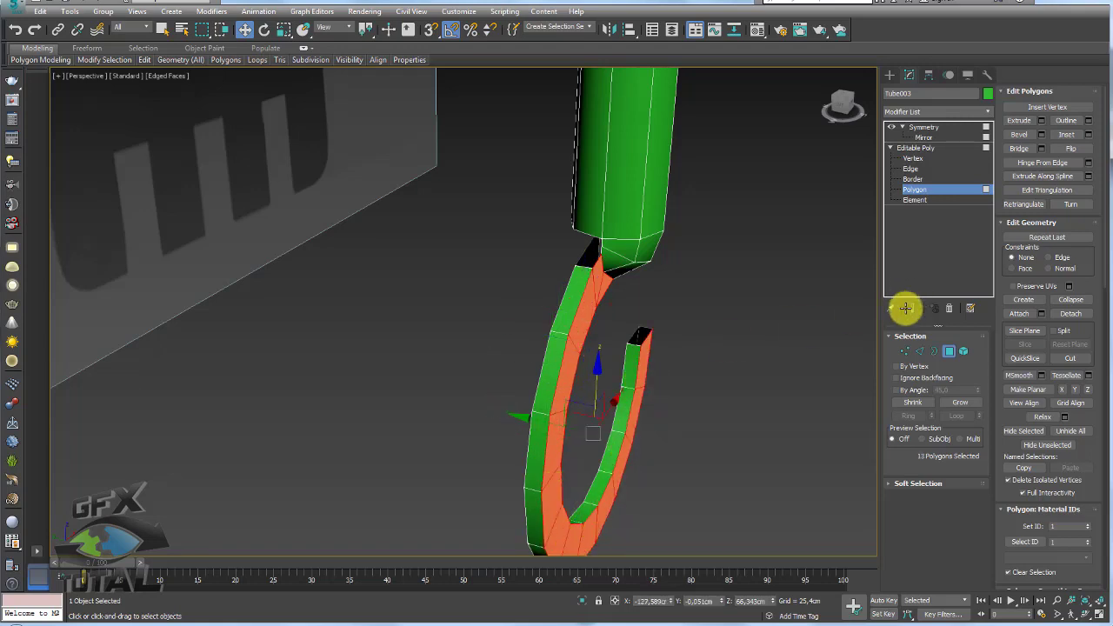
click(910, 308)
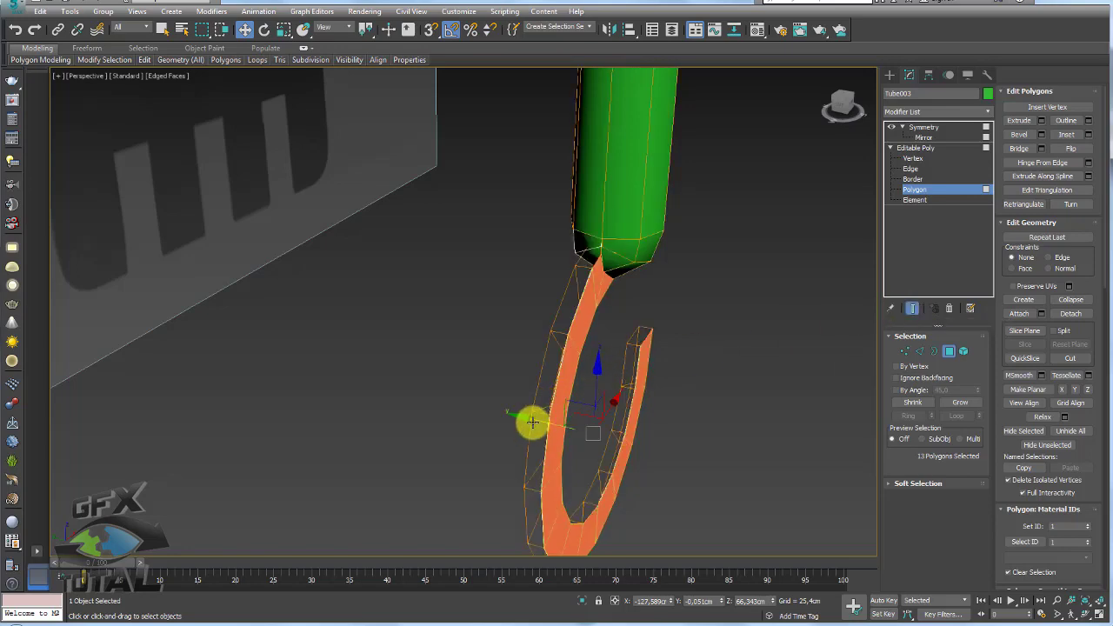
drag(532, 422, 540, 428)
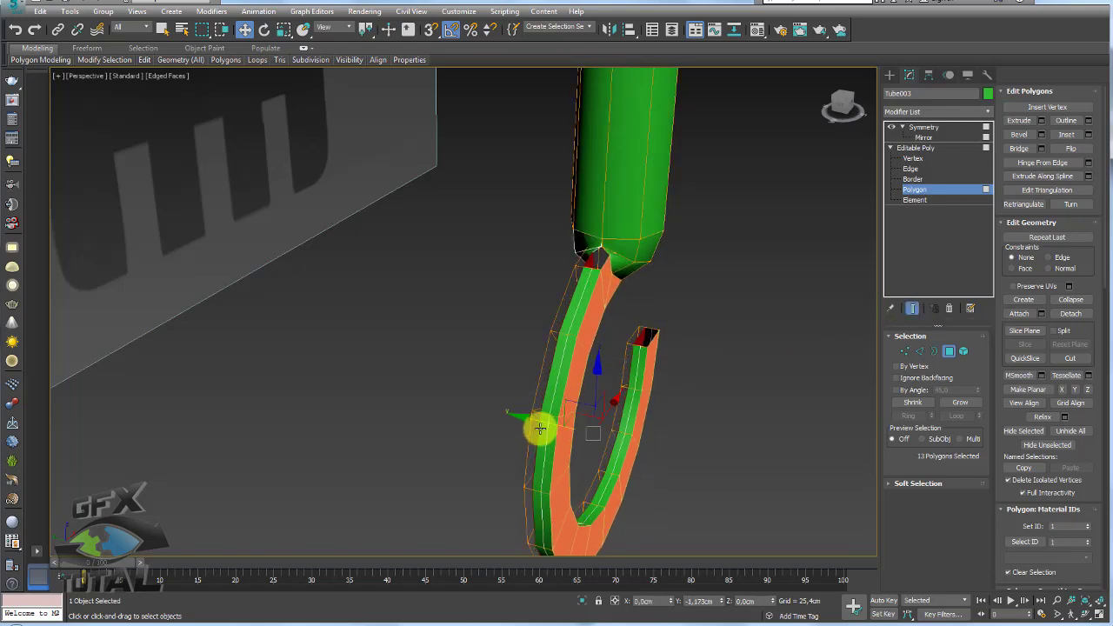
mouse_move(658, 354)
alt+middle_down()
mouse_move(634, 353)
mouse_move(637, 271)
alt+middle_up()
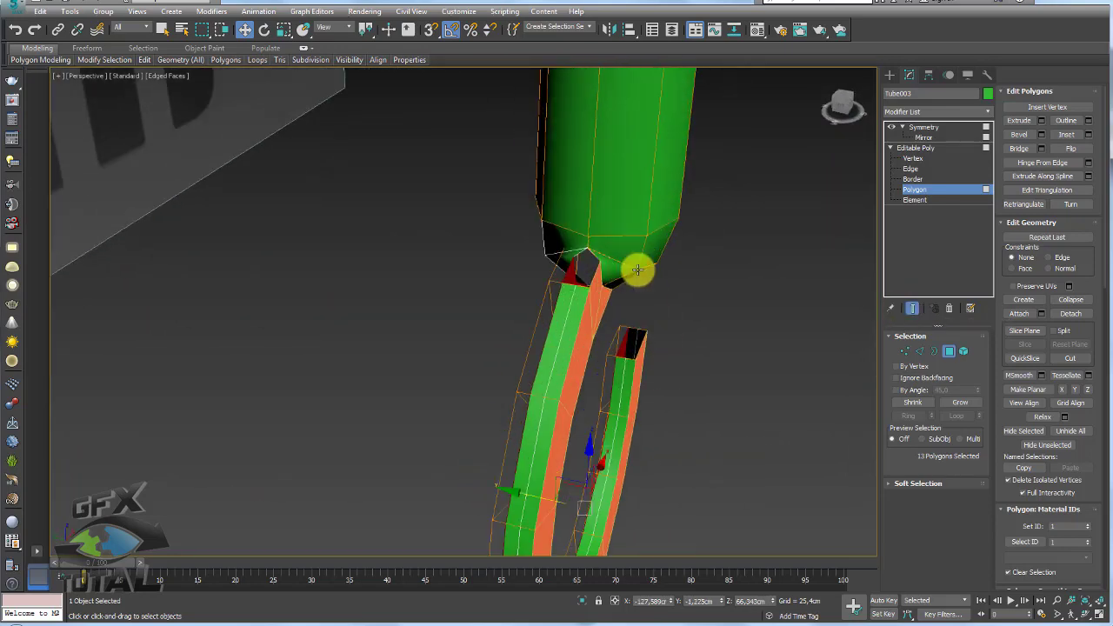
- Collapse the Symmetry modifier and bridge the two gap edges at the joint
right_click(638, 270)
click(795, 321)
click(921, 351)
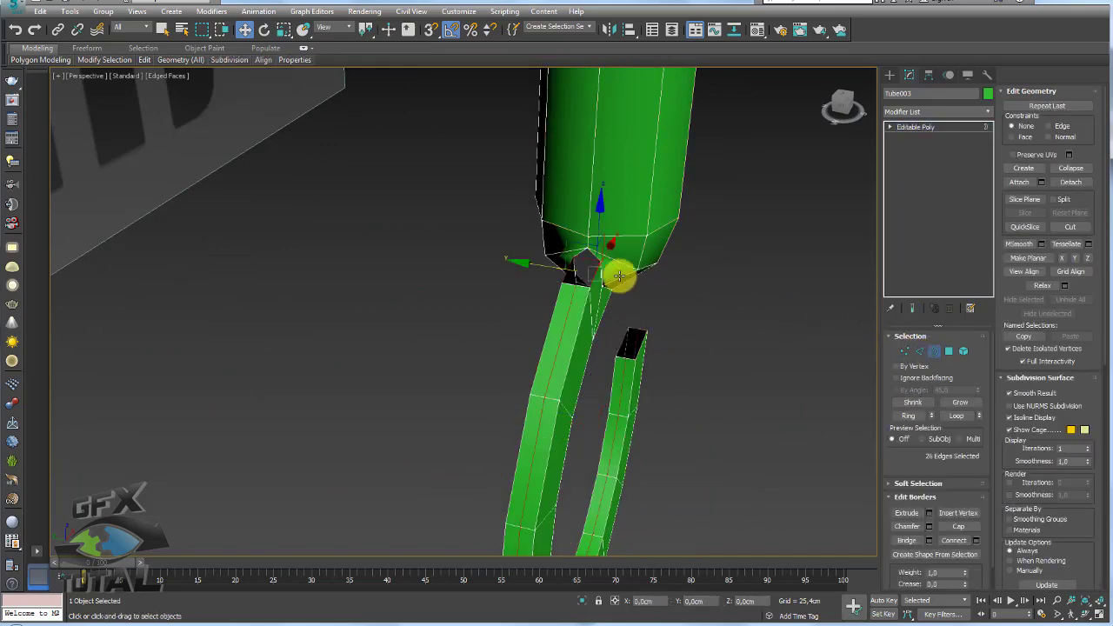
click(597, 261)
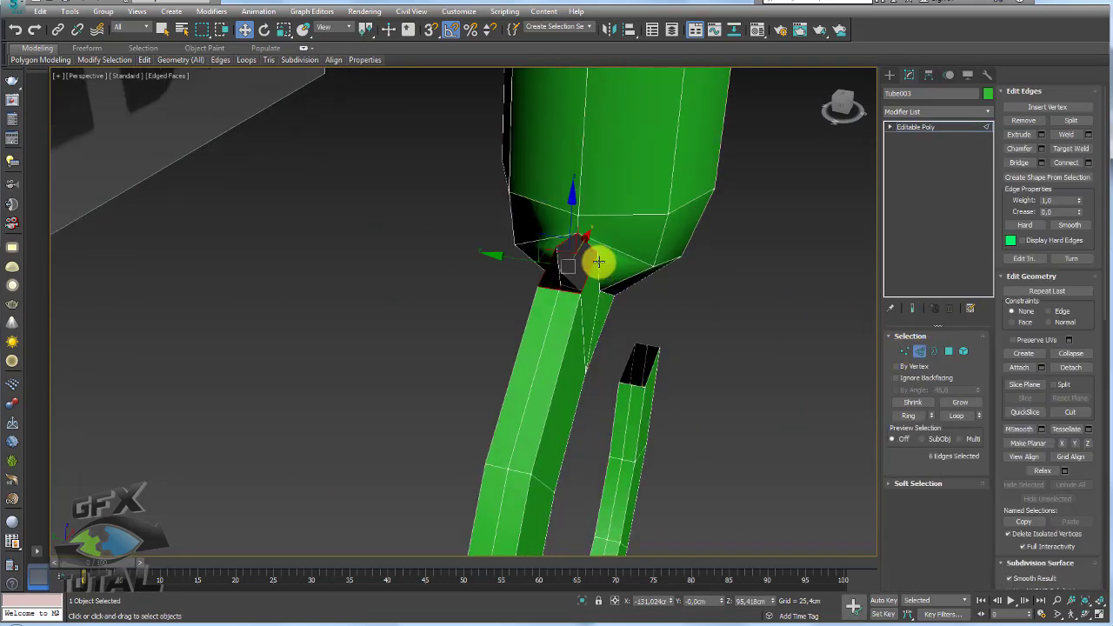
scroll(597, 260, up, 10)
scroll(588, 245, down, 3)
alt+middle_drag(519, 169, 559, 258)
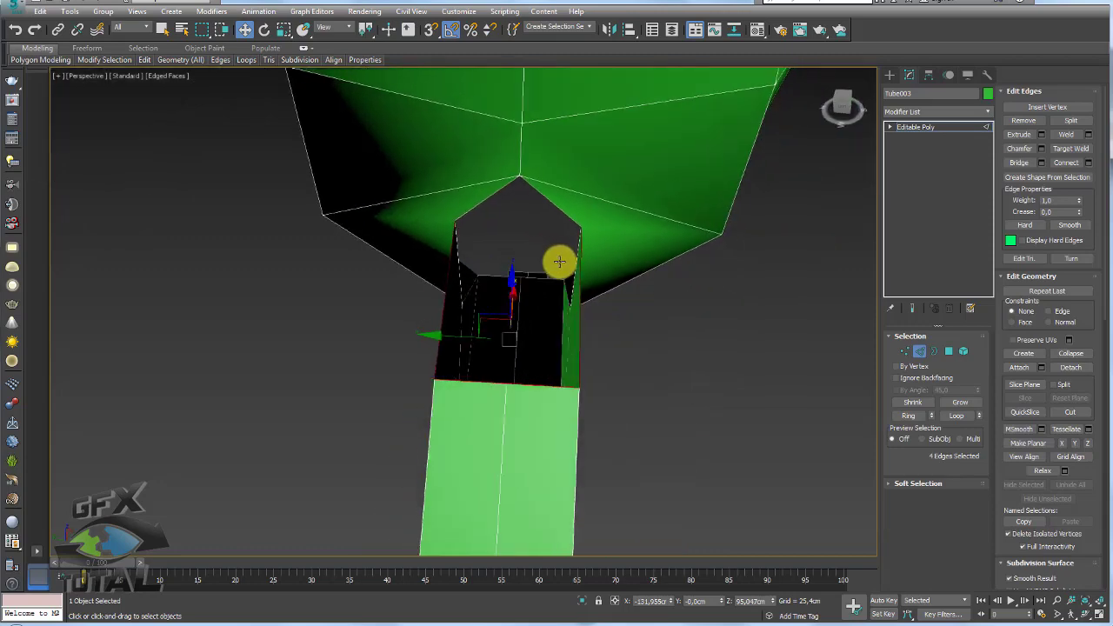
alt+click(509, 392)
alt+middle_drag(509, 392, 574, 366)
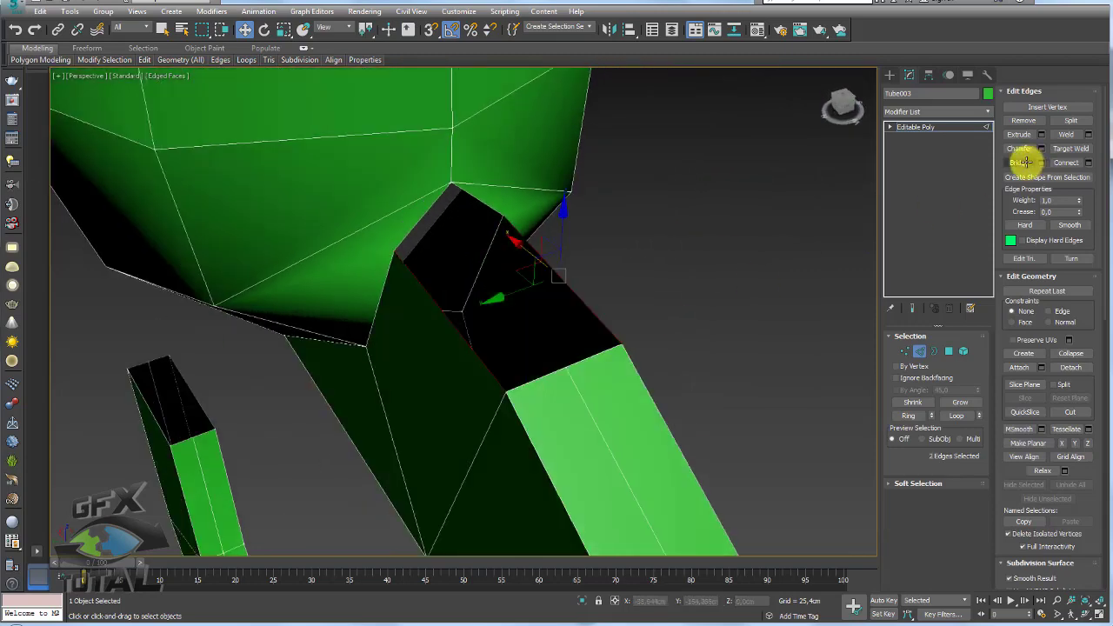
click(1022, 162)
- Connect an edge across the new bridge polygon and raise its two vertices slightly
click(451, 233)
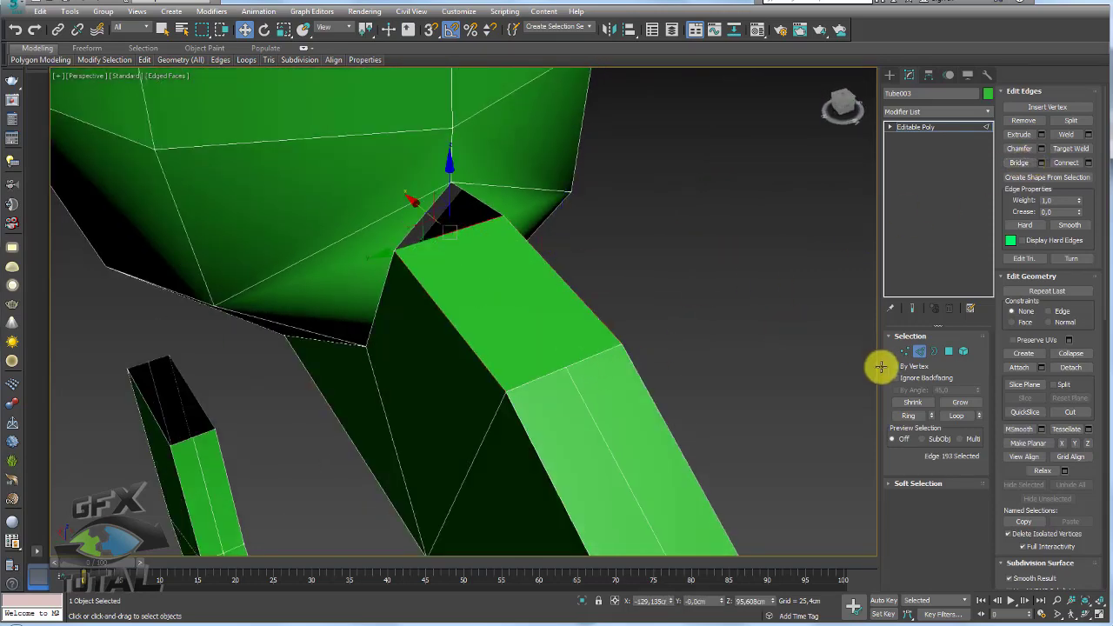
click(904, 416)
click(1066, 163)
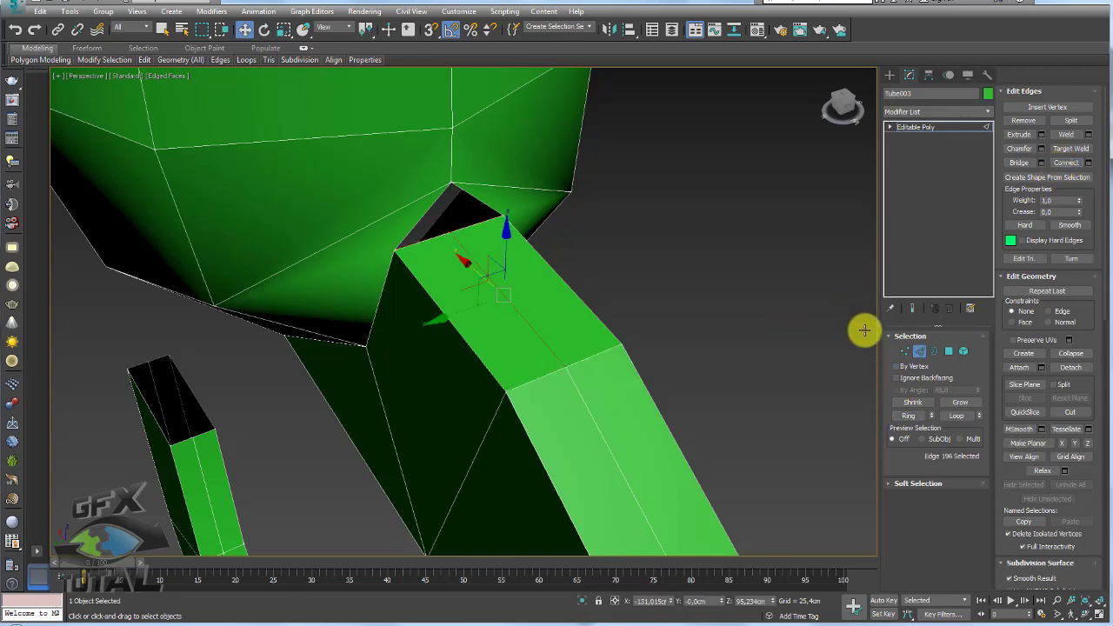
click(905, 351)
click(564, 363)
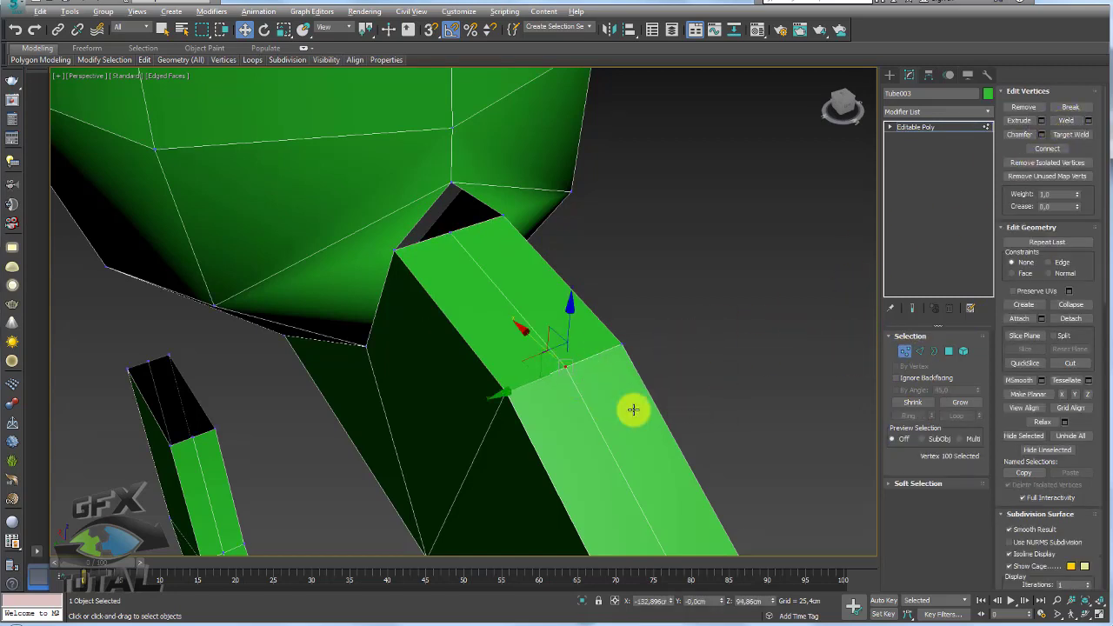
alt+middle_drag(633, 409, 646, 402)
mouse_move(559, 342)
mouse_down()
mouse_move(580, 302)
mouse_move(497, 276)
mouse_up()
mouse_move(497, 276)
alt+middle_down()
mouse_move(460, 251)
mouse_move(510, 223)
mouse_move(570, 308)
alt+middle_up()
- Cap the triangular border hole at the top of the joint
click(933, 350)
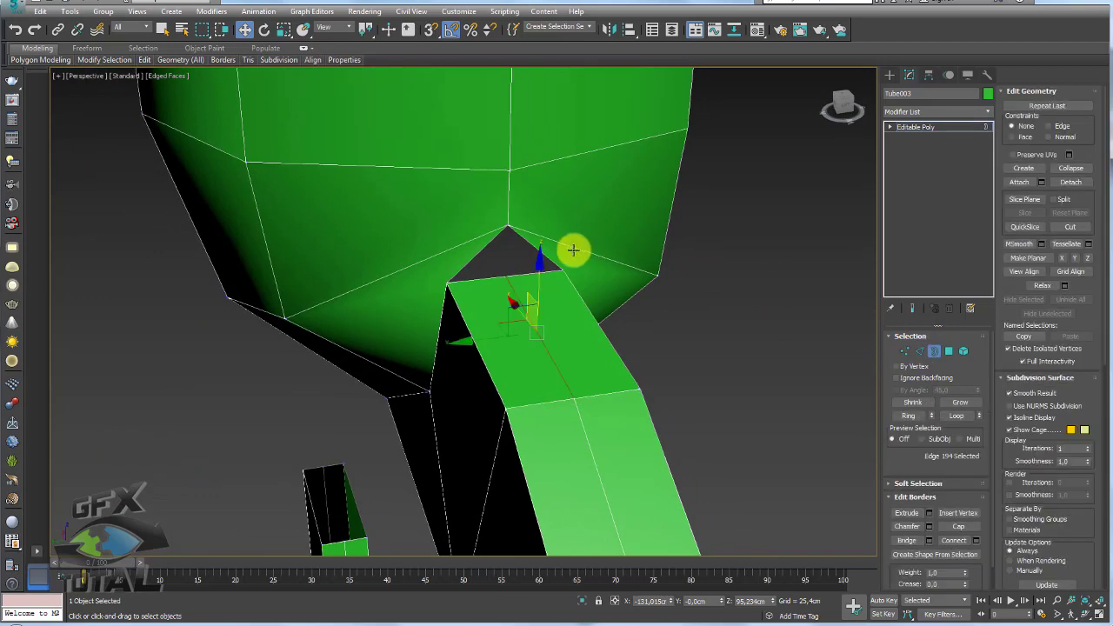
click(545, 256)
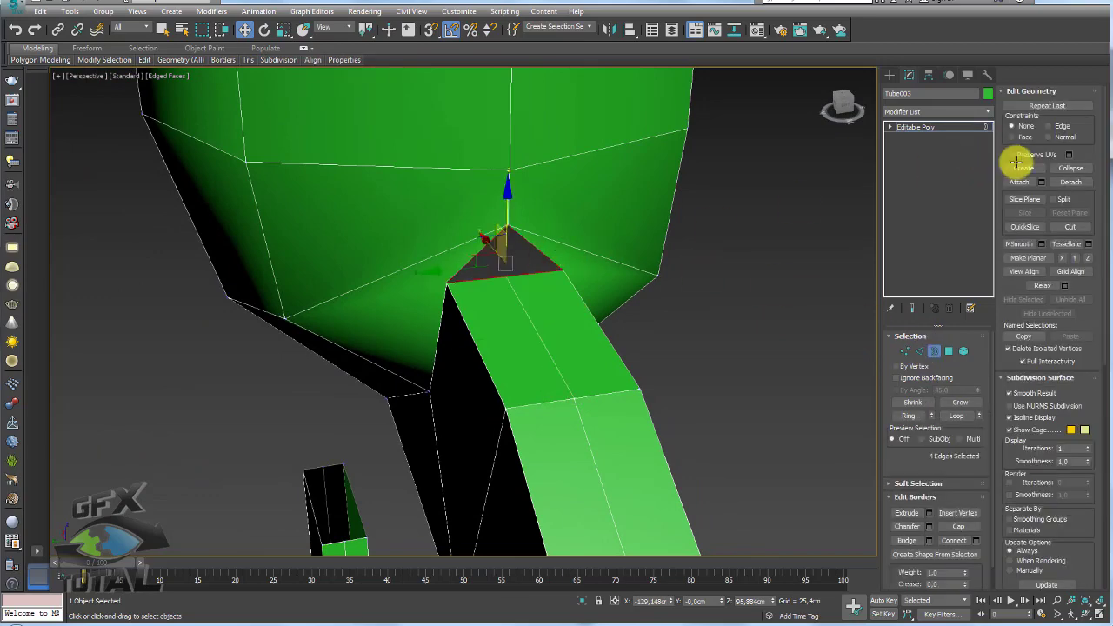
click(962, 525)
click(904, 351)
scroll(487, 278, up, 3)
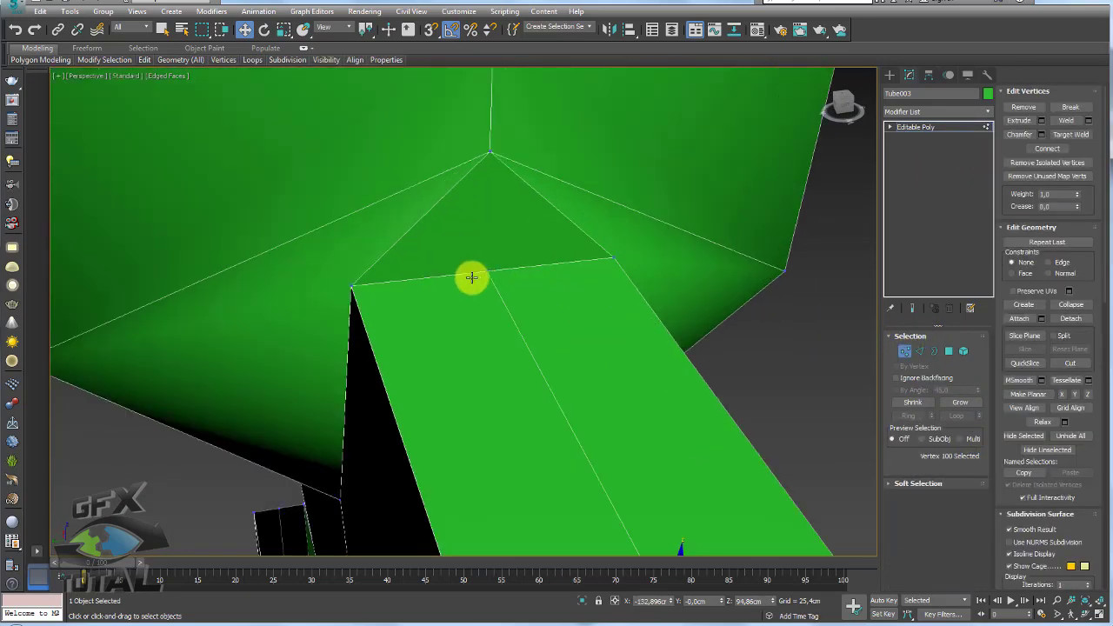
scroll(452, 278, down, 1)
scroll(432, 279, down, 1)
scroll(418, 286, down, 1)
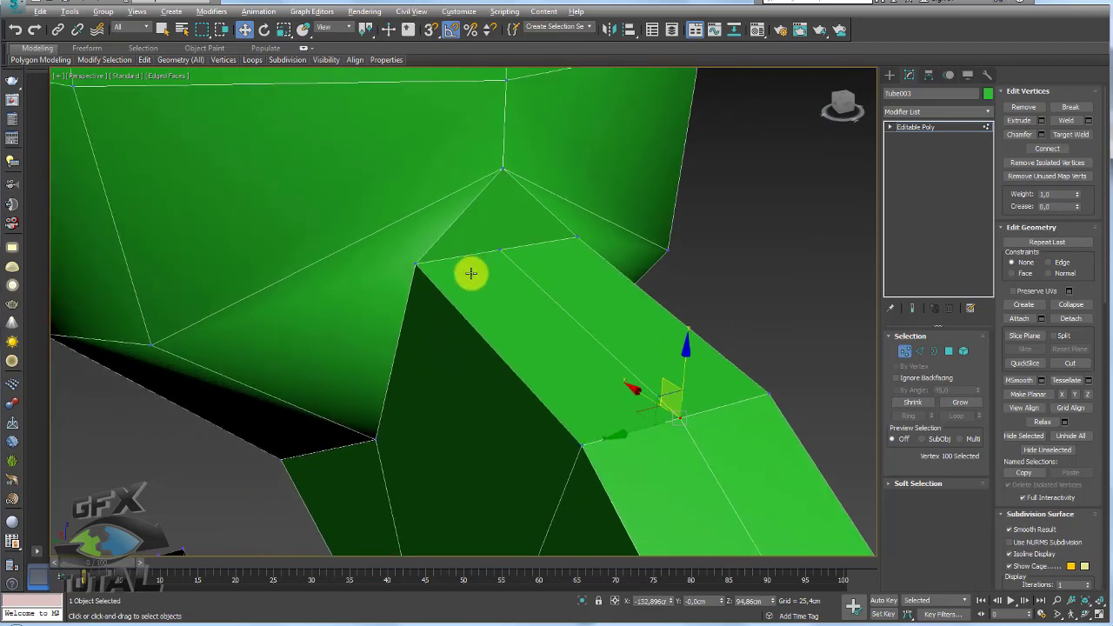
- Cut new edges across the joint between its vertices
key(alt+c)
click(415, 265)
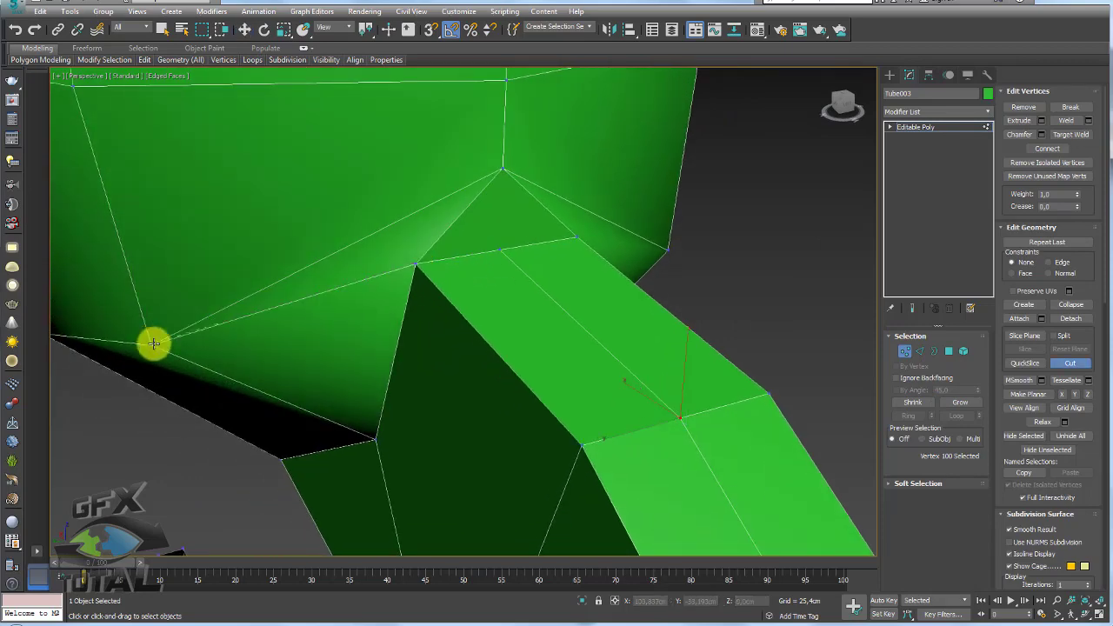
click(154, 344)
mouse_move(228, 325)
alt+middle_down()
mouse_move(562, 249)
mouse_move(447, 258)
mouse_move(507, 248)
alt+middle_up()
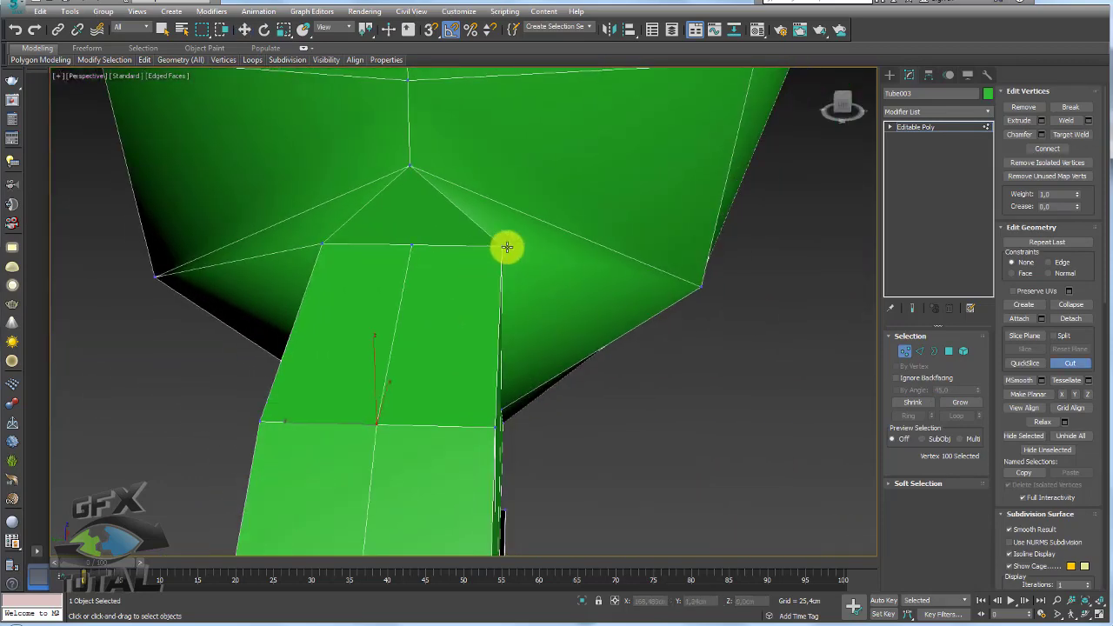
click(503, 246)
click(701, 287)
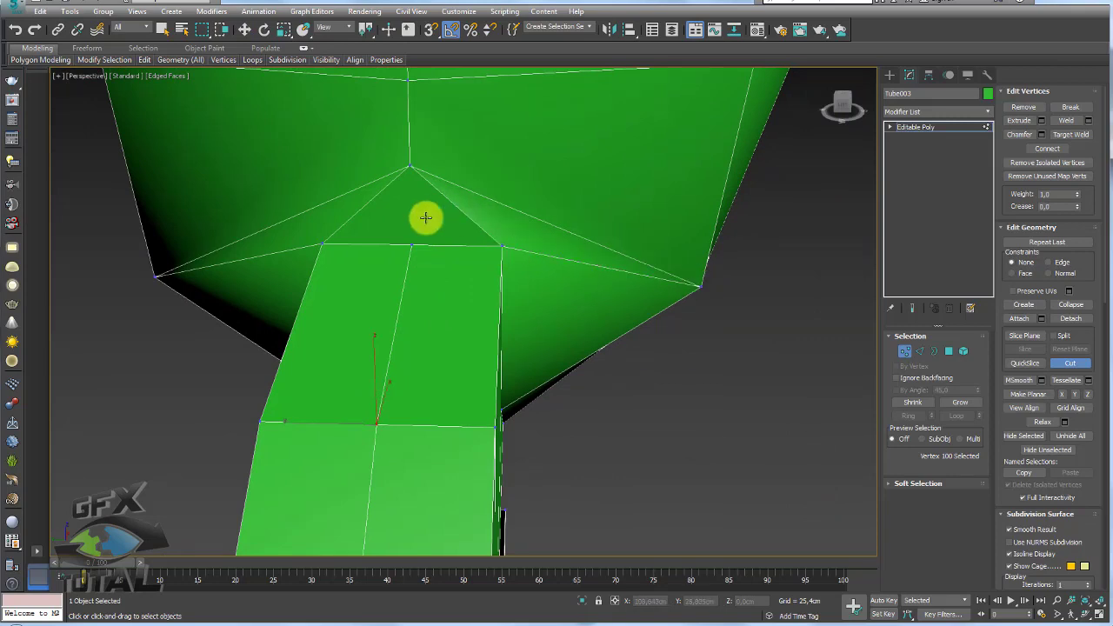
click(411, 244)
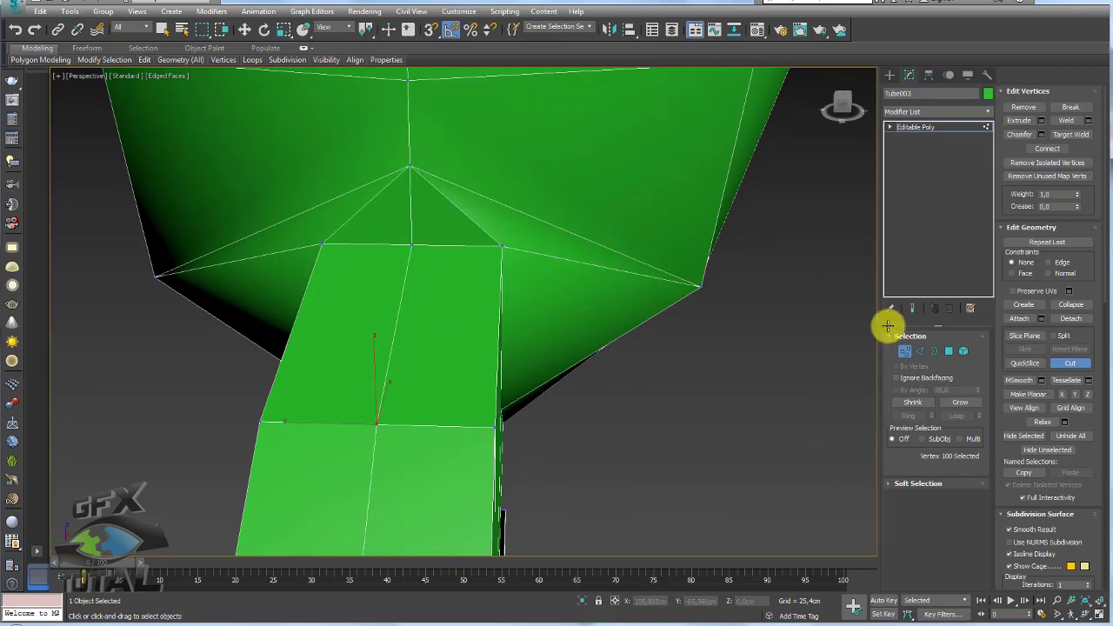
- Remove the unwanted edge near the top vertex
click(919, 351)
key(w)
click(462, 213)
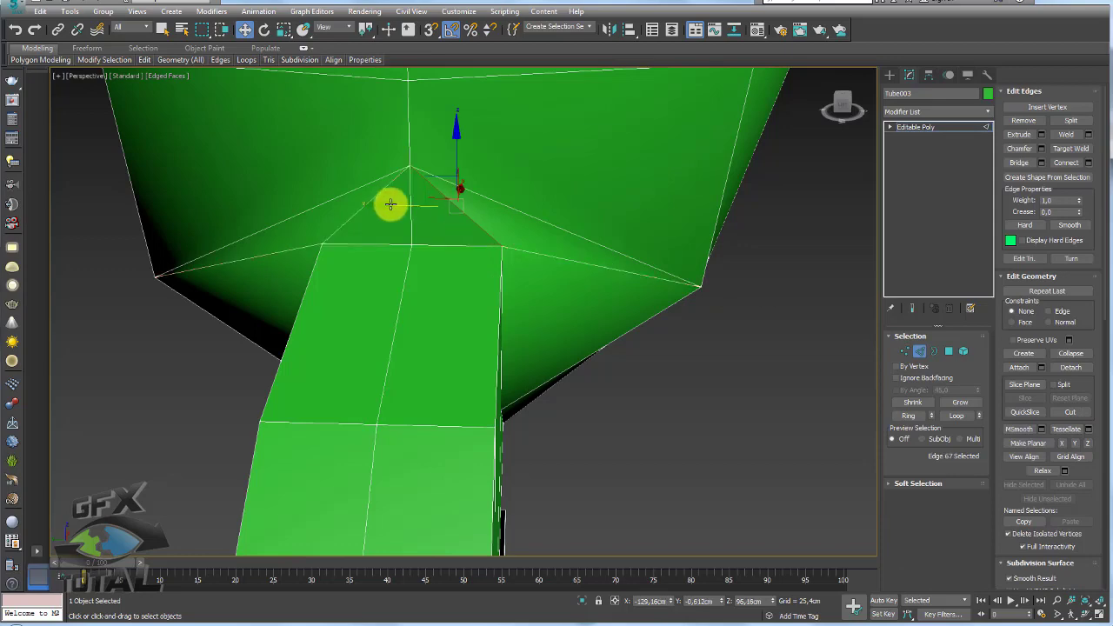
click(1026, 122)
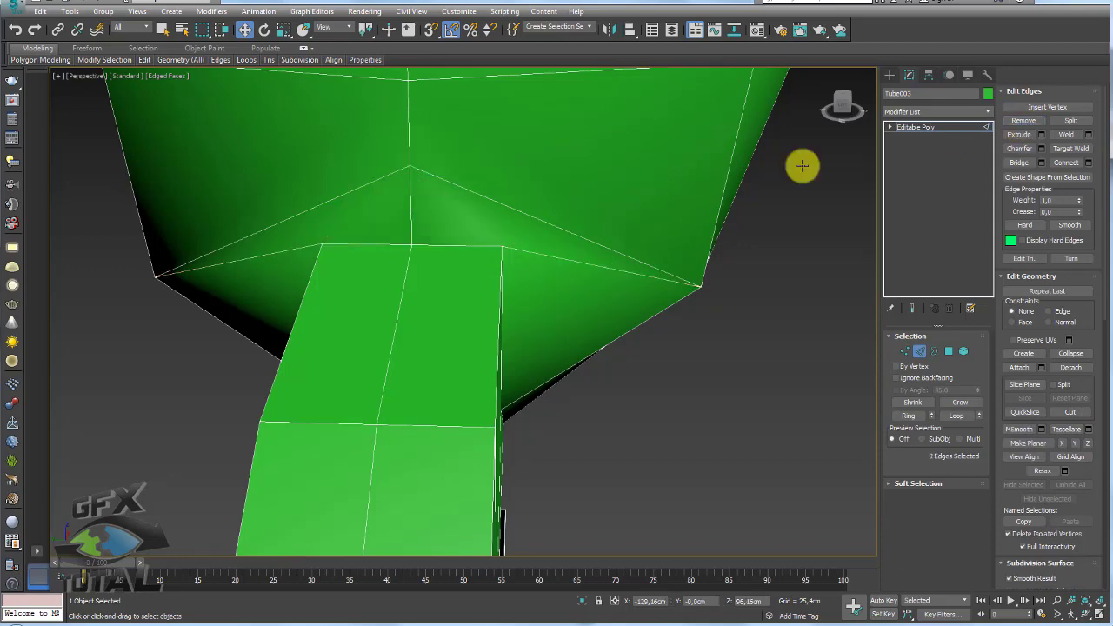
mouse_move(802, 164)
alt+middle_down()
mouse_move(609, 221)
mouse_move(596, 256)
mouse_move(416, 230)
mouse_move(447, 271)
mouse_move(803, 340)
alt+middle_up()
- Reposition vertices at the stem-to-curve junction to smooth the joint
click(904, 351)
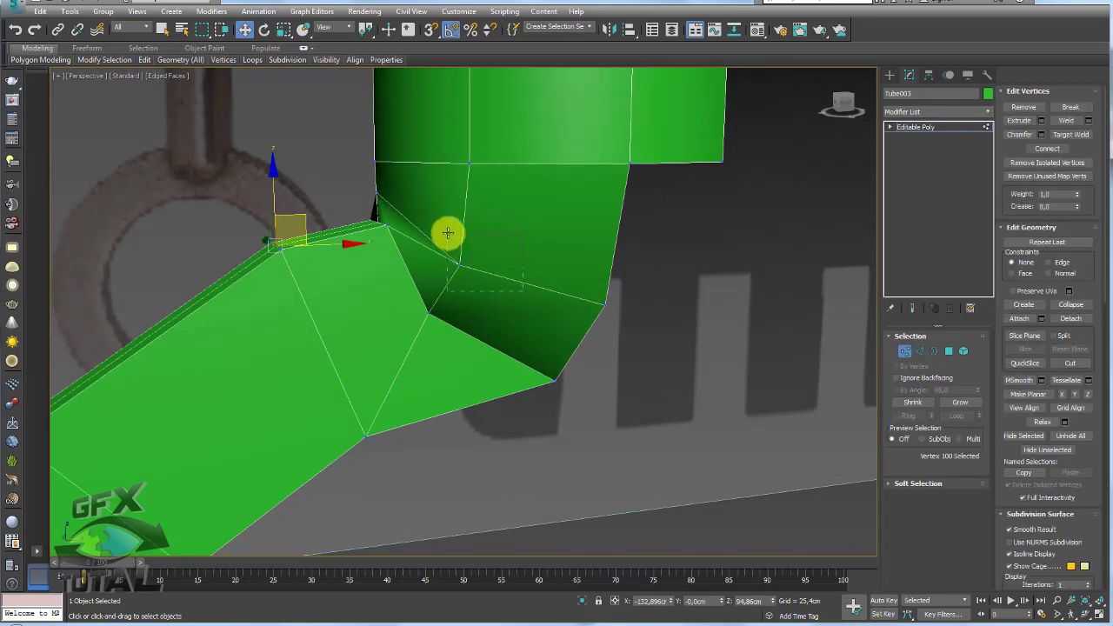
alt+middle_drag(447, 231, 579, 263)
click(454, 290)
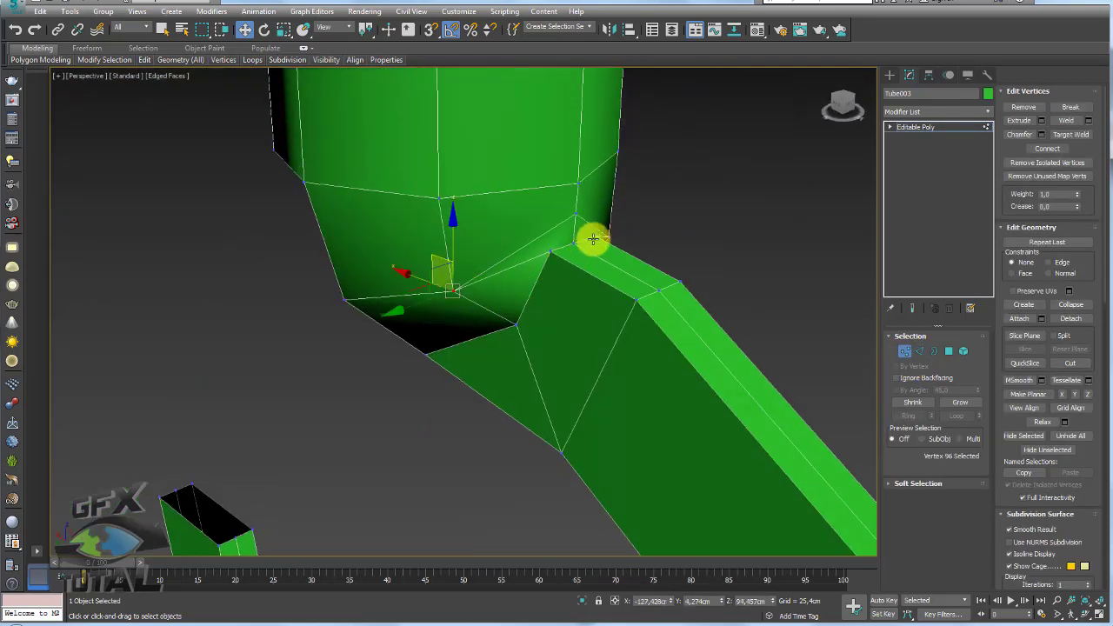
ctrl+click(608, 235)
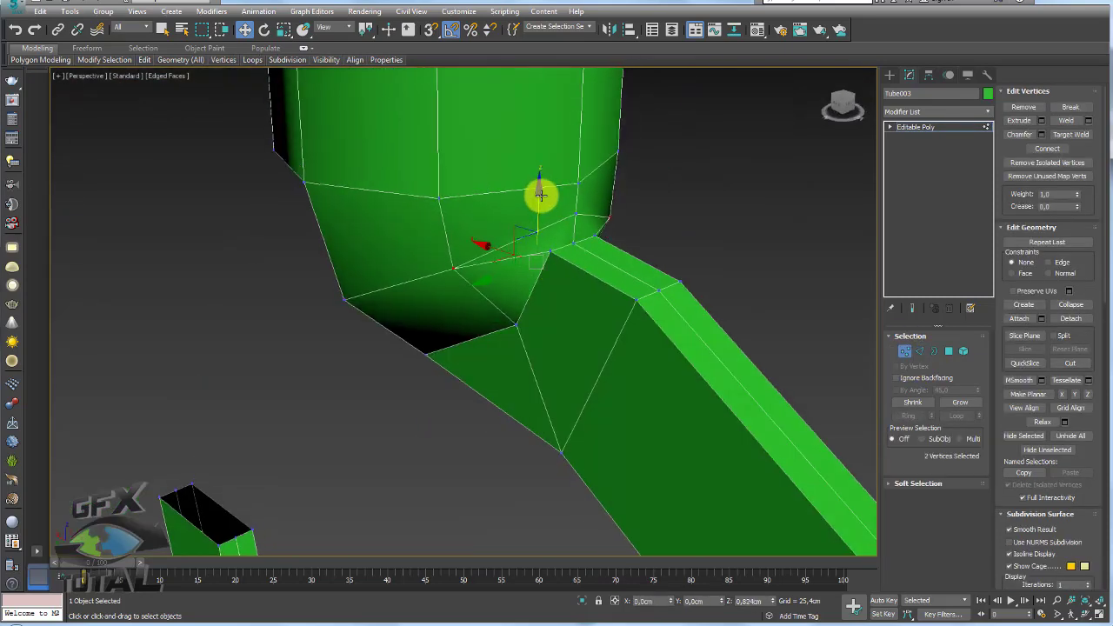
mouse_move(540, 194)
alt+middle_down()
mouse_move(560, 257)
mouse_move(560, 246)
alt+middle_up()
click(587, 235)
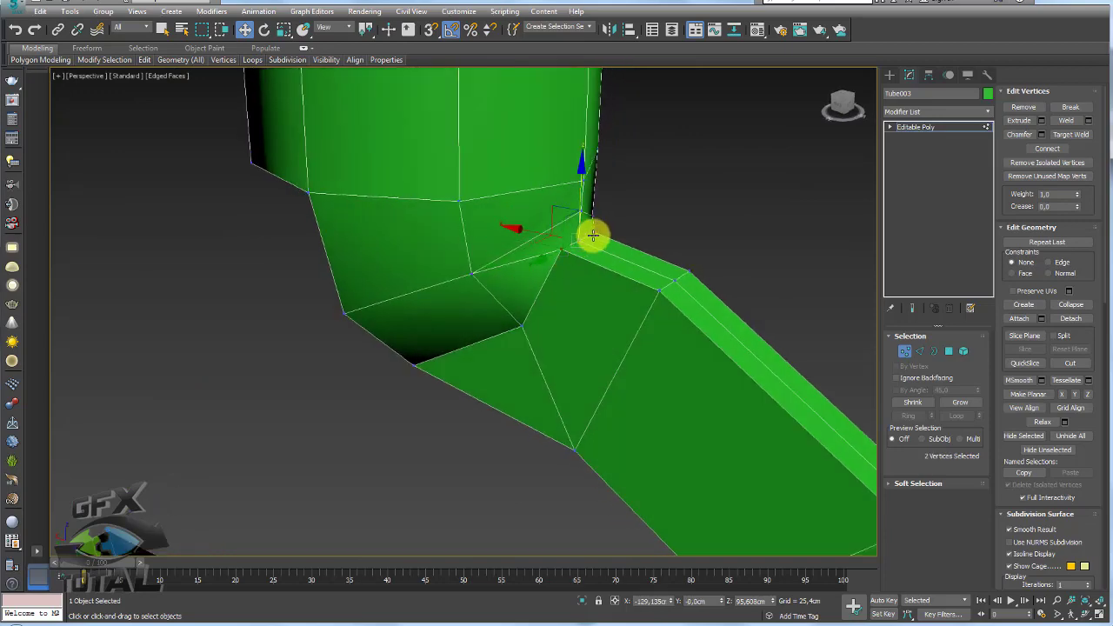
mouse_move(582, 198)
alt+middle_down()
mouse_move(725, 278)
mouse_move(579, 273)
mouse_move(837, 183)
alt+middle_up()
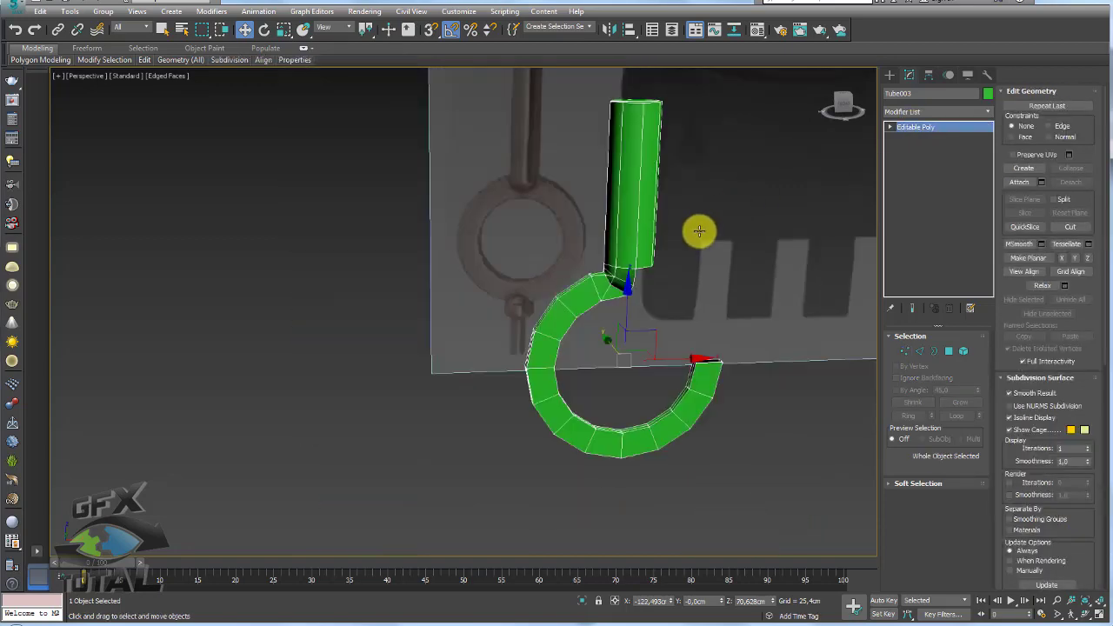
- Add a Symmetry modifier with Flip enabled to complete the key's ring
click(987, 111)
drag(991, 174, 991, 469)
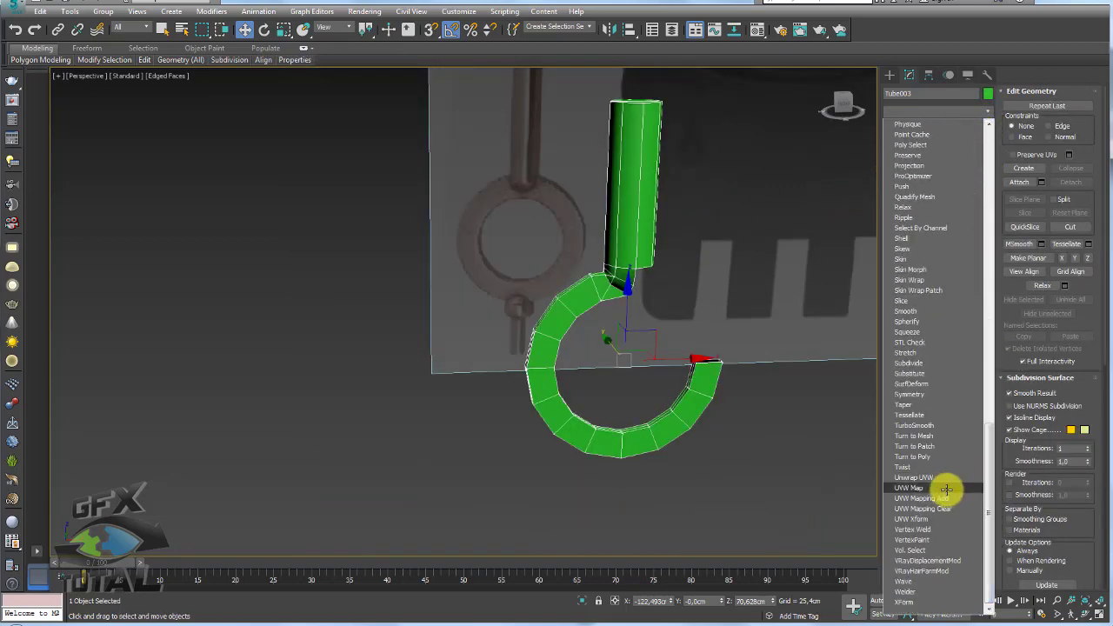
click(924, 394)
click(915, 370)
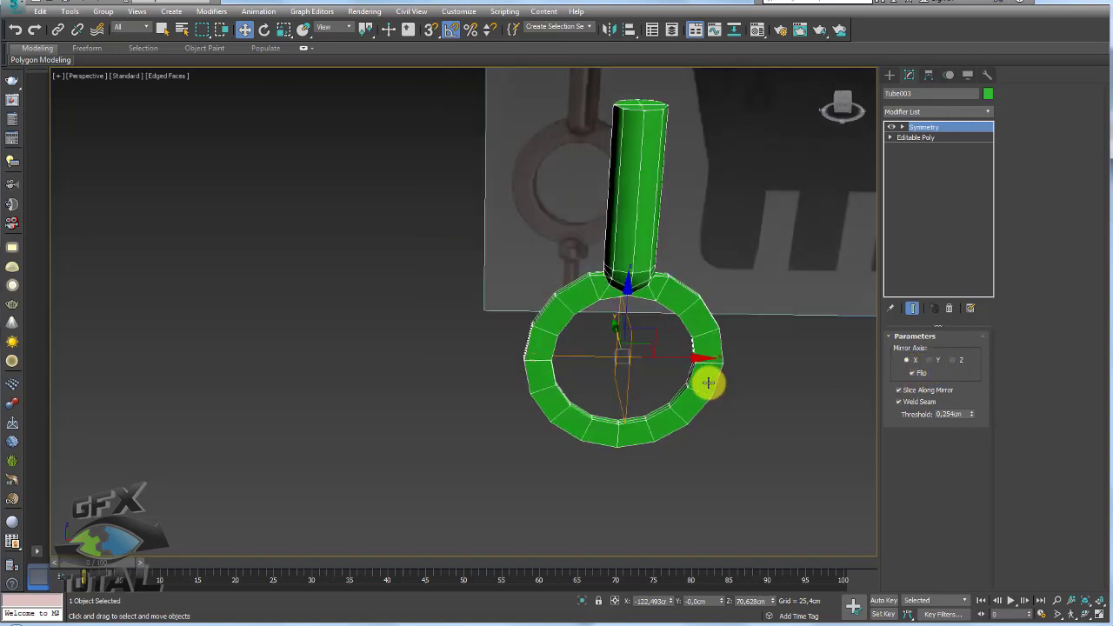
mouse_move(708, 380)
alt+middle_down()
mouse_move(634, 206)
mouse_move(628, 241)
alt+middle_up()
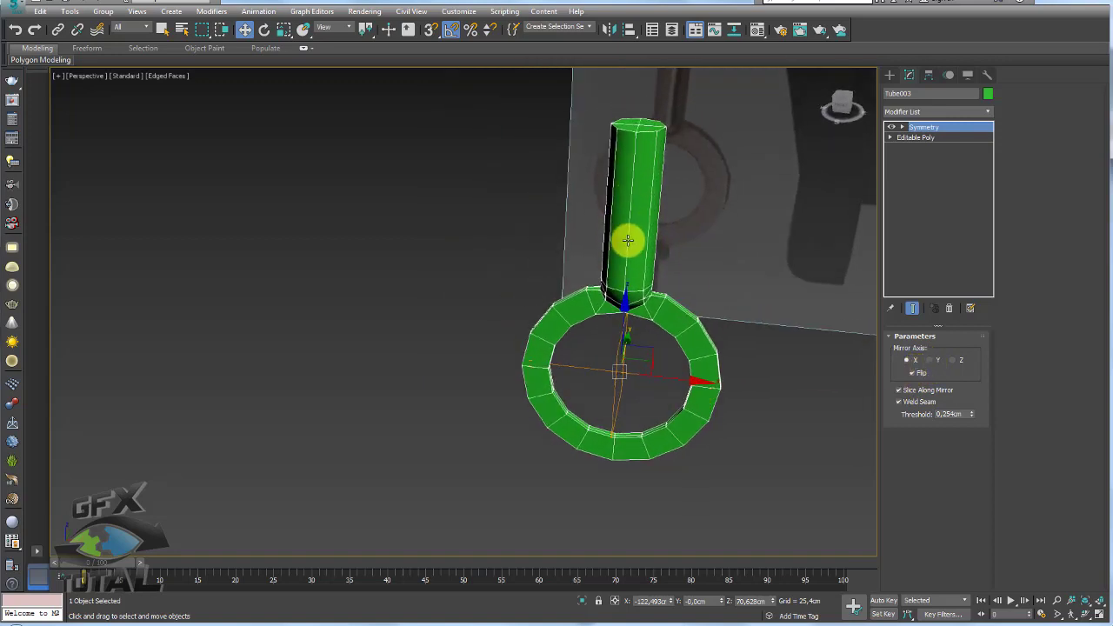
- Collapse the stack into the Editable Poly and select the shaft's top cap polygons
right_click(628, 241)
click(730, 216)
click(949, 351)
mouse_move(700, 110)
mouse_down()
mouse_move(546, 150)
mouse_move(592, 154)
mouse_up()
alt+middle_drag(684, 179, 684, 288)
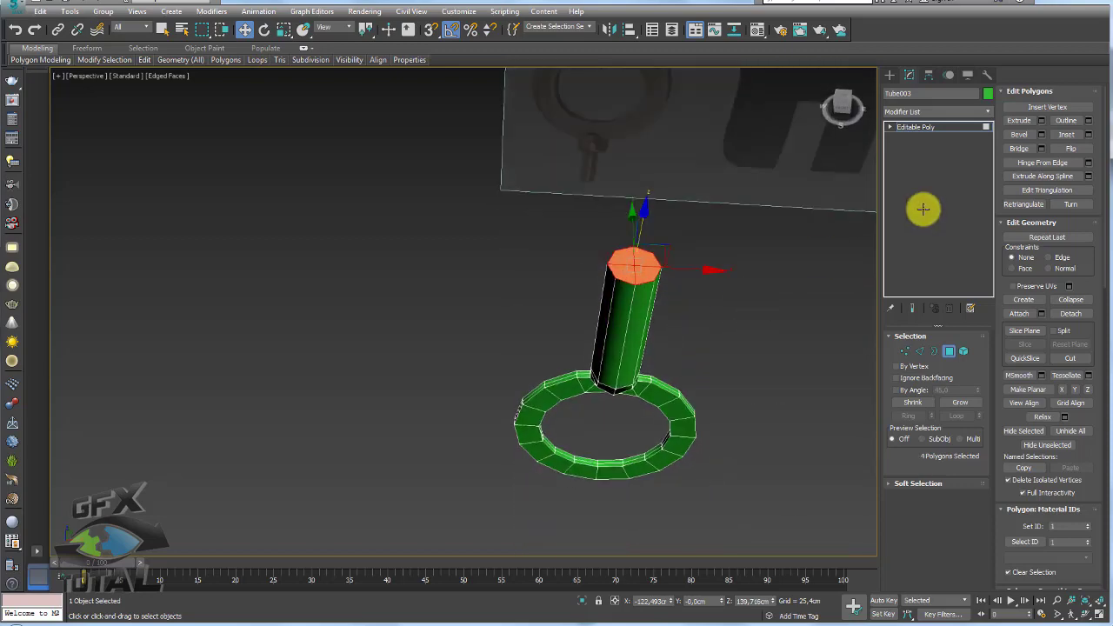
- Inset the shaft's top cap to a thin rim and extrude the inner cap down into the shaft
click(1066, 134)
scroll(659, 313, up, 3)
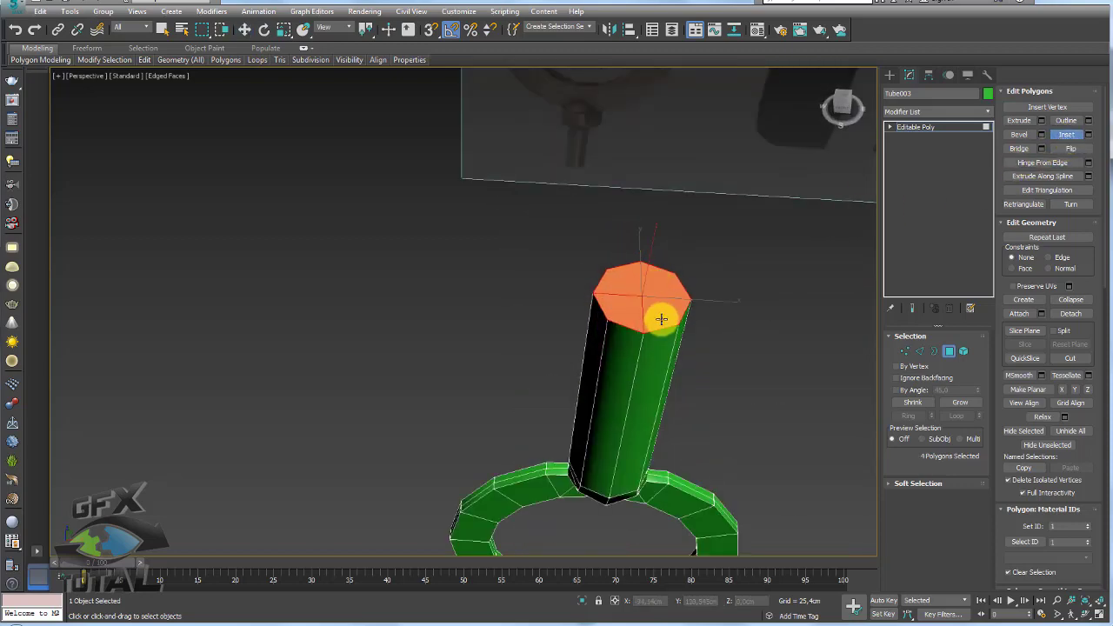
drag(661, 319, 664, 319)
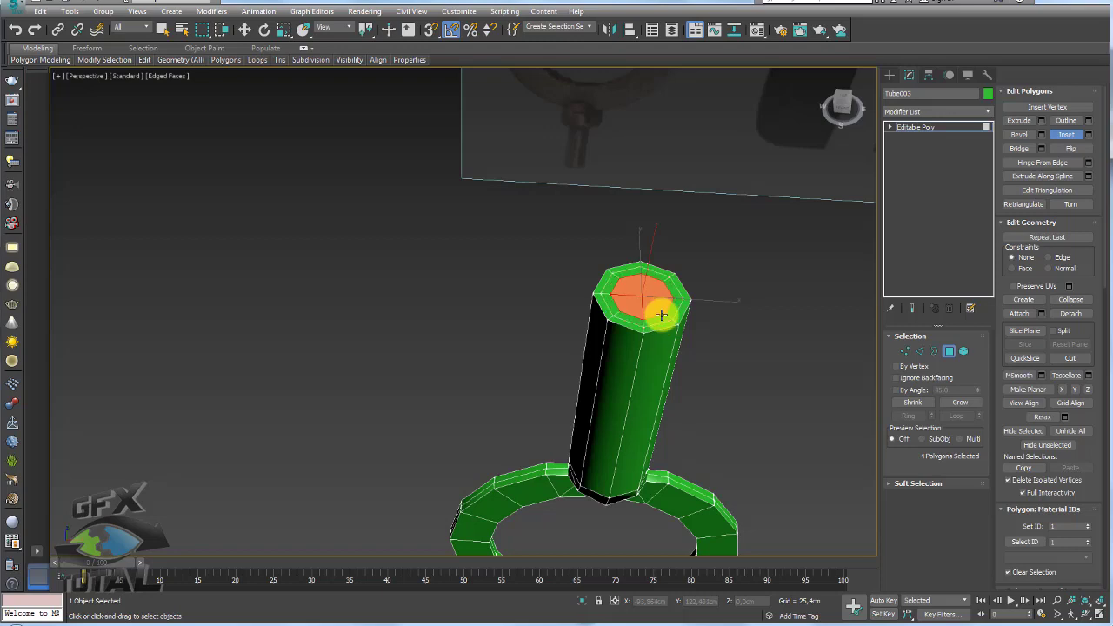
click(1018, 120)
drag(643, 309, 652, 333)
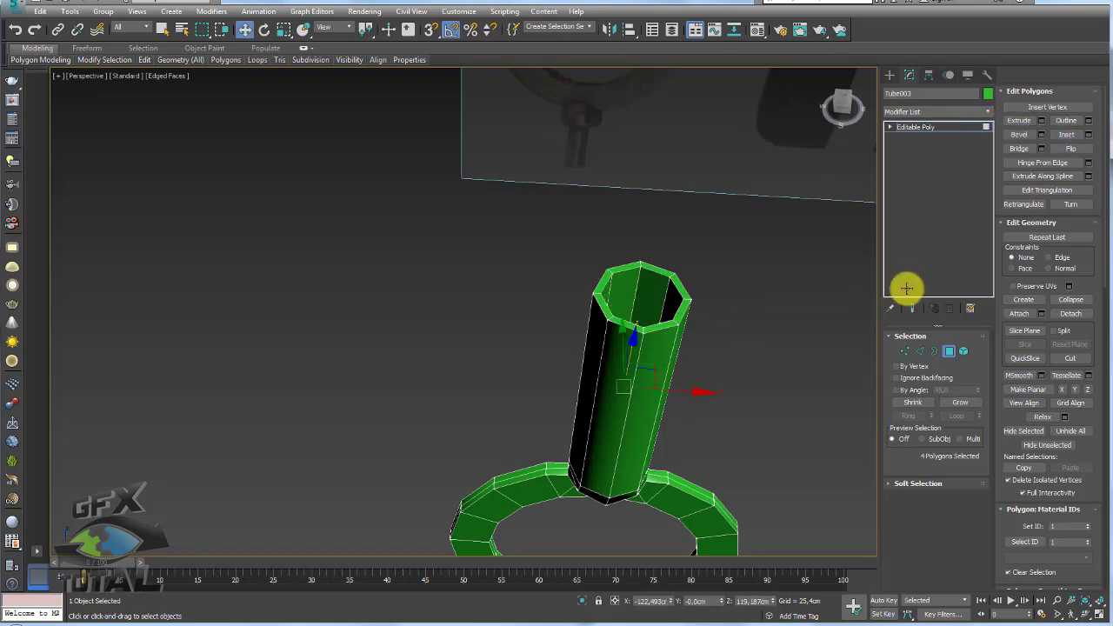
click(919, 351)
alt+middle_drag(748, 352, 669, 292)
- Connect a ring of vertical shaft edges with two loops pinched toward the shaft ends
click(669, 292)
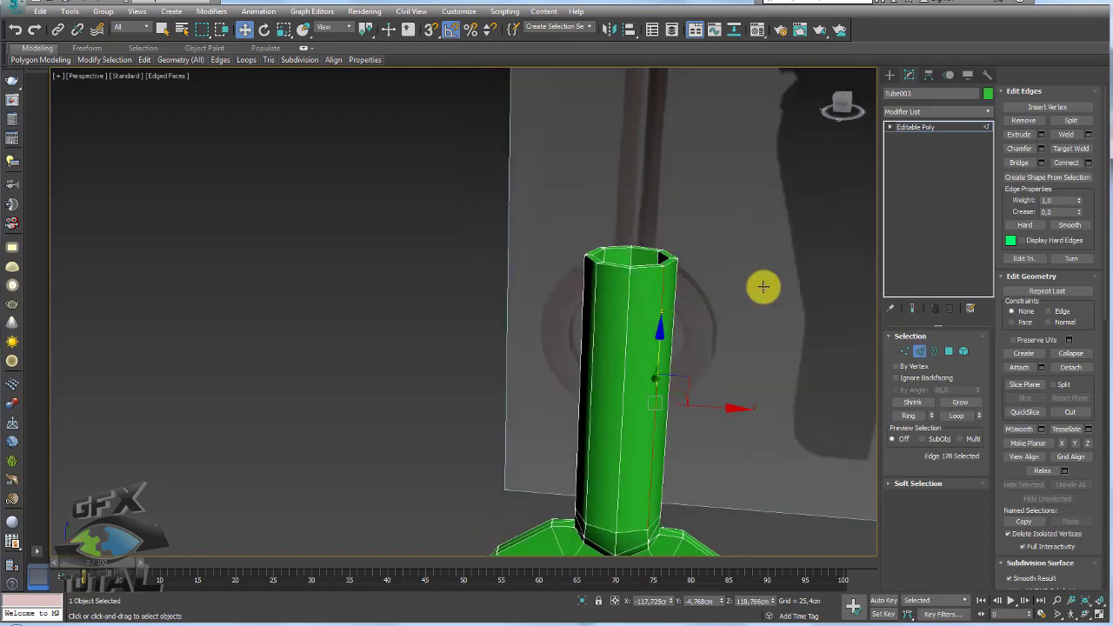
click(908, 414)
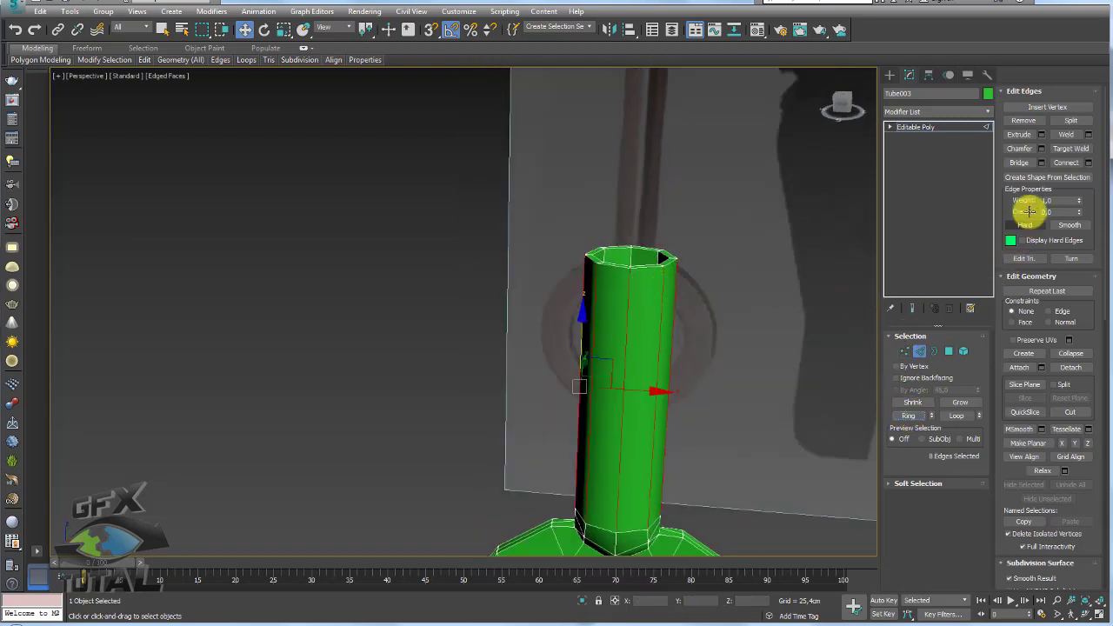
click(1088, 163)
drag(471, 318, 470, 313)
drag(470, 336, 467, 109)
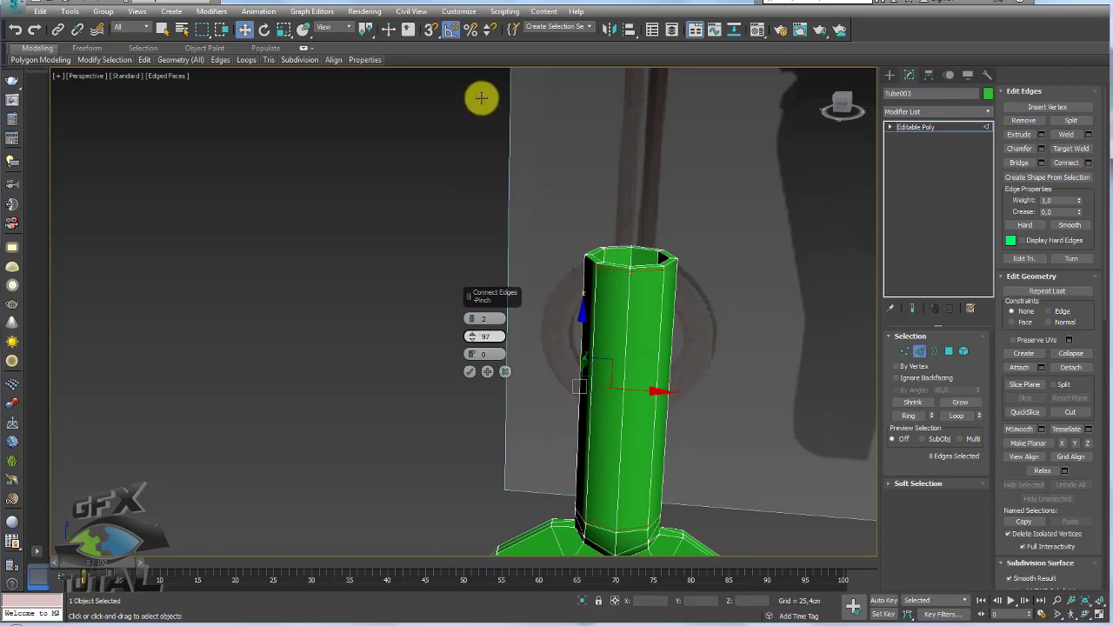
click(470, 372)
- Add two more pairs of connecting loops around the tube's top rim, adjusting their spacing
mouse_move(472, 368)
alt+middle_down()
mouse_move(639, 258)
mouse_move(791, 360)
alt+middle_up()
scroll(635, 266, up, 3)
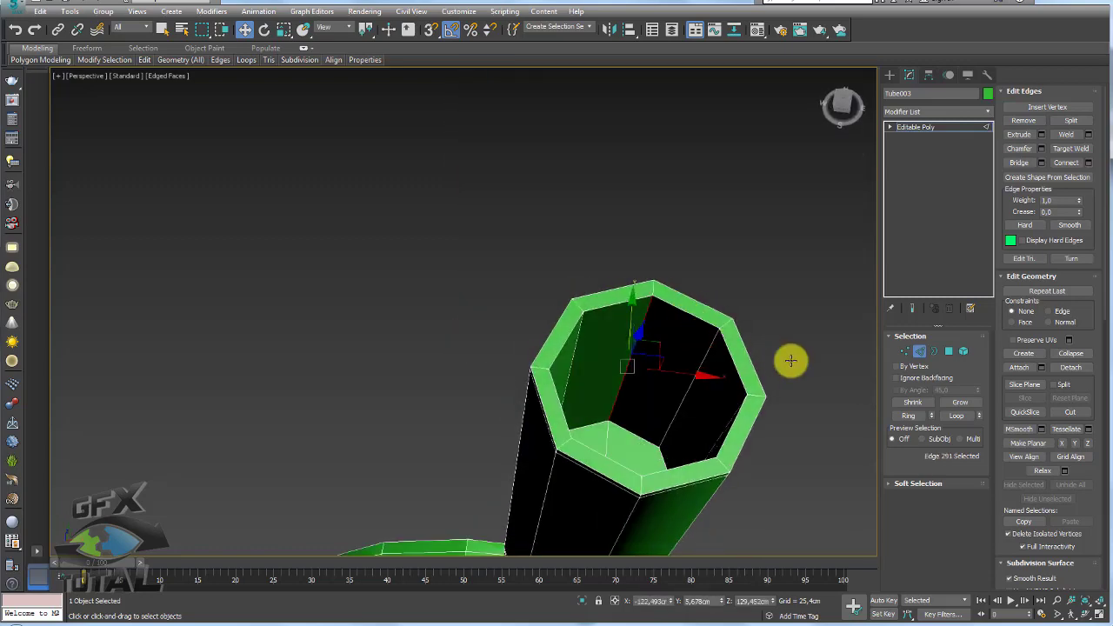
click(908, 415)
click(1088, 163)
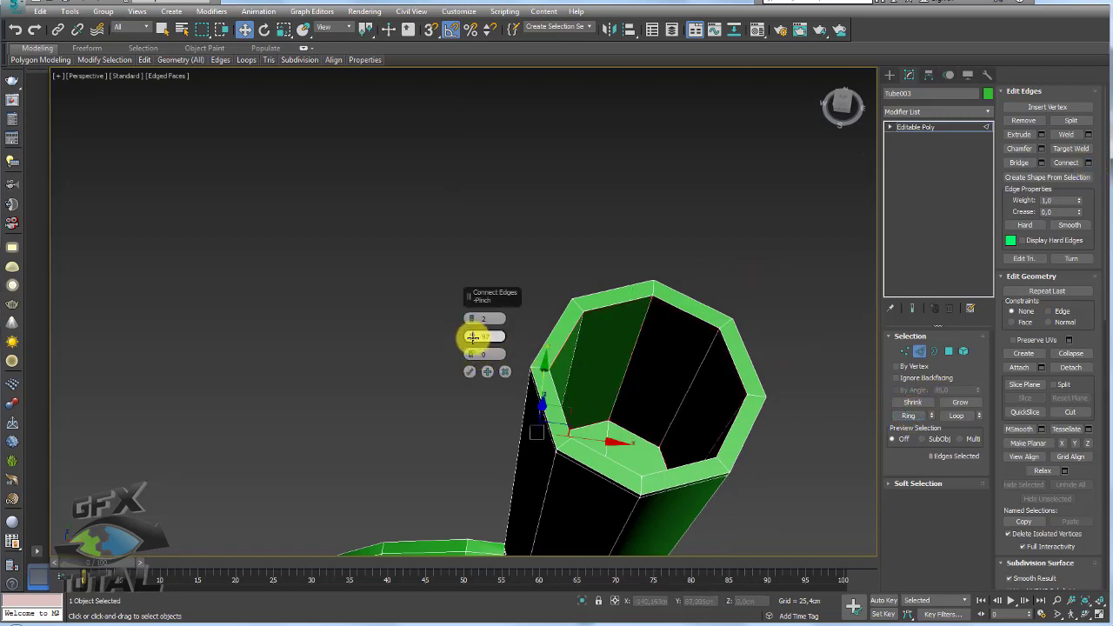
click(469, 370)
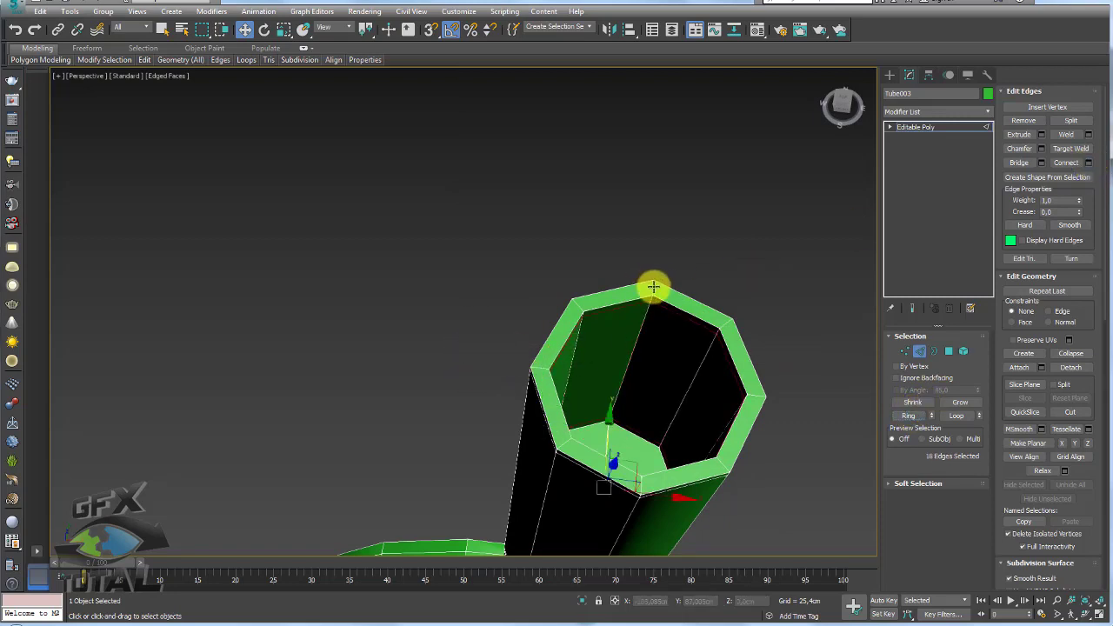
click(653, 287)
click(909, 415)
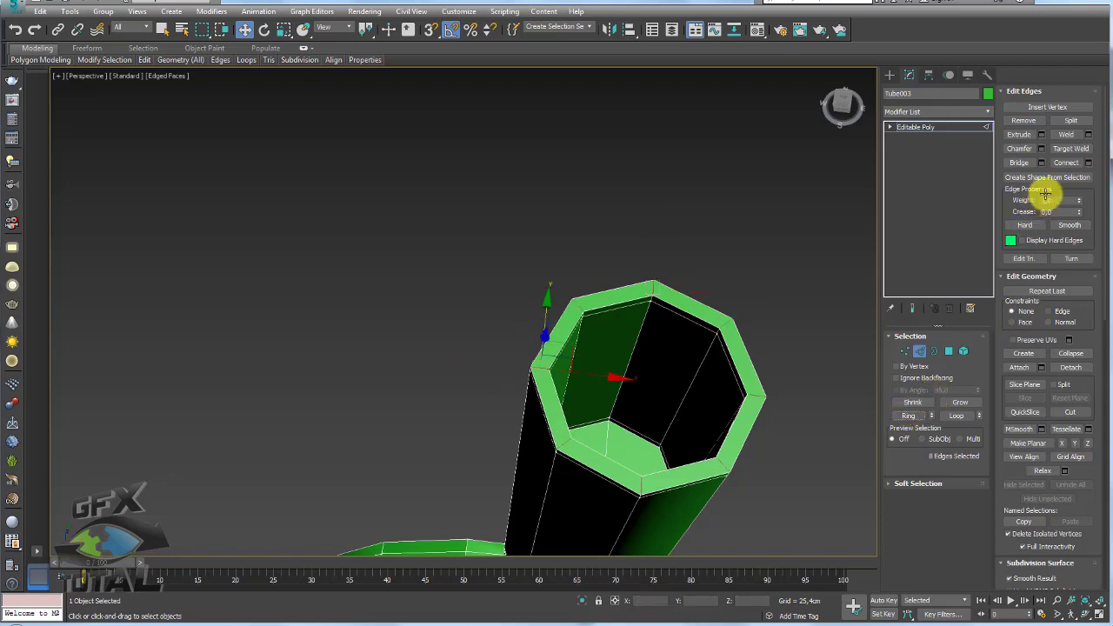
click(1088, 162)
drag(473, 338, 476, 378)
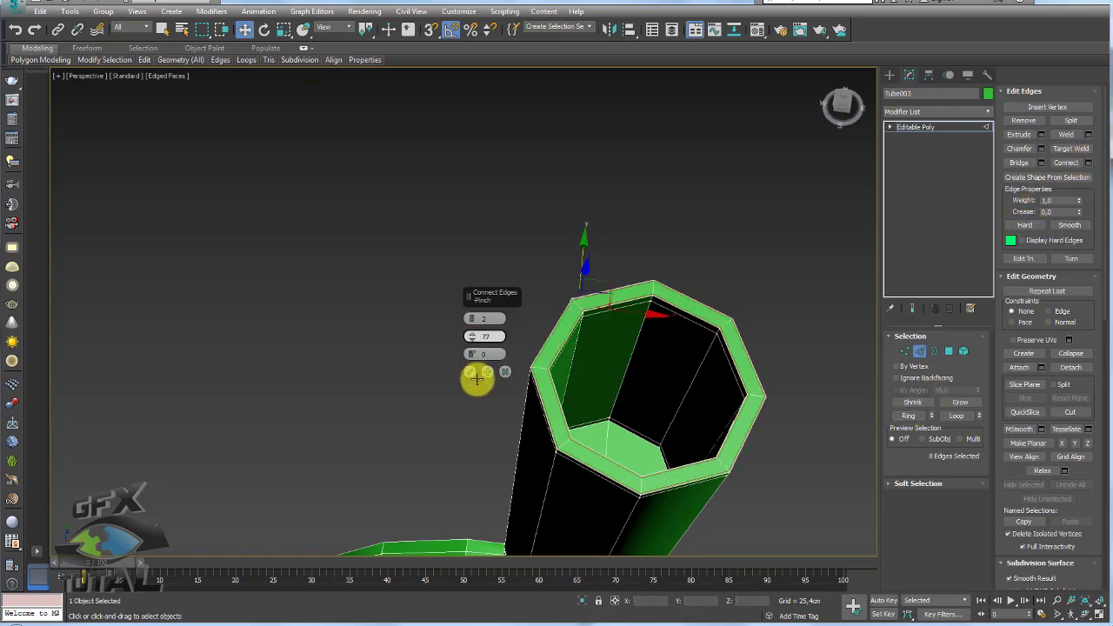
click(471, 371)
- Connect two new loops across the tube's middle band and slide them up the tube
mouse_move(609, 319)
alt+middle_down()
mouse_move(671, 255)
mouse_move(562, 251)
alt+middle_up()
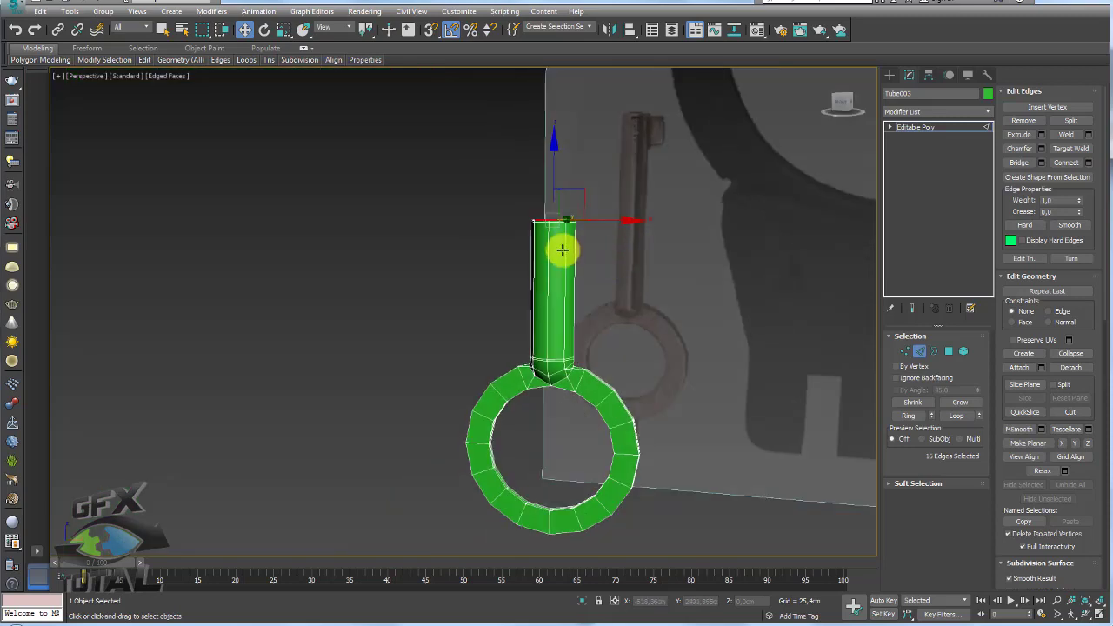
double_click(562, 251)
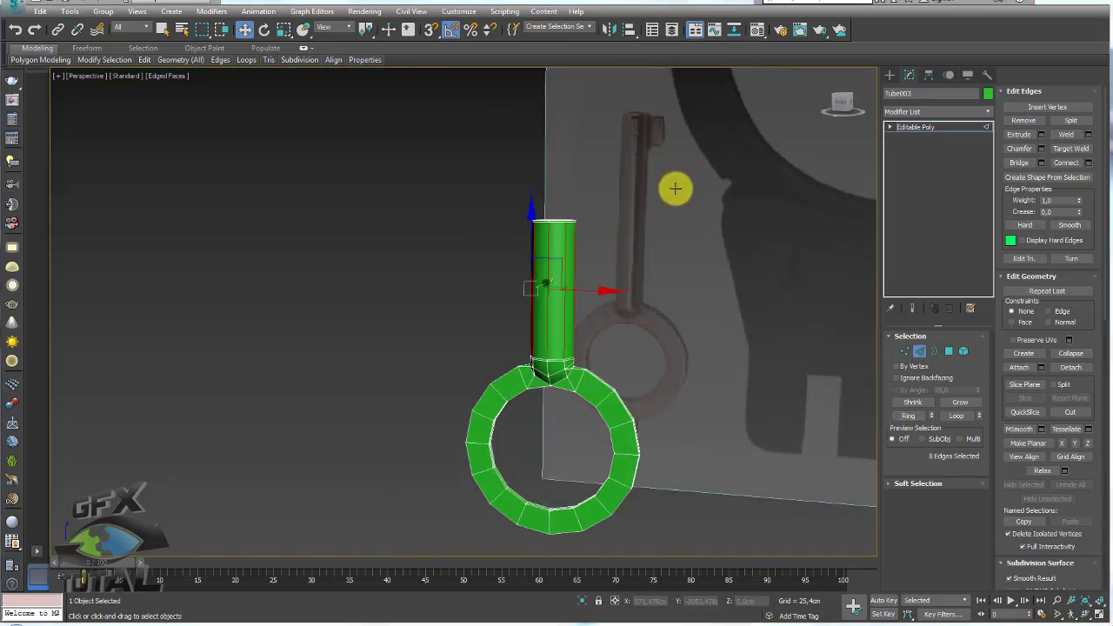
scroll(585, 235, up, 4)
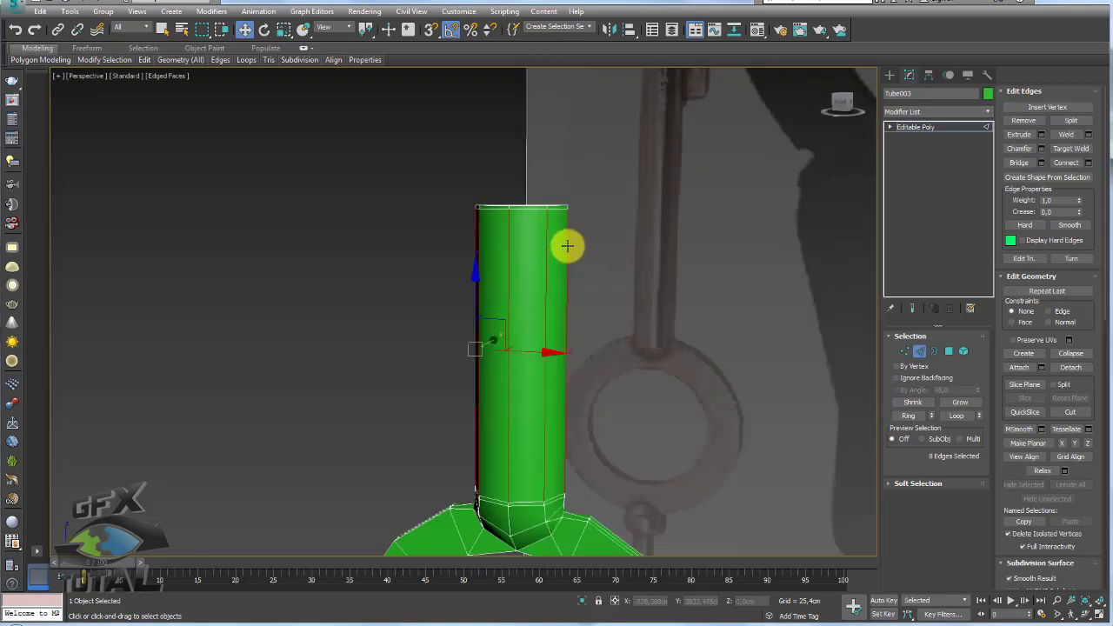
click(1088, 163)
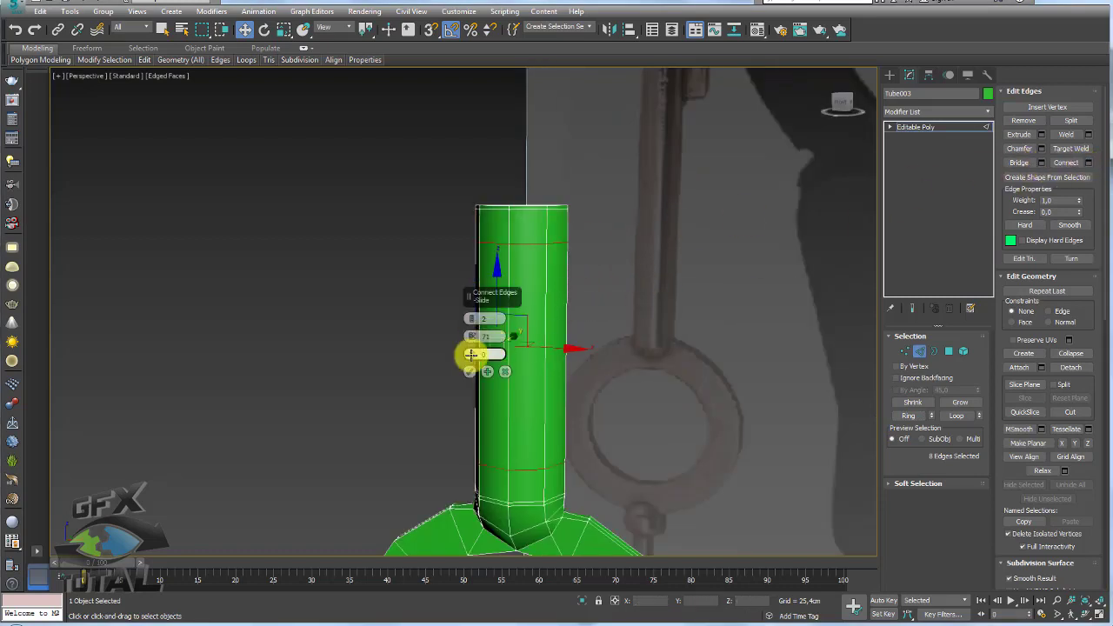
drag(477, 302, 513, 532)
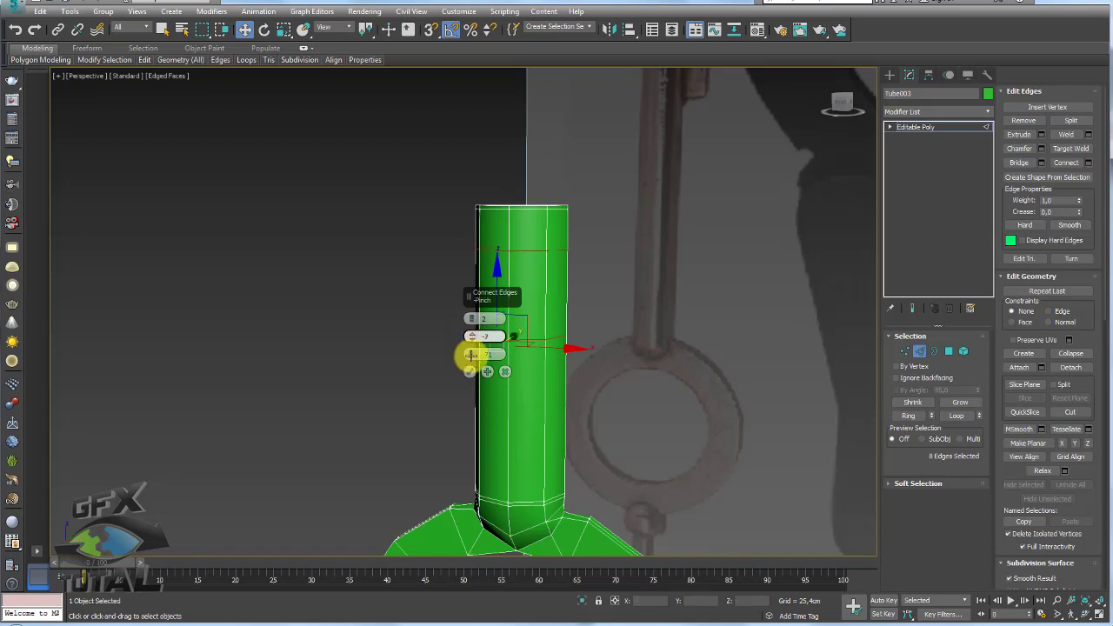
click(468, 373)
- Connect another edge ring with a closely spaced pair of support loops
alt+middle_drag(571, 311, 601, 293)
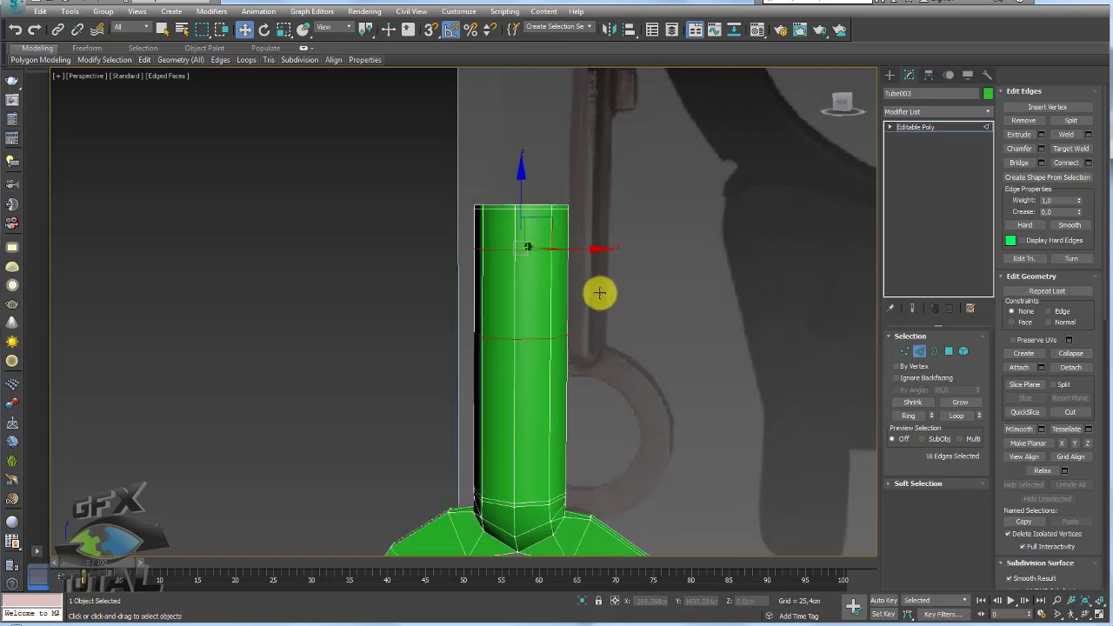
click(896, 414)
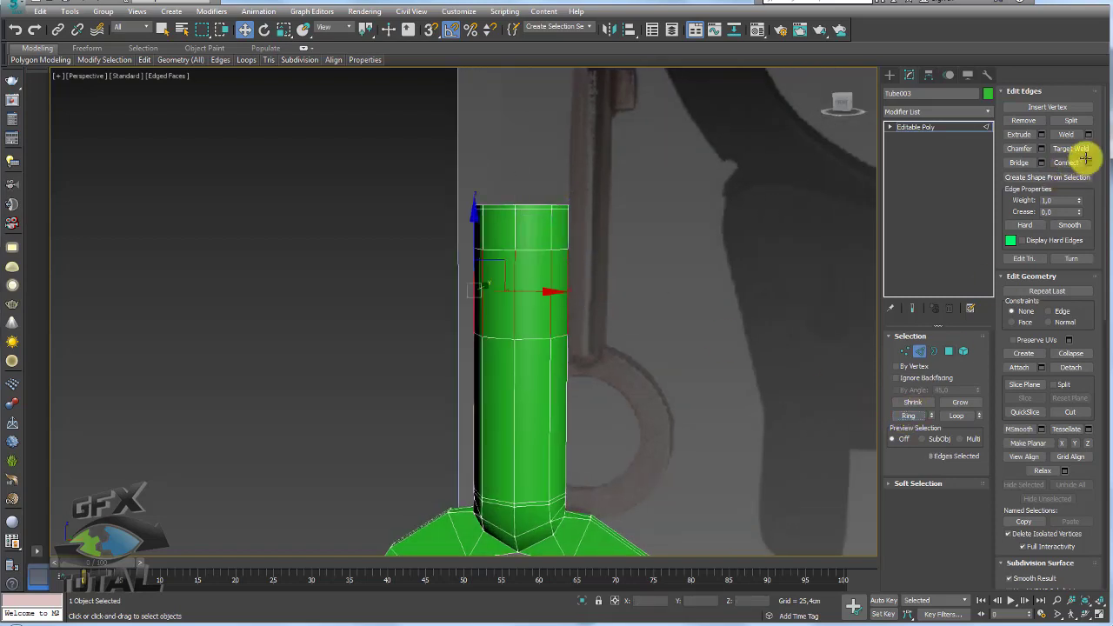
click(1088, 163)
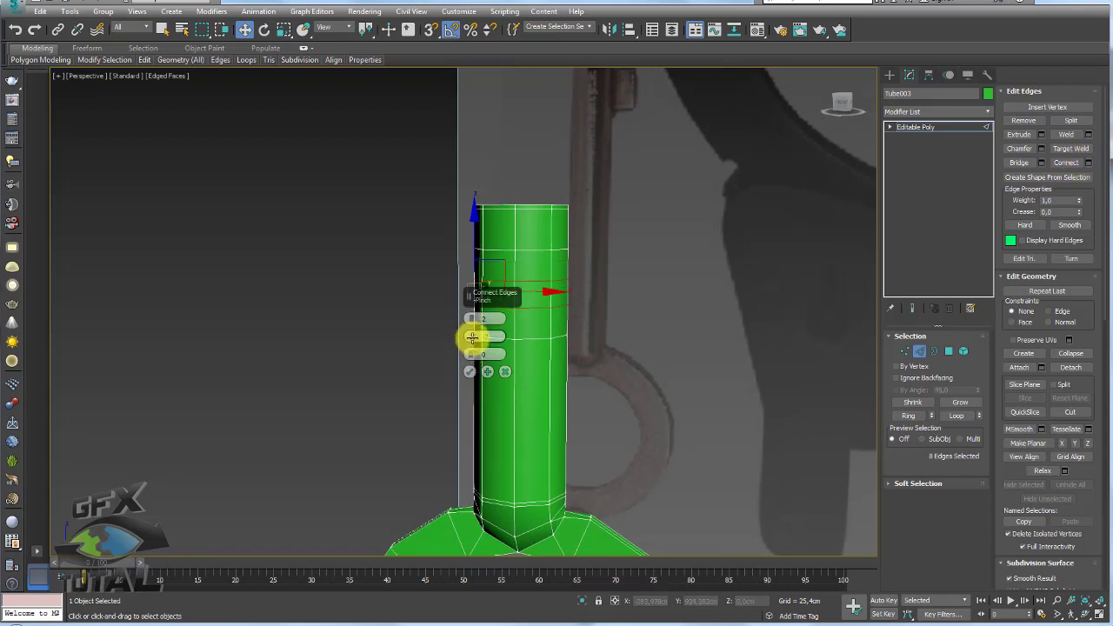
drag(471, 265, 476, 170)
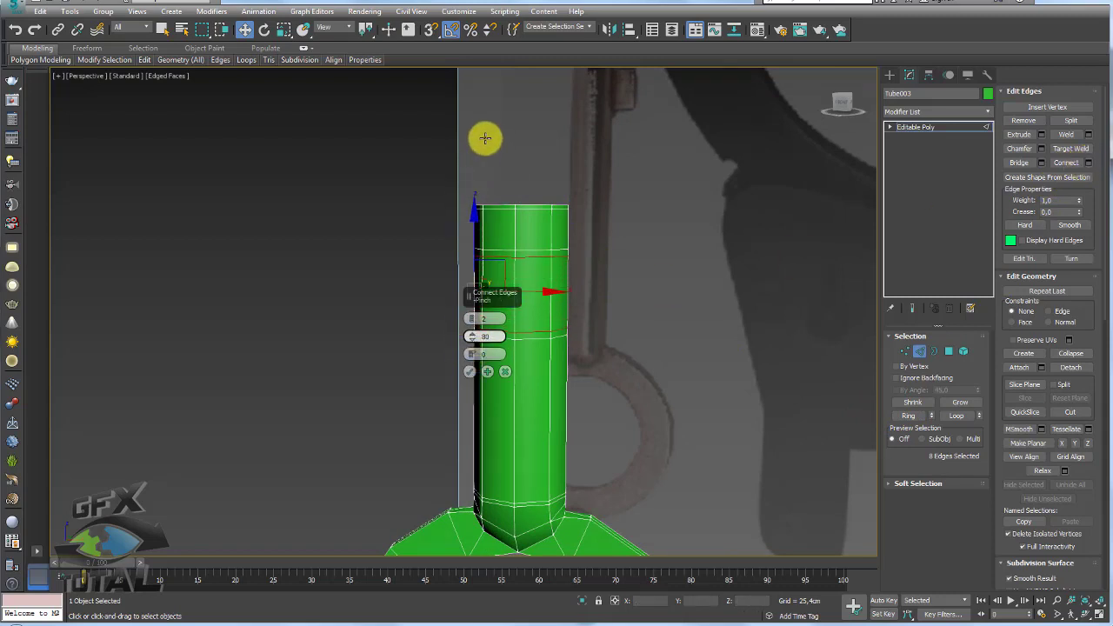
click(469, 371)
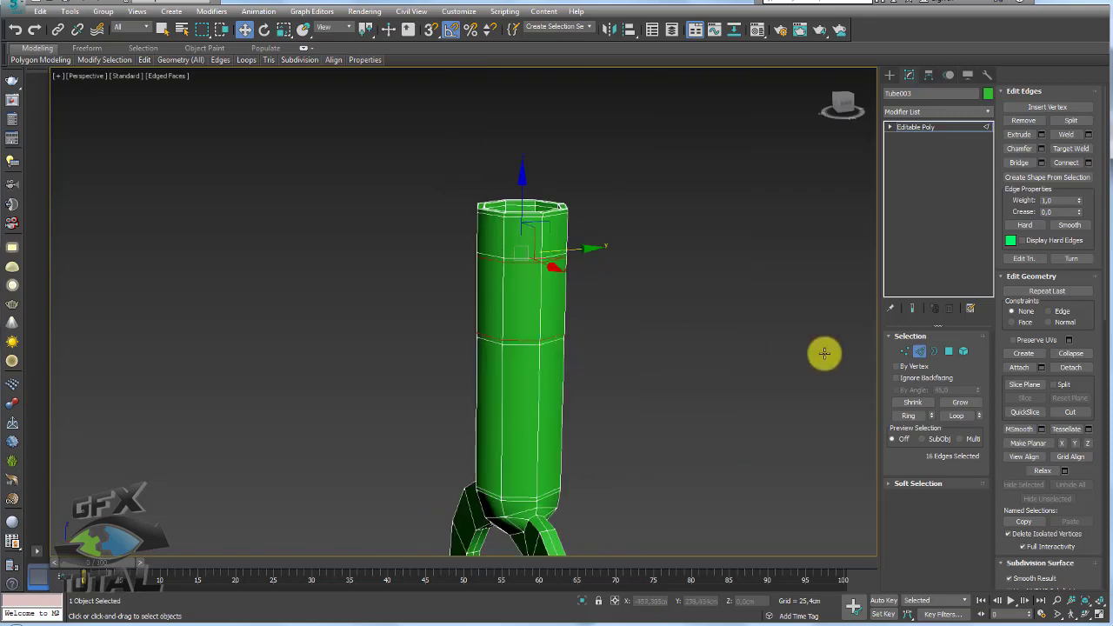
- Select the two faces on the tube's middle band and inset them with a thin border
click(948, 352)
click(534, 319)
scroll(557, 300, up, 2)
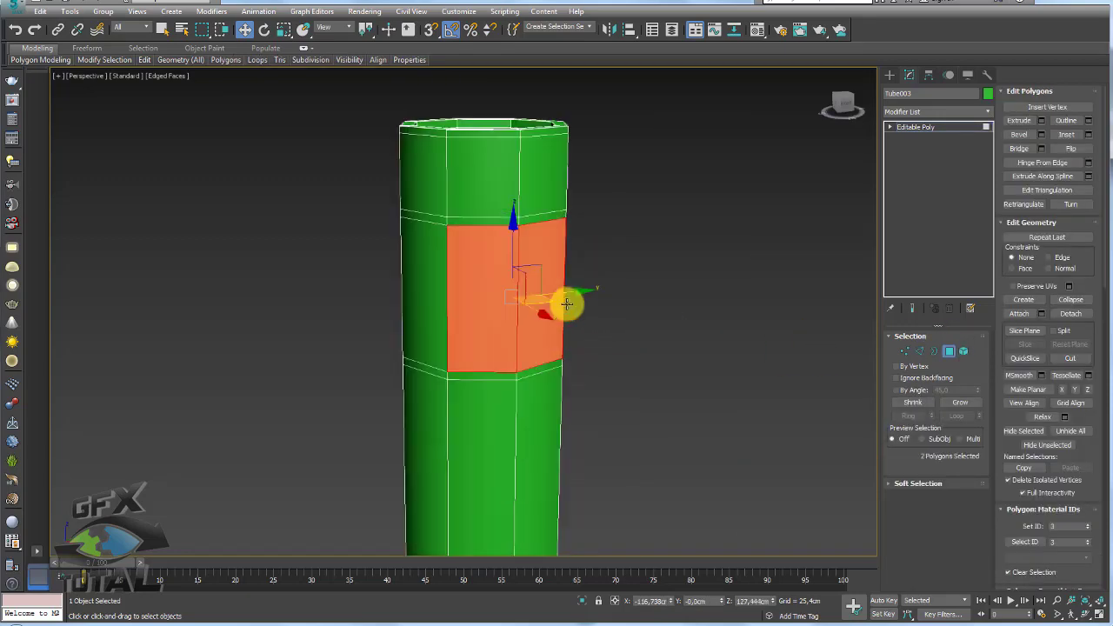
scroll(562, 301, up, 3)
click(1088, 134)
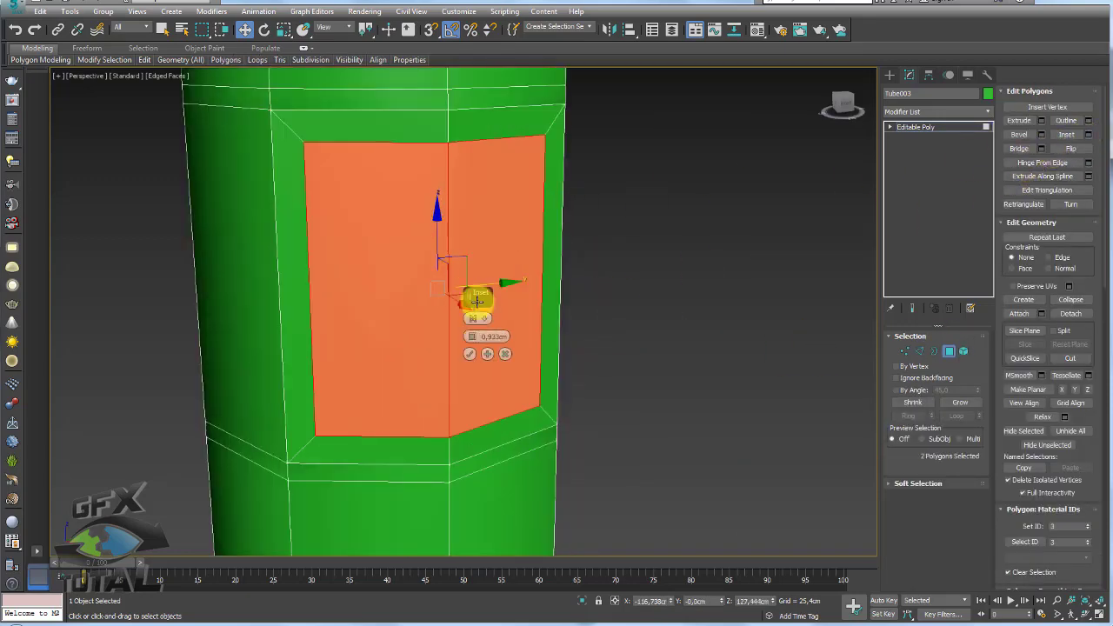
drag(473, 337, 473, 336)
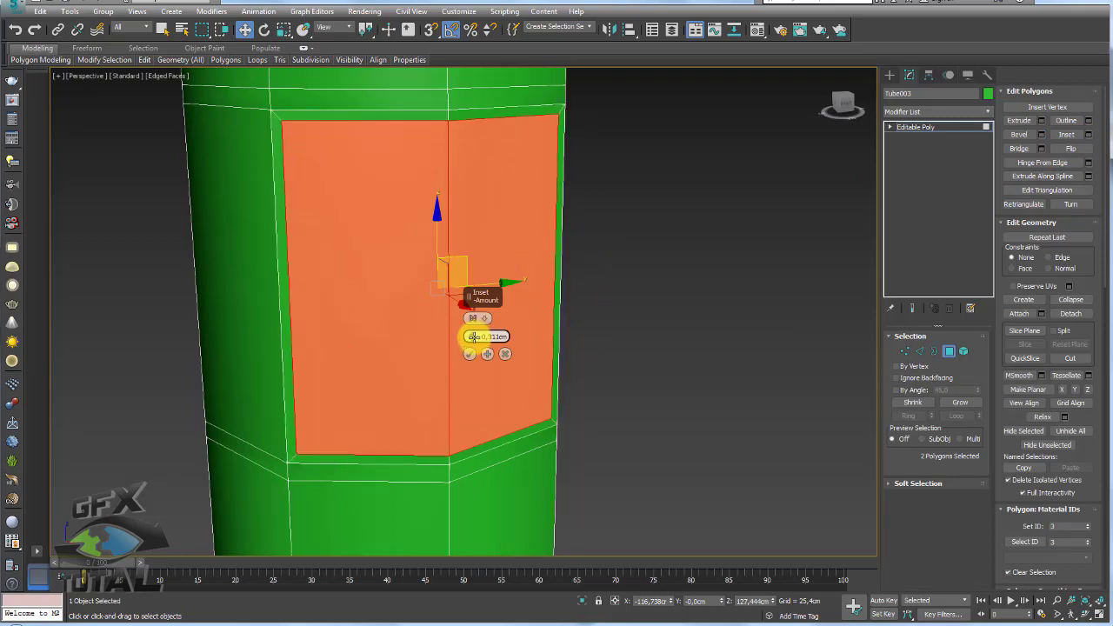
click(469, 354)
- Extrude the inset faces outward by a thin sliver
click(1041, 120)
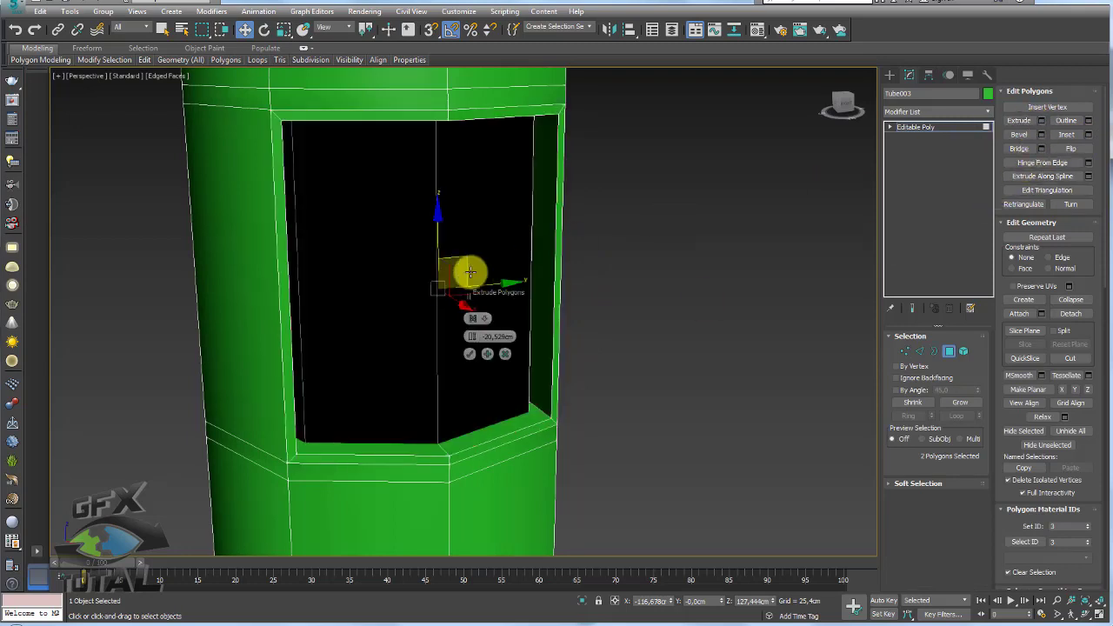
drag(474, 336, 474, 337)
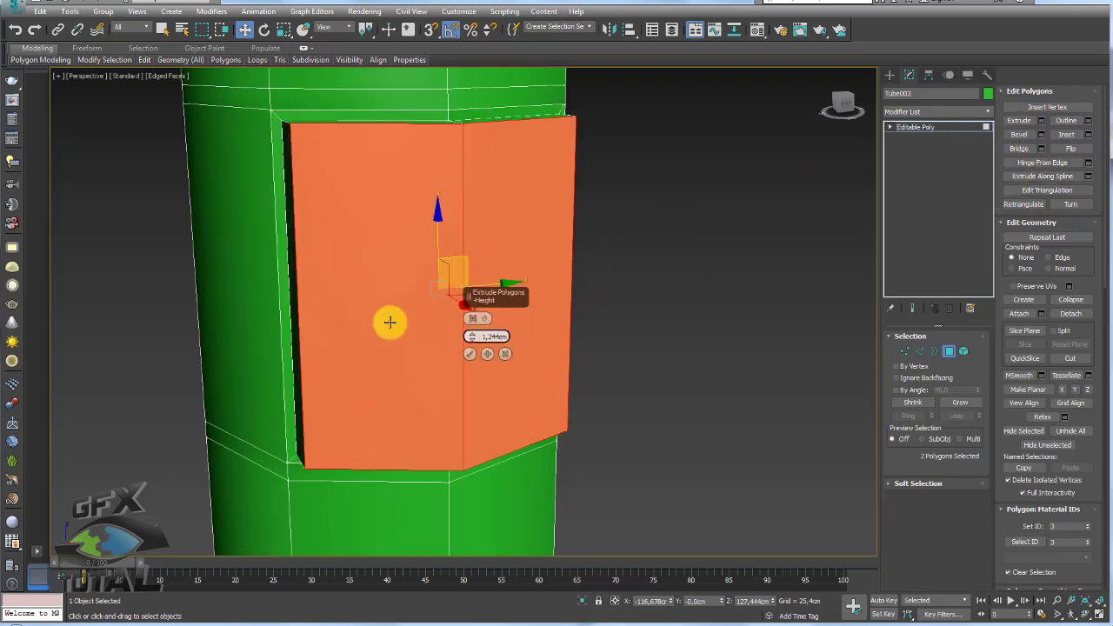
alt+middle_drag(391, 322, 435, 329)
drag(471, 337, 473, 338)
click(470, 354)
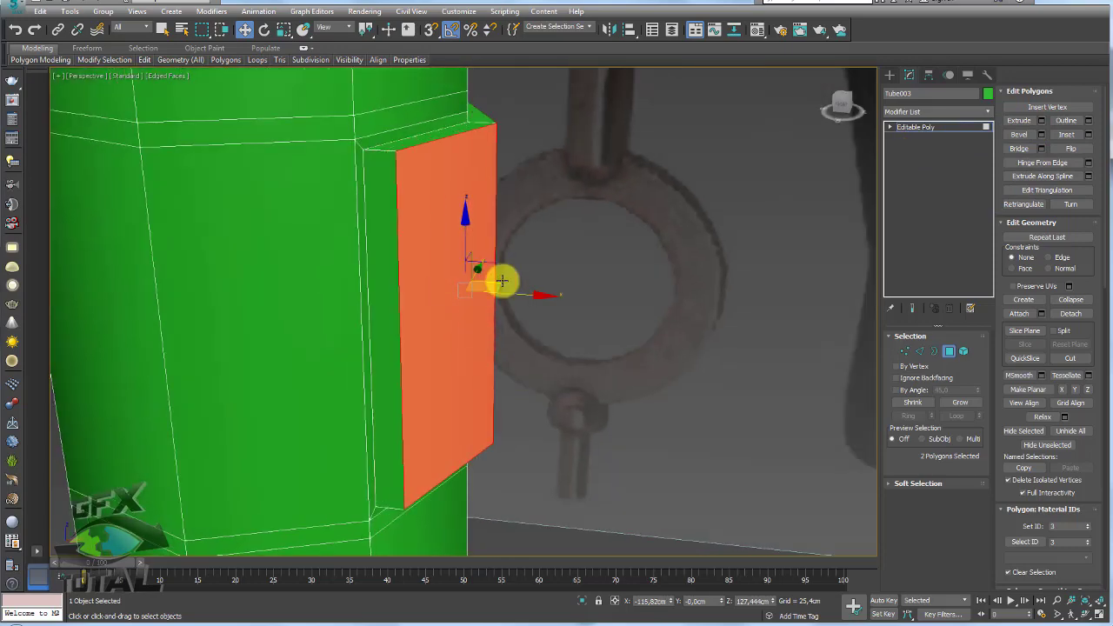
- Extrude the faces twice more into a long square arm, then exit to object level
alt+middle_drag(522, 299, 776, 216)
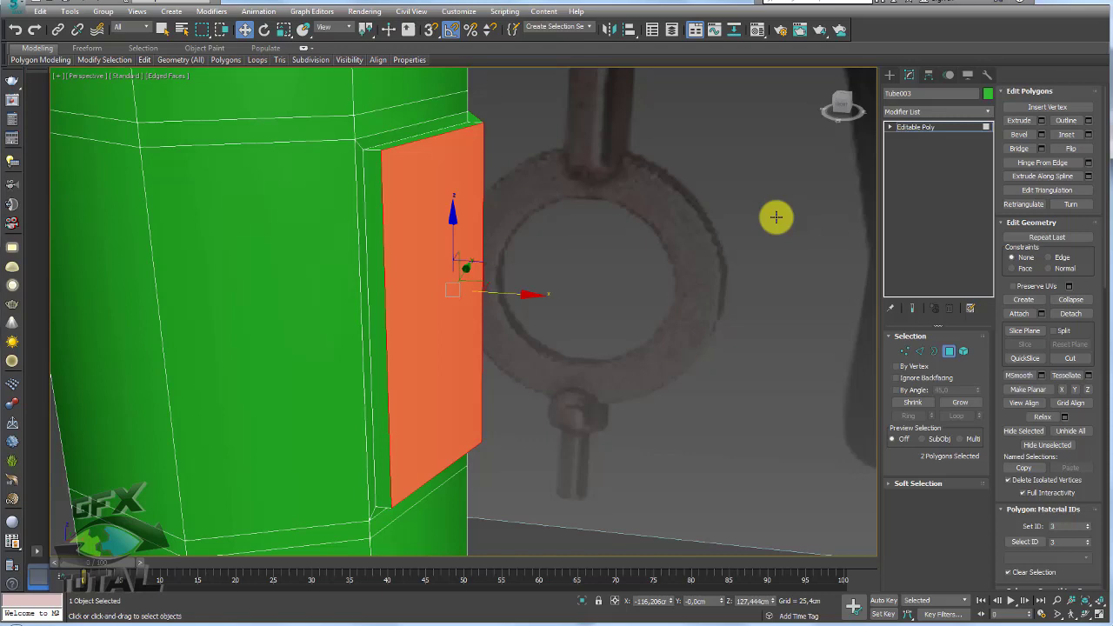
click(1041, 120)
mouse_move(480, 320)
mouse_down()
mouse_move(487, 273)
mouse_move(494, 341)
mouse_up()
click(470, 354)
scroll(556, 325, down, 5)
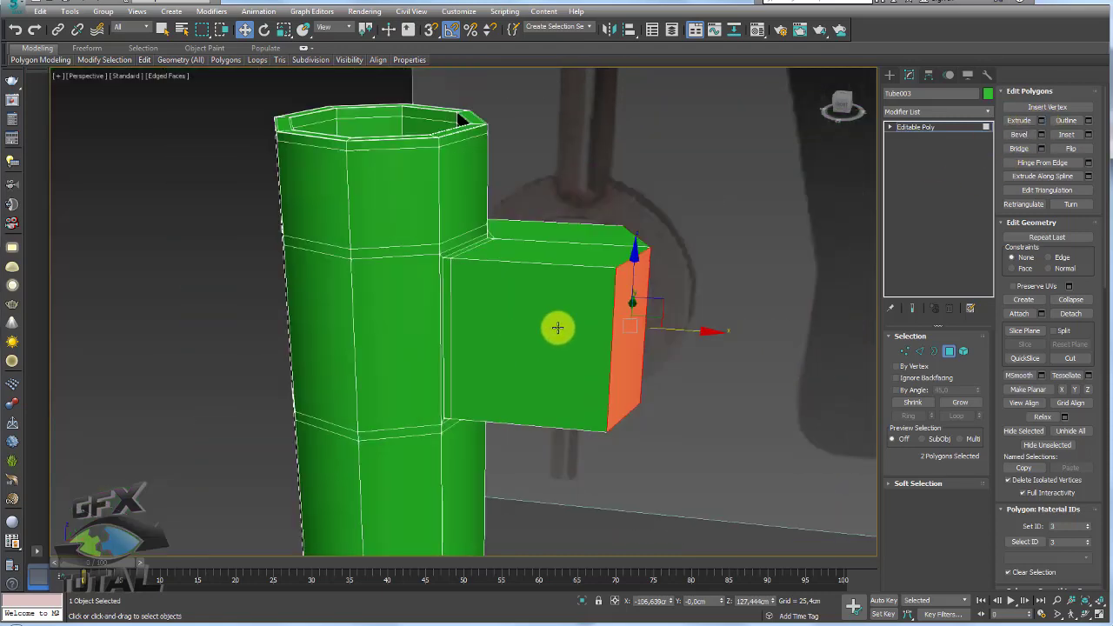
click(1039, 119)
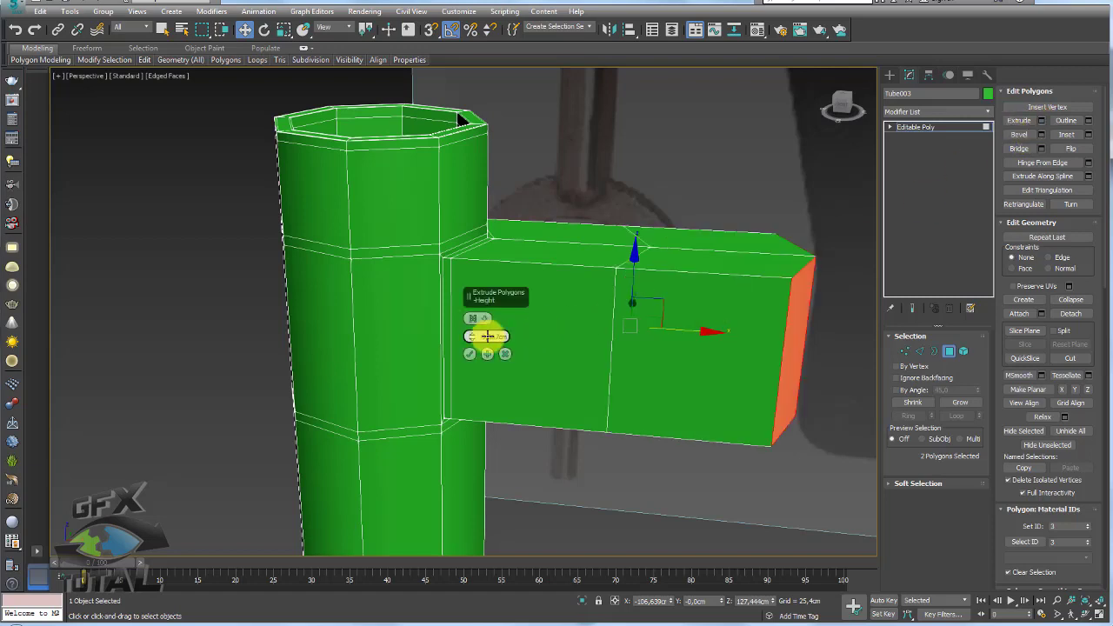
drag(488, 336, 474, 337)
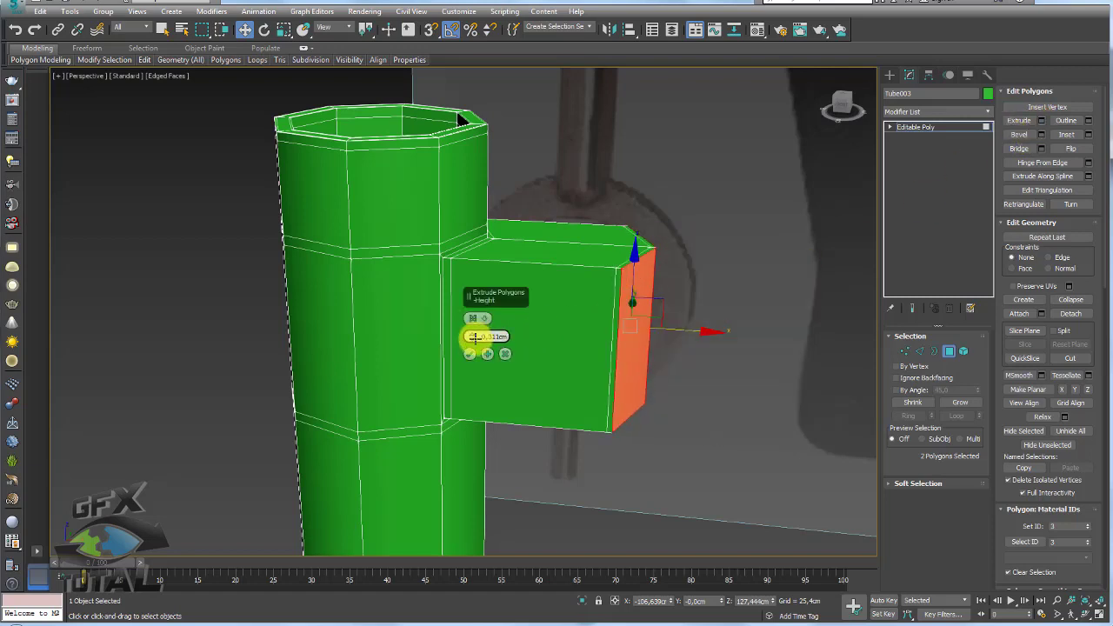
click(471, 354)
click(928, 127)
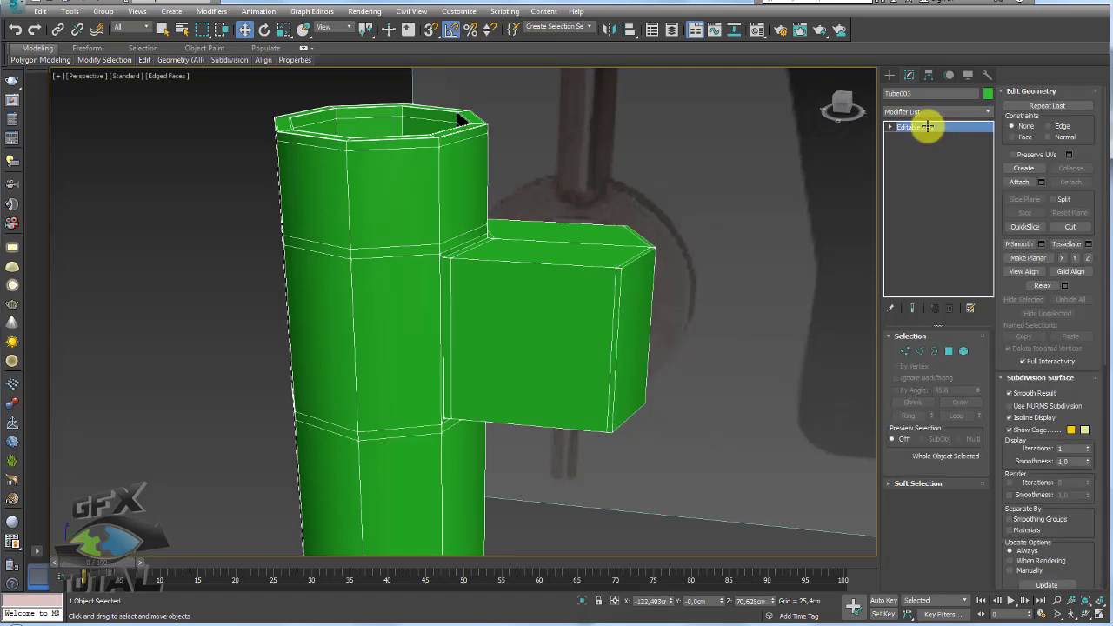
- Preview the key with TurboSmooth, then connect a ring of vertical edges on the unsmoothed mesh
key(ctrl+t)
mouse_move(568, 313)
alt+middle_down()
mouse_move(489, 308)
mouse_move(571, 300)
alt+middle_up()
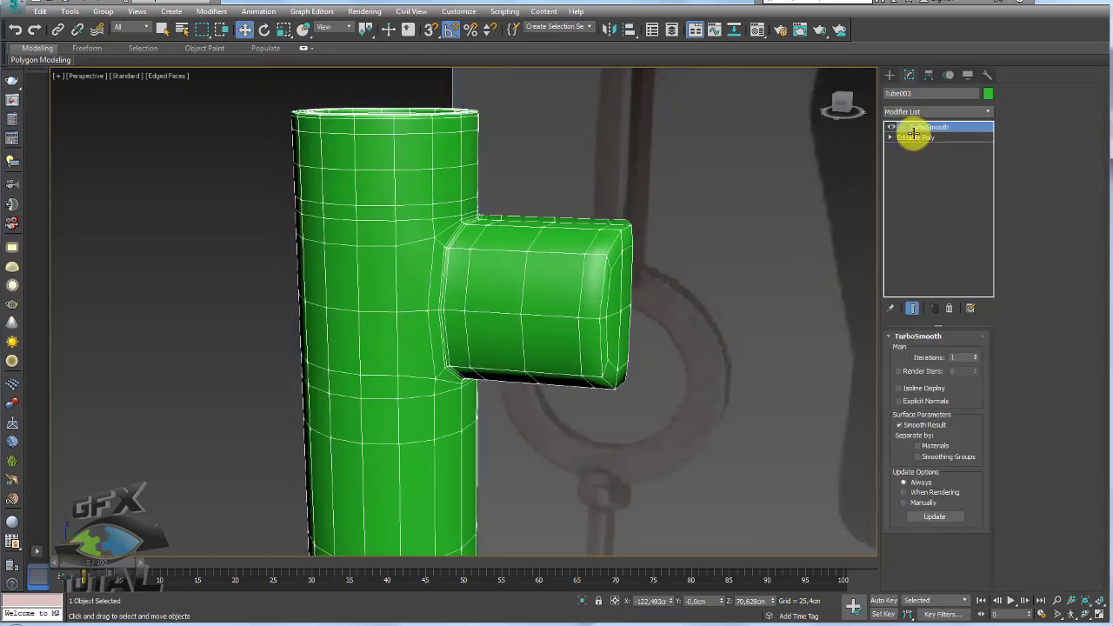
click(916, 138)
click(920, 351)
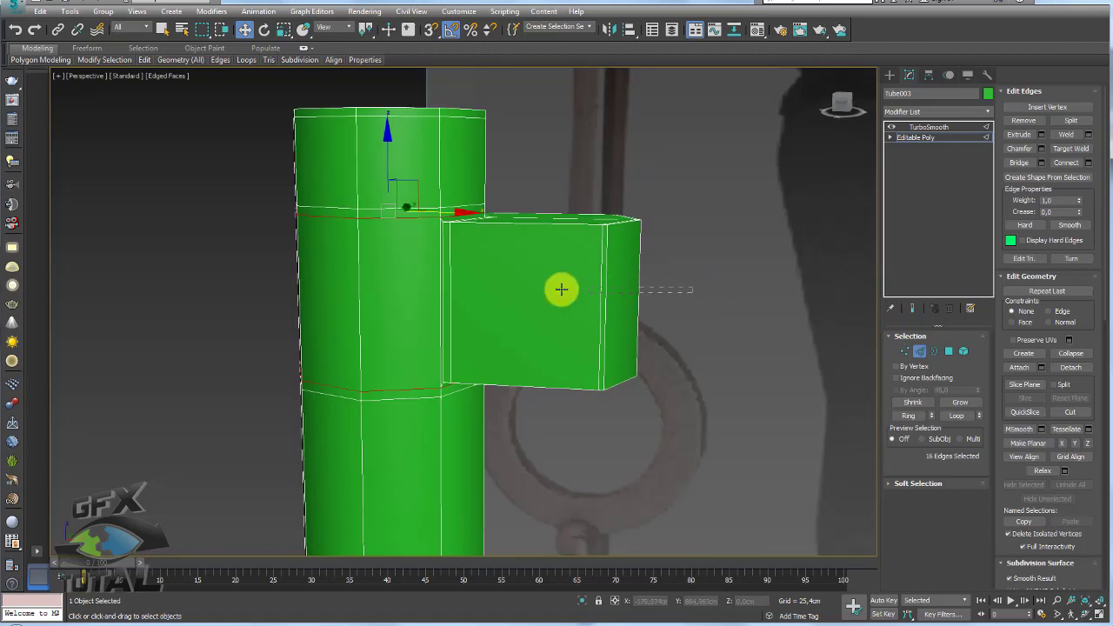
click(924, 415)
click(1094, 161)
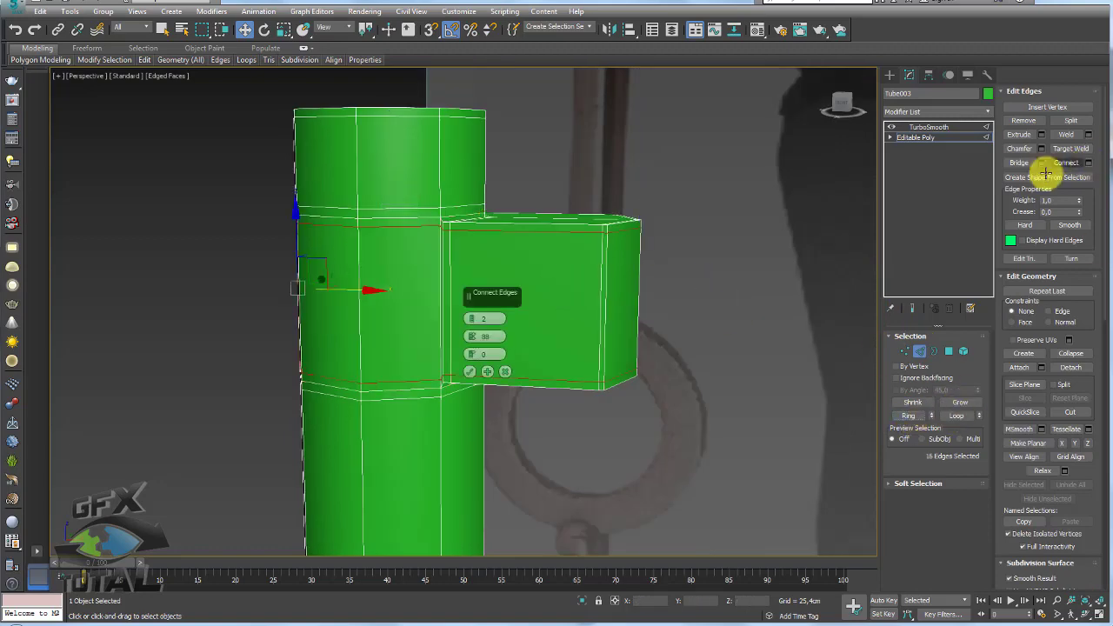
click(470, 371)
- Add two unpinched, widely spaced loops across the edge ring at the arm's end
mouse_move(469, 372)
alt+middle_down()
mouse_move(664, 301)
mouse_move(636, 305)
mouse_move(695, 305)
mouse_move(558, 283)
mouse_move(721, 278)
alt+middle_up()
click(657, 288)
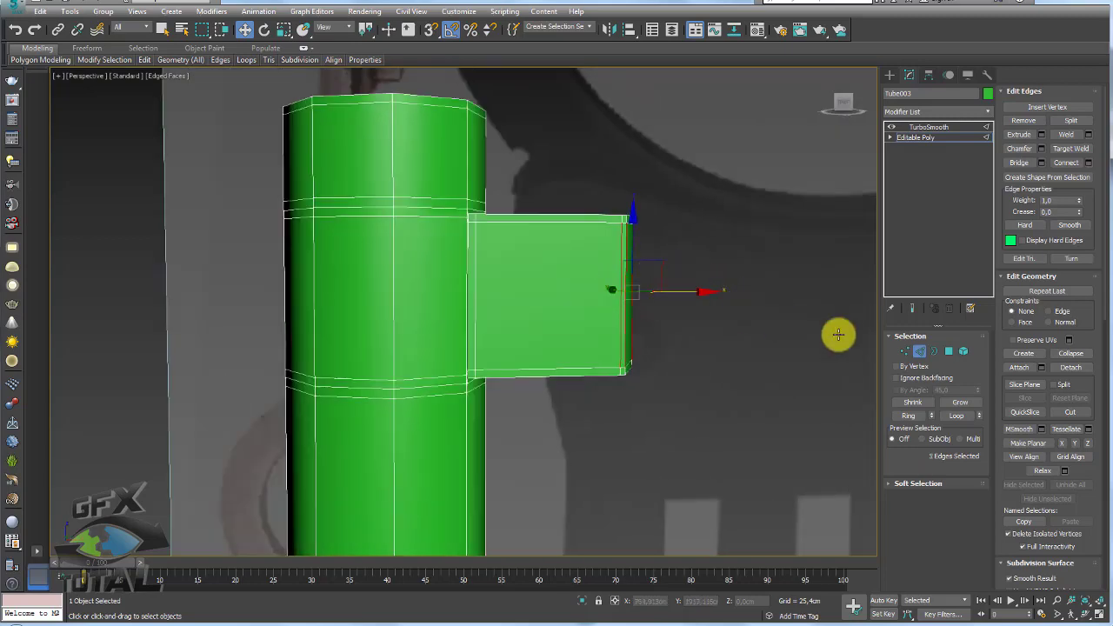
click(943, 404)
click(913, 417)
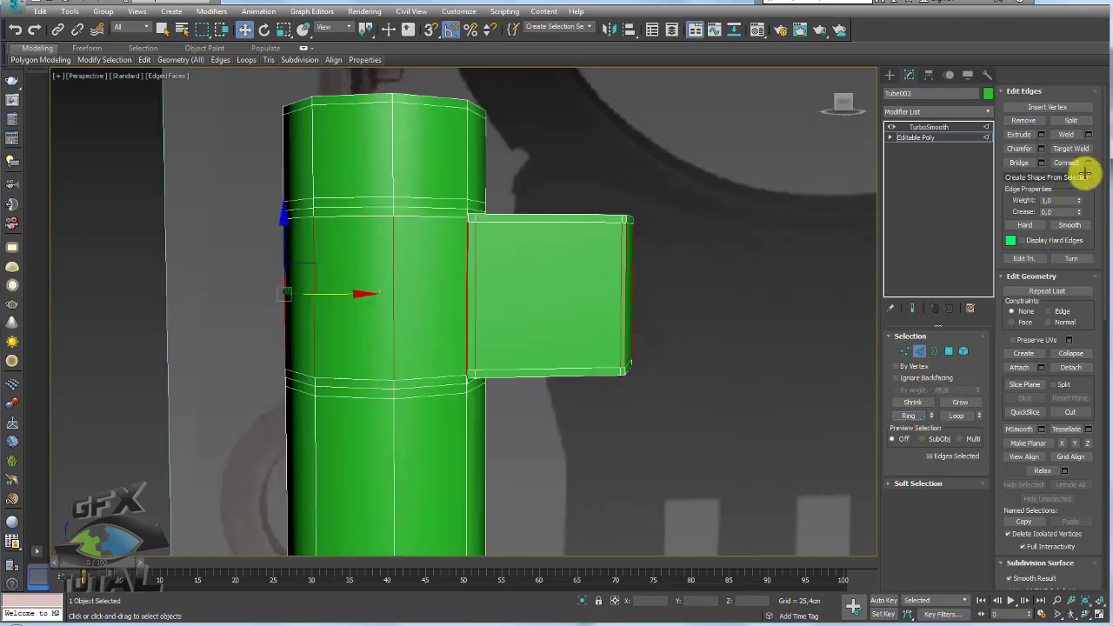
click(1088, 163)
right_click(471, 338)
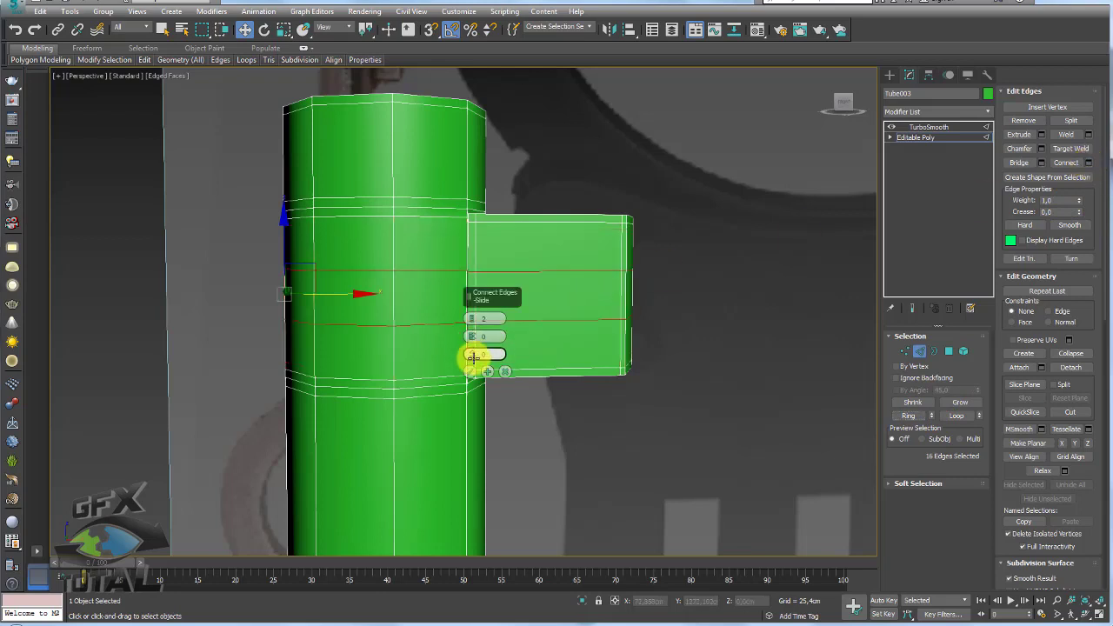
drag(471, 338, 478, 346)
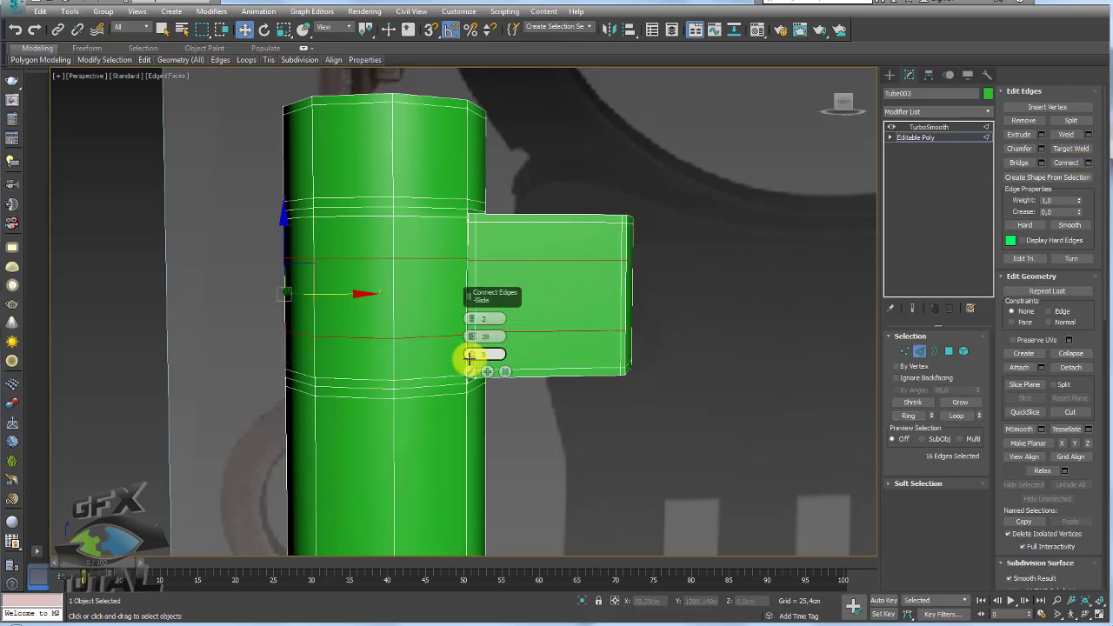
click(471, 372)
- Connect two more spread-apart edge loops across the branch tube's edge ring
alt+middle_drag(660, 295, 641, 286)
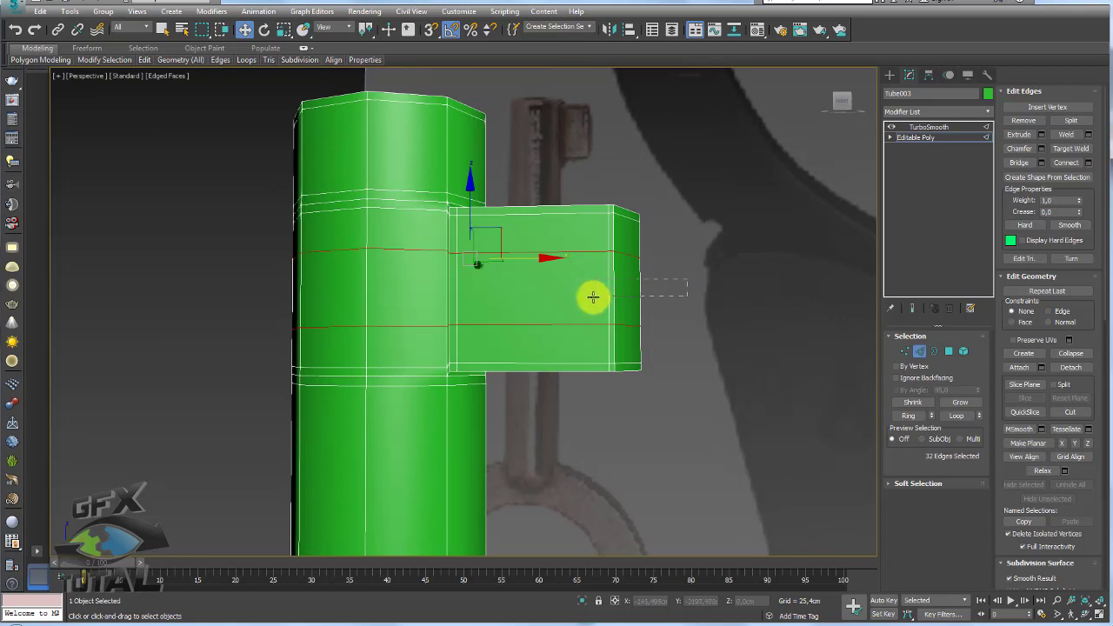
click(613, 295)
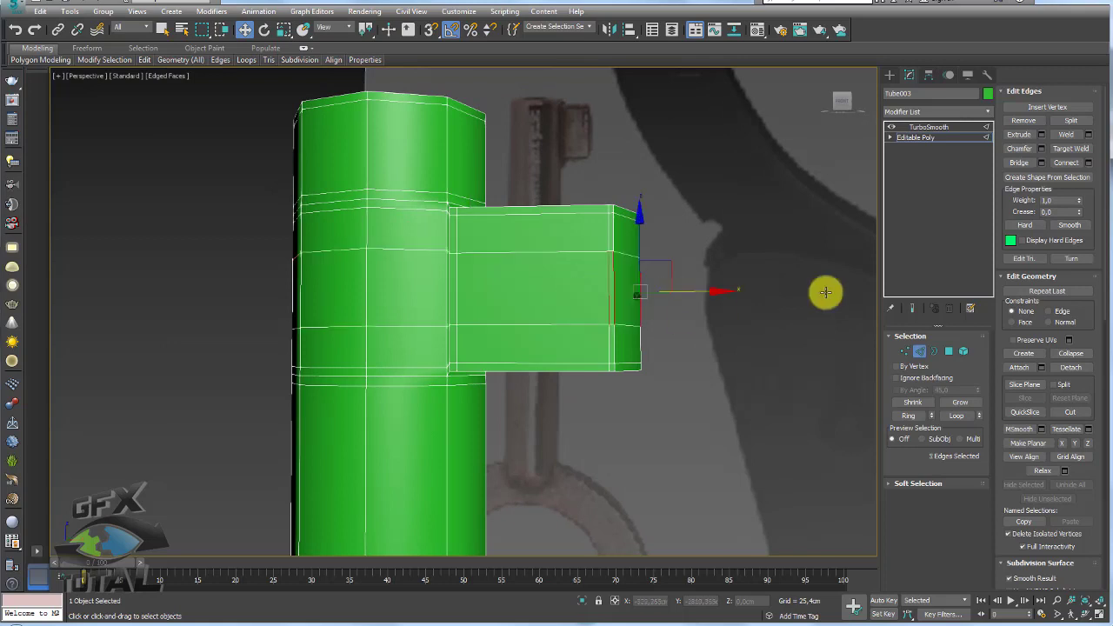
click(911, 415)
click(1088, 163)
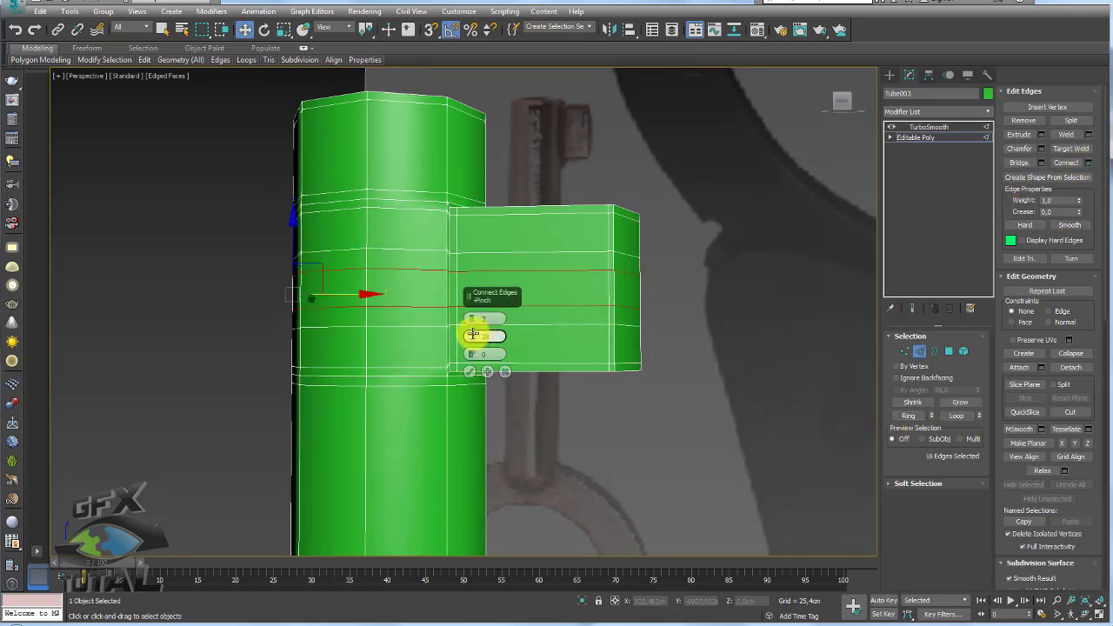
mouse_move(472, 334)
mouse_down()
mouse_move(473, 380)
mouse_move(497, 217)
mouse_up()
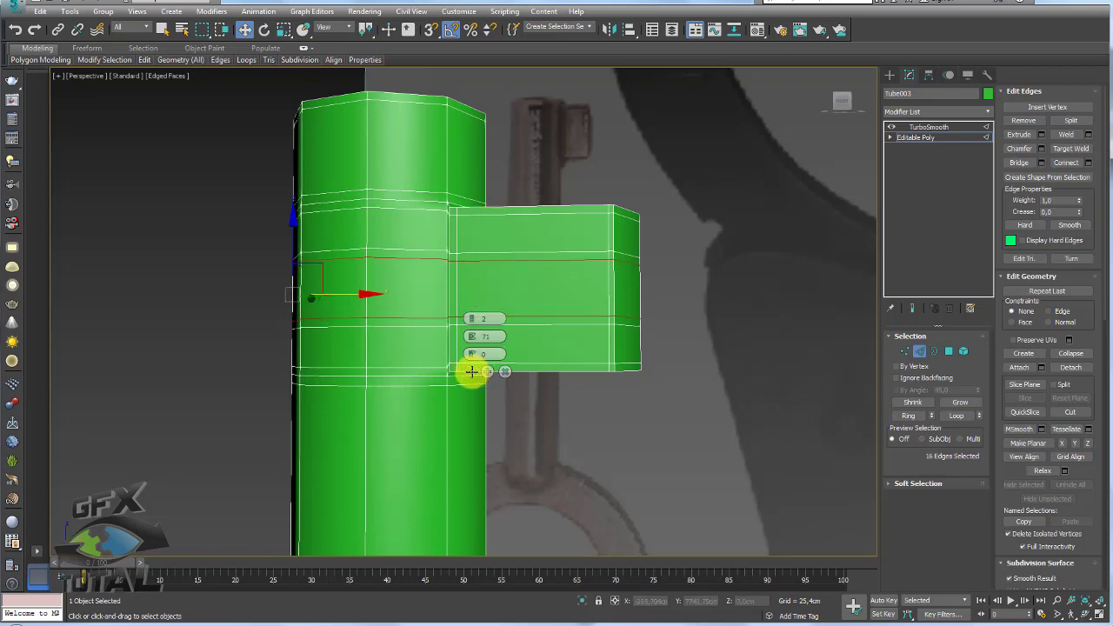
click(470, 372)
- Push the branch's end loop inward to form a notch and preview it with TurboSmooth
alt+middle_drag(550, 319, 641, 304)
double_click(620, 286)
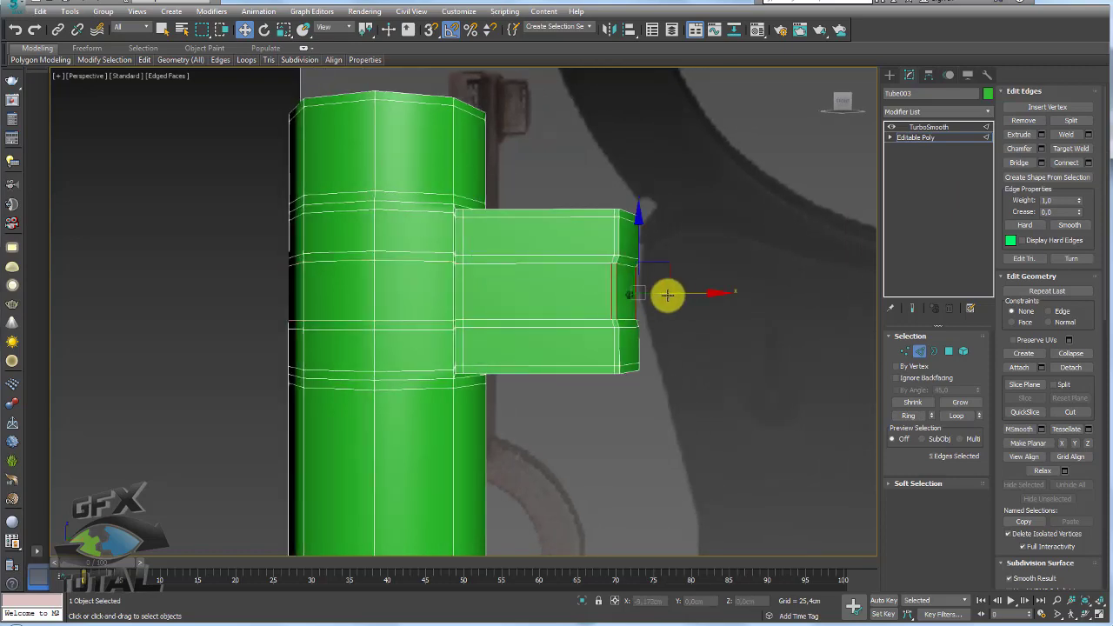
drag(667, 295, 661, 293)
click(914, 129)
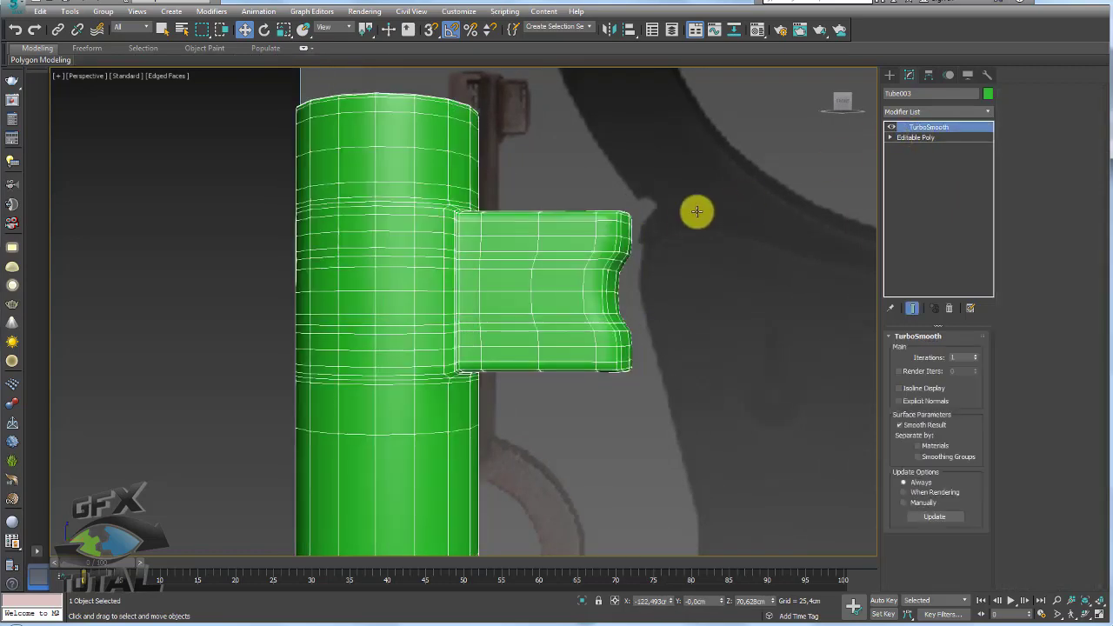
scroll(697, 211, down, 10)
- Select the key and enter its Vertex level in Front view
mouse_move(676, 252)
alt+middle_down()
mouse_move(541, 276)
mouse_move(716, 251)
alt+middle_up()
click(527, 290)
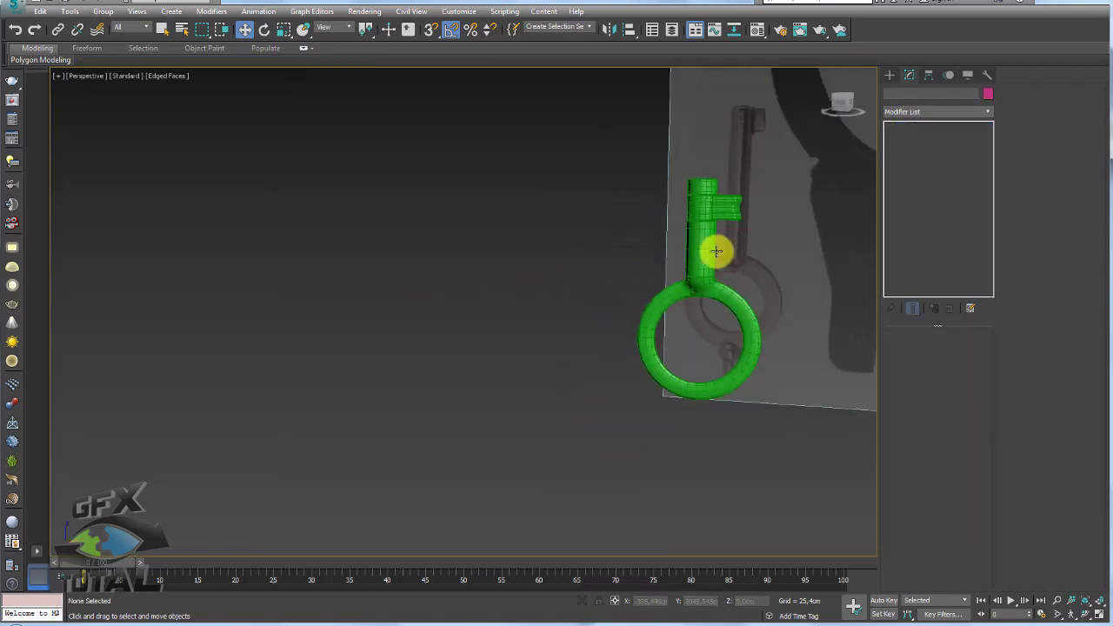
click(800, 249)
click(708, 258)
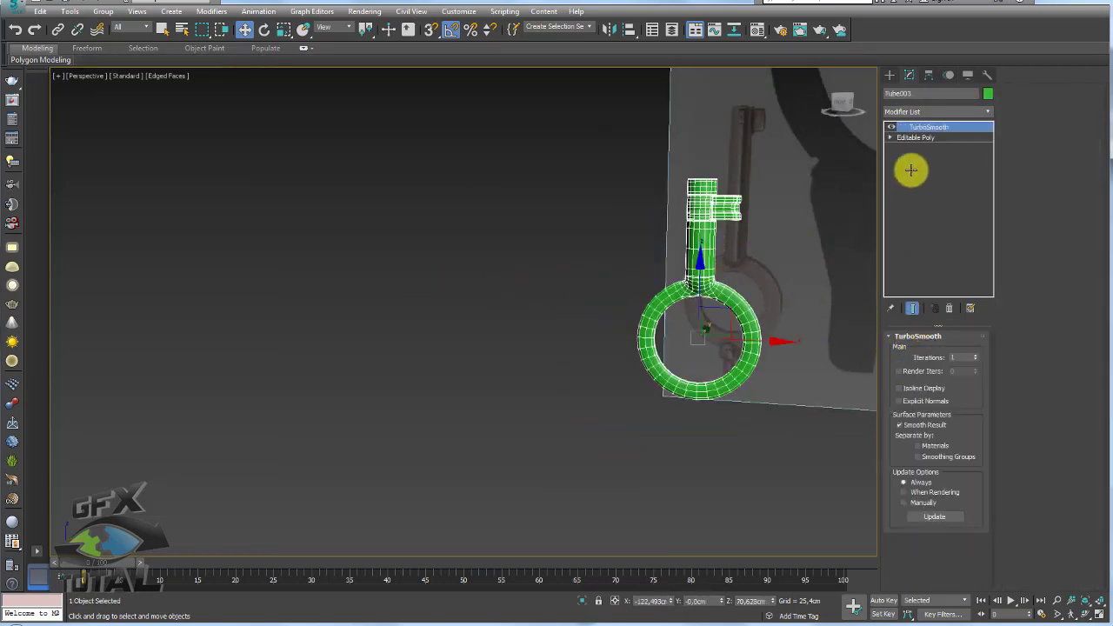
click(890, 137)
click(913, 147)
key(f)
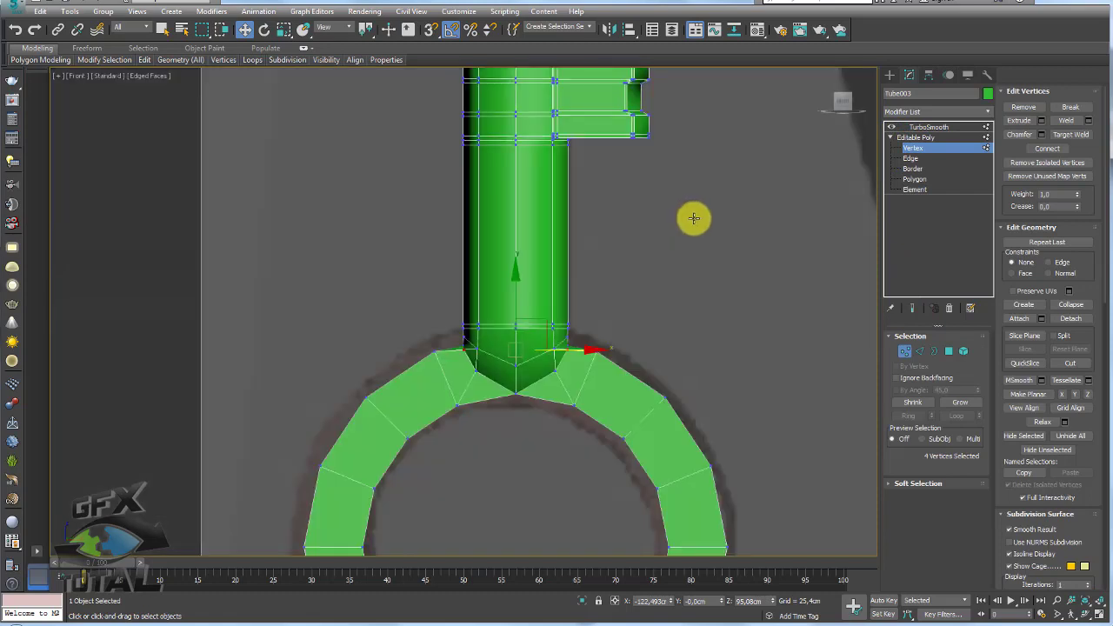
scroll(698, 219, down, 5)
- Region-select the top stem vertices and drag them well upward to lengthen the stem
middle_drag(698, 218, 667, 288)
drag(609, 293, 529, 194)
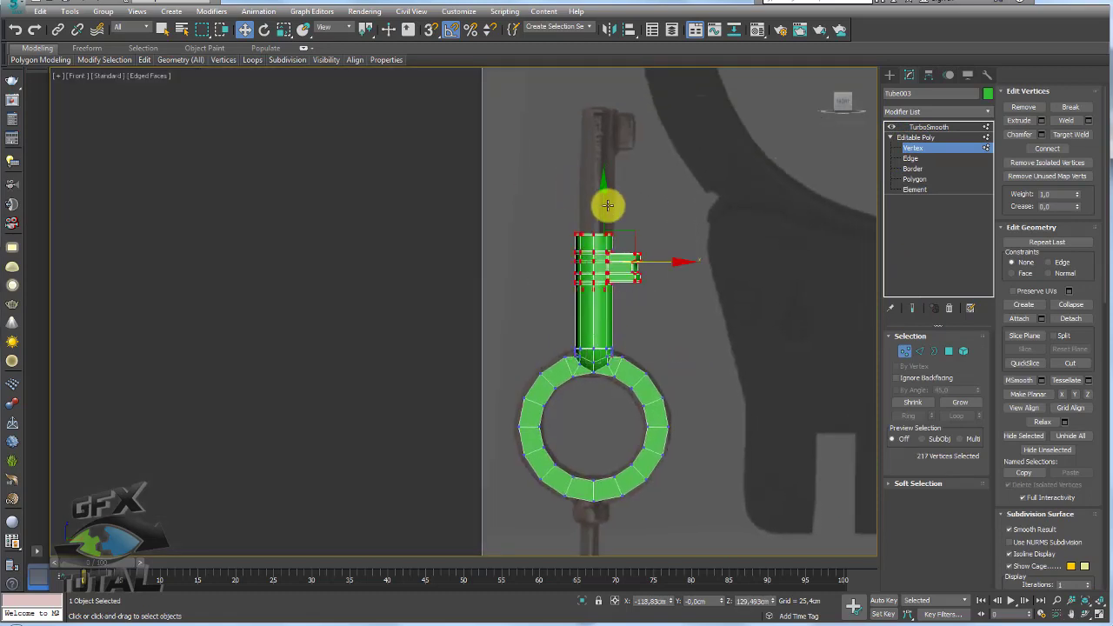
drag(604, 199, 603, 69)
scroll(649, 307, down, 2)
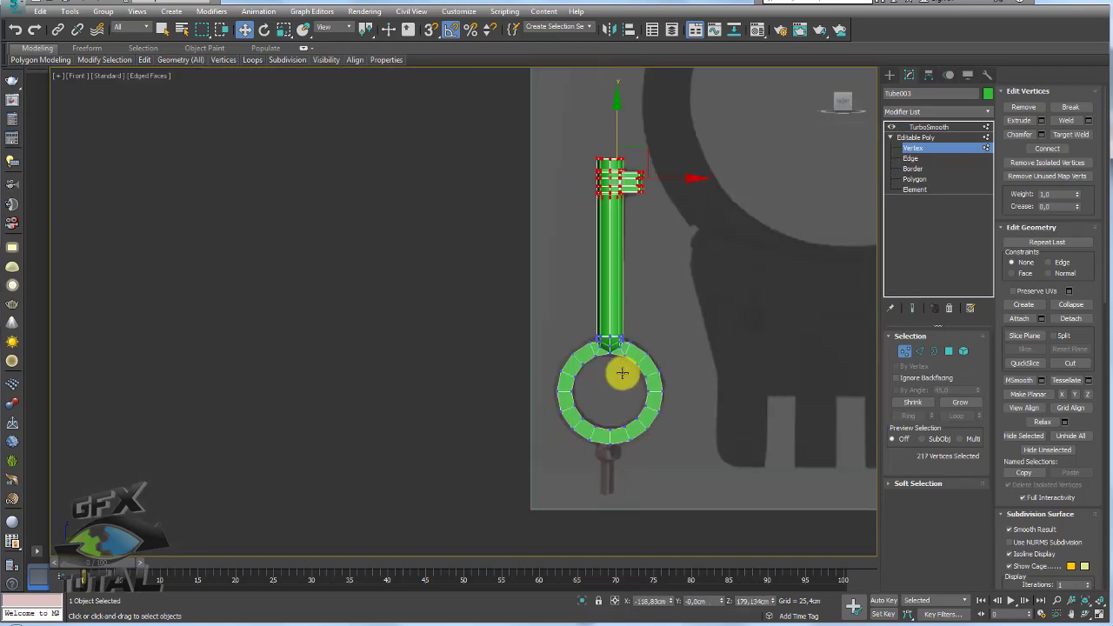
middle_drag(621, 372, 608, 352)
scroll(608, 352, up, 4)
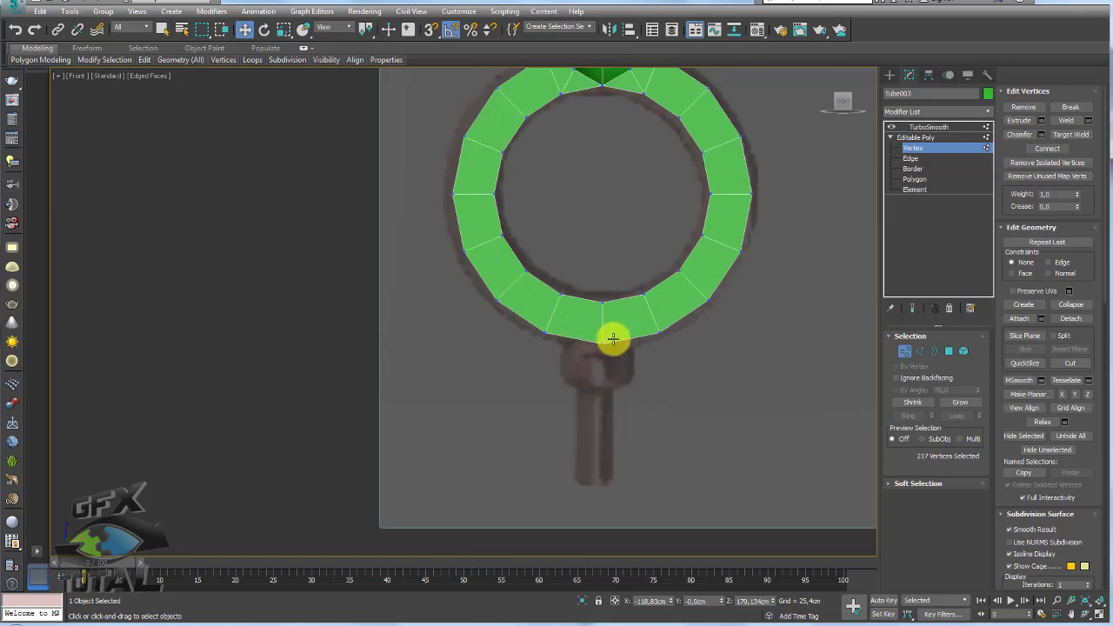
scroll(634, 264, down, 3)
middle_drag(634, 263, 626, 323)
scroll(626, 323, up, 1)
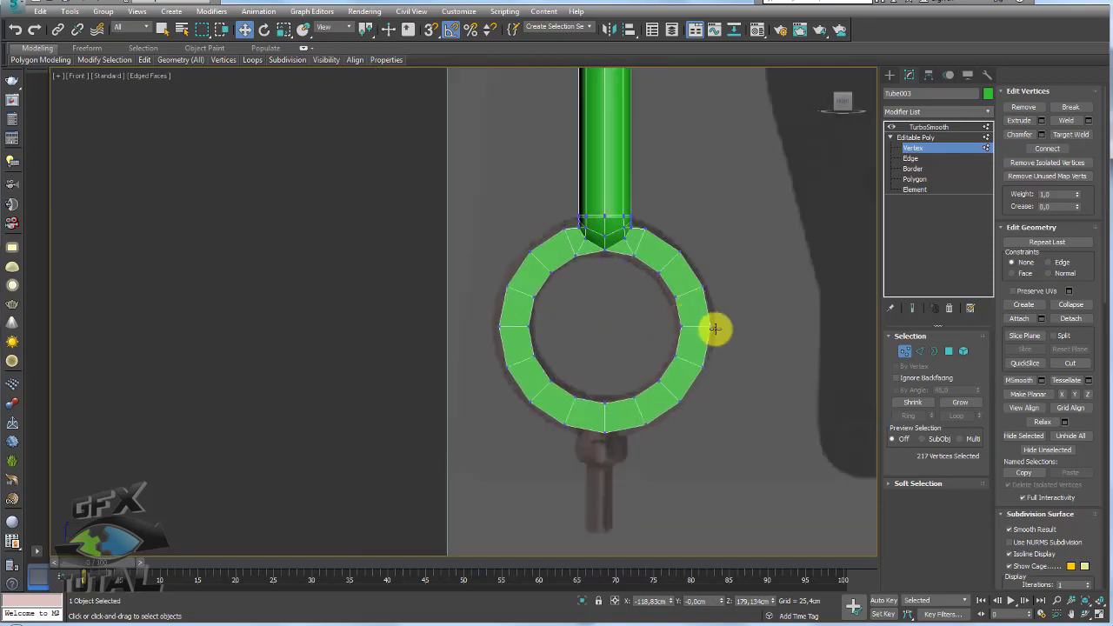
click(949, 350)
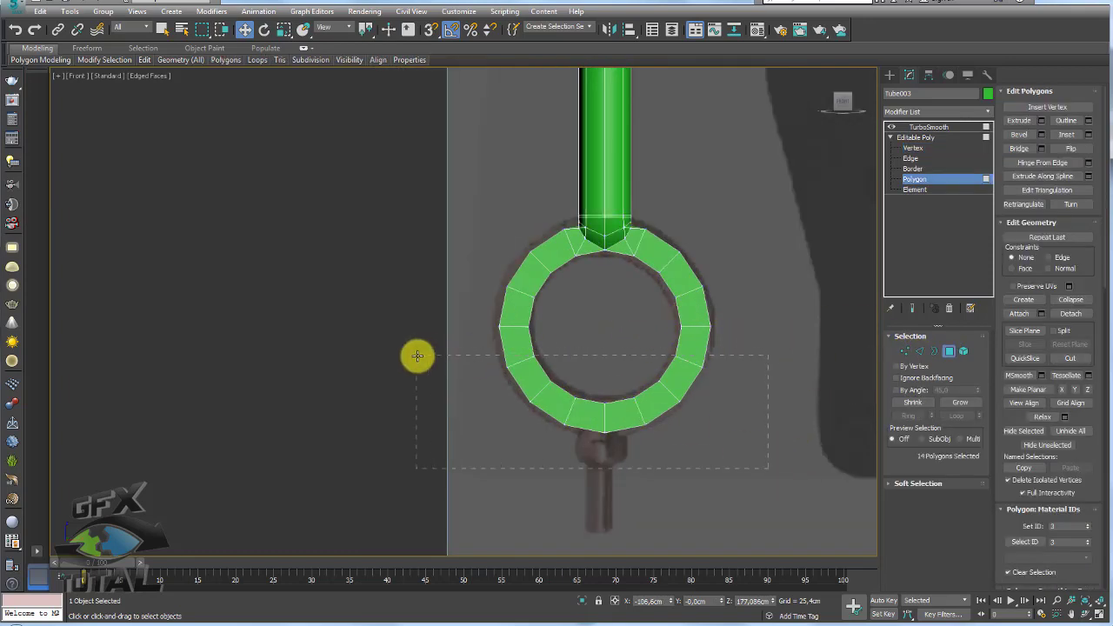
- Delete the ring's bottom half and Shift-drag the upper half and stem downward as a cloned element
drag(417, 356, 417, 356)
key(Delete)
drag(748, 367, 423, 213)
shift+drag(604, 177, 607, 367)
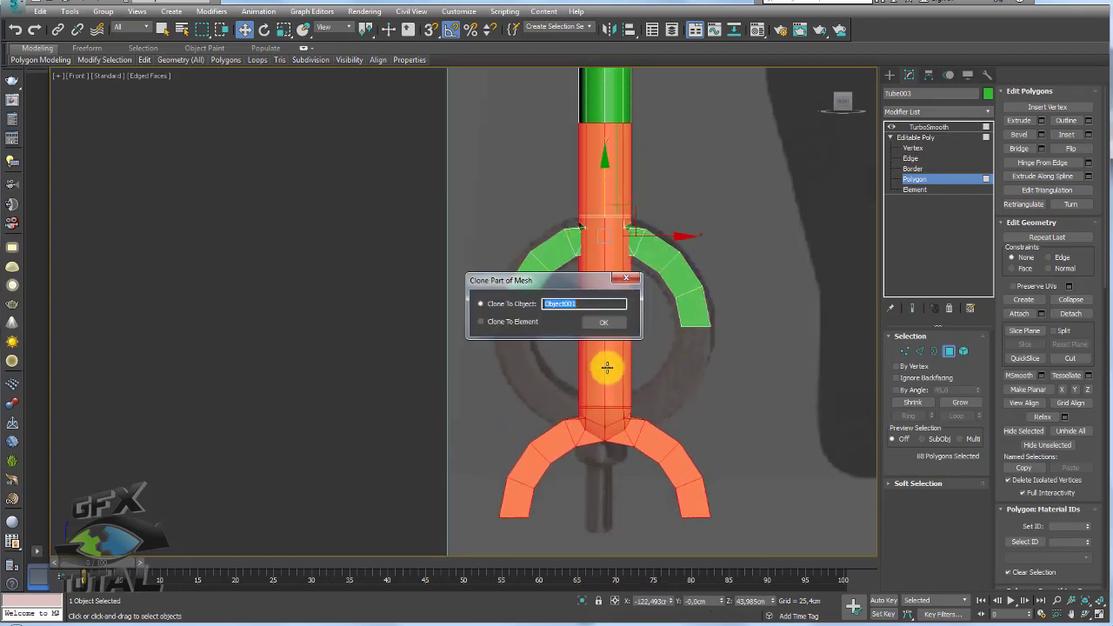
click(510, 321)
click(613, 322)
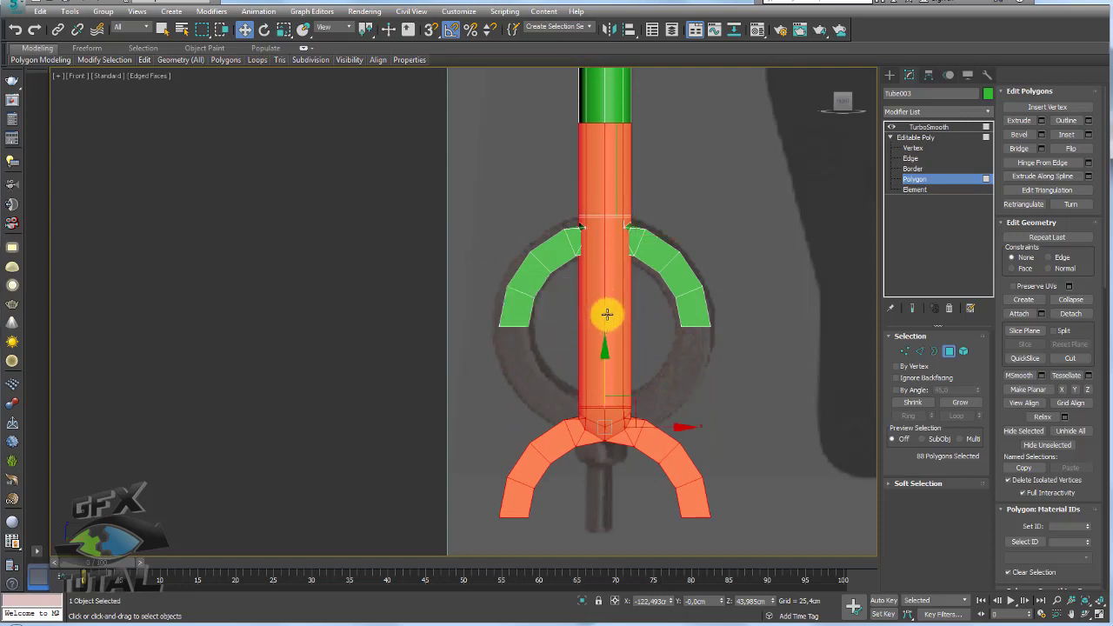
- Rotate the cloned half 180° so its stem points downward
key(e)
drag(603, 374, 614, 273)
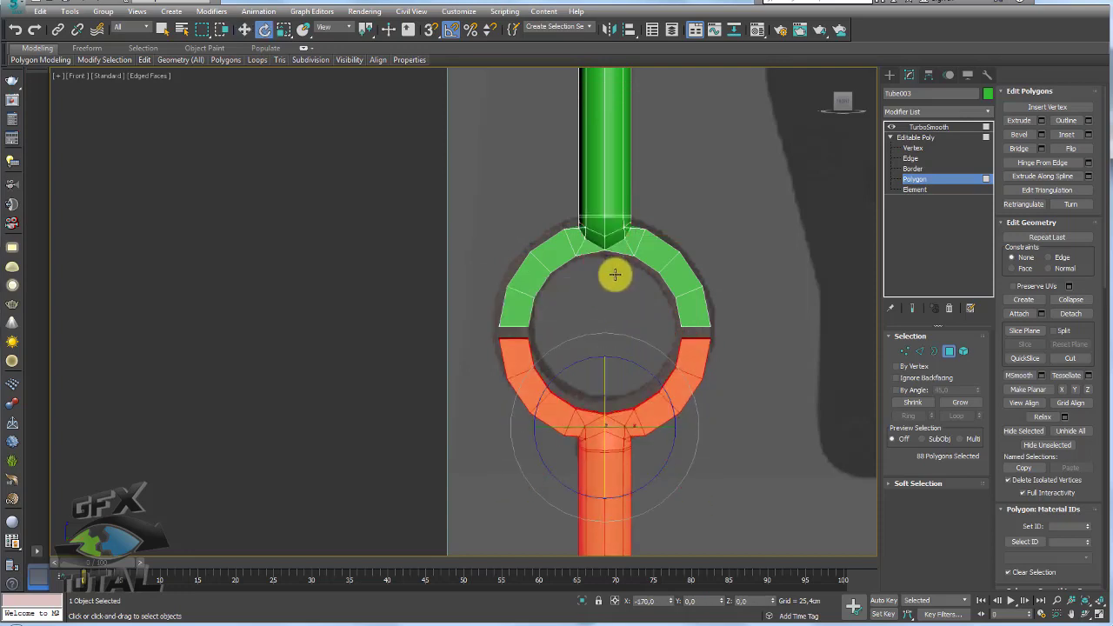
drag(615, 275, 625, 274)
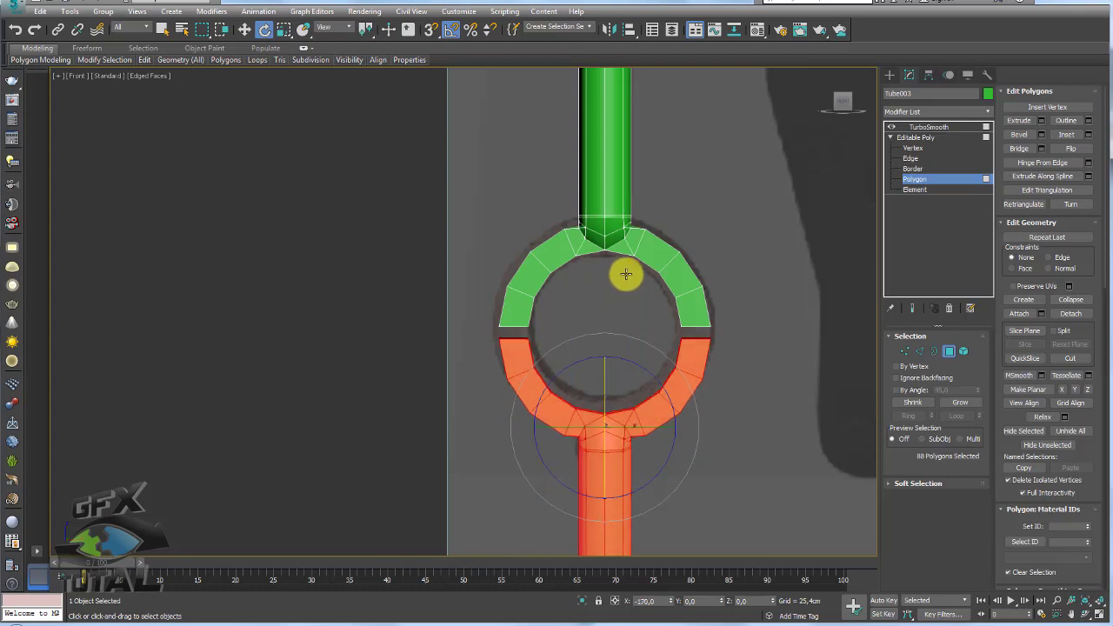
key(w)
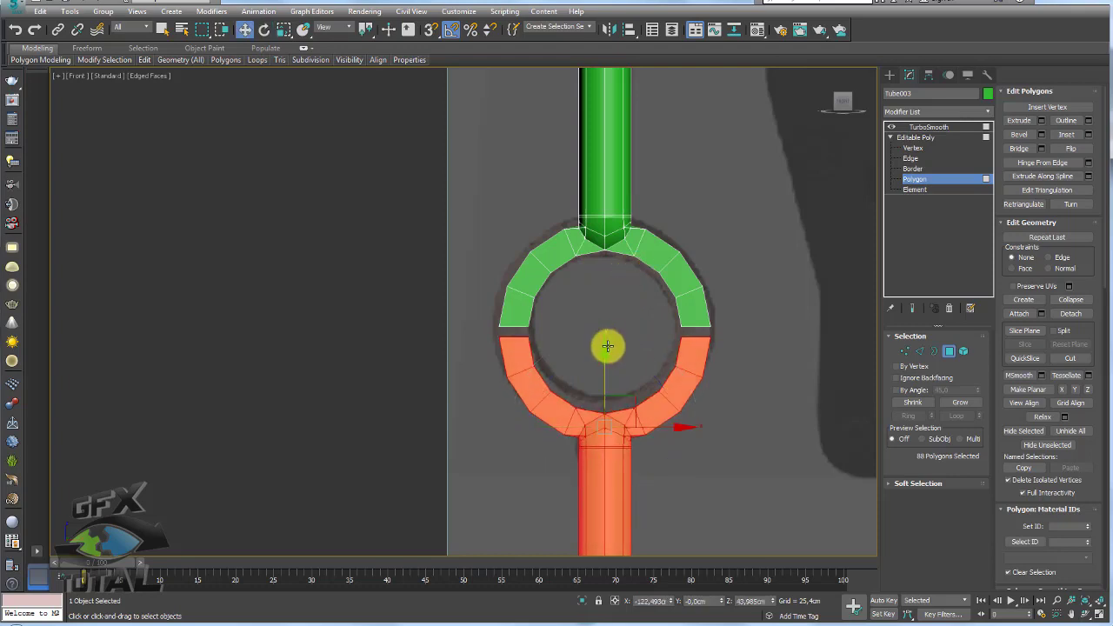
click(934, 351)
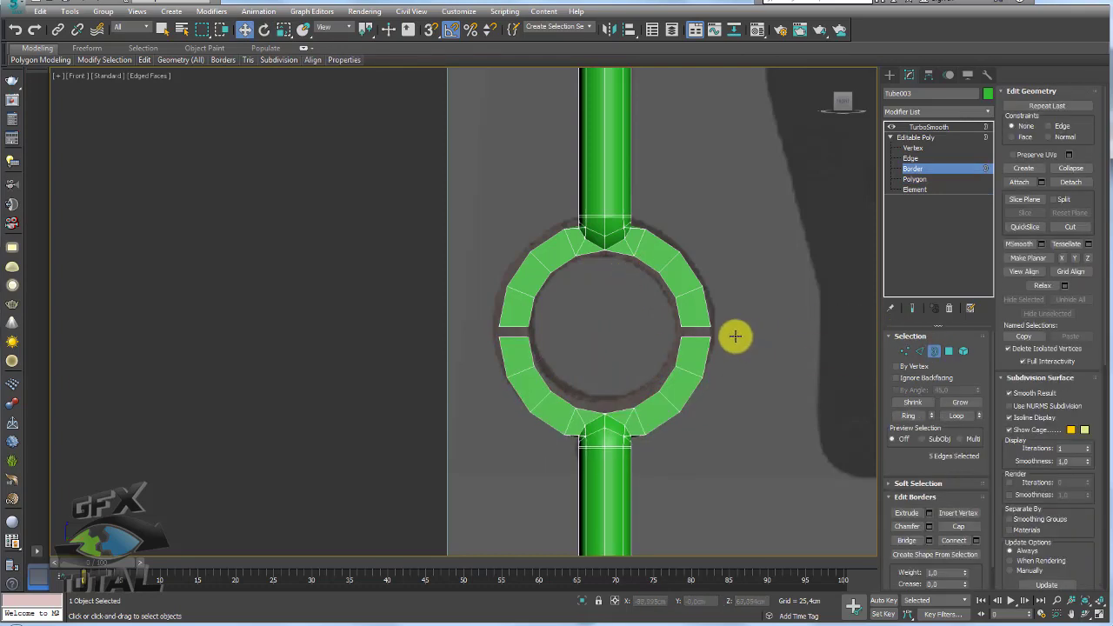
- Select the open borders at the right and left ring gaps and Bridge each one closed
mouse_move(724, 340)
mouse_down()
mouse_move(451, 357)
mouse_move(443, 333)
mouse_up()
click(963, 351)
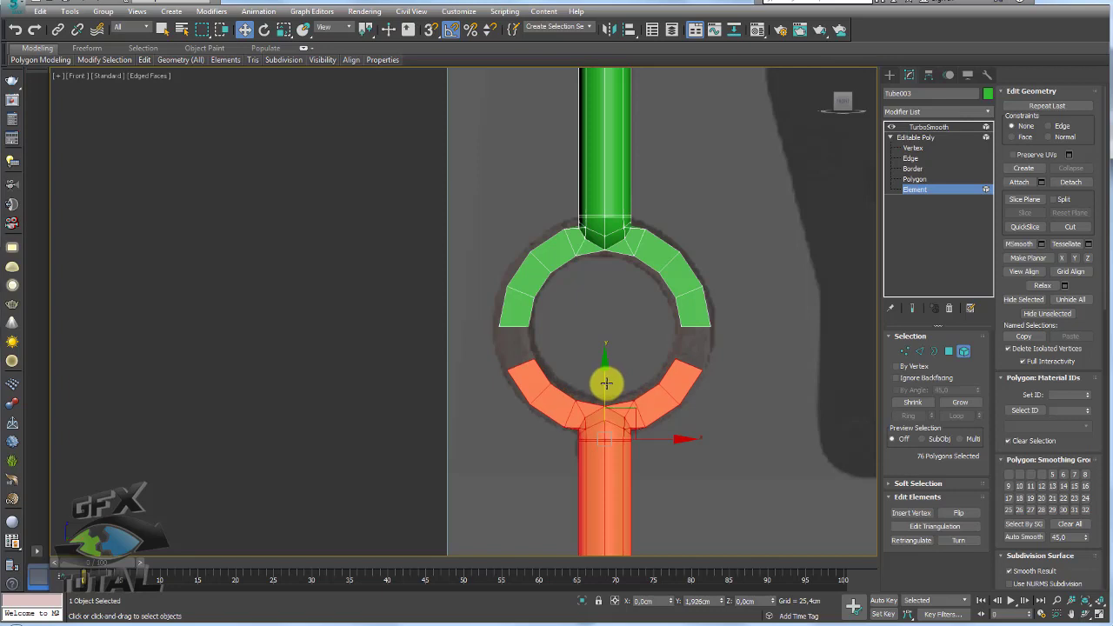
click(935, 351)
drag(788, 320, 629, 372)
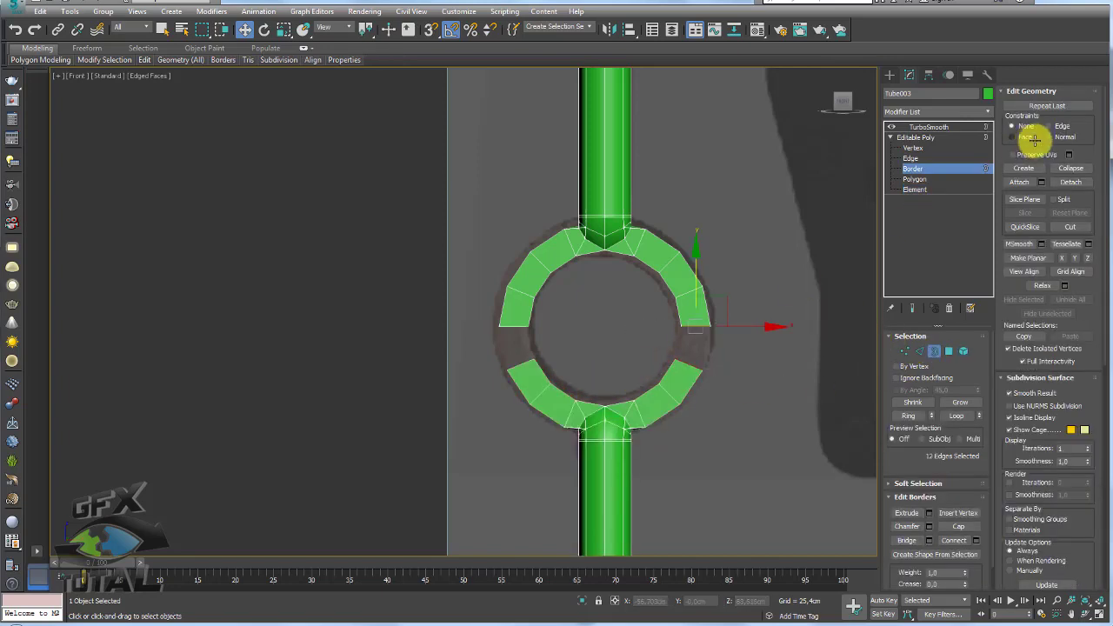
click(907, 539)
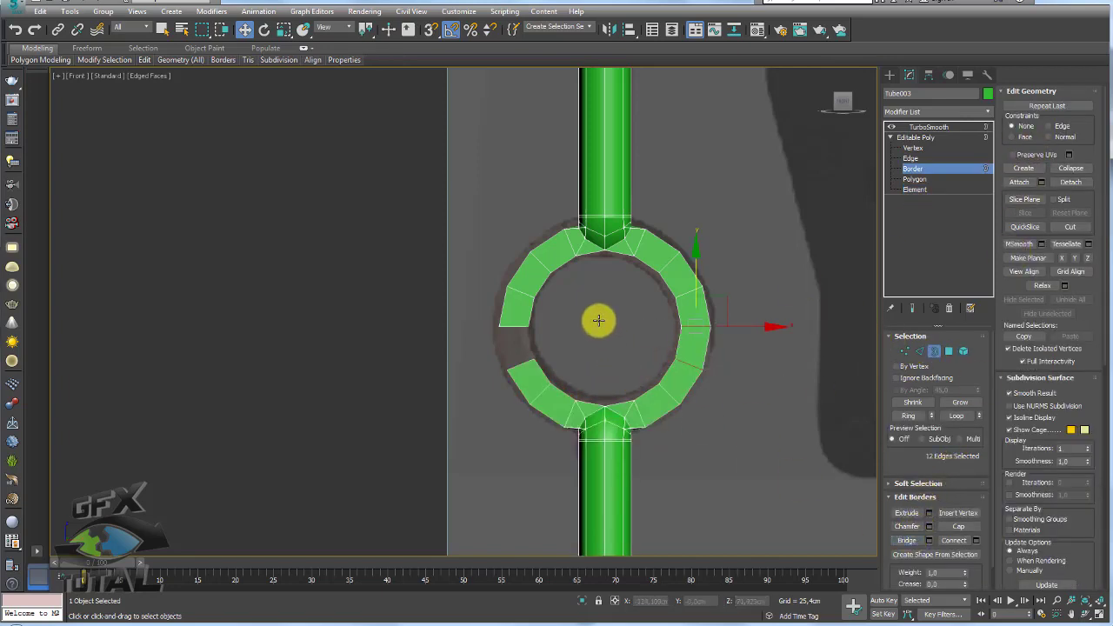
drag(599, 321, 499, 369)
click(905, 534)
scroll(707, 461, down, 2)
middle_drag(707, 461, 649, 394)
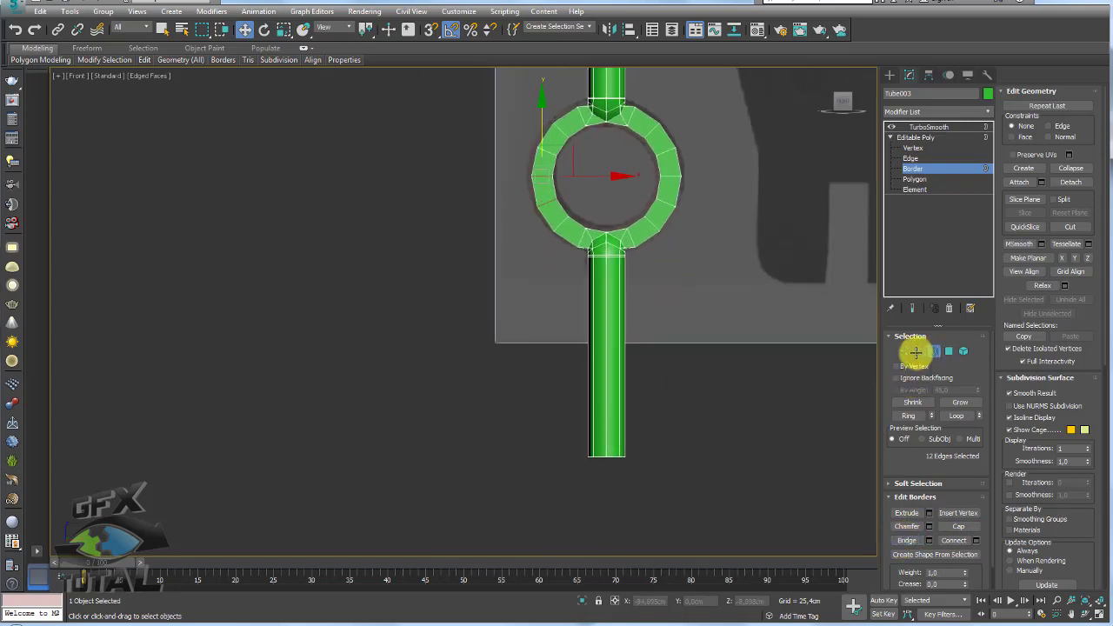
click(918, 351)
- Raise the tube's bottom vertices in the wireframe front view to shorten the key shaft
key(F3)
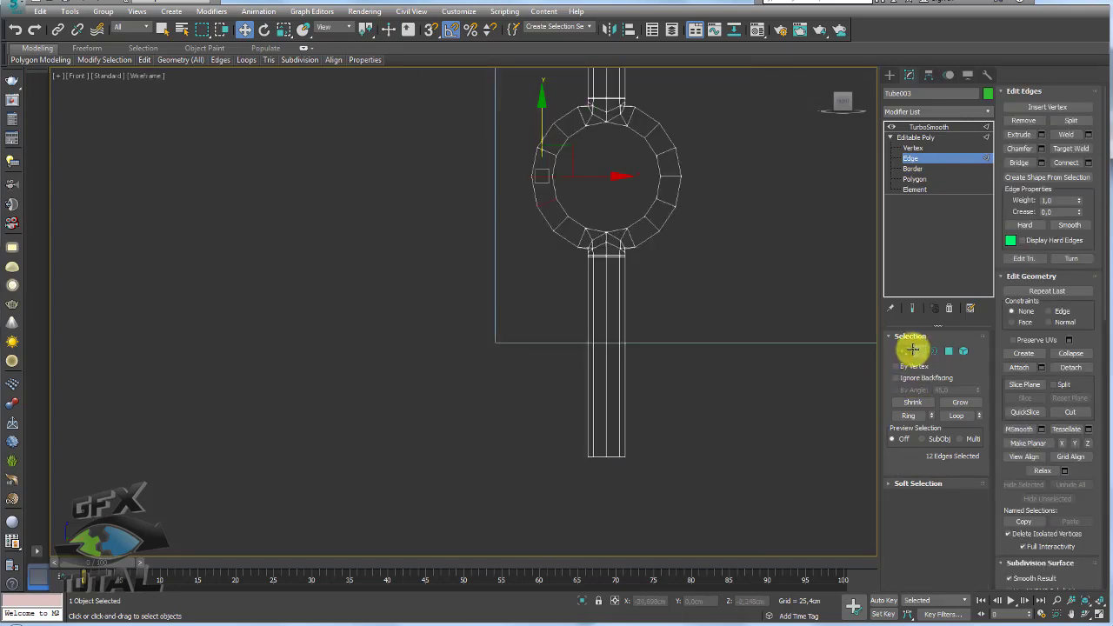
key(1)
drag(605, 415, 612, 251)
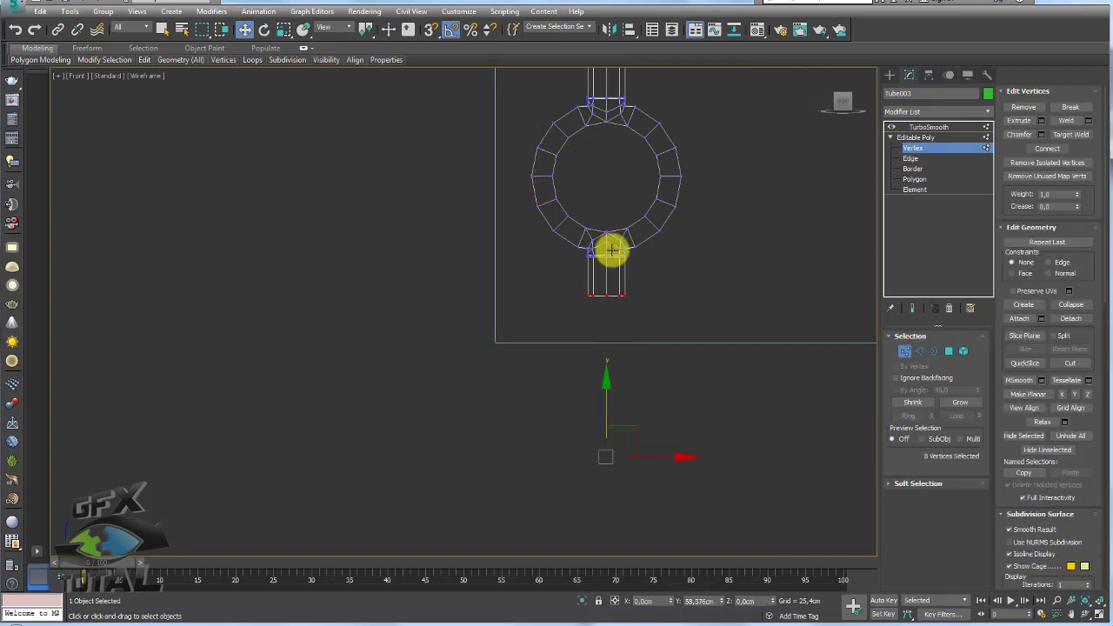
scroll(611, 254, up, 5)
- Scale the shaft's bottom opening border inward to narrow it
click(934, 350)
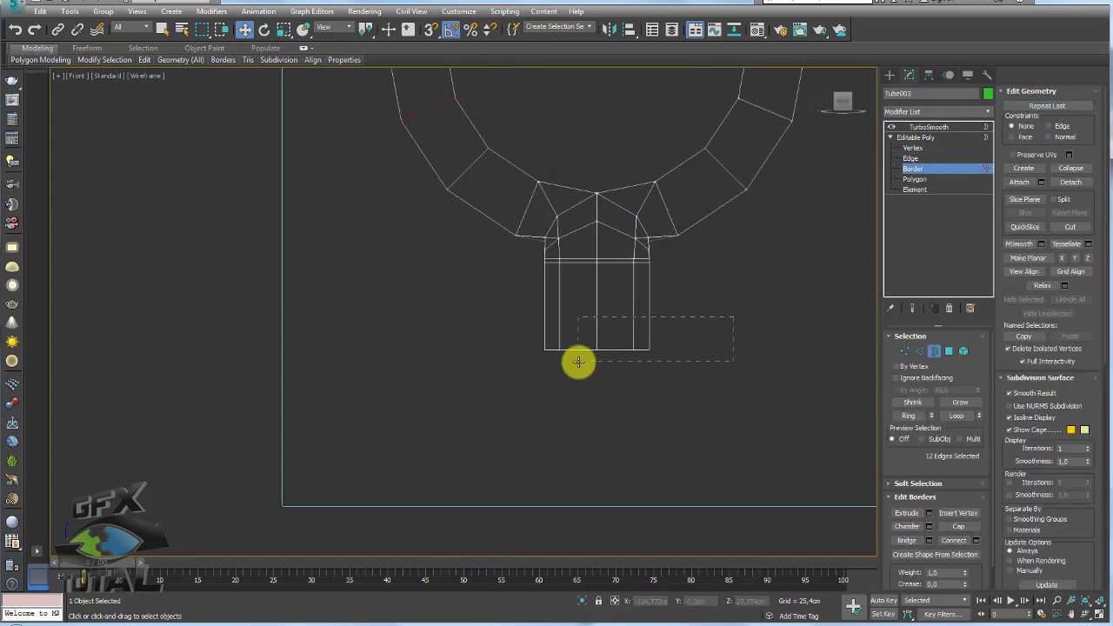
key(p)
mouse_move(634, 310)
alt+middle_down()
mouse_move(684, 347)
mouse_move(718, 325)
mouse_move(696, 331)
alt+middle_up()
scroll(684, 348, up, 4)
scroll(696, 331, up, 2)
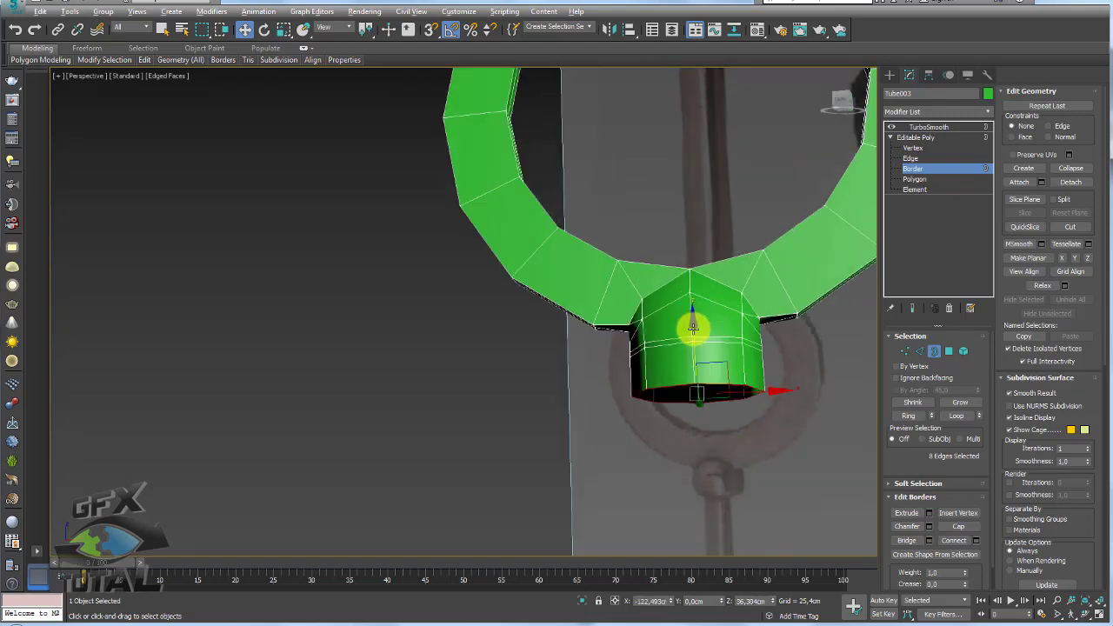
key(r)
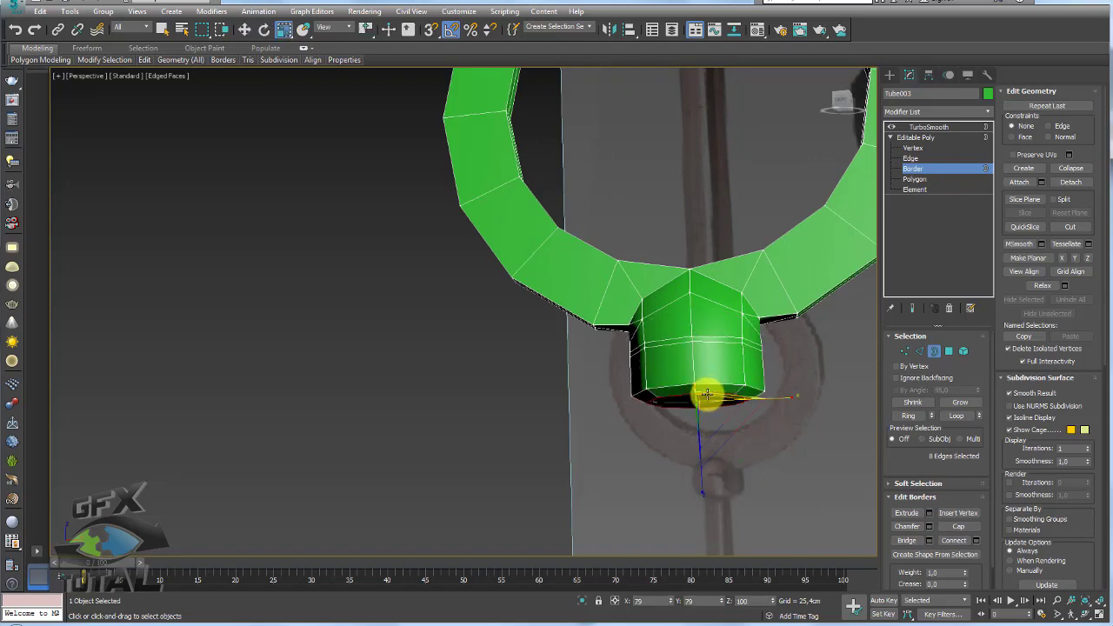
alt+middle_drag(707, 396, 710, 400)
key(w)
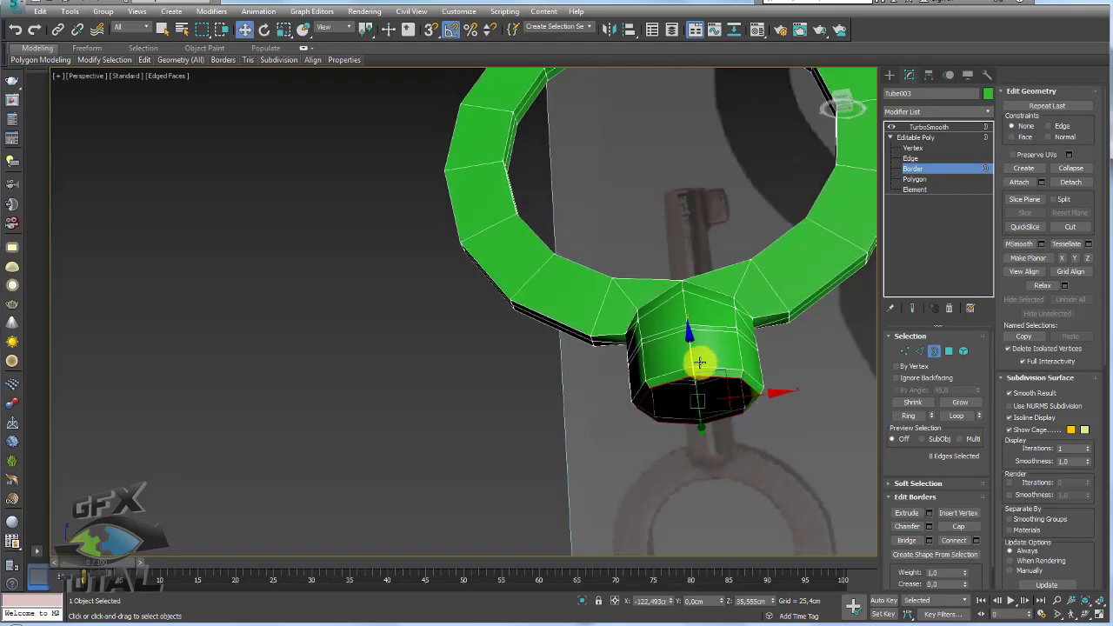
key(r)
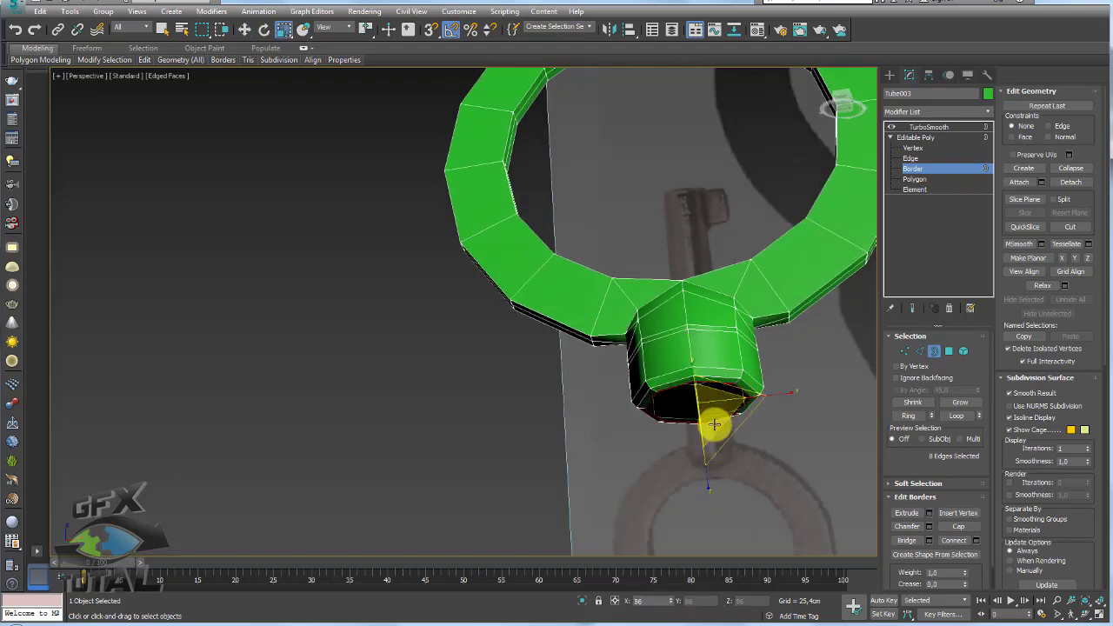
mouse_move(714, 424)
mouse_down()
mouse_move(713, 409)
mouse_move(698, 435)
mouse_move(712, 458)
mouse_up()
key(w)
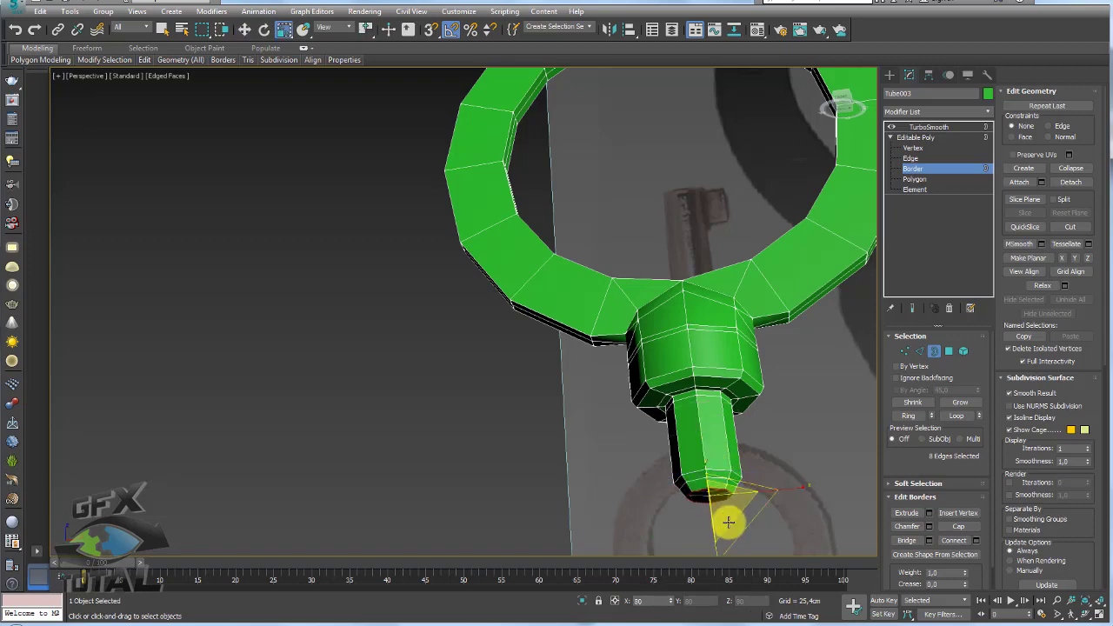
- Cap the open hole at the end of the key's shaft
scroll(703, 450, up, 3)
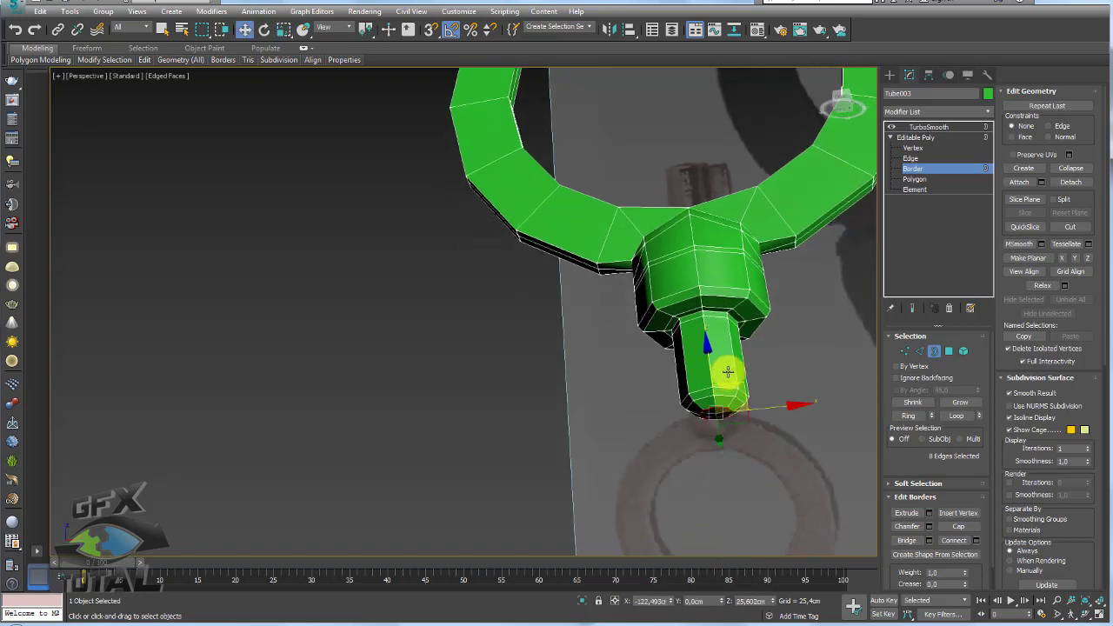
scroll(728, 373, up, 3)
alt+middle_drag(705, 402, 932, 427)
click(941, 527)
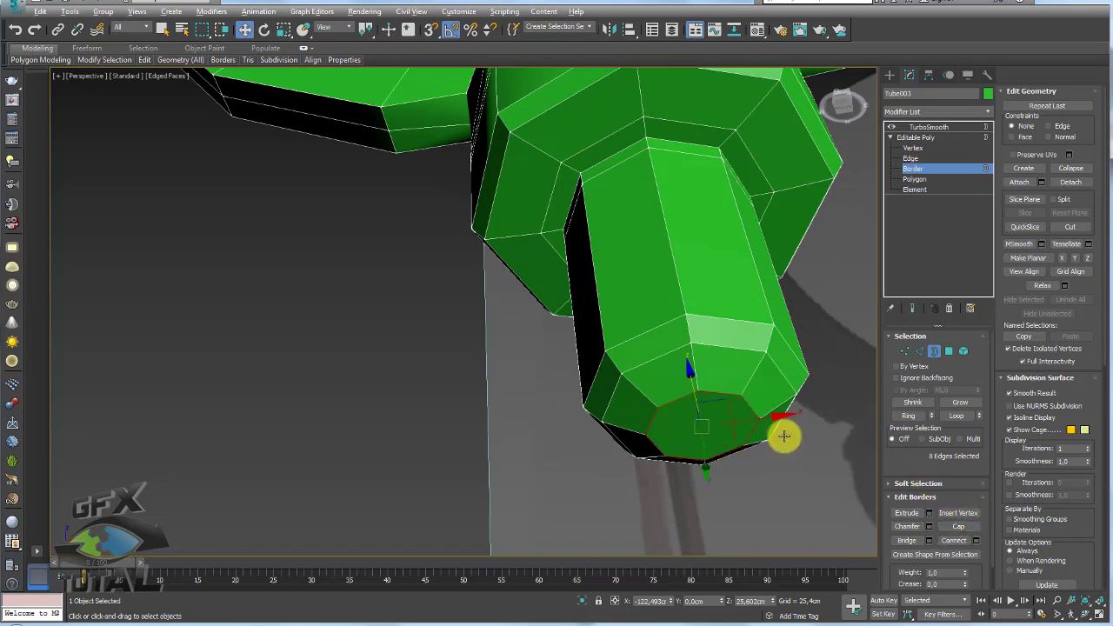
alt+middle_drag(783, 435, 820, 365)
- Cut a new edge across the cap between two points
key(1)
click(689, 373)
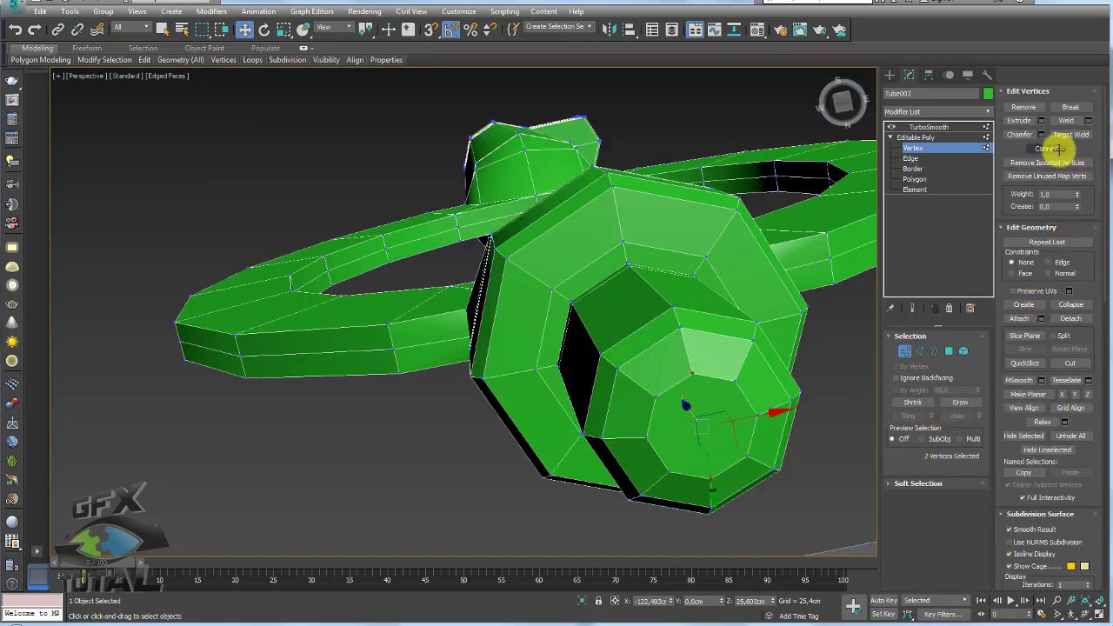
click(1047, 148)
click(658, 434)
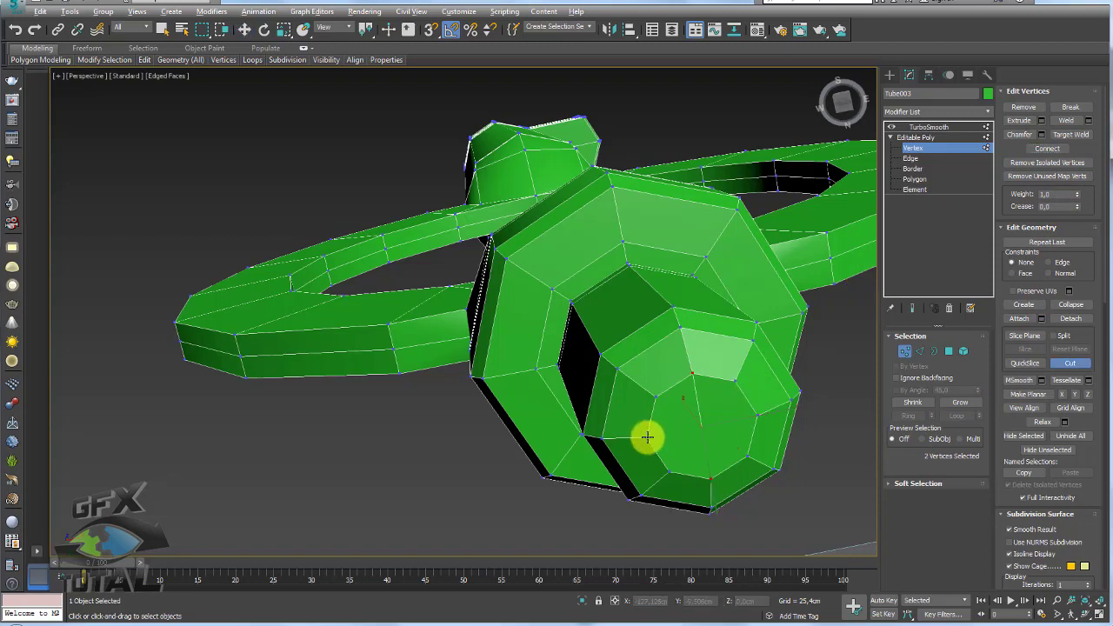
click(701, 426)
key(w)
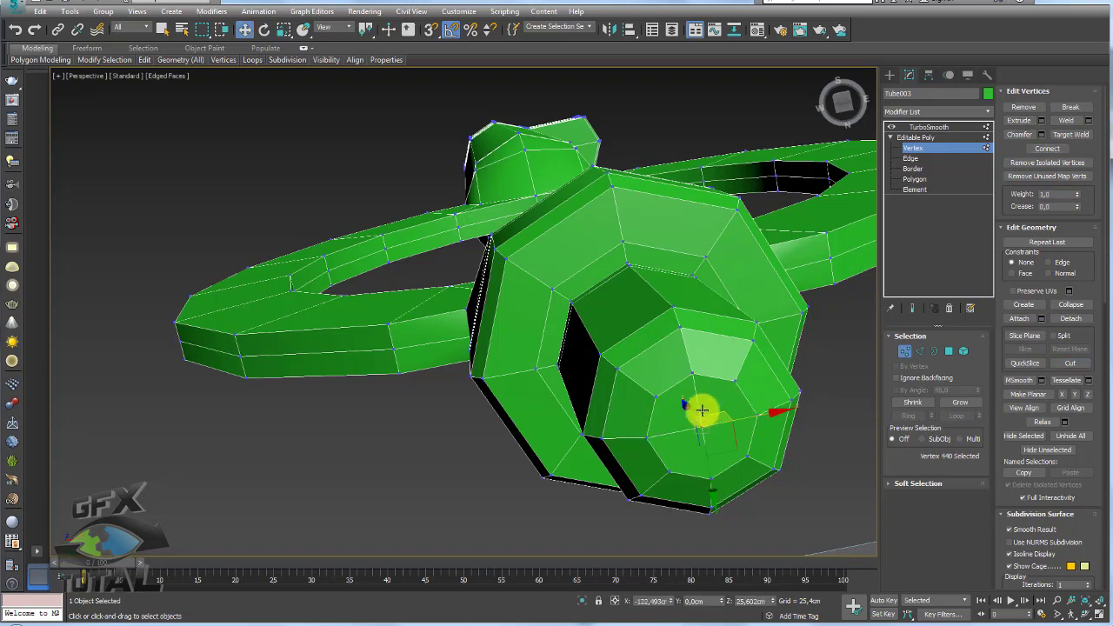
alt+middle_drag(702, 410, 705, 395)
scroll(688, 392, down, 3)
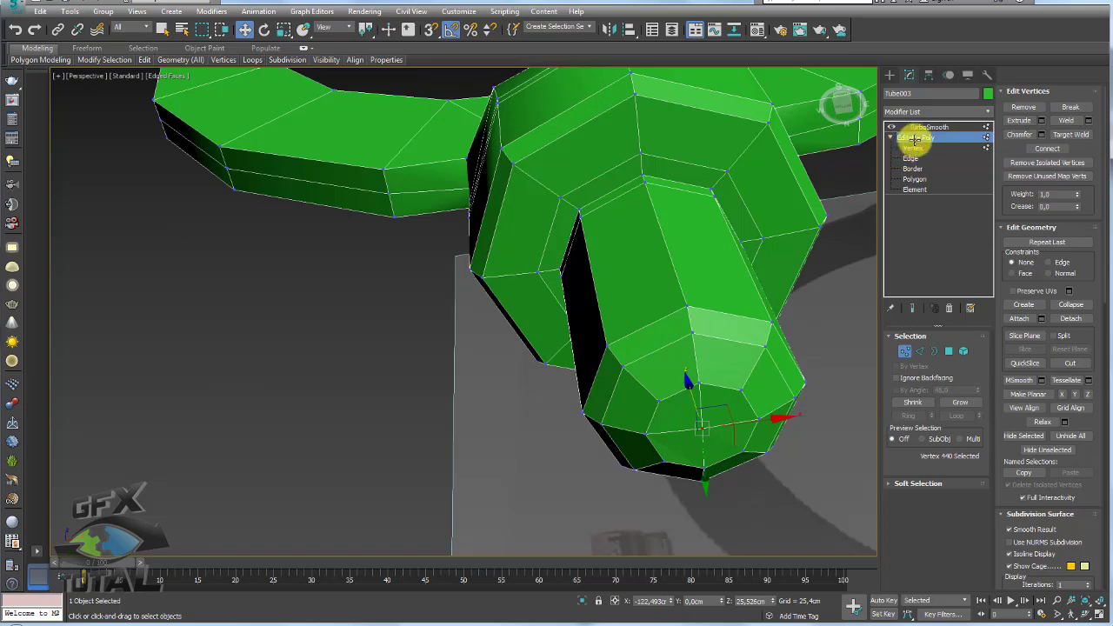
- Display the smoothed key by selecting TurboSmooth in the modifier stack
click(913, 127)
scroll(765, 186, down, 3)
scroll(764, 186, down, 5)
- Turn on Isoline Display in TurboSmooth, then deselect and reselect the key
scroll(745, 194, up, 4)
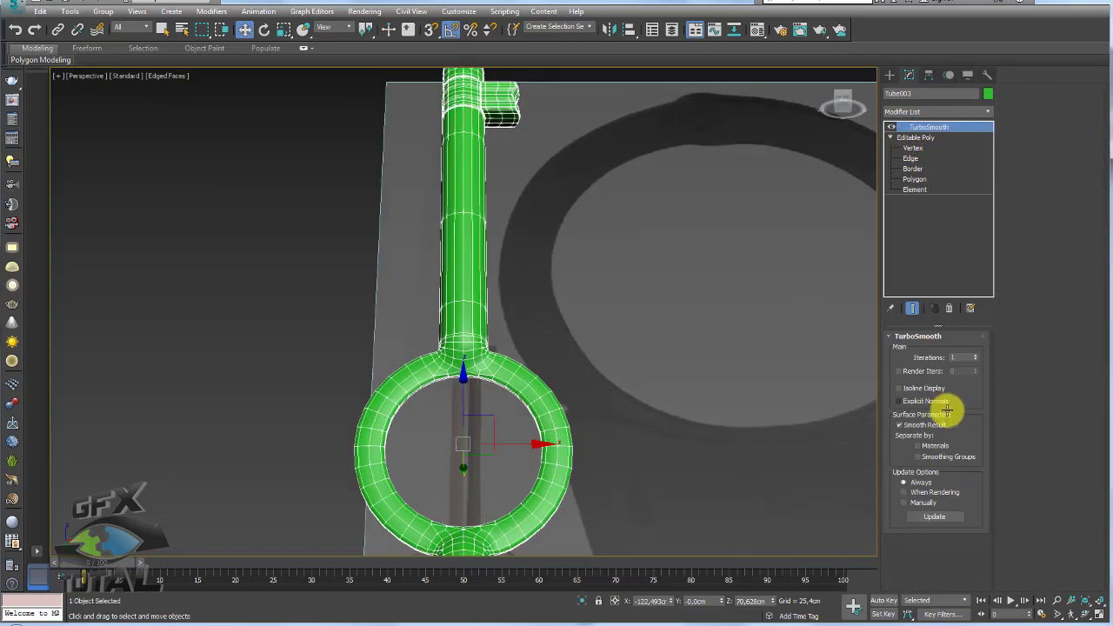
click(921, 389)
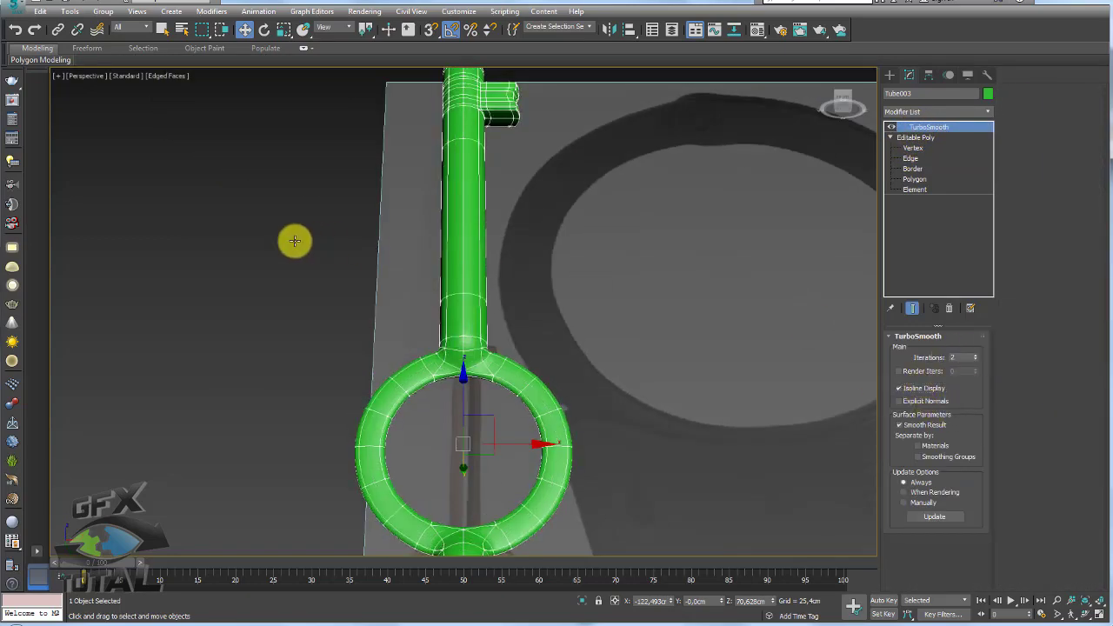
click(236, 228)
scroll(353, 229, down, 5)
scroll(347, 273, down, 1)
scroll(347, 273, up, 3)
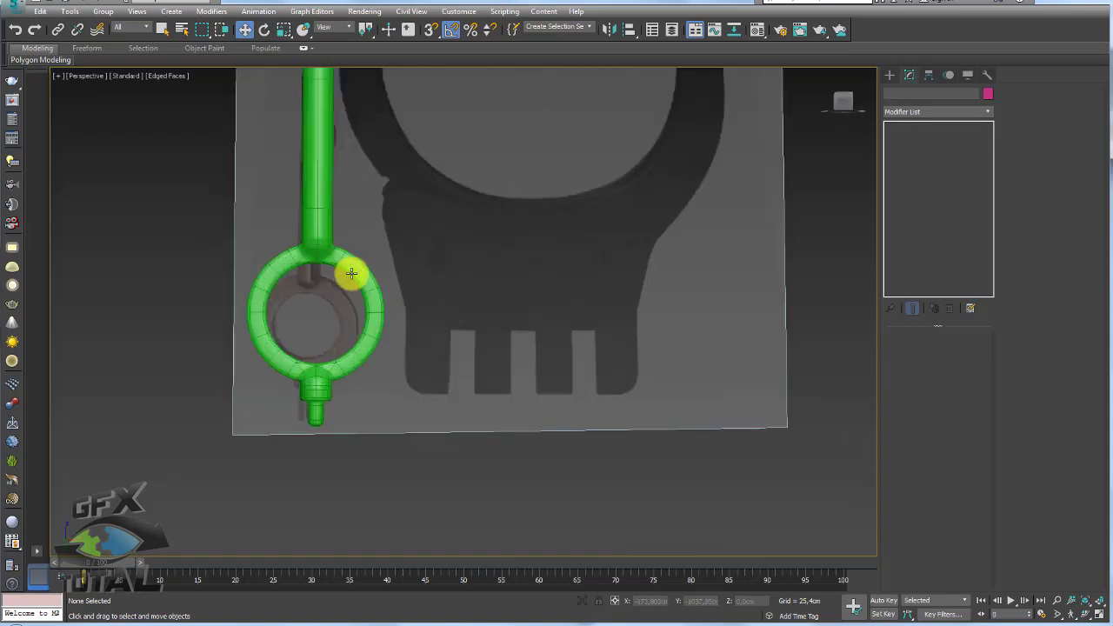
click(350, 273)
scroll(492, 253, up, 3)
- Go to the Editable Poly Edge level and select an edge on the key ring
click(911, 158)
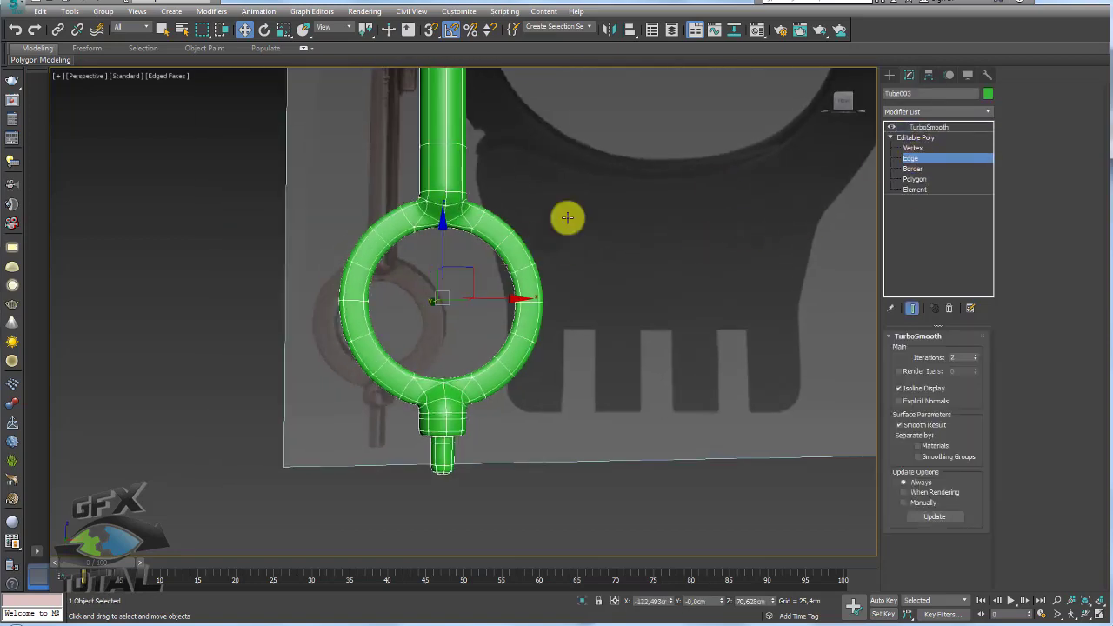
scroll(507, 234, up, 2)
click(531, 262)
scroll(531, 261, up, 1)
- Select the full edge ring around the key ring using Ring
alt+middle_drag(531, 262, 575, 276)
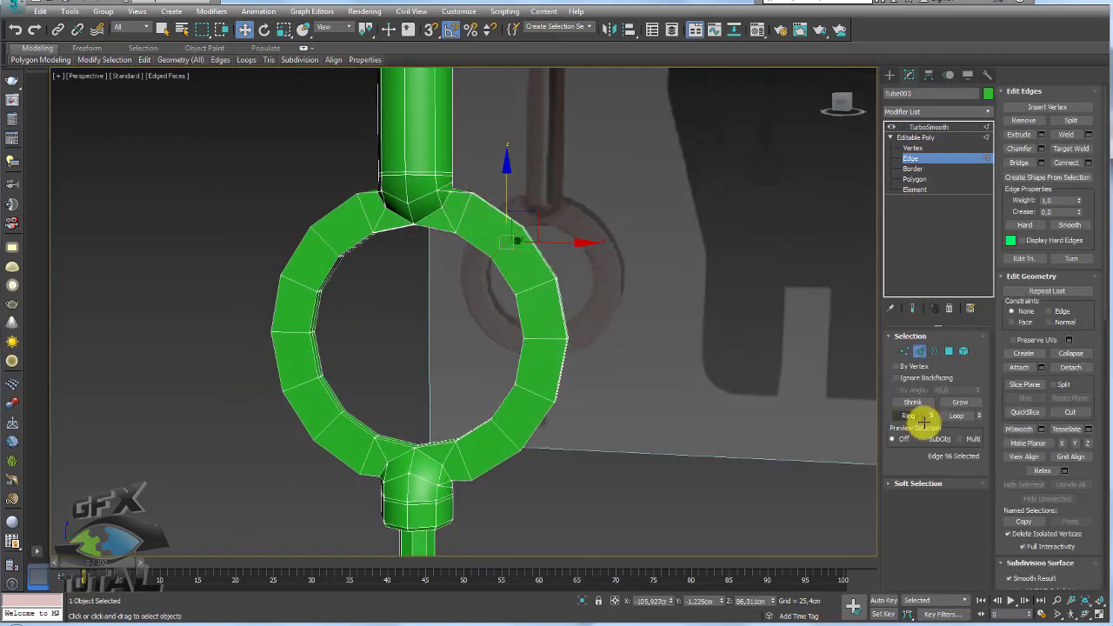
click(891, 409)
alt+middle_drag(684, 350, 661, 340)
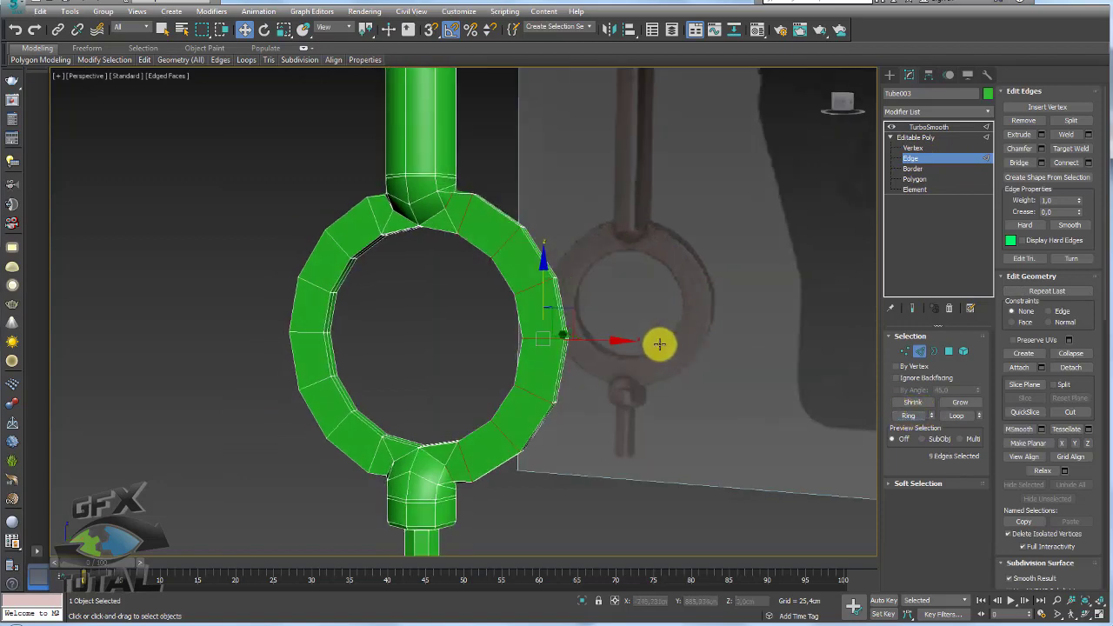
ctrl+click(376, 220)
scroll(388, 216, up, 2)
scroll(387, 217, up, 2)
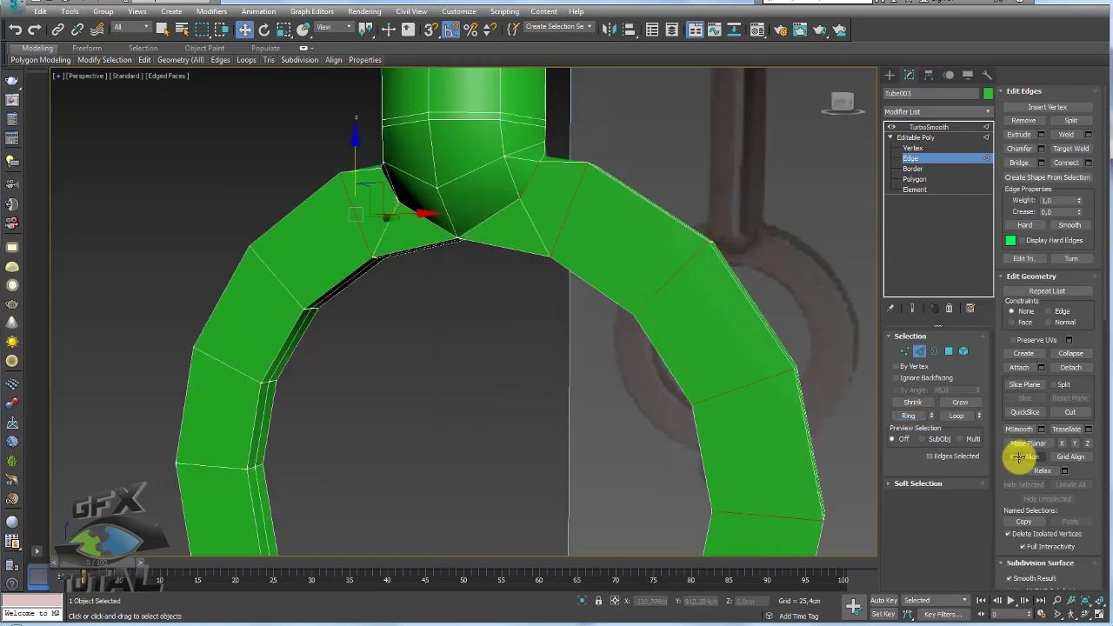
click(910, 414)
alt+middle_drag(534, 192, 444, 221)
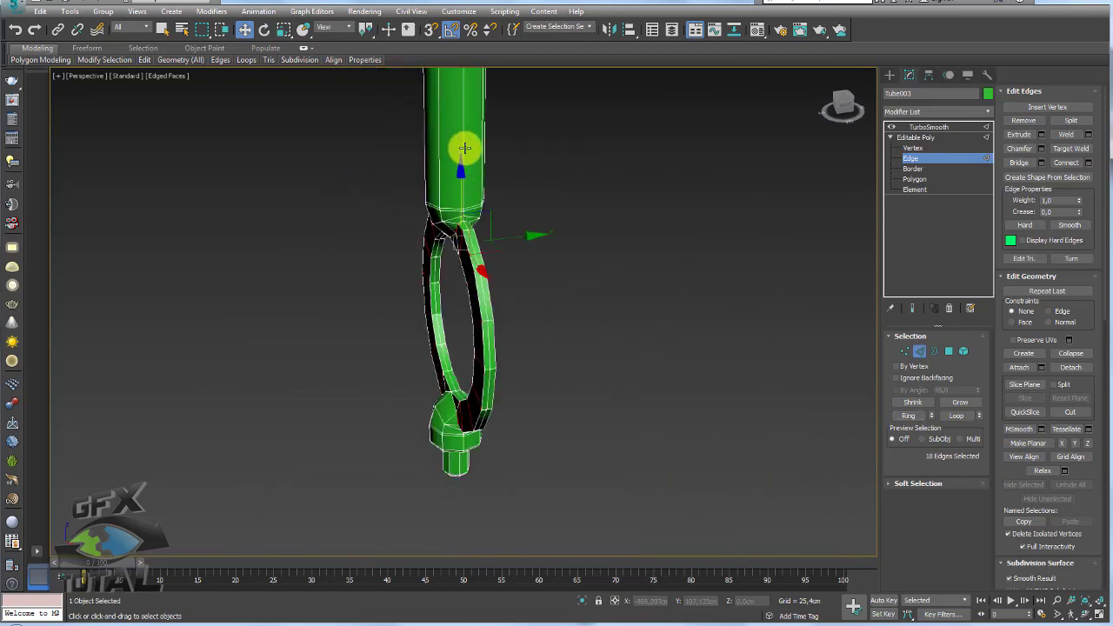
alt+middle_drag(465, 148, 569, 136)
scroll(522, 174, up, 4)
mouse_move(480, 214)
alt+middle_down()
mouse_move(447, 226)
mouse_move(503, 174)
alt+middle_up()
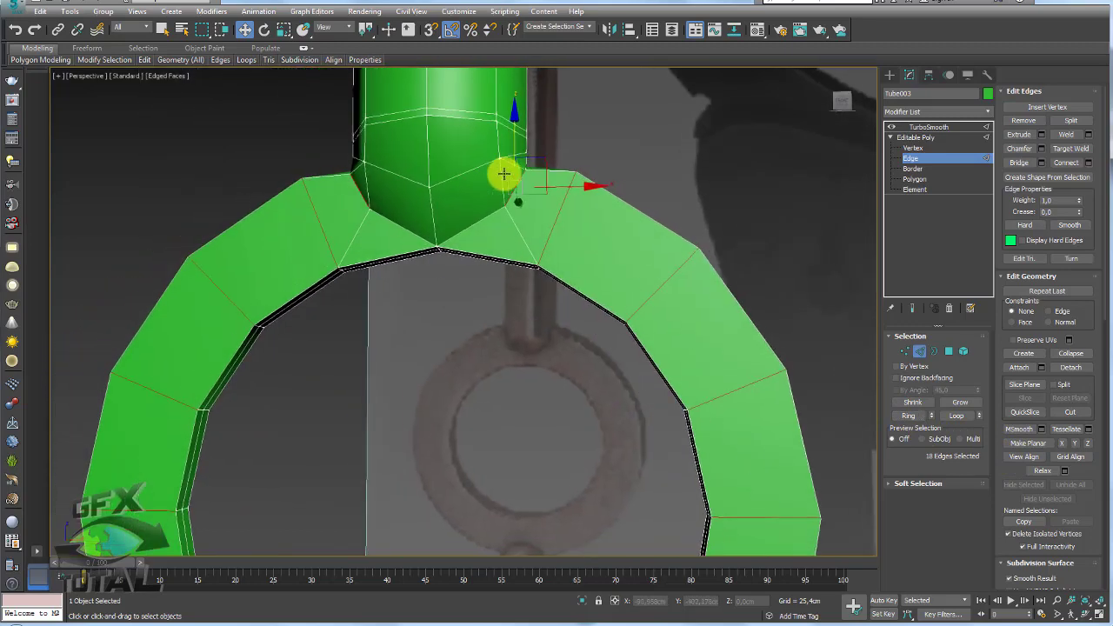
scroll(504, 178, up, 1)
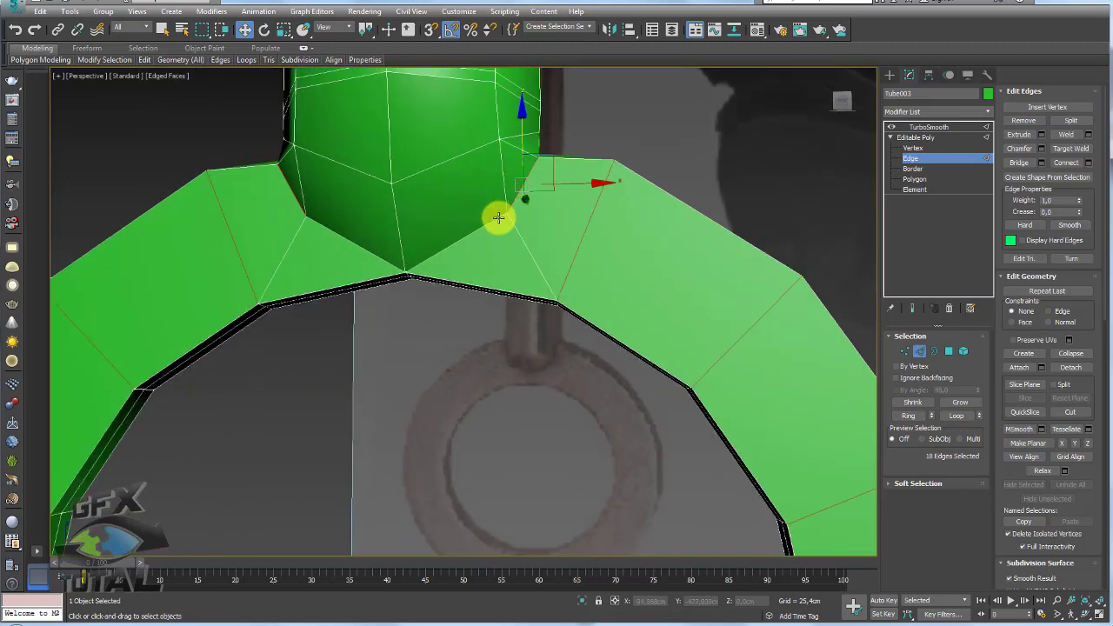
alt+middle_drag(499, 218, 488, 220)
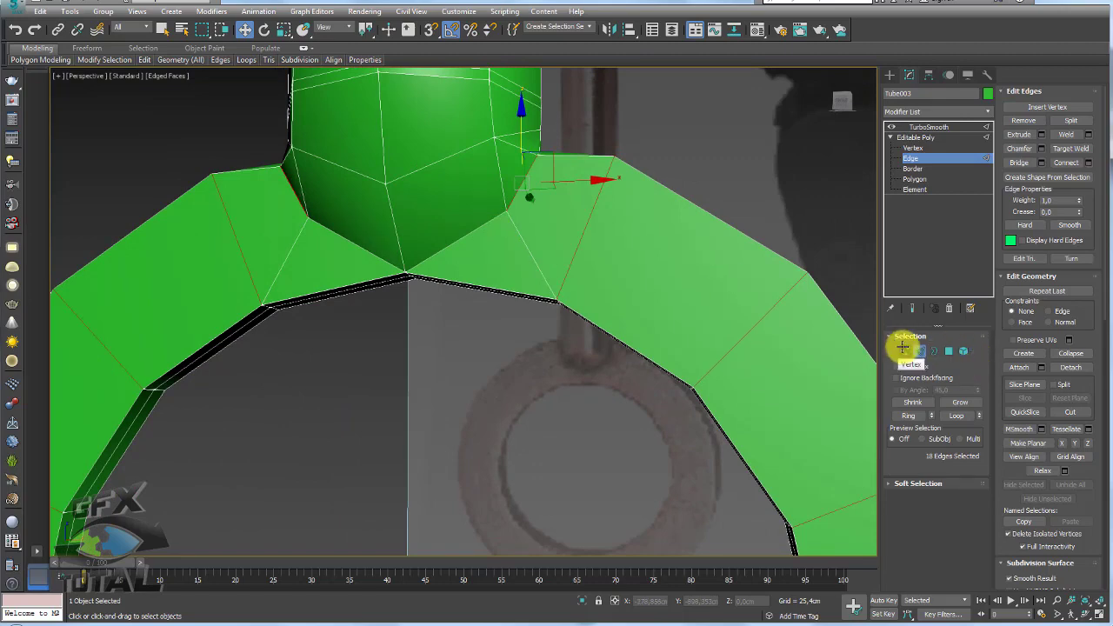
- Pick the ring's inner top edge loop and Connect it with a new edge
double_click(479, 292)
alt+middle_drag(462, 268, 487, 261)
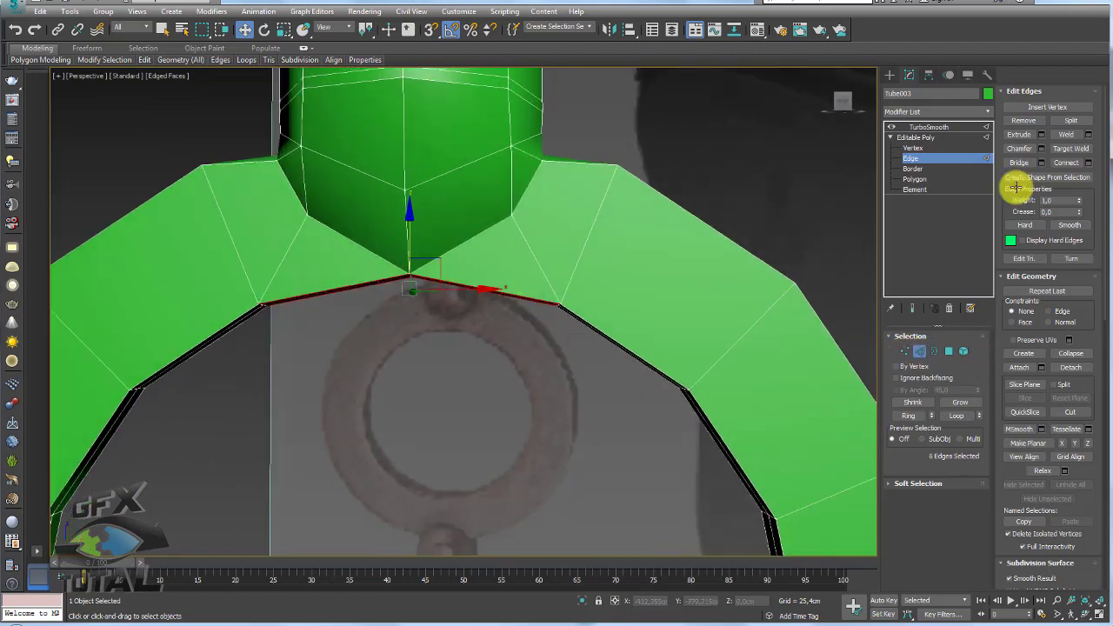
click(1088, 162)
click(462, 367)
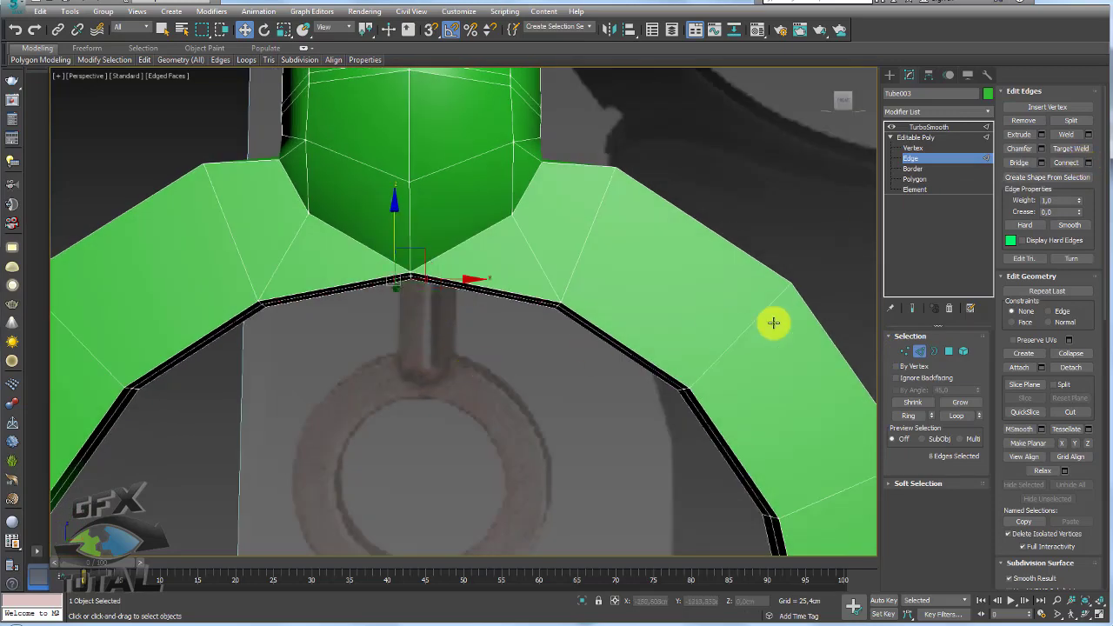
- Connect the short run of edges under the junction with another edge
mouse_move(565, 287)
alt+middle_down()
mouse_move(484, 273)
mouse_move(540, 287)
alt+middle_up()
click(905, 351)
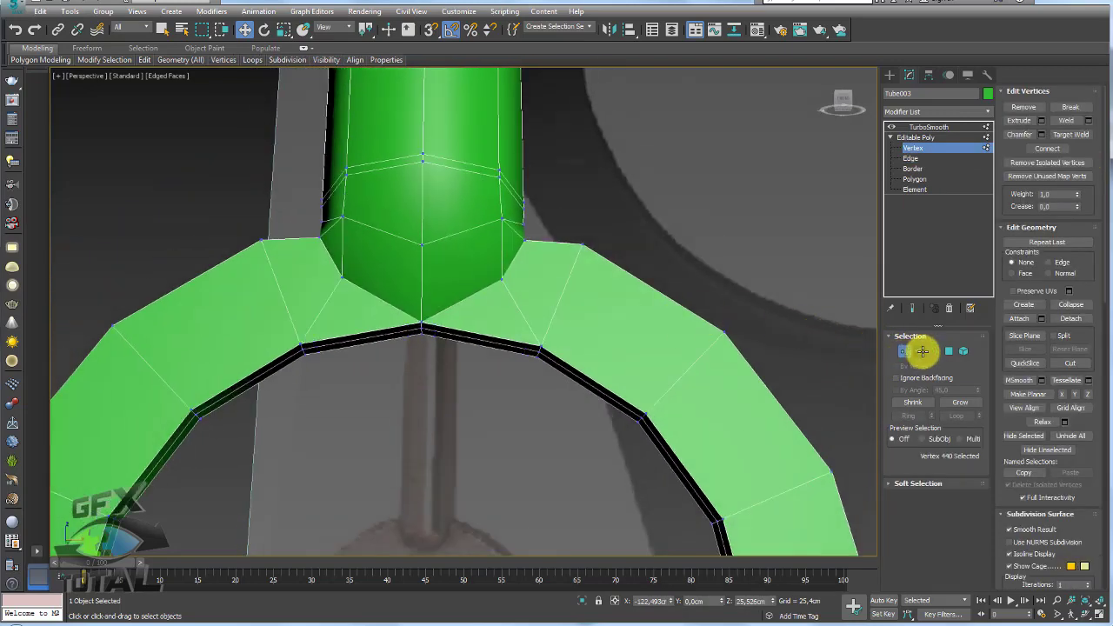
click(919, 351)
click(361, 335)
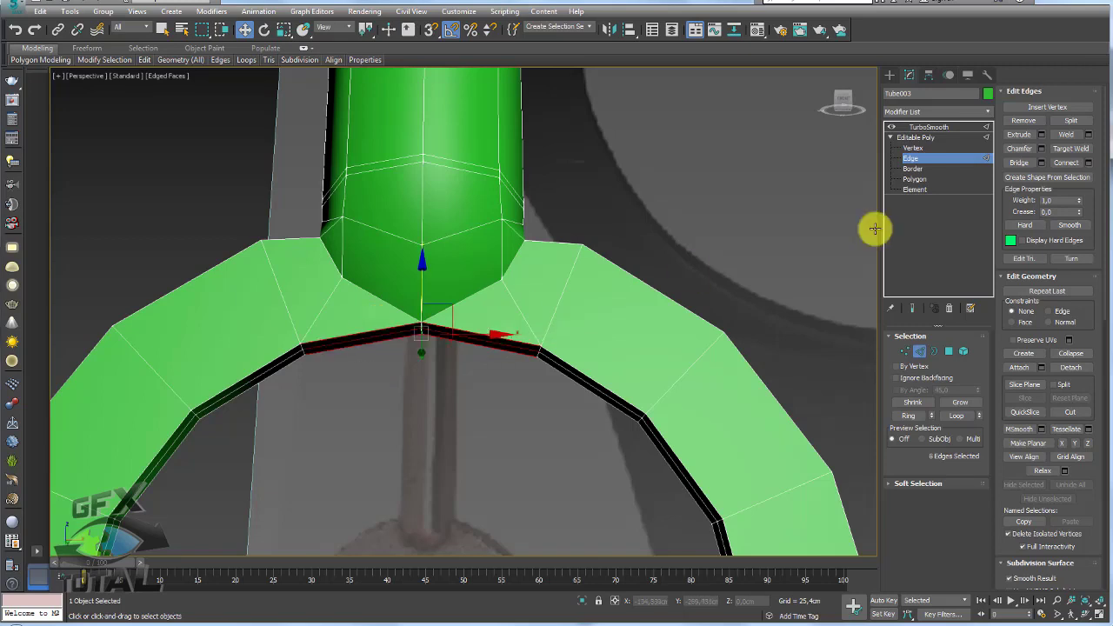
shift+click(1073, 162)
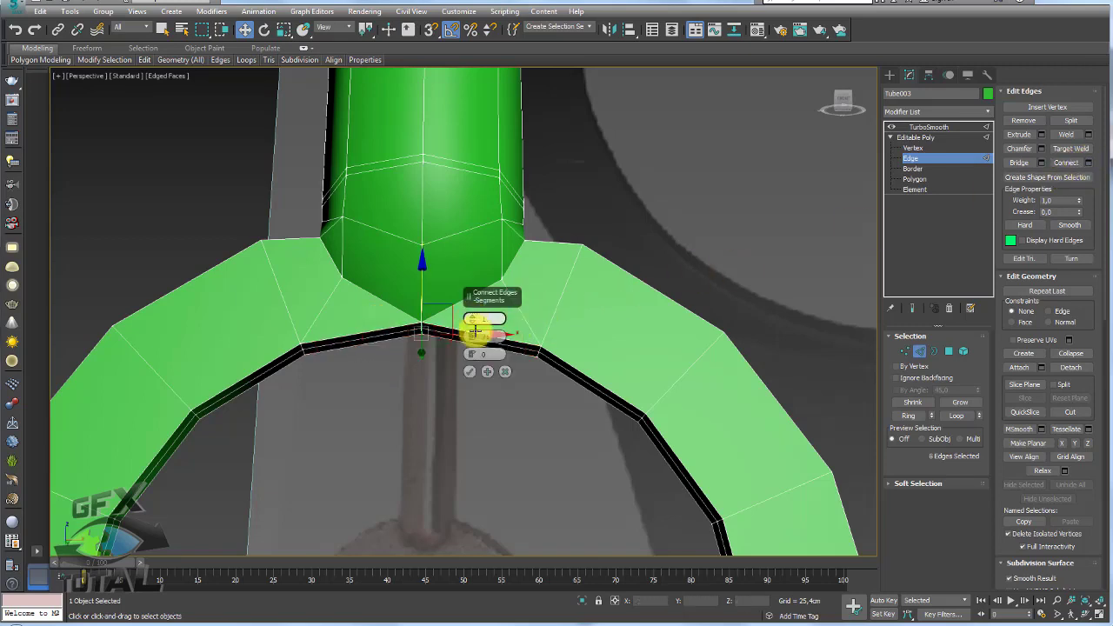
click(469, 364)
click(905, 350)
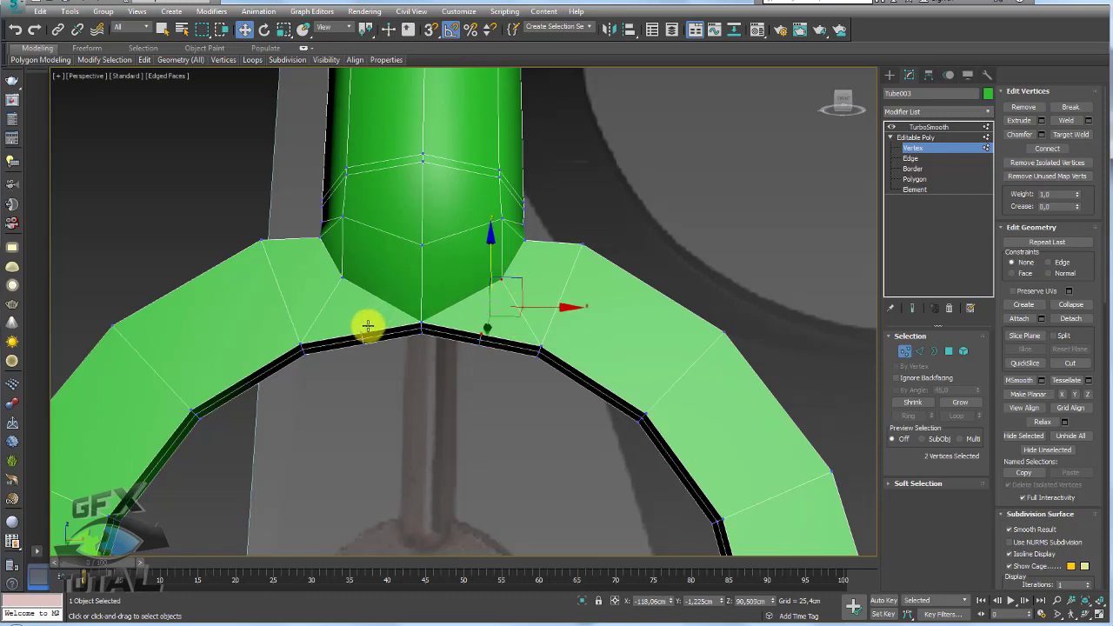
- Select four vertices where the key's shaft joins the ring
ctrl+click(341, 278)
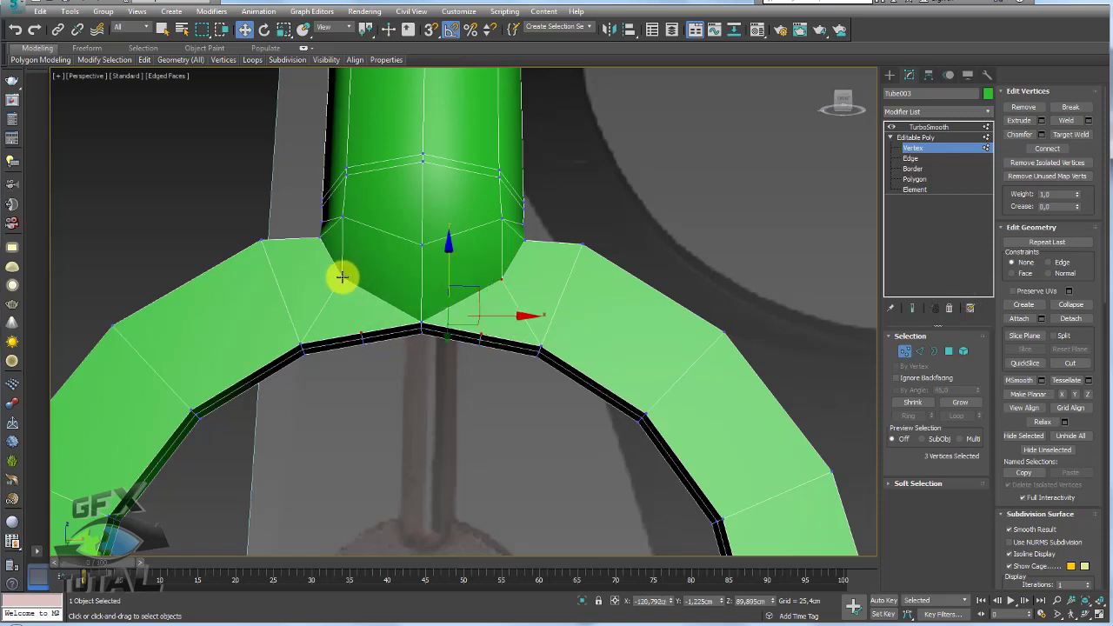
ctrl+click(361, 335)
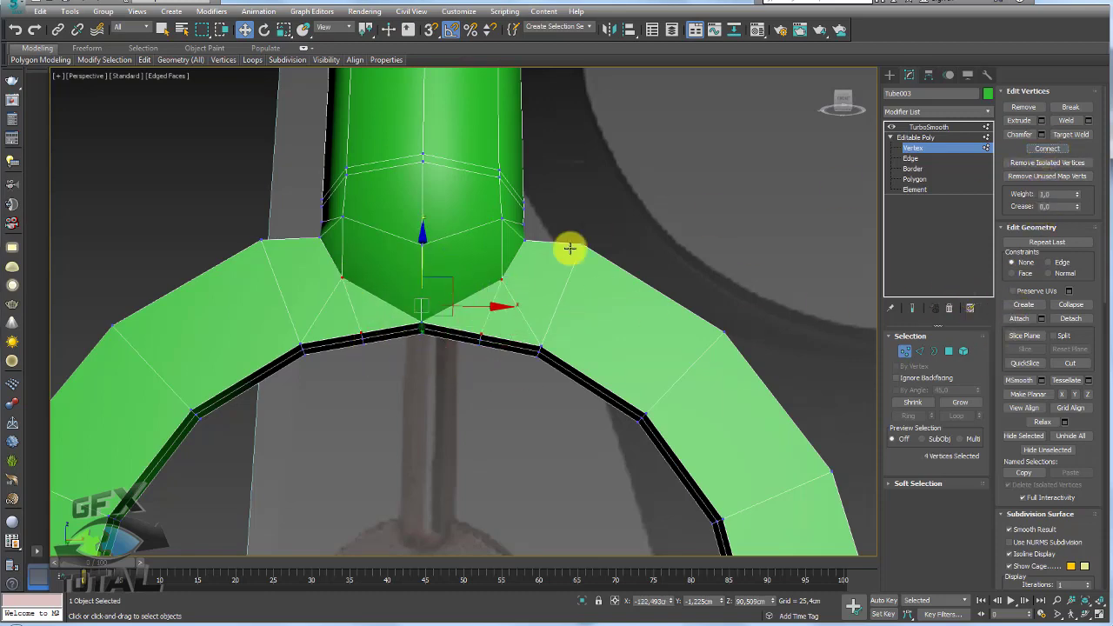
scroll(596, 333, up, 3)
scroll(446, 349, up, 3)
alt+middle_drag(446, 349, 432, 364)
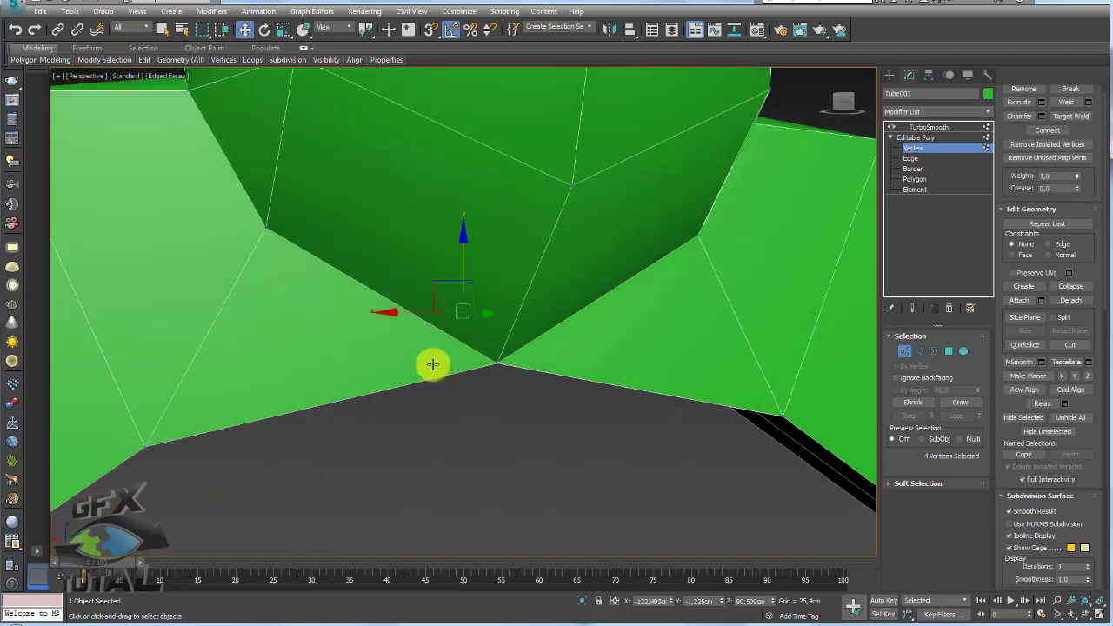
click(330, 407)
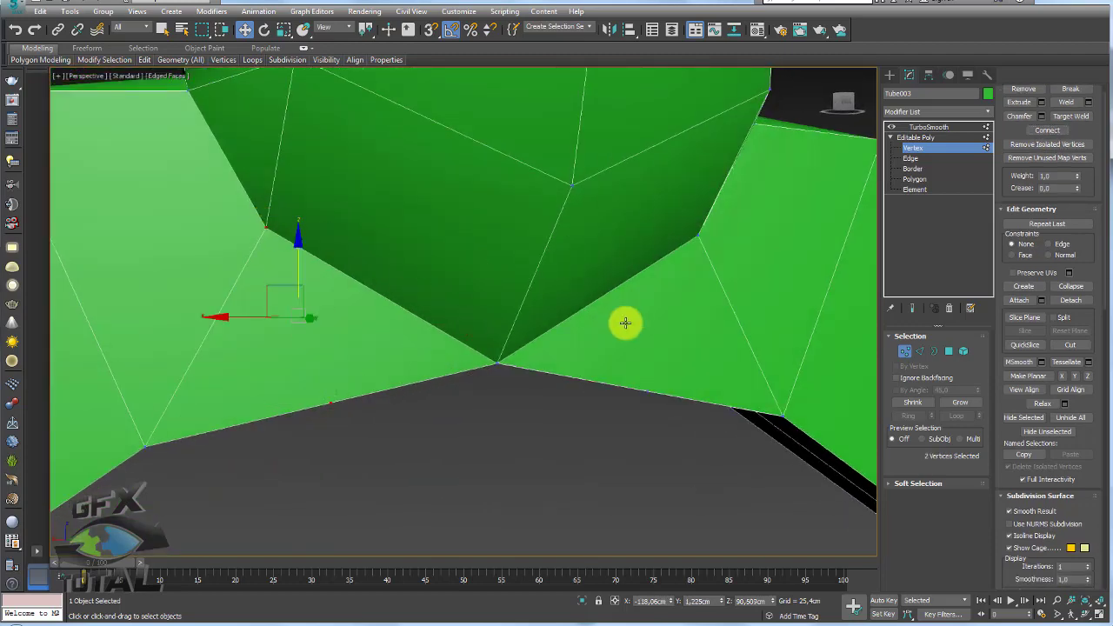
ctrl+click(652, 392)
ctrl+click(700, 235)
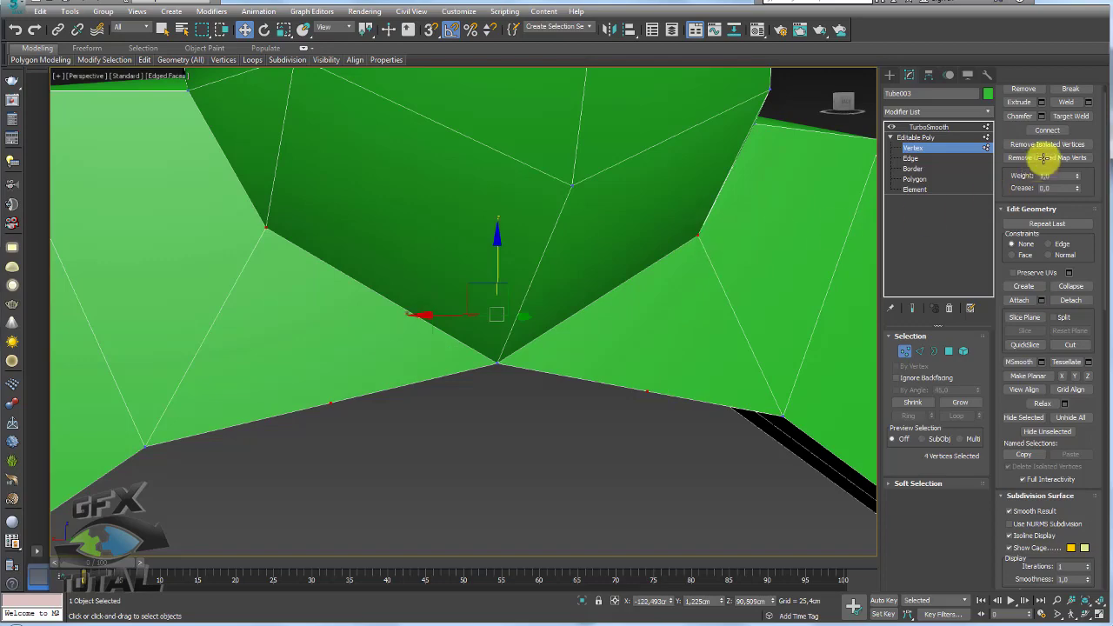
scroll(698, 284, down, 5)
- Switch to Edge level and select an edge at the tube junction
alt+middle_drag(698, 284, 666, 293)
scroll(696, 308, up, 4)
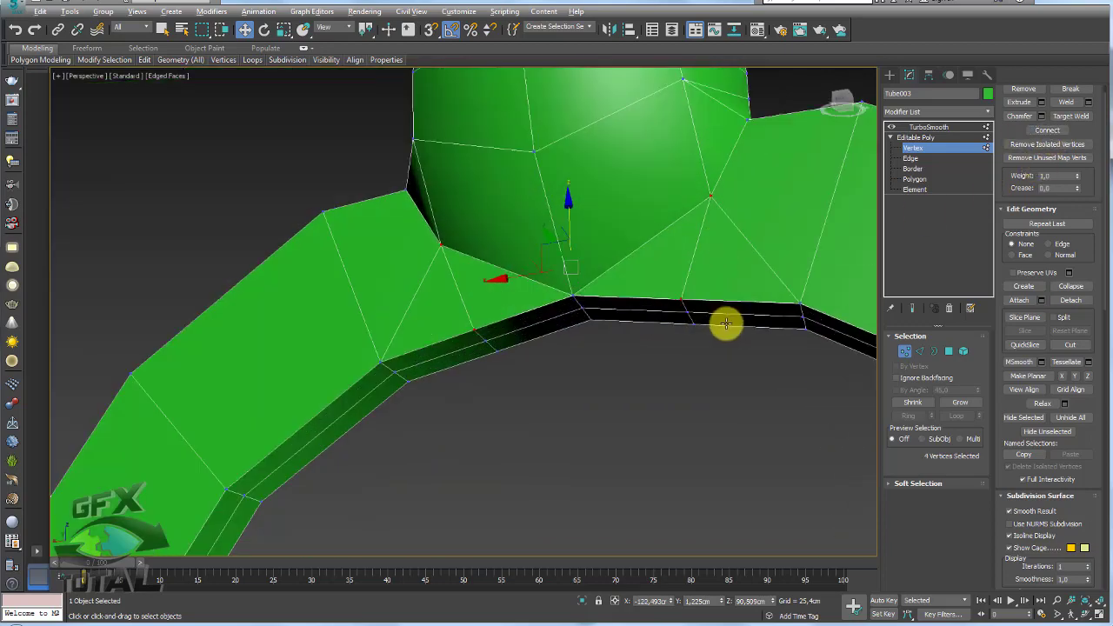
scroll(756, 315, up, 1)
alt+middle_drag(788, 307, 869, 274)
mouse_move(756, 173)
alt+middle_down()
mouse_move(688, 256)
mouse_move(820, 300)
alt+middle_up()
ctrl+click(921, 350)
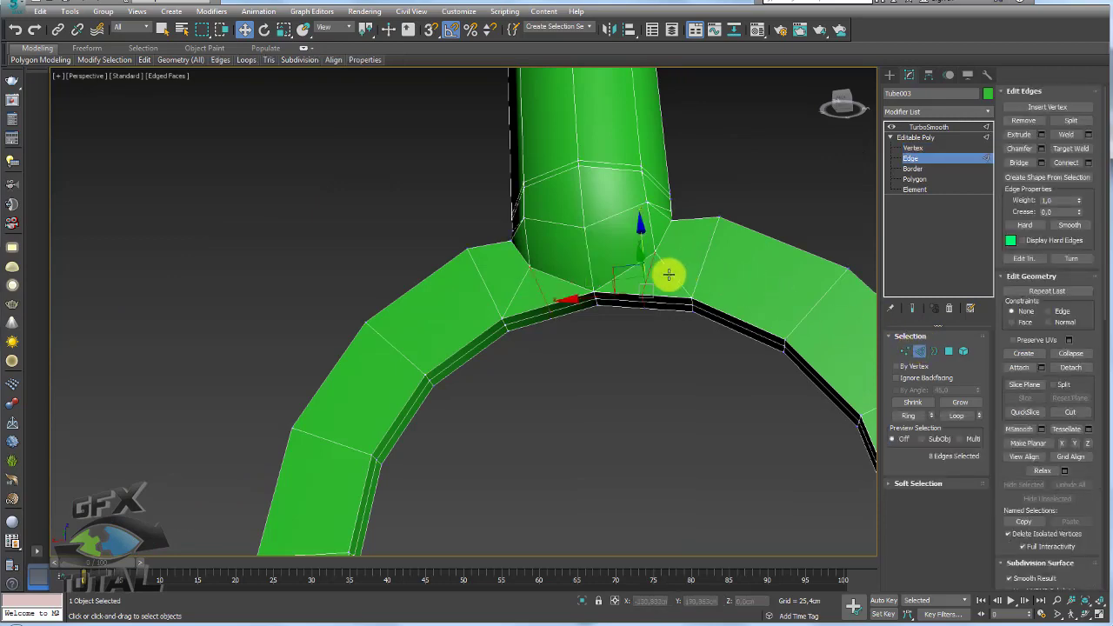
click(711, 275)
mouse_move(520, 285)
alt+middle_down()
mouse_move(591, 315)
mouse_move(652, 311)
alt+middle_up()
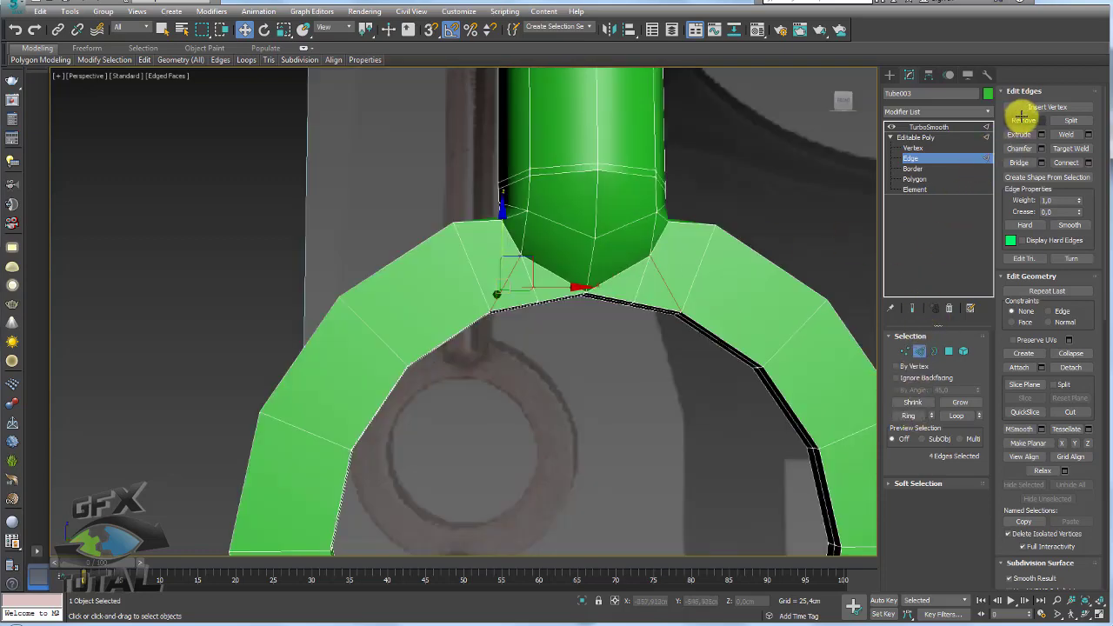
- Remove the selected junction edges and select the edge ring across the green arc
click(1023, 119)
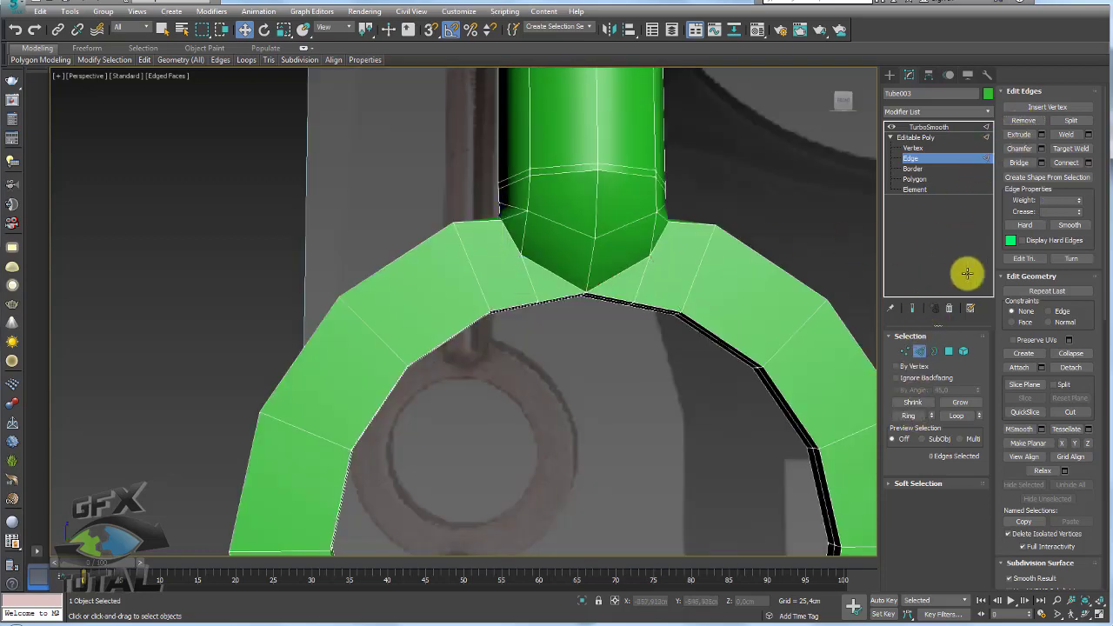
click(795, 335)
click(908, 417)
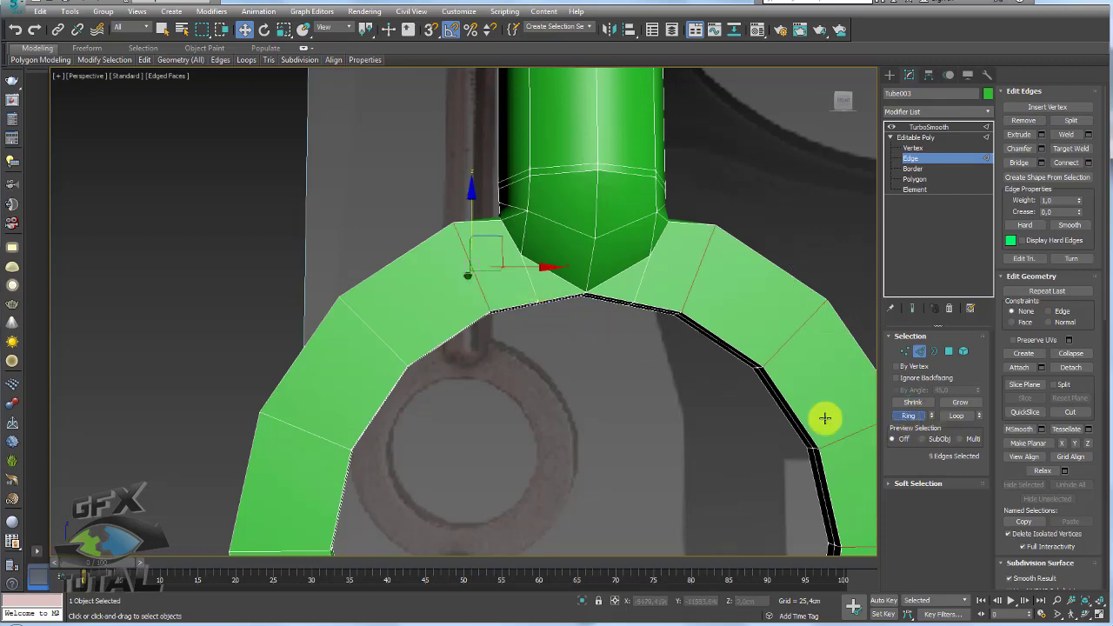
- Select the ring edges at the peg junction and Connect them with new edges
scroll(730, 335, down, 8)
scroll(663, 340, up, 4)
scroll(635, 312, up, 4)
scroll(635, 311, up, 2)
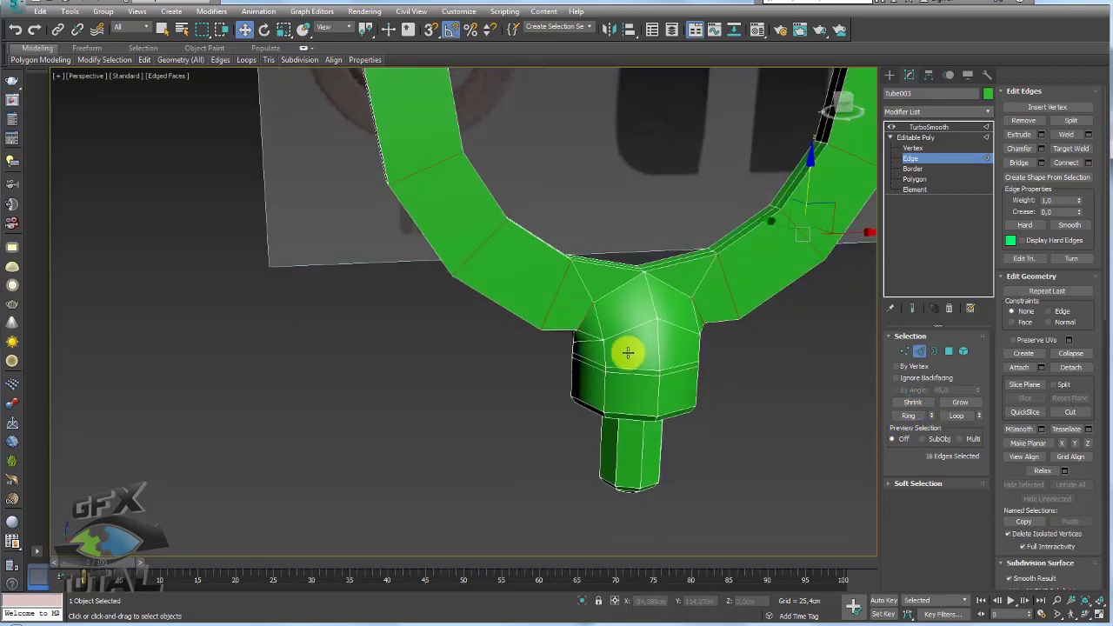
scroll(629, 353, up, 2)
scroll(599, 315, up, 2)
scroll(621, 287, up, 2)
alt+middle_drag(642, 327, 574, 273)
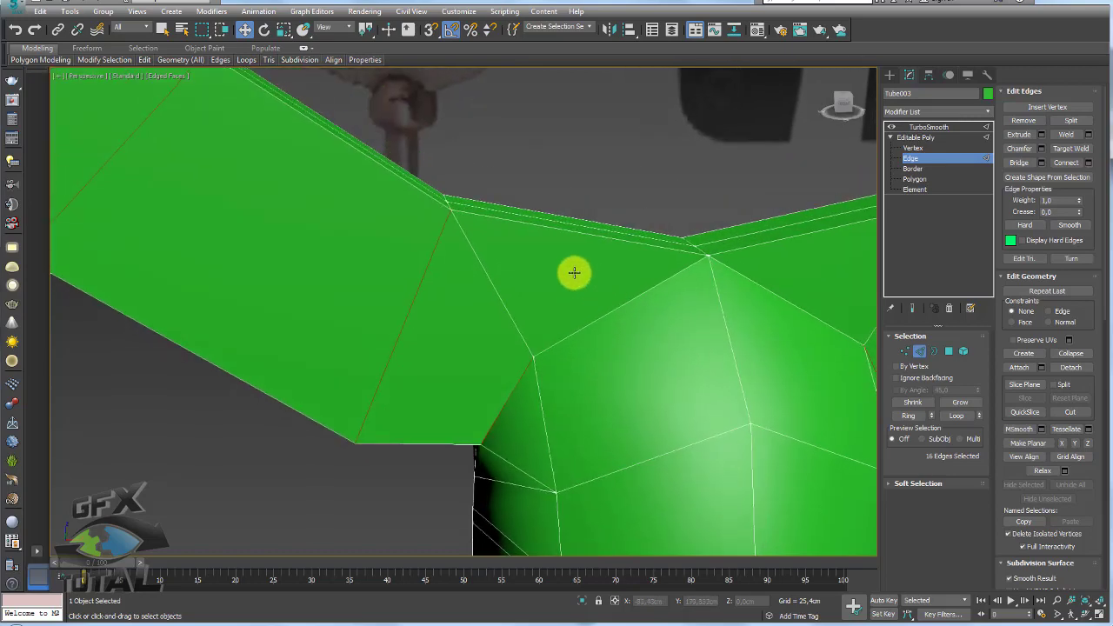
double_click(577, 226)
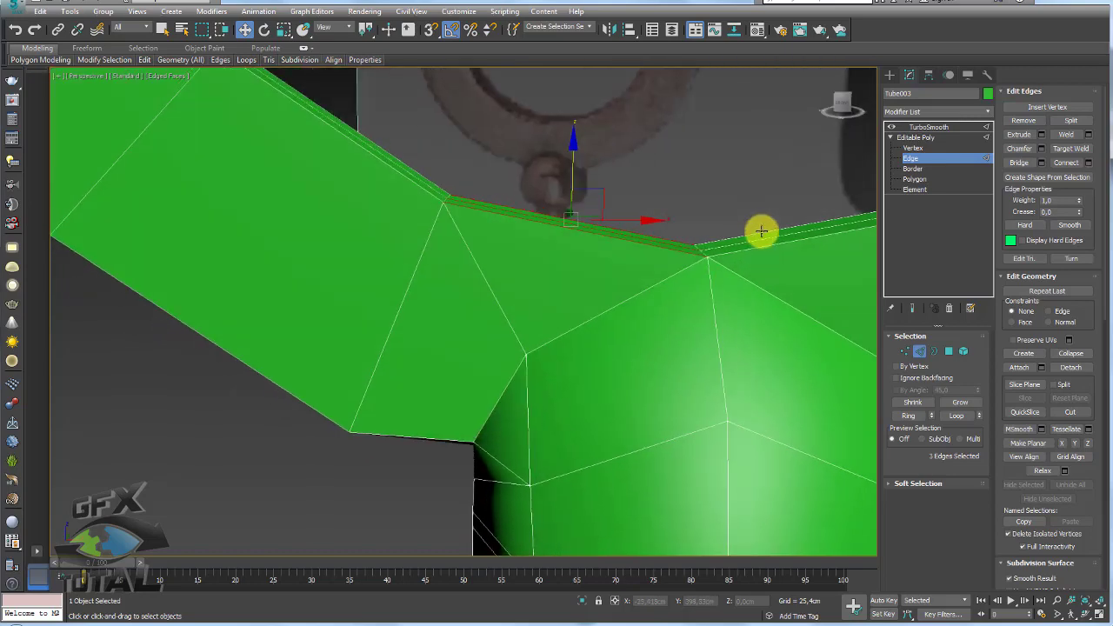
click(1066, 162)
- Select the vertices around the peg junction and check them in wireframe
click(902, 353)
alt+middle_drag(557, 261, 521, 248)
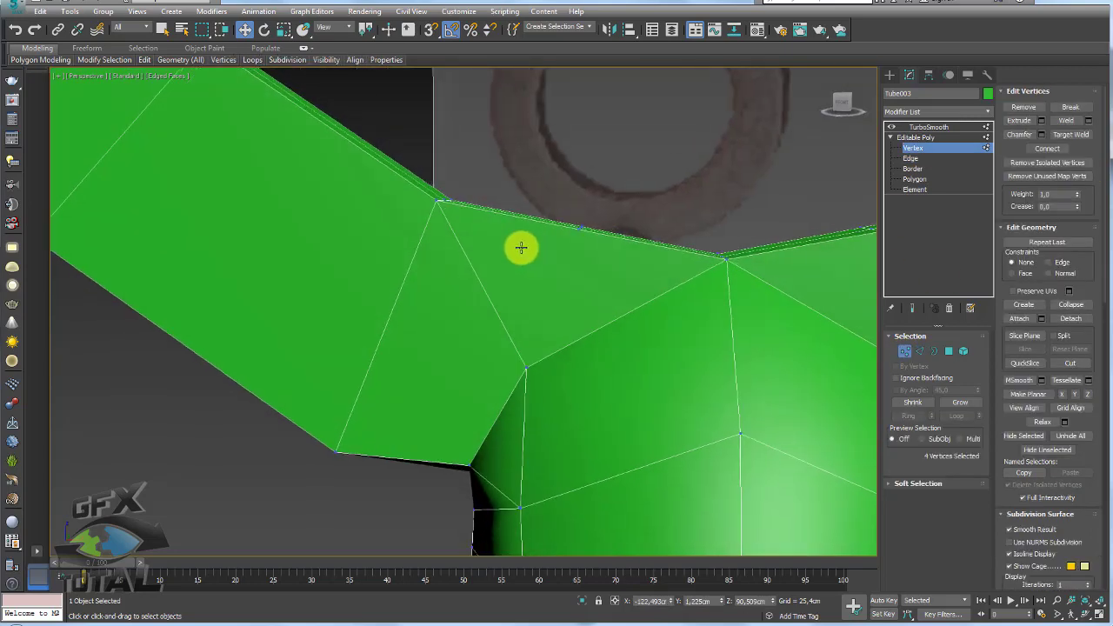
drag(602, 369, 496, 194)
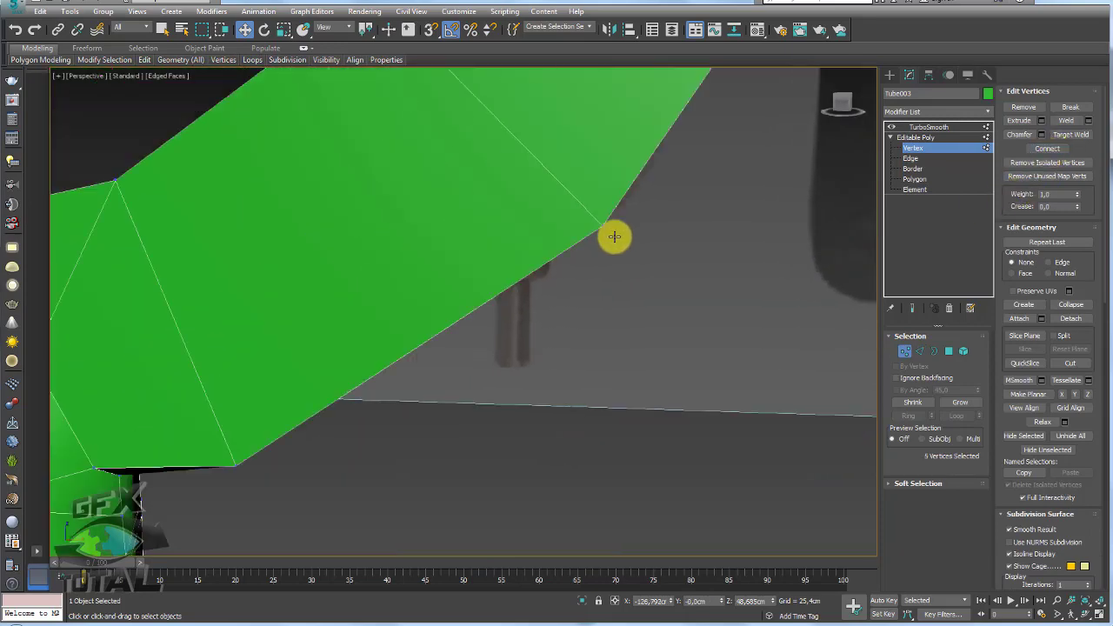
scroll(614, 236, down, 5)
middle_drag(397, 273, 607, 251)
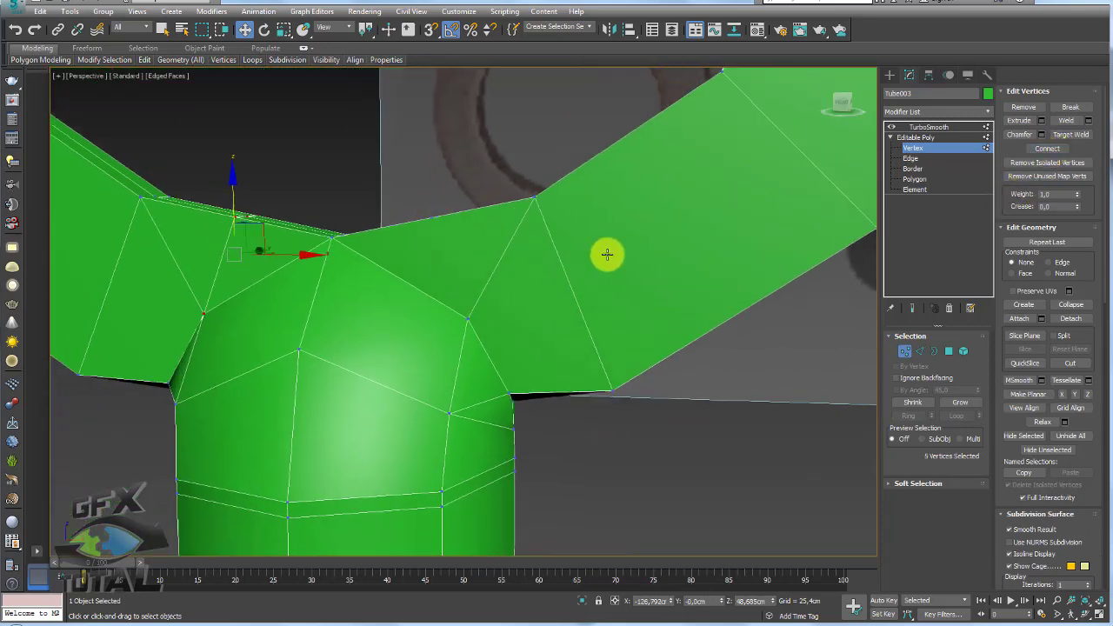
scroll(522, 305, up, 2)
key(F3)
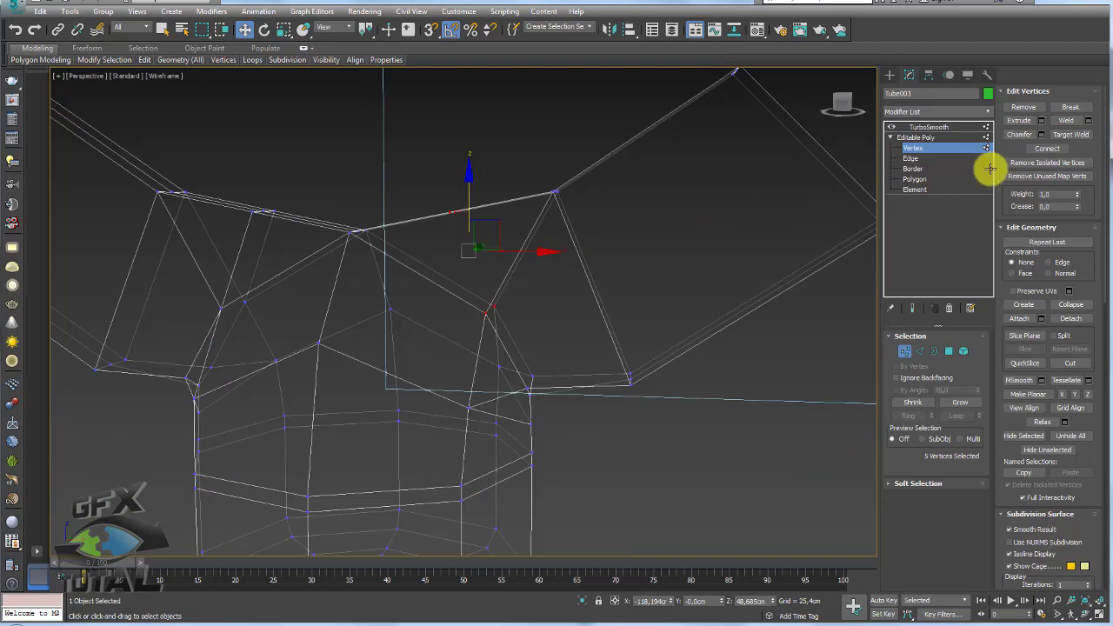
key(F3)
alt+middle_drag(533, 252, 510, 264)
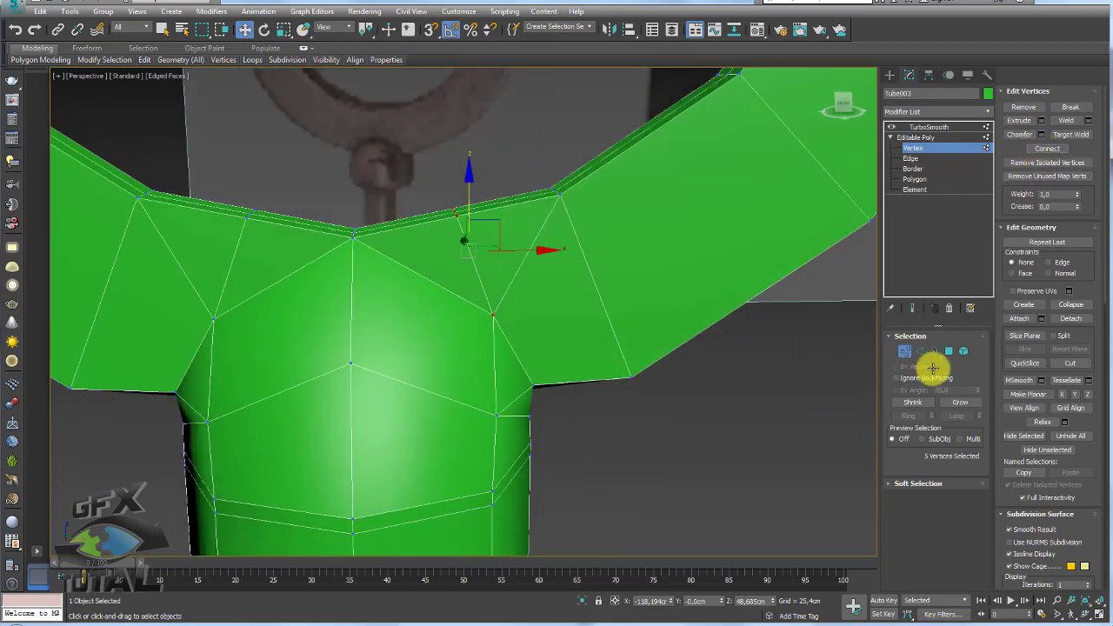
- Select two edges on the ring beside the peg junction
click(919, 351)
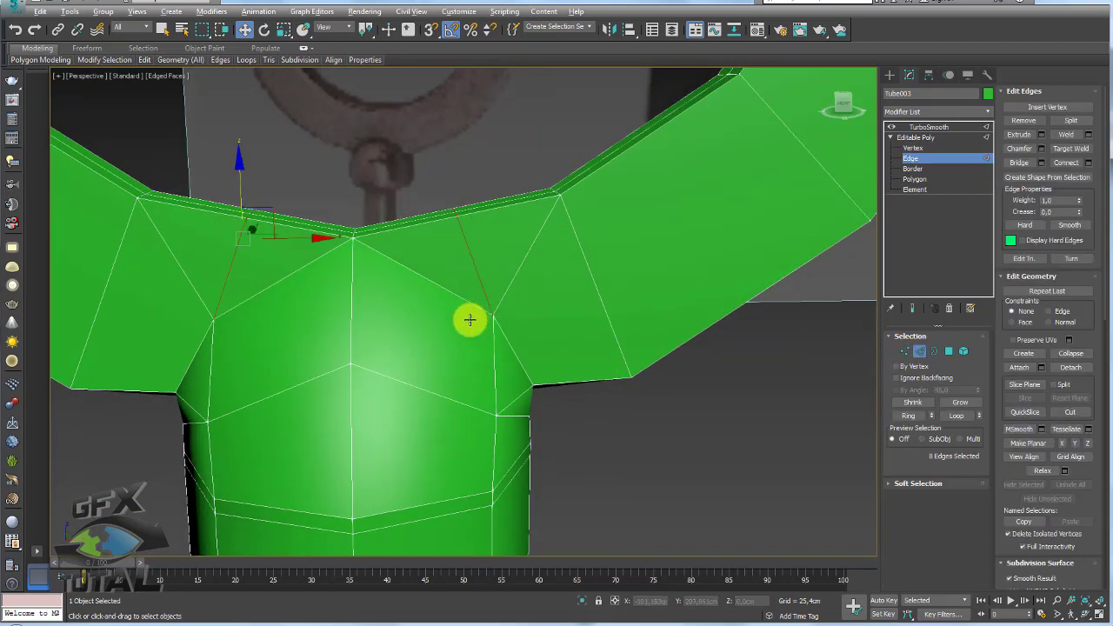
mouse_move(470, 320)
alt+middle_down()
mouse_move(479, 360)
mouse_move(455, 340)
mouse_move(506, 378)
mouse_move(484, 217)
mouse_move(489, 286)
alt+middle_up()
click(492, 360)
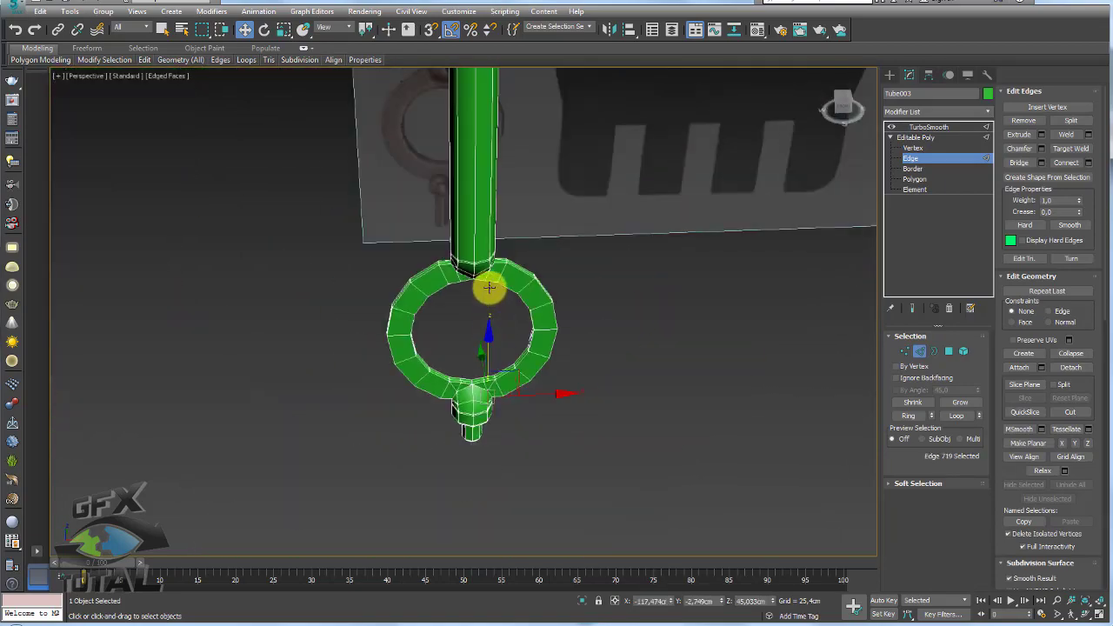
scroll(472, 281, up, 3)
scroll(449, 231, up, 2)
scroll(427, 249, up, 2)
mouse_move(427, 248)
alt+middle_down()
mouse_move(467, 263)
mouse_move(489, 325)
mouse_move(484, 212)
alt+middle_up()
scroll(484, 211, down, 3)
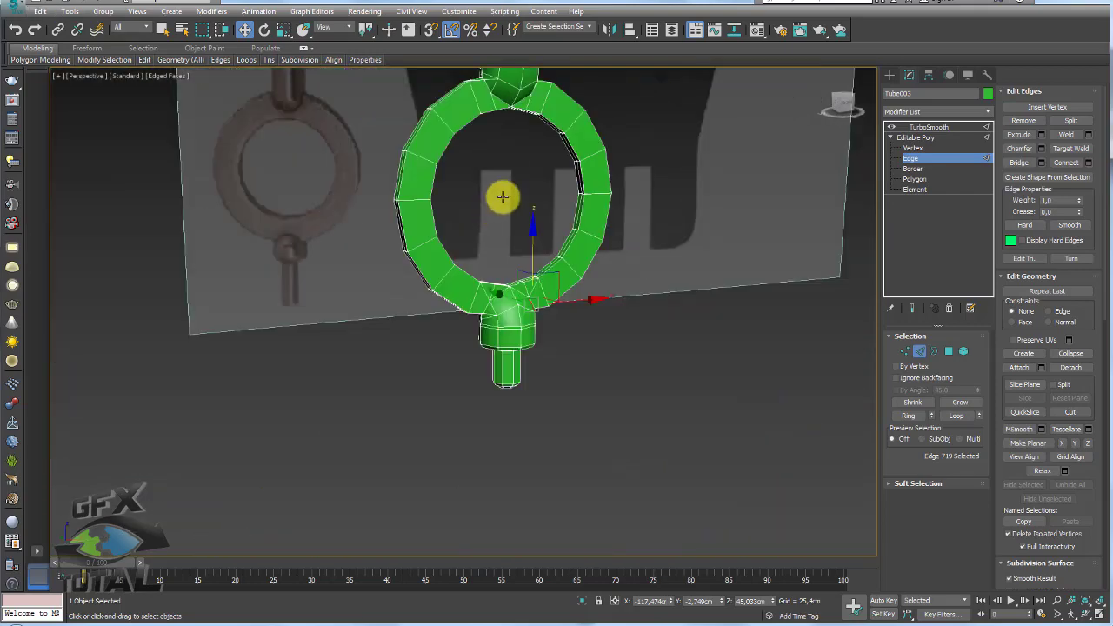
scroll(488, 296, up, 2)
scroll(488, 296, up, 3)
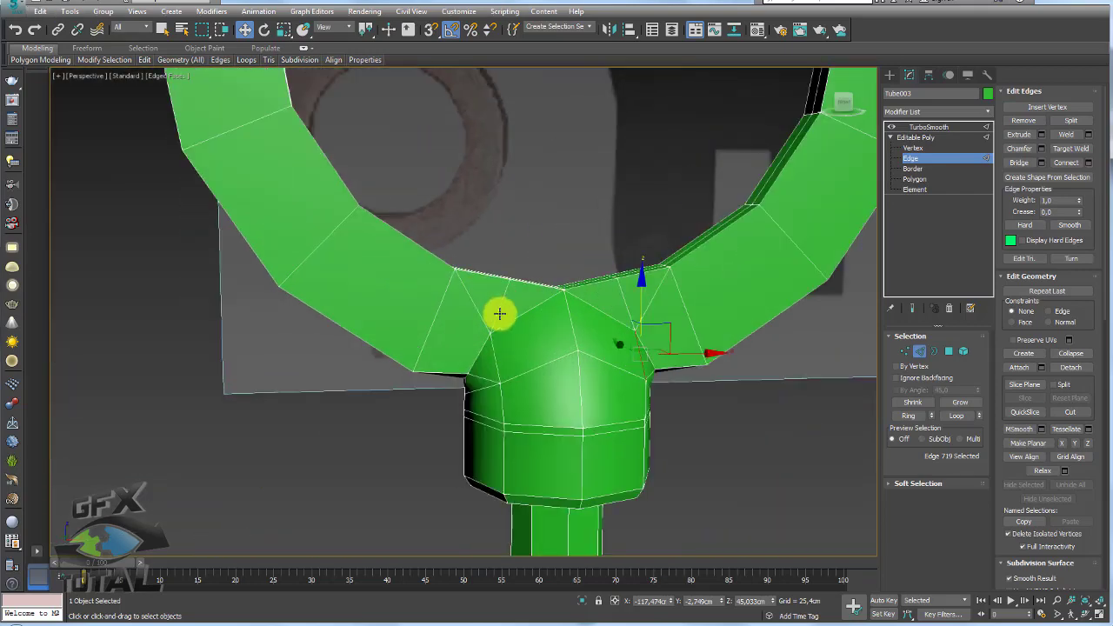
click(501, 314)
scroll(493, 315, down, 2)
scroll(487, 320, up, 2)
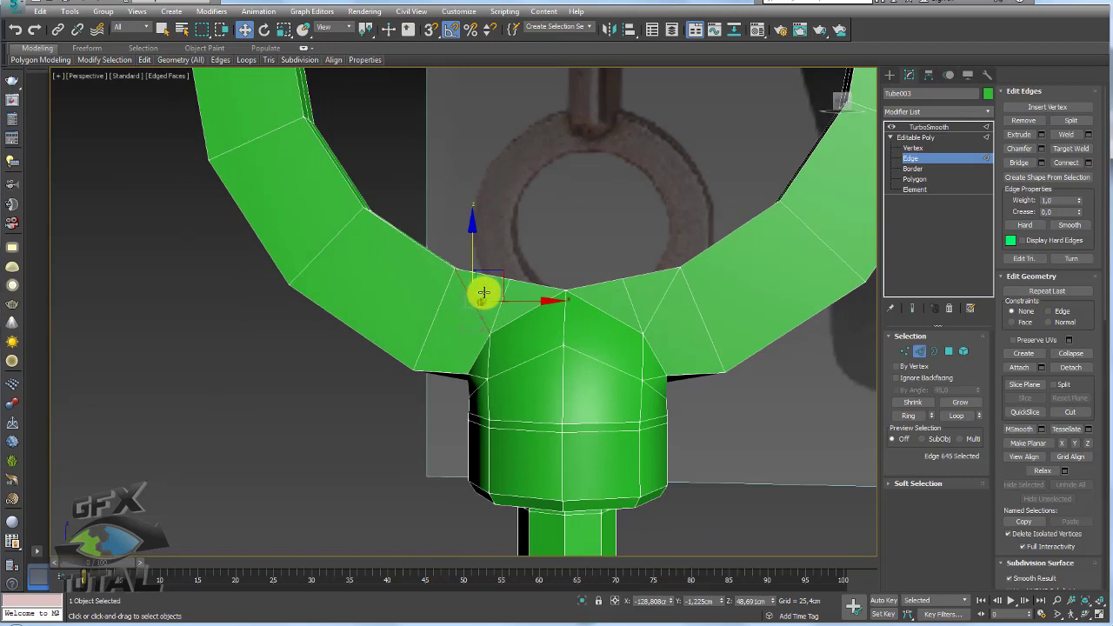
ctrl+click(484, 292)
- Add a new edge loop around the whole key ring using Ring and Connect Edges
key(F3)
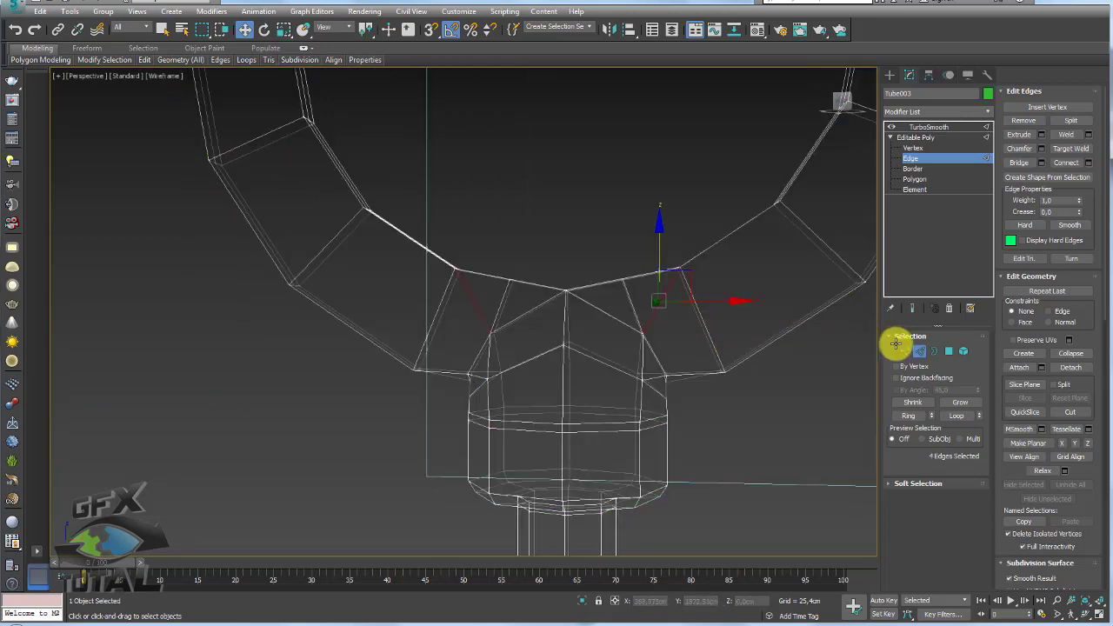
click(814, 331)
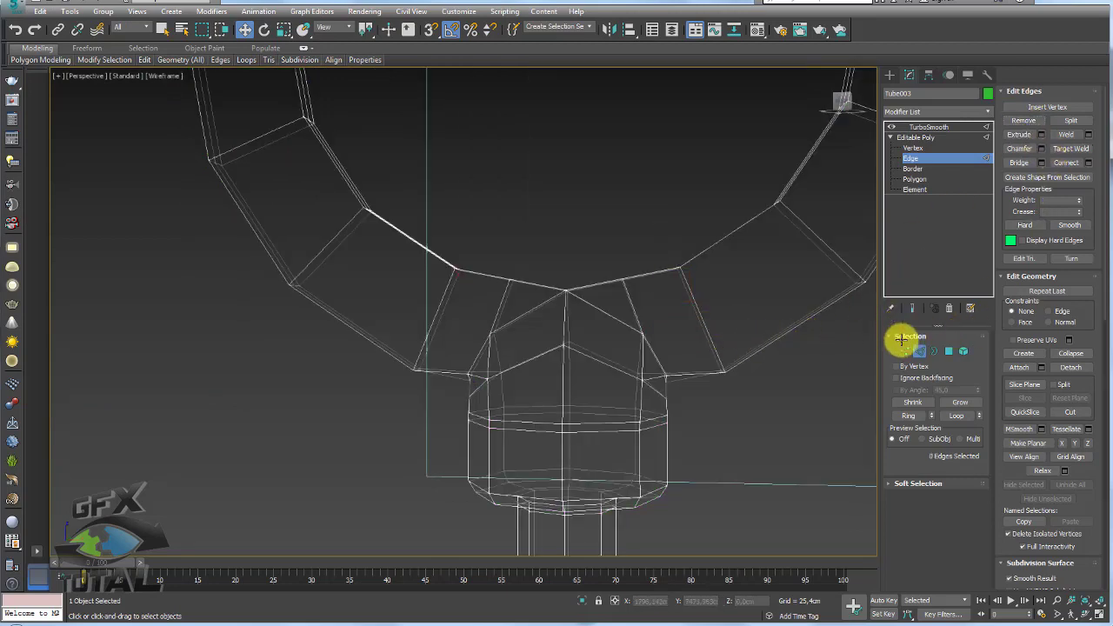
click(700, 315)
ctrl+click(446, 311)
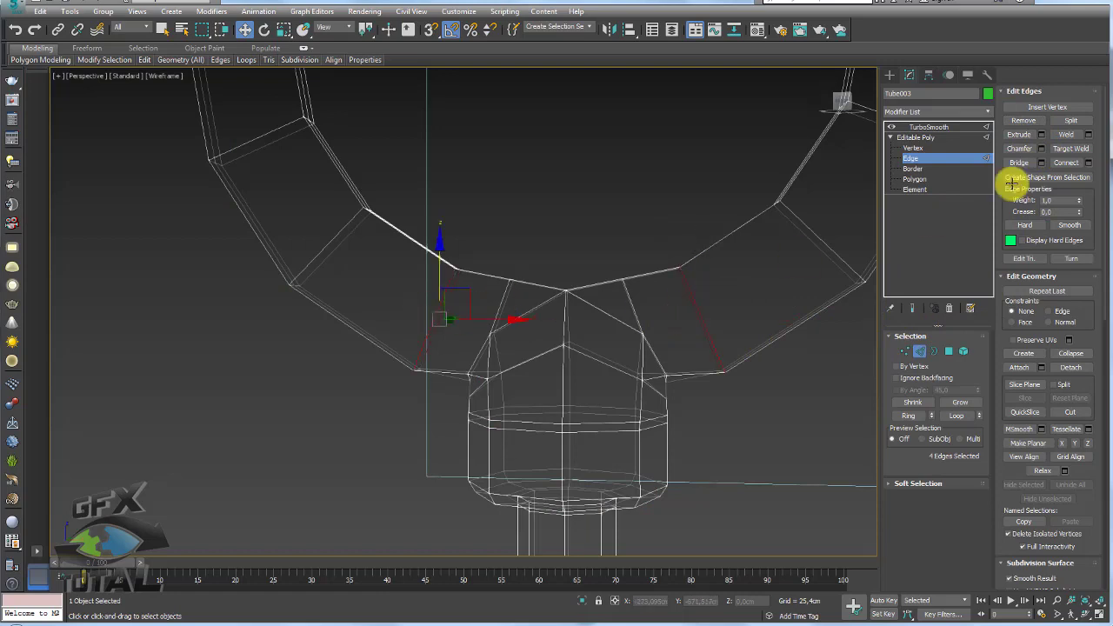
click(909, 416)
click(1088, 163)
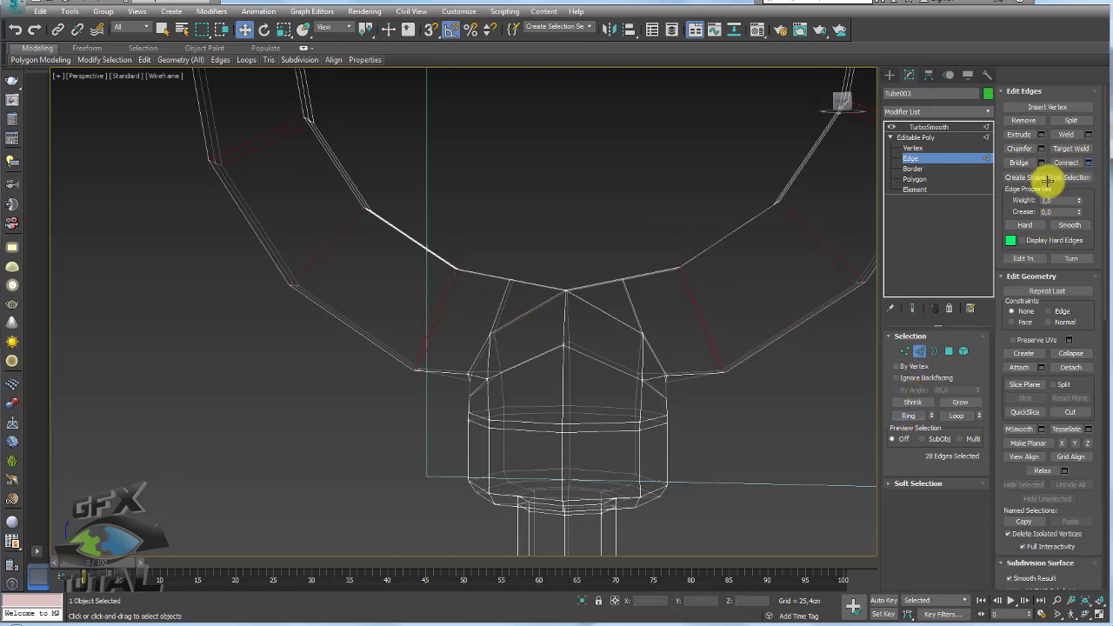
key(F3)
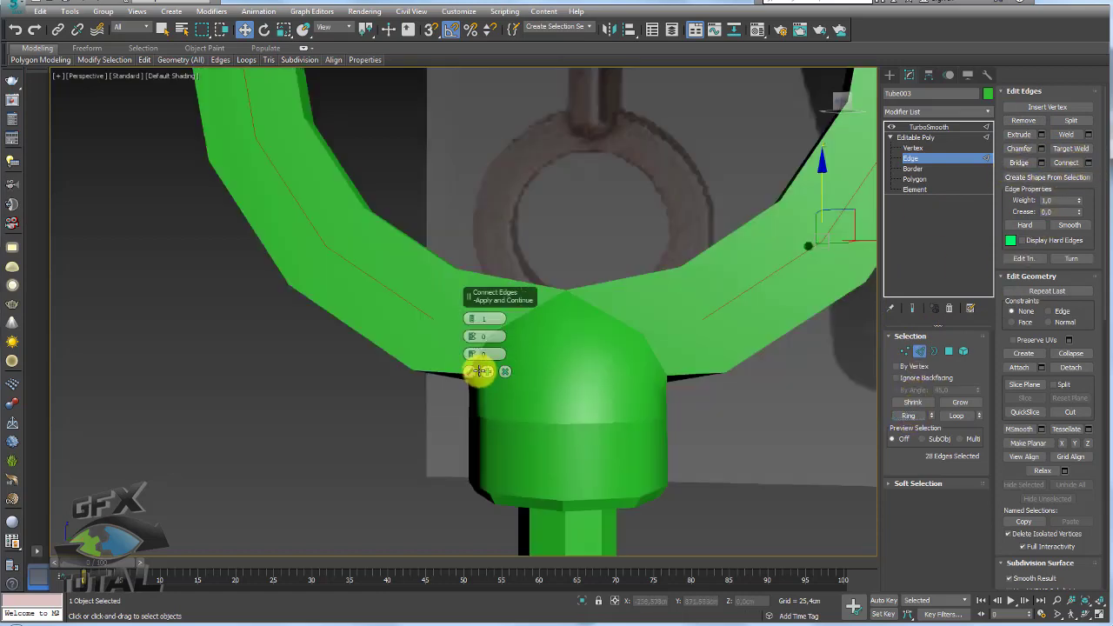
scroll(580, 342, down, 3)
alt+middle_drag(582, 356, 557, 350)
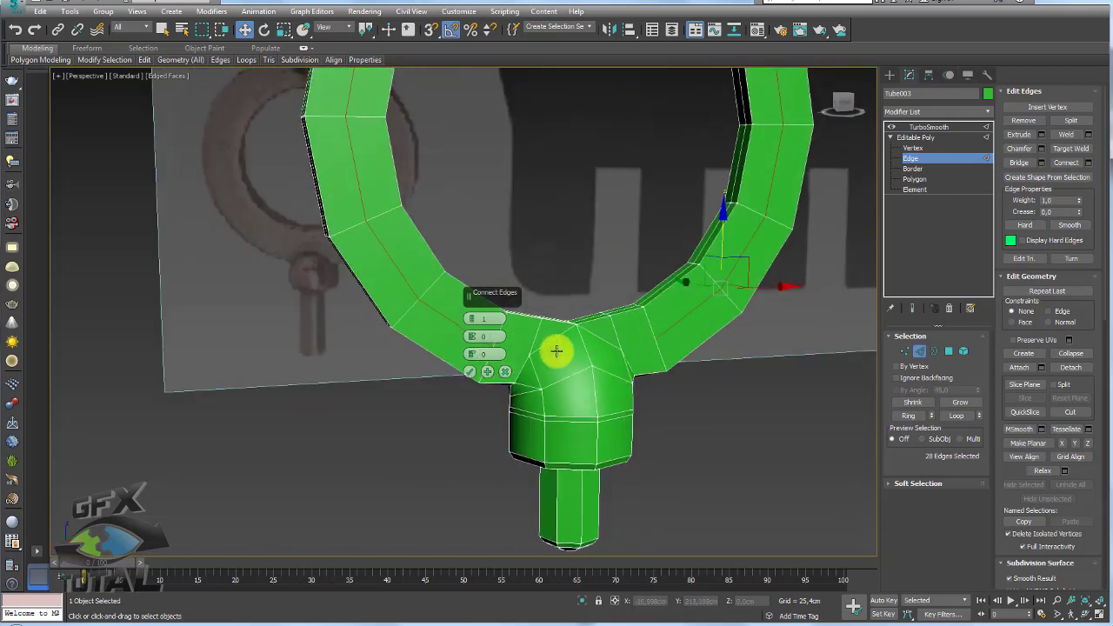
scroll(557, 350, up, 4)
scroll(527, 365, up, 3)
alt+middle_drag(614, 372, 619, 381)
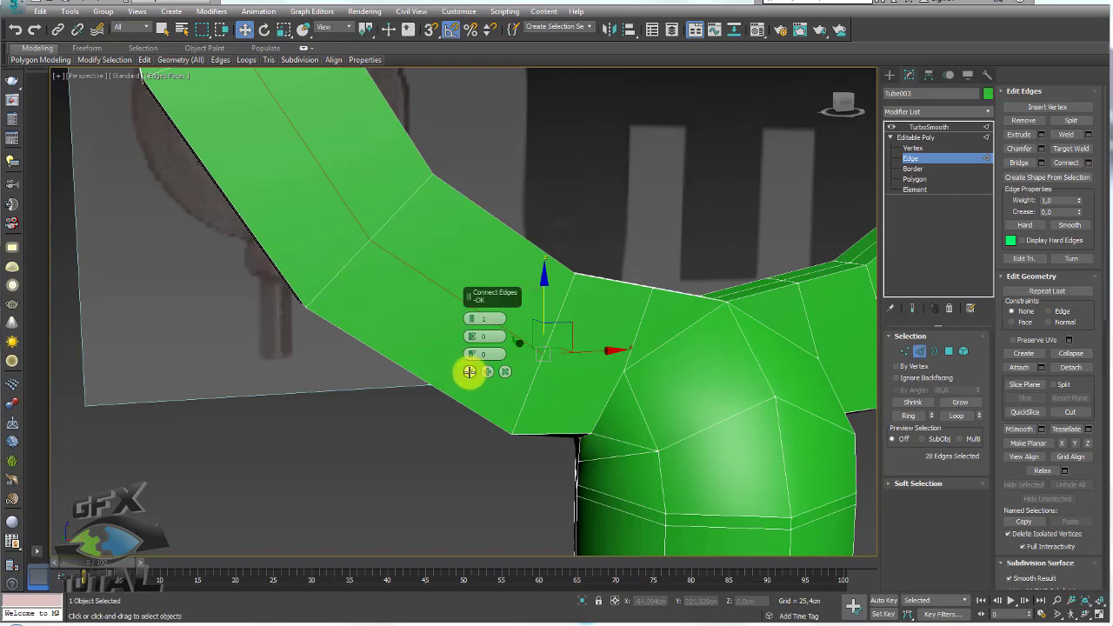
click(470, 372)
scroll(487, 366, down, 2)
- Connect the junction vertices on both sides of the ring with new edges
click(905, 351)
scroll(708, 348, up, 3)
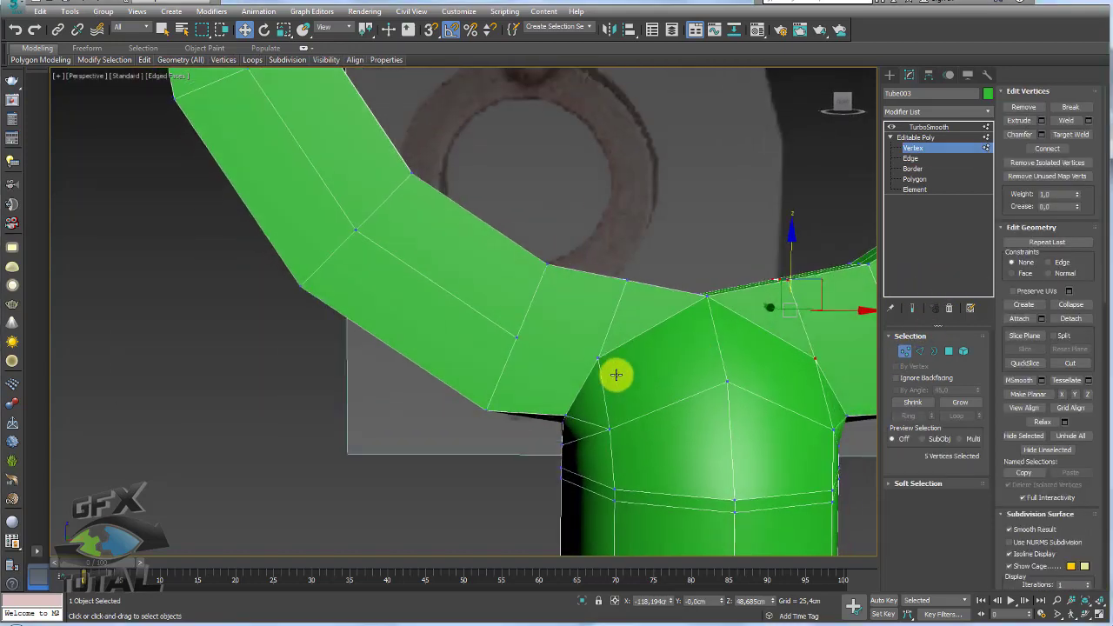
drag(616, 375, 505, 321)
key(F3)
alt+middle_drag(748, 372, 586, 372)
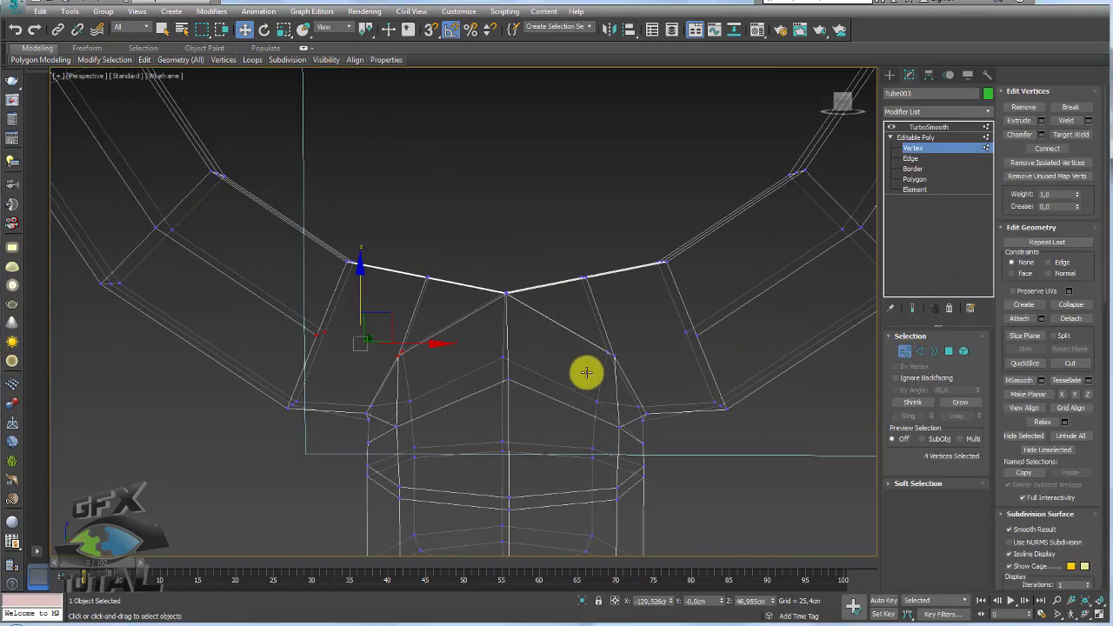
ctrl+drag(705, 374, 592, 320)
click(1047, 149)
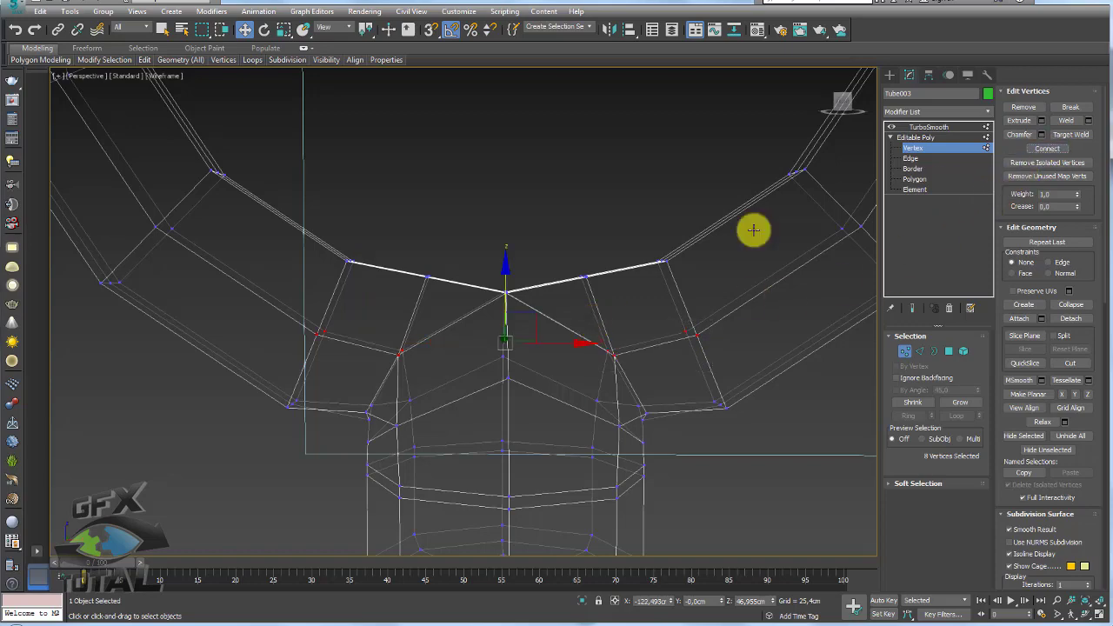
- Connect the matching vertices at the top of the ring and display the TurboSmoothed result
scroll(591, 174, down, 5)
middle_drag(576, 119, 542, 231)
scroll(542, 231, up, 3)
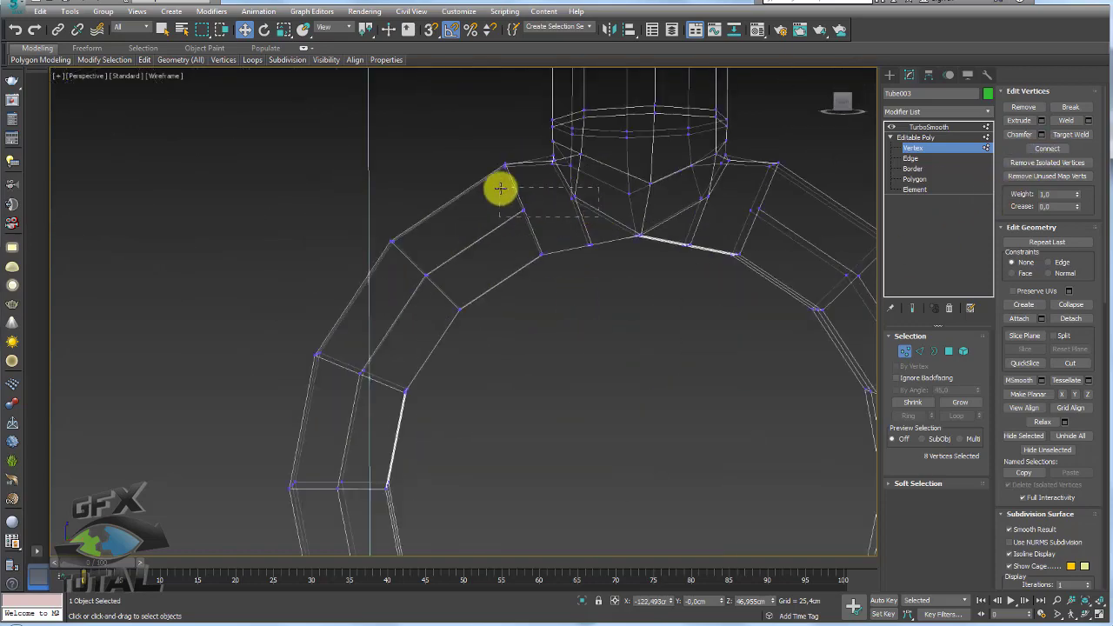
drag(500, 186, 600, 218)
ctrl+click(717, 196)
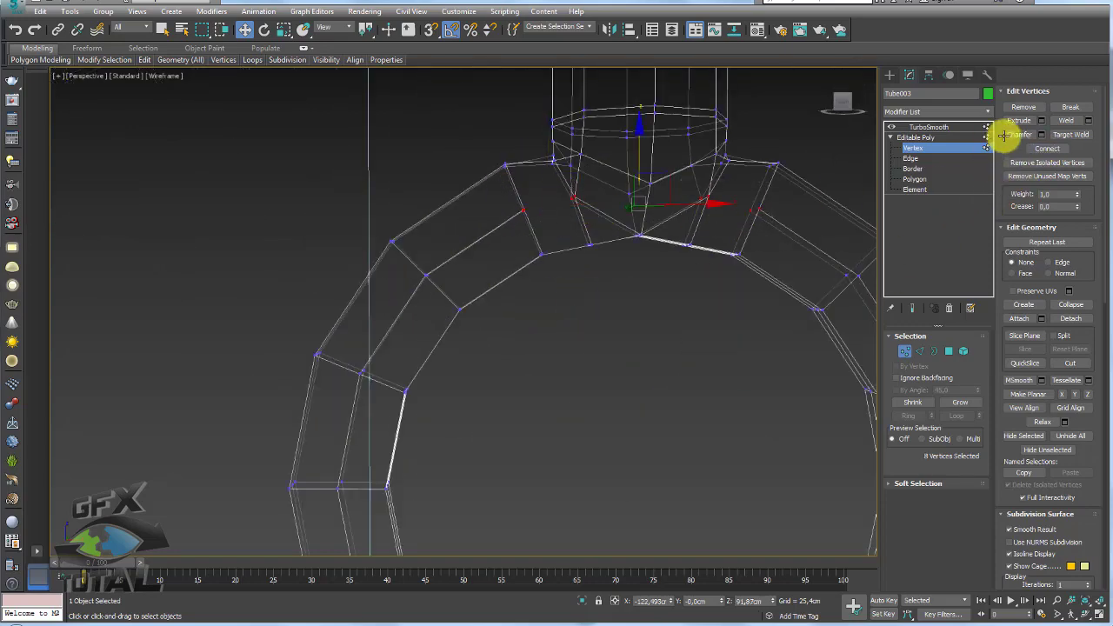
click(1053, 148)
scroll(728, 223, down, 2)
click(913, 127)
- Inspect the smoothed key and handcuffs from several angles, then open the six parts' object colour swatch
scroll(696, 217, up, 2)
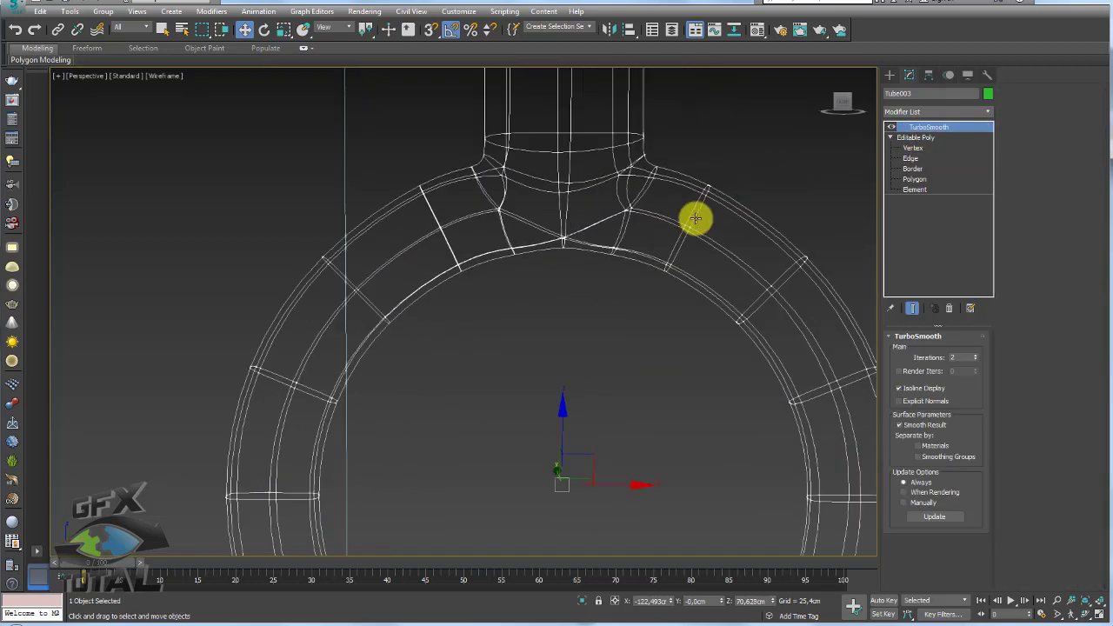
scroll(696, 217, down, 3)
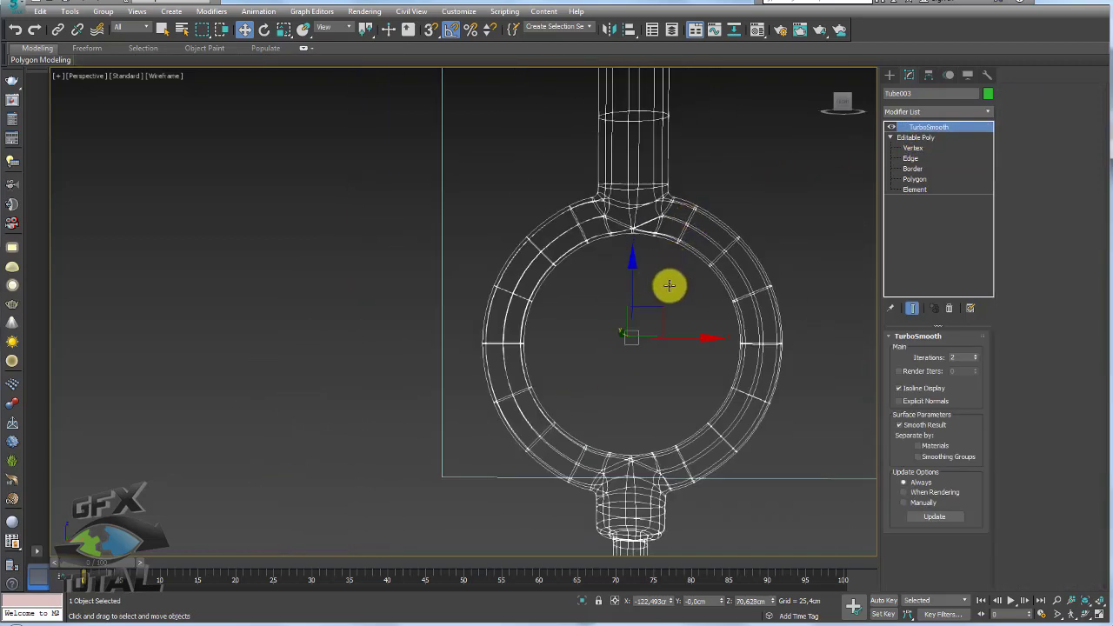
scroll(664, 287, down, 3)
scroll(661, 283, down, 2)
key(F3)
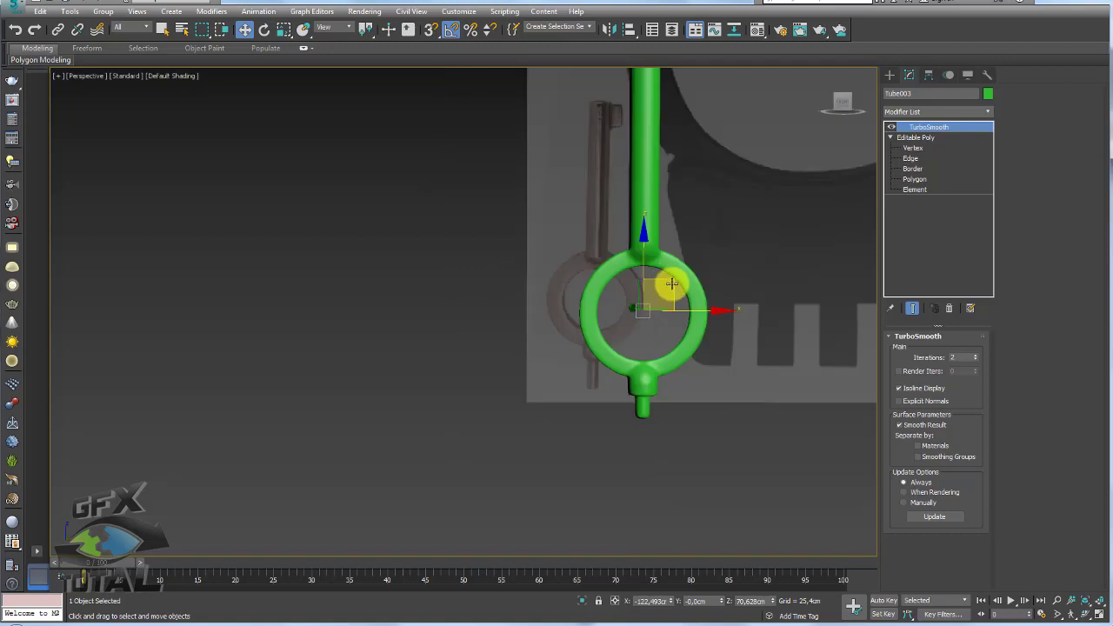
scroll(666, 286, down, 5)
alt+middle_drag(734, 279, 697, 350)
mouse_move(615, 523)
alt+middle_down()
mouse_move(679, 336)
mouse_move(684, 253)
mouse_move(604, 386)
alt+middle_up()
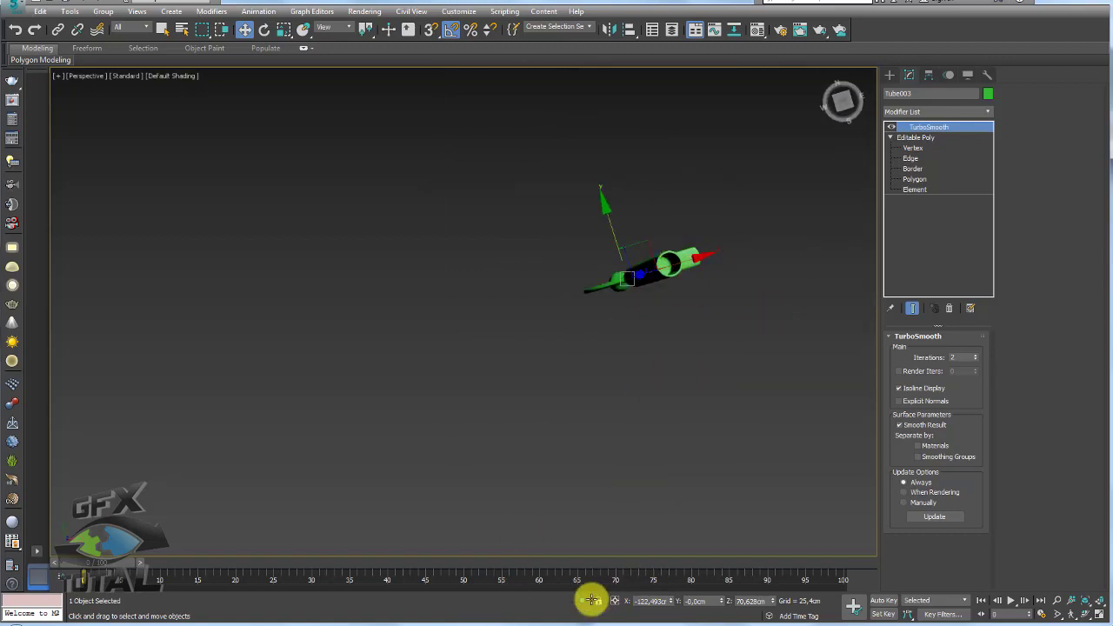
mouse_move(589, 597)
alt+middle_down()
mouse_move(629, 440)
mouse_move(631, 345)
mouse_move(571, 365)
alt+middle_up()
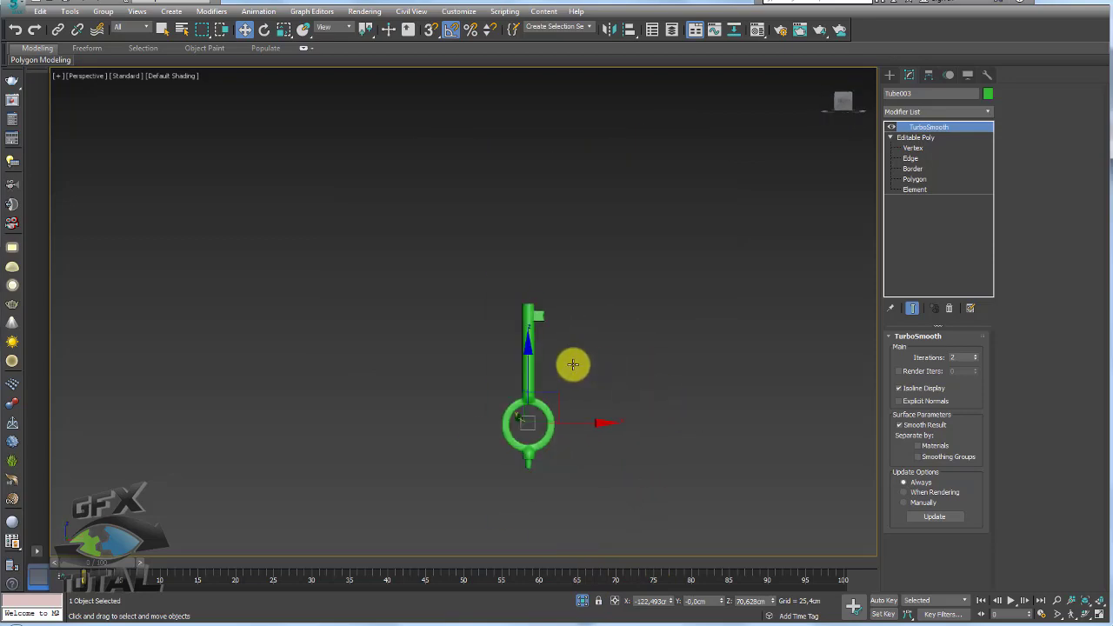
right_click(609, 396)
alt+middle_drag(651, 368, 616, 541)
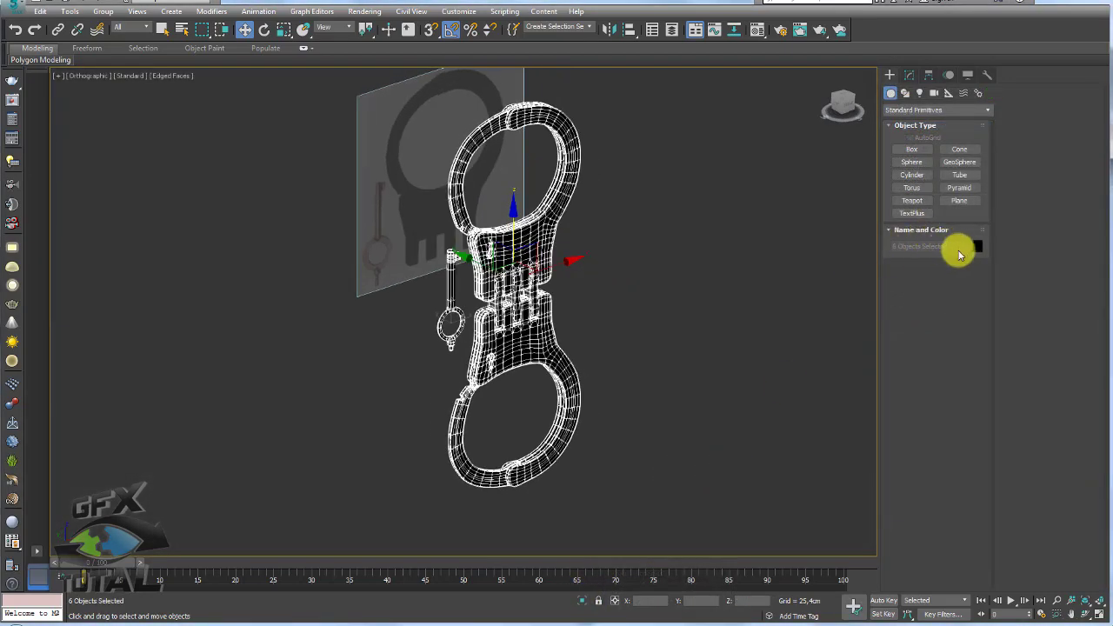
click(977, 247)
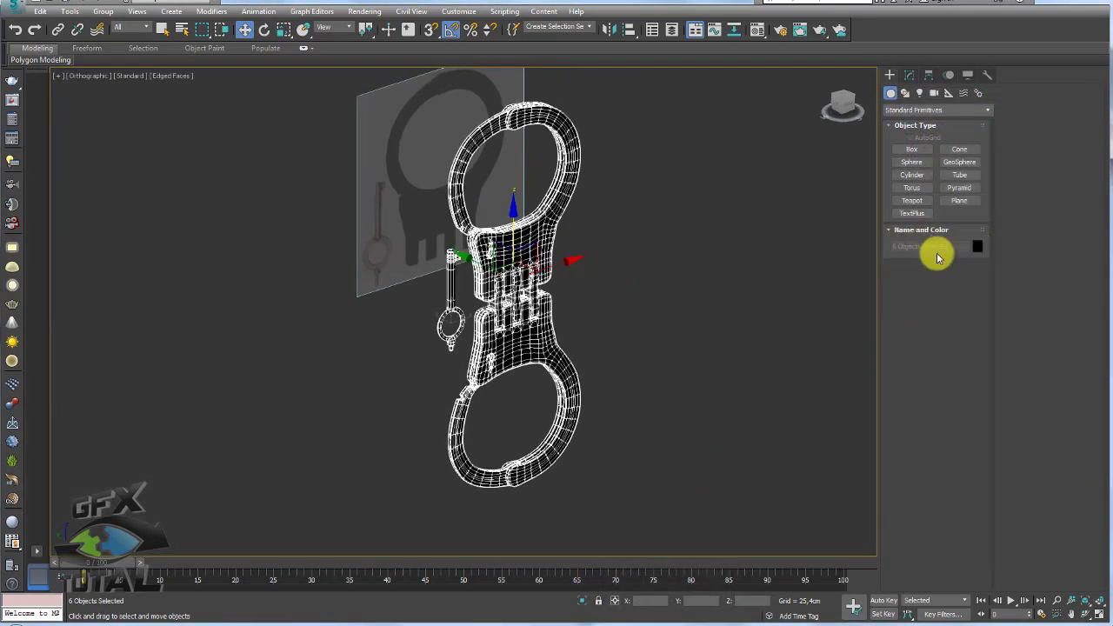
- Apply black to the six parts, then step through the next two handcuff reference photos
click(721, 316)
mouse_move(684, 330)
alt+middle_down()
mouse_move(672, 424)
mouse_move(519, 385)
mouse_move(574, 606)
alt+middle_up()
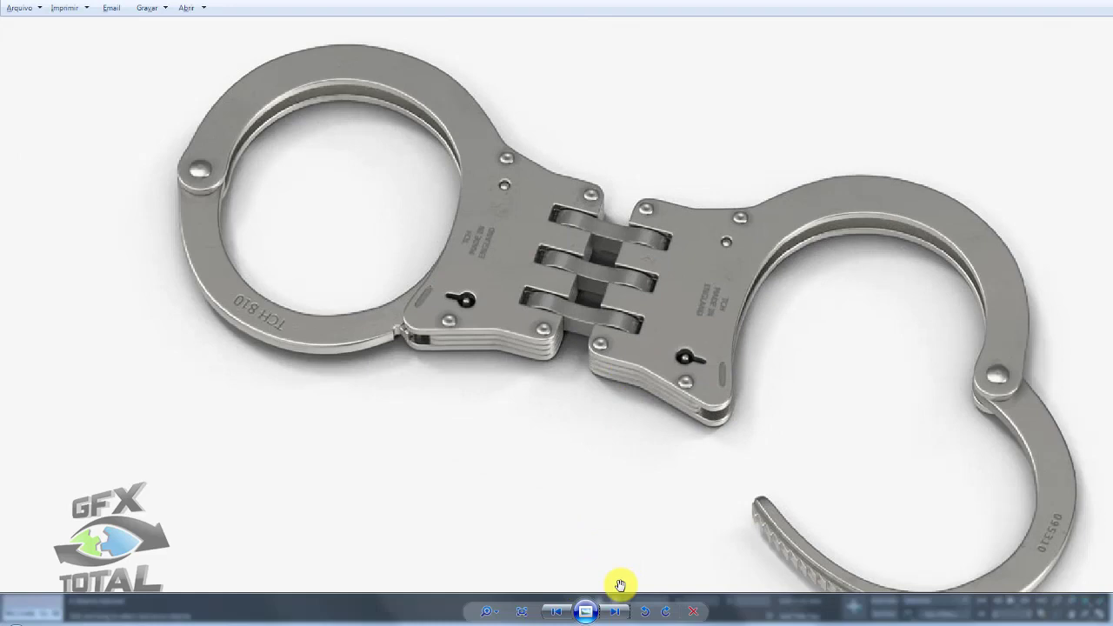
click(616, 610)
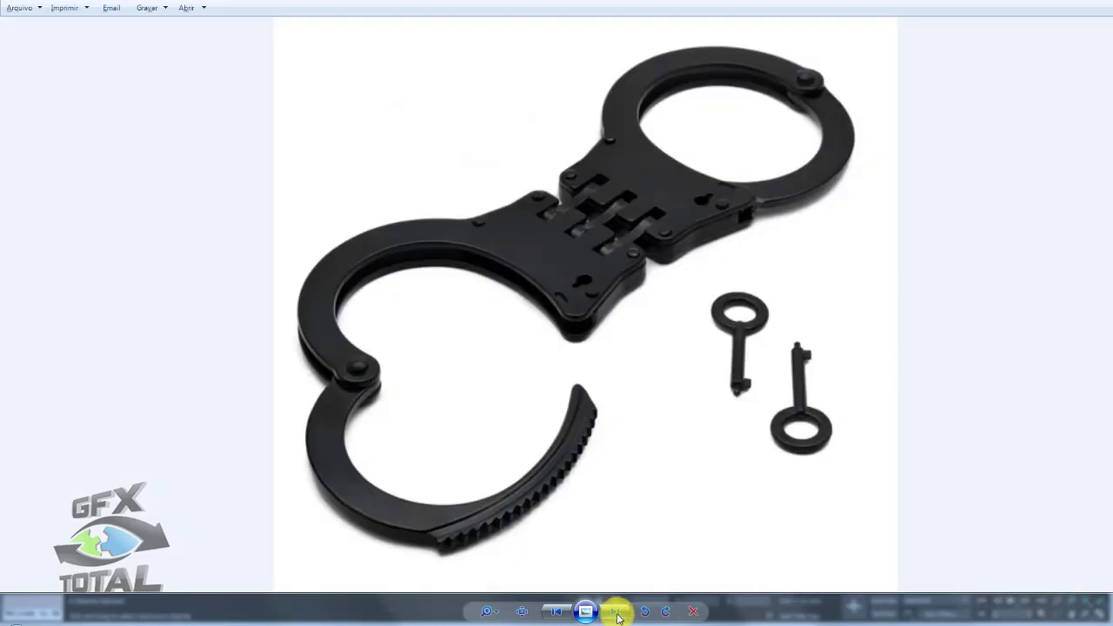
click(618, 613)
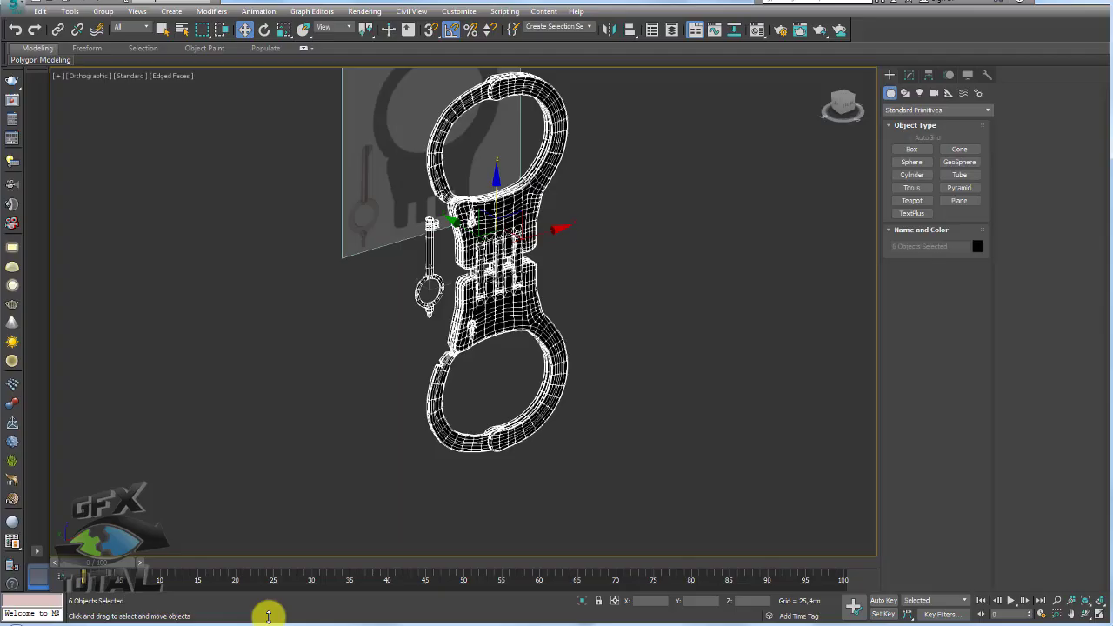
- Draw a sphere to the right of the cuff in Front view
alt+middle_drag(681, 362, 609, 368)
key(f)
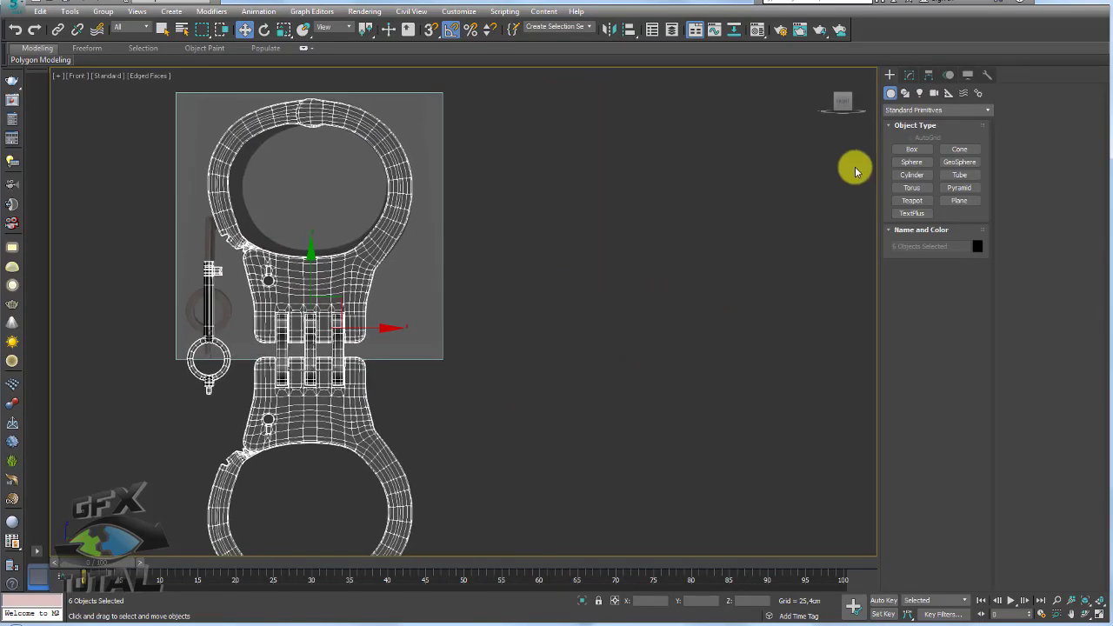
click(911, 162)
drag(596, 268, 614, 280)
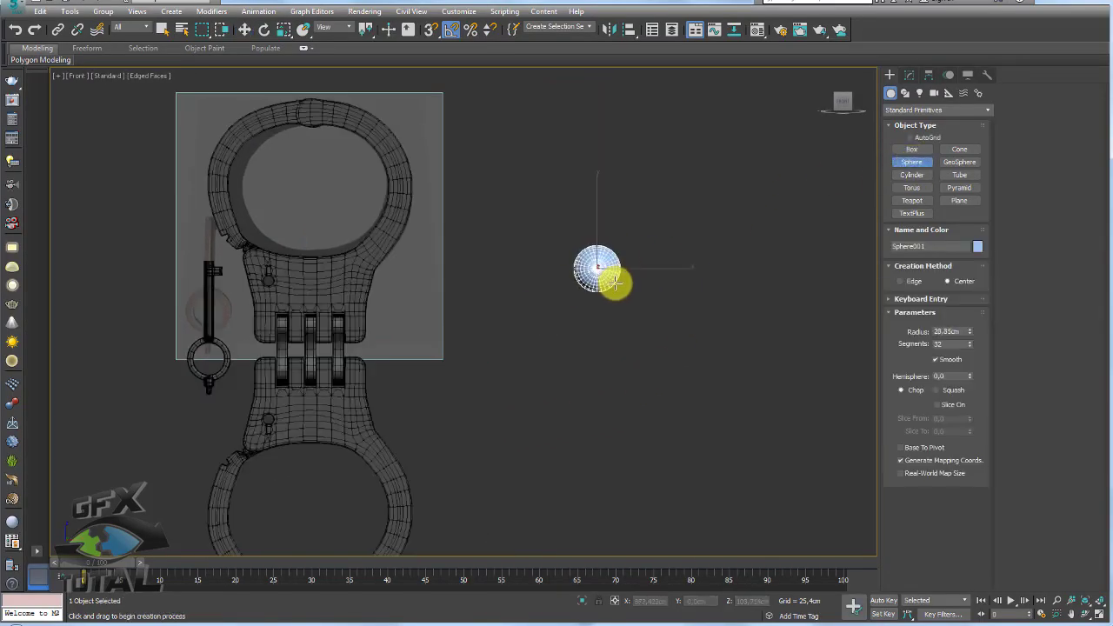
key(w)
- Set the sphere's segments to 16 and convert it to an Editable Poly
click(909, 76)
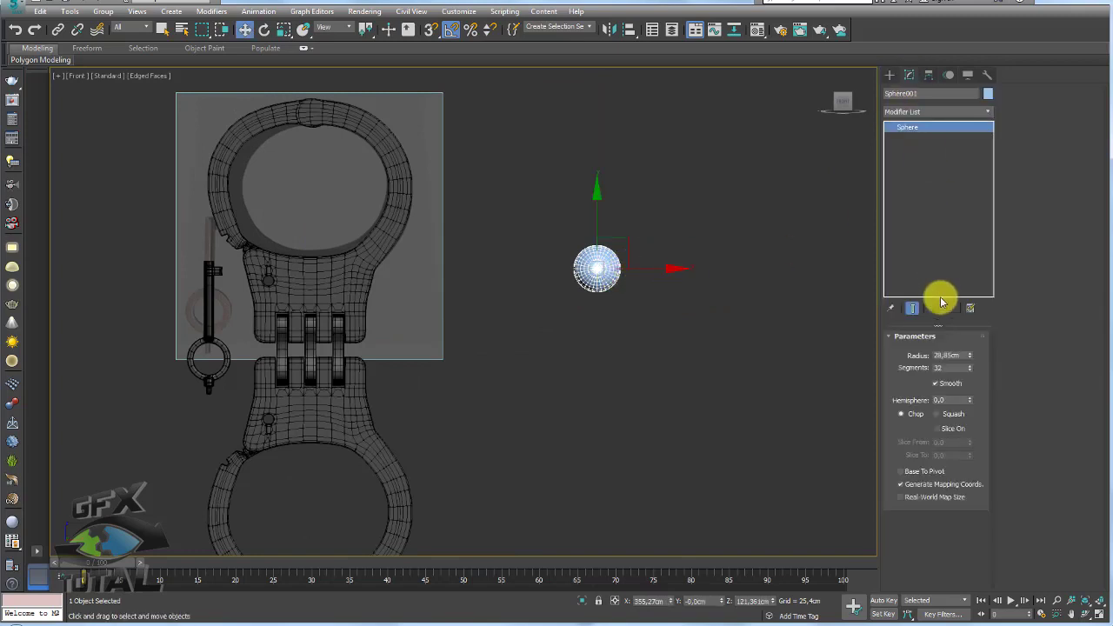
double_click(955, 368)
text(6)
key(Return)
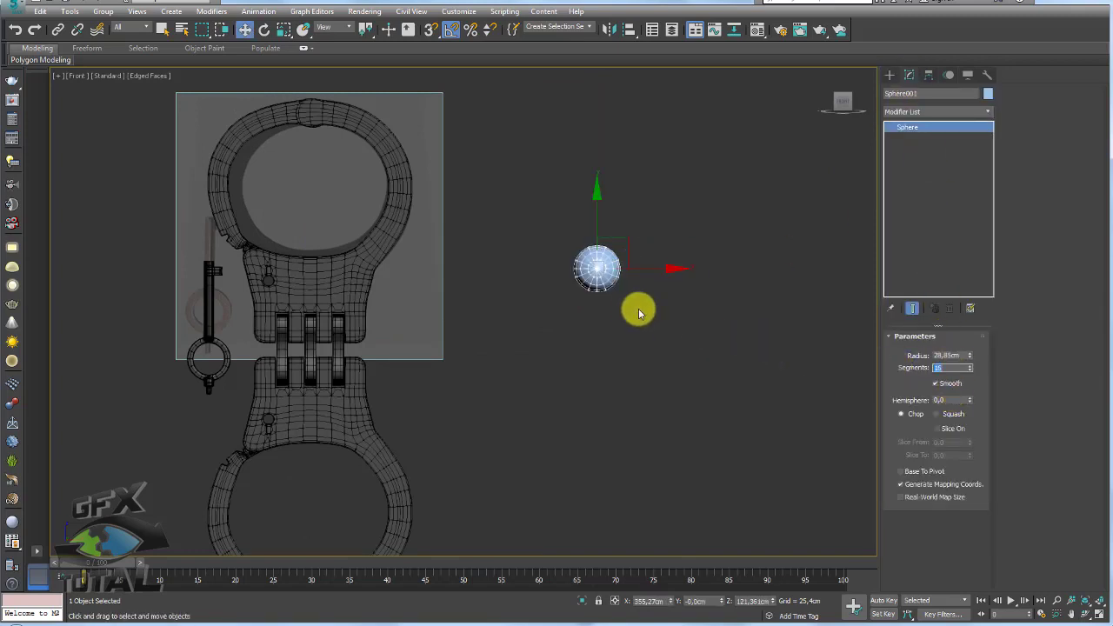
alt+middle_drag(661, 298, 608, 306)
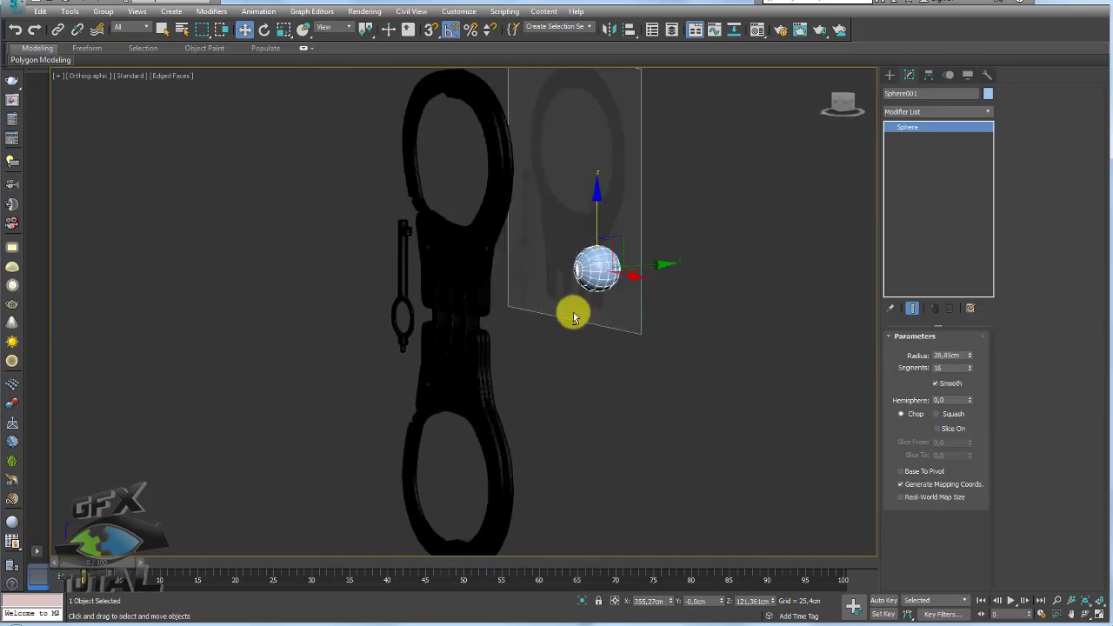
scroll(609, 285, up, 2)
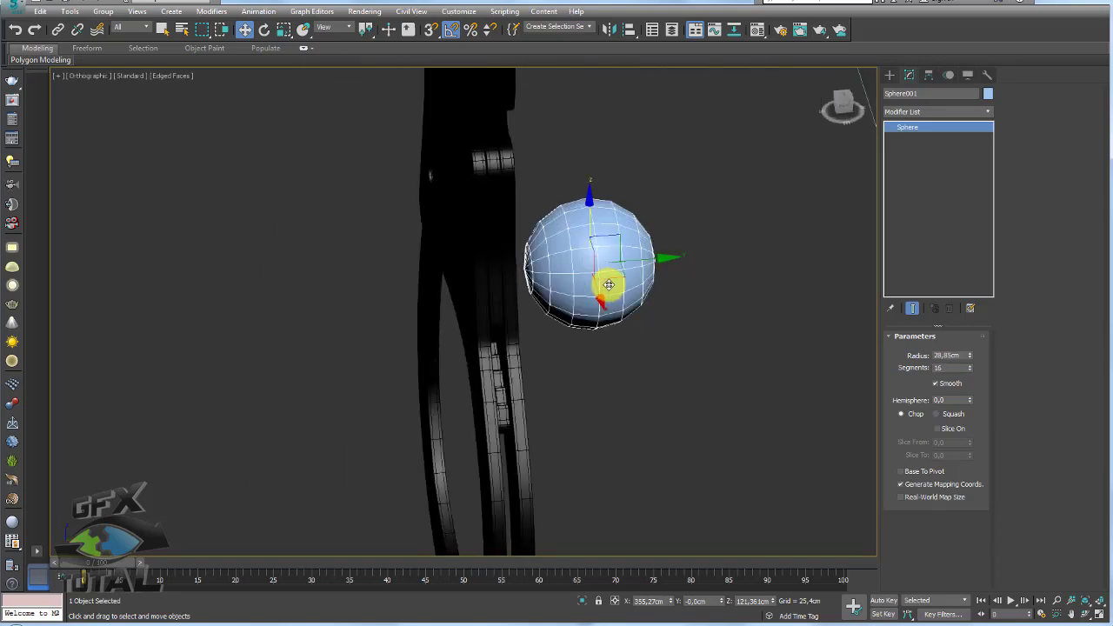
right_click(652, 304)
click(792, 335)
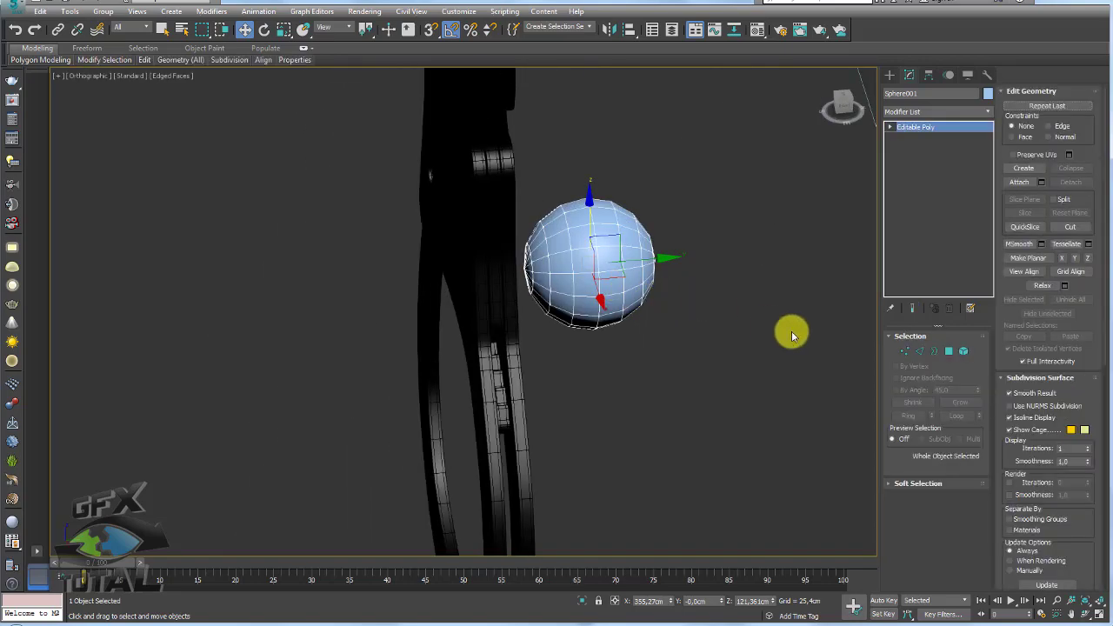
- Detach the right half of the sphere's polygons and move it away from the other half
click(951, 352)
alt+middle_drag(765, 309, 706, 305)
drag(685, 374, 601, 157)
alt+middle_drag(601, 157, 672, 262)
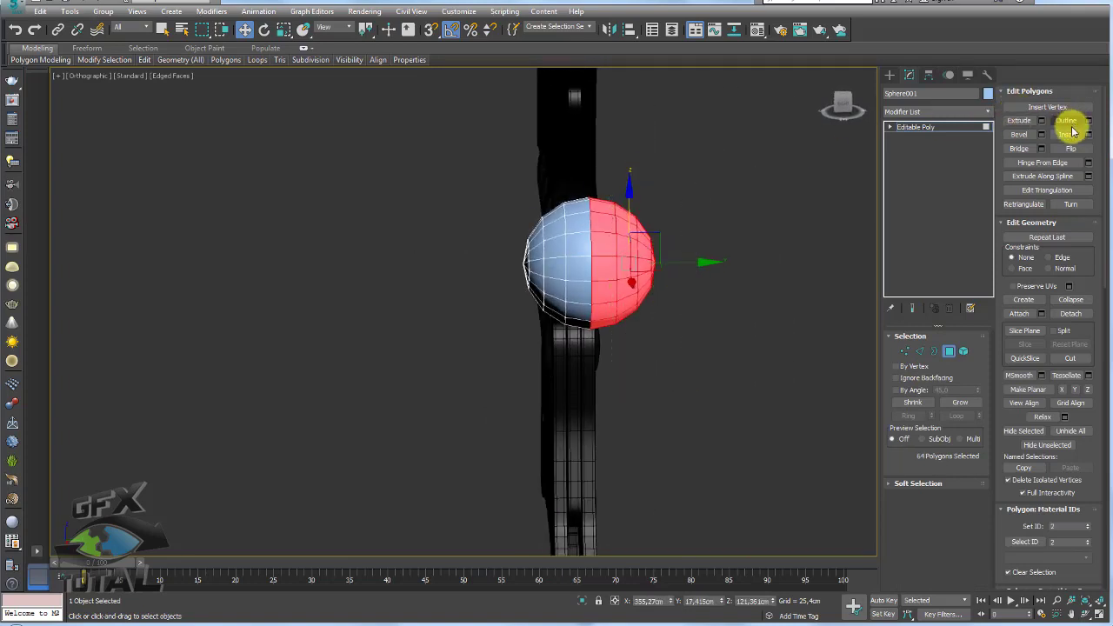
click(1066, 315)
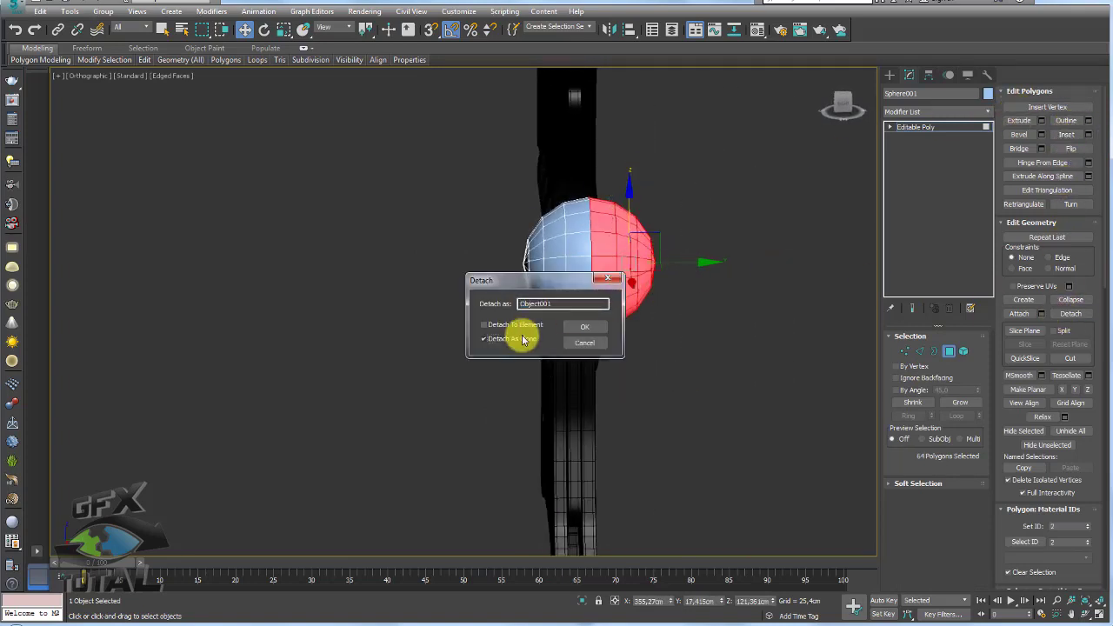
click(583, 327)
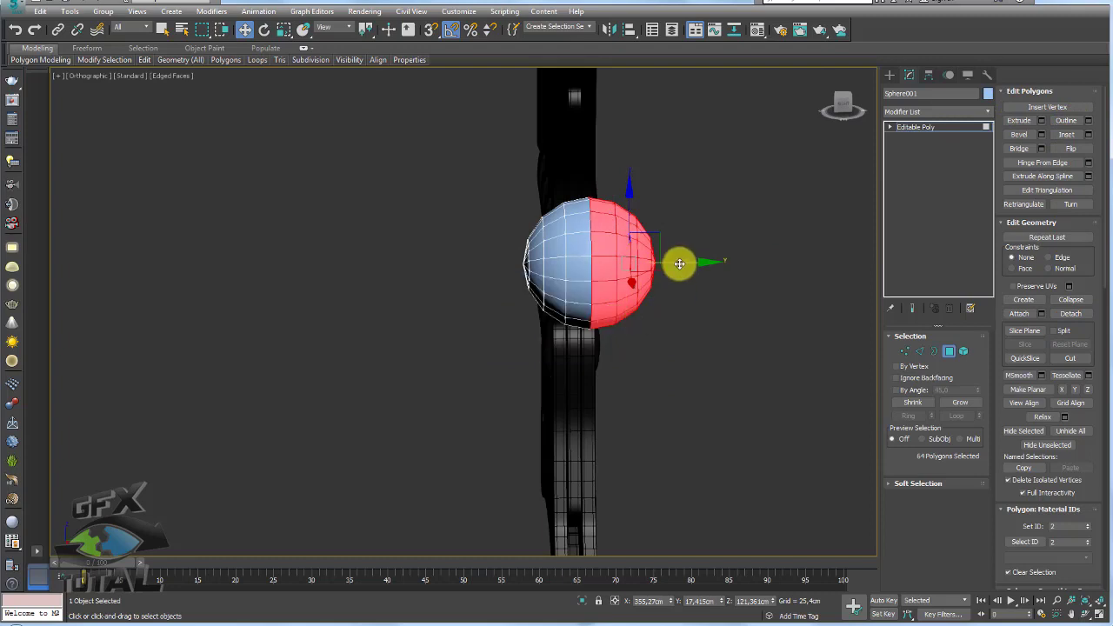
mouse_move(679, 264)
mouse_down()
mouse_move(808, 266)
mouse_move(770, 310)
mouse_move(787, 322)
mouse_up()
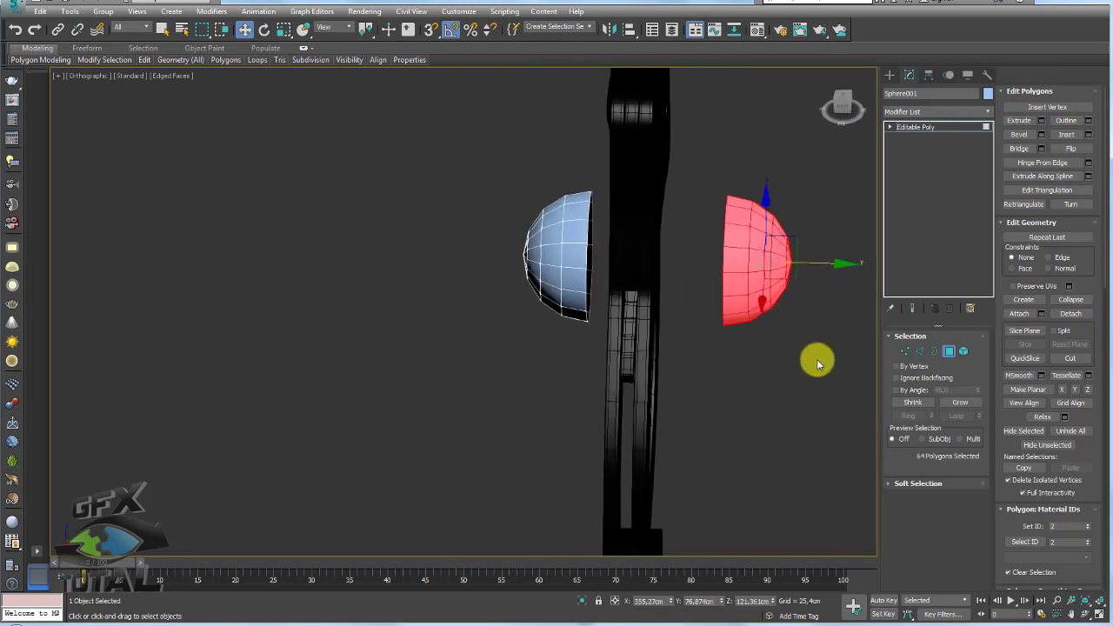
- Scale both hemispheres flat into thin caps and move the right cap further right
key(ctrl+a)
key(e)
key(r)
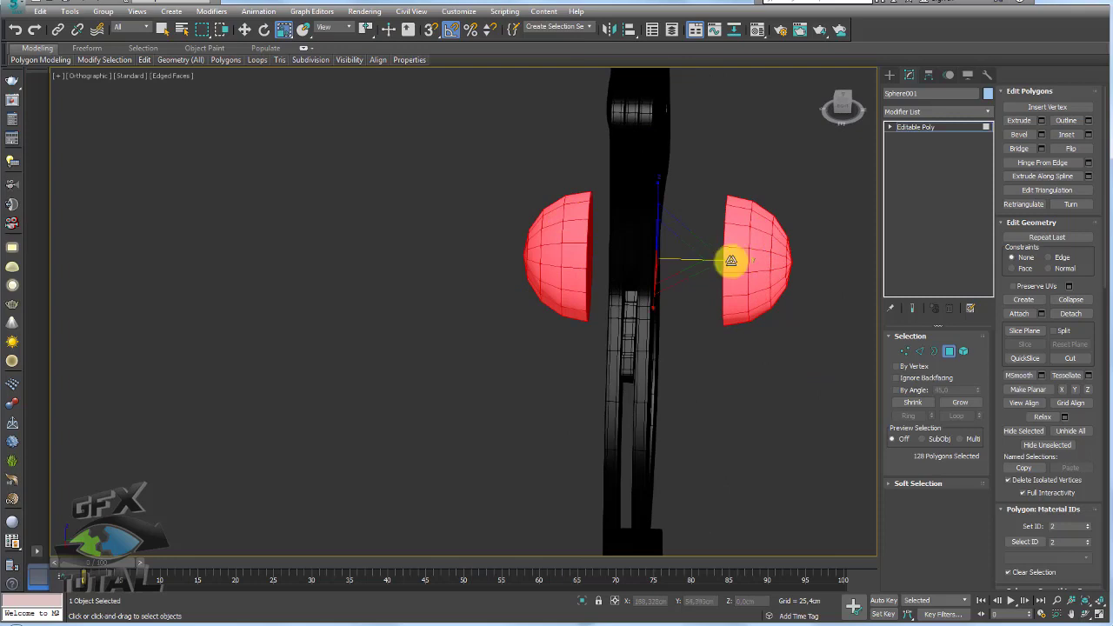
drag(728, 258, 664, 258)
click(698, 199)
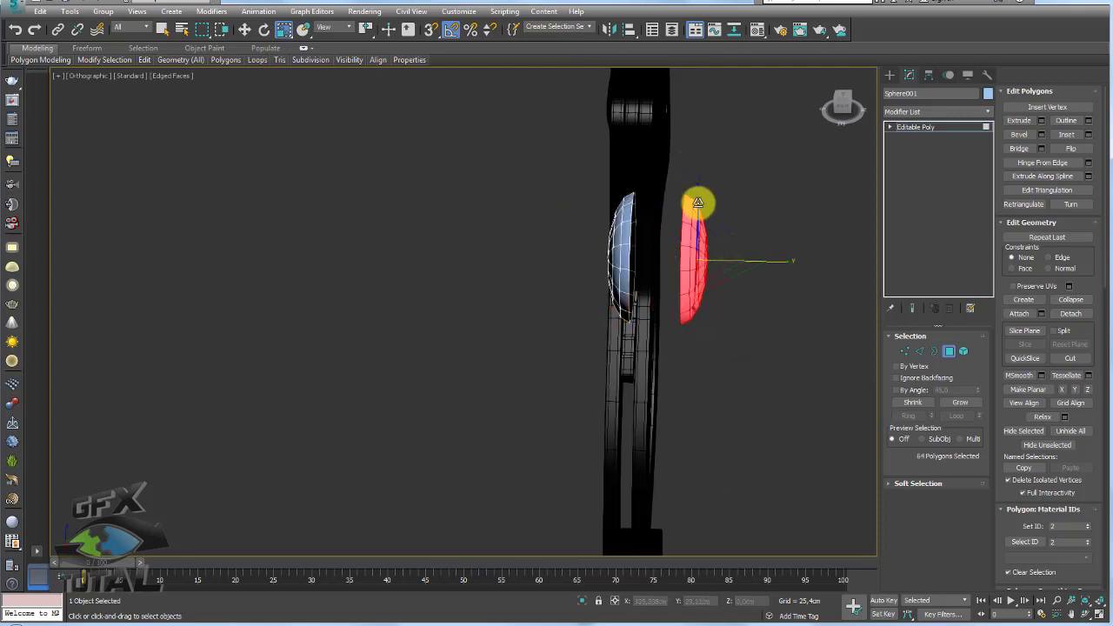
key(w)
drag(755, 263, 789, 261)
- Shrink the two open border rings to about 94% and bridge them into a tube
click(934, 350)
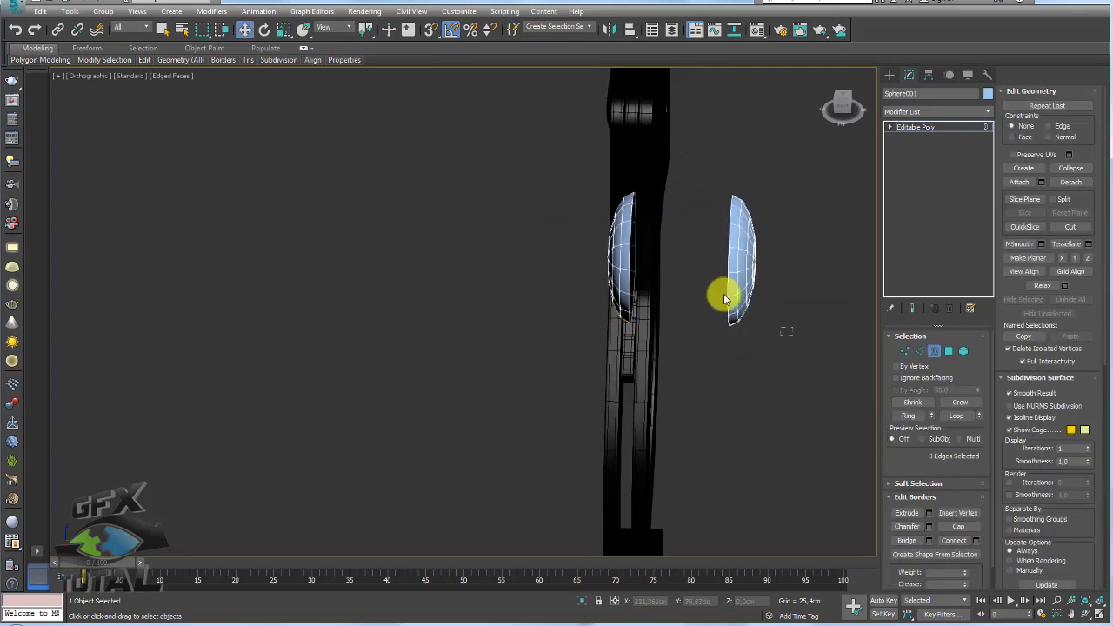
mouse_move(721, 299)
alt+middle_down()
mouse_move(674, 252)
mouse_move(763, 241)
alt+middle_up()
key(e)
key(r)
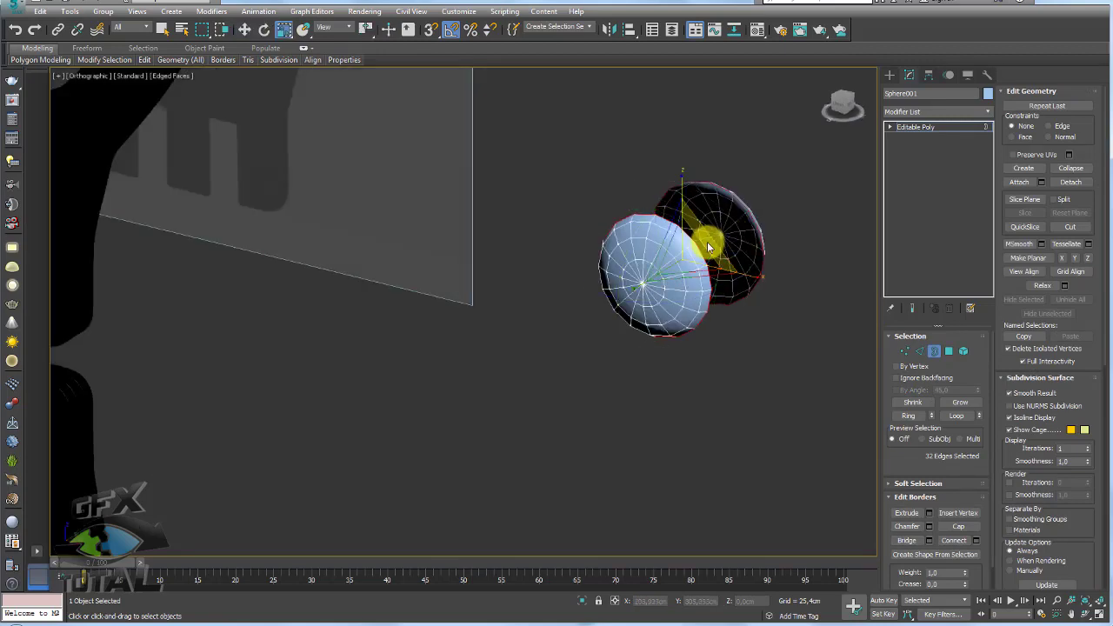
drag(714, 241, 697, 250)
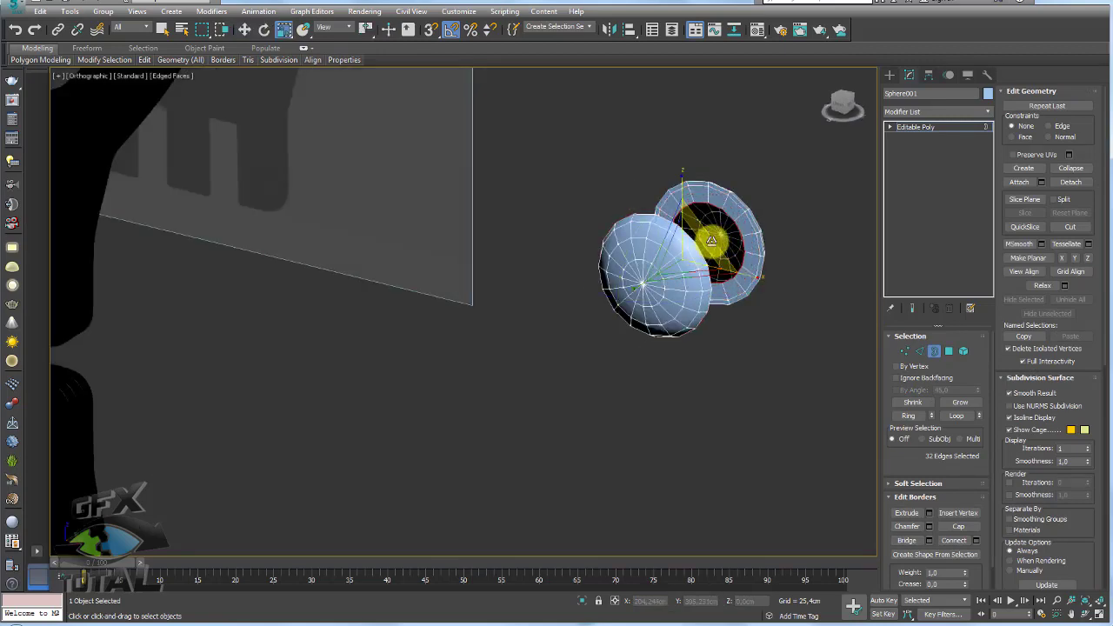
mouse_move(763, 236)
alt+middle_down()
mouse_move(745, 261)
mouse_move(688, 278)
mouse_move(610, 277)
mouse_move(685, 237)
alt+middle_up()
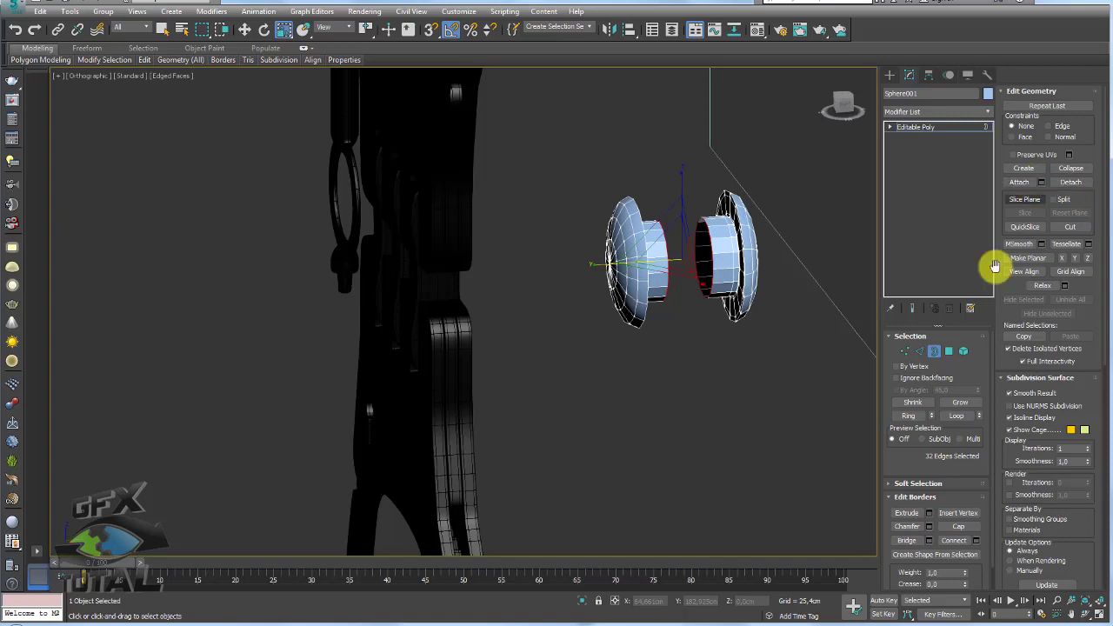
click(906, 541)
- Select the whole spool as one element and return to object level
alt+middle_drag(861, 453, 728, 380)
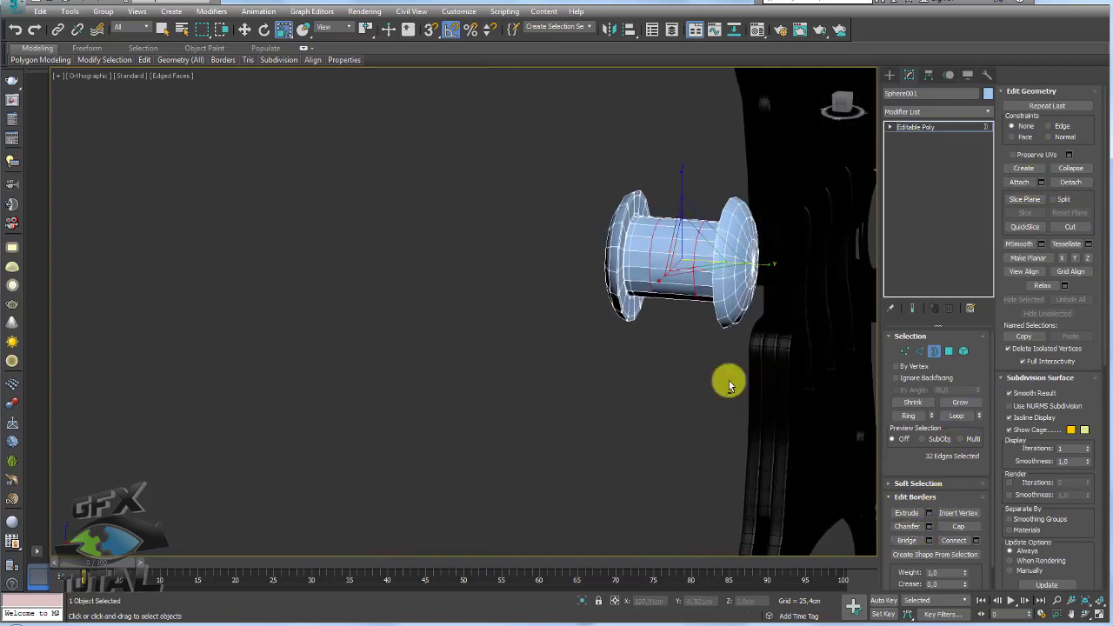
mouse_move(782, 252)
alt+middle_down()
mouse_move(649, 256)
mouse_move(738, 328)
alt+middle_up()
ctrl+click(963, 351)
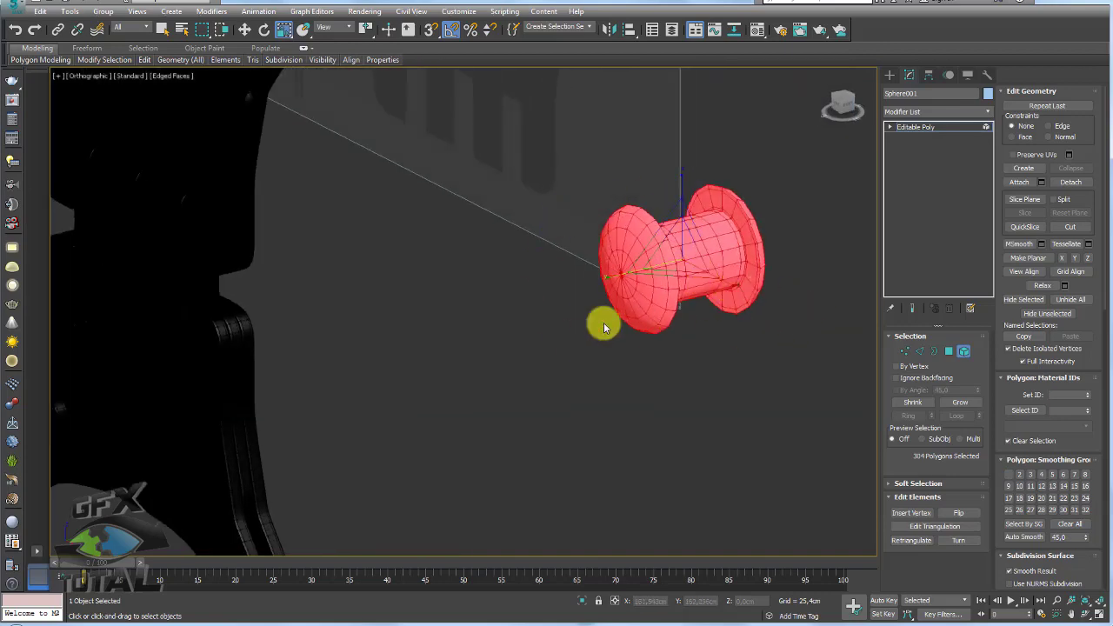
scroll(1007, 396, down, 5)
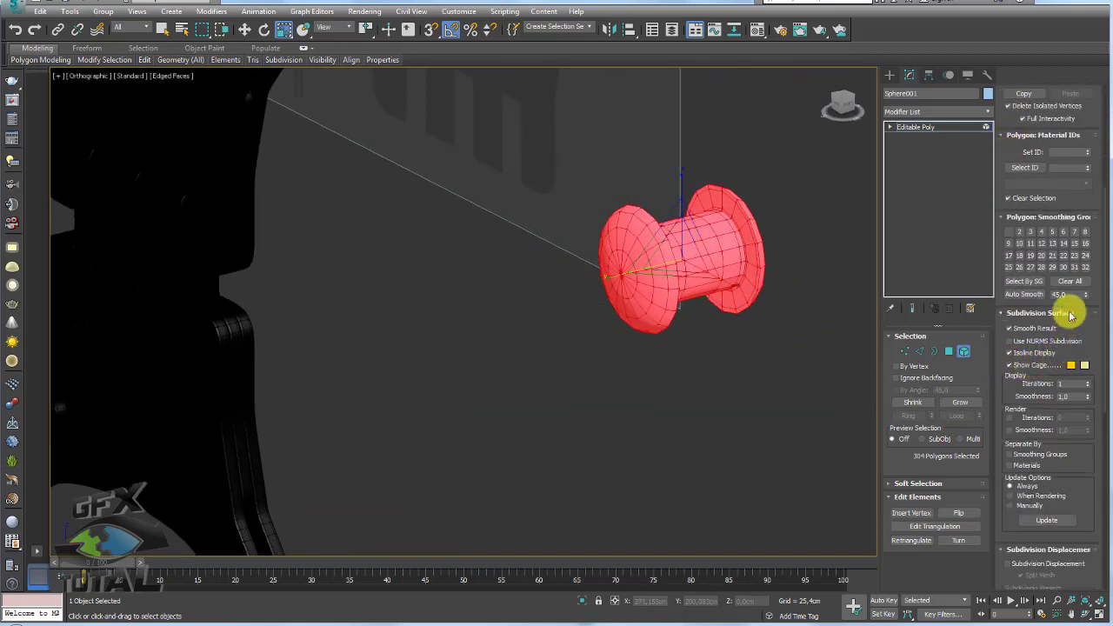
click(913, 128)
alt+middle_drag(776, 287, 768, 329)
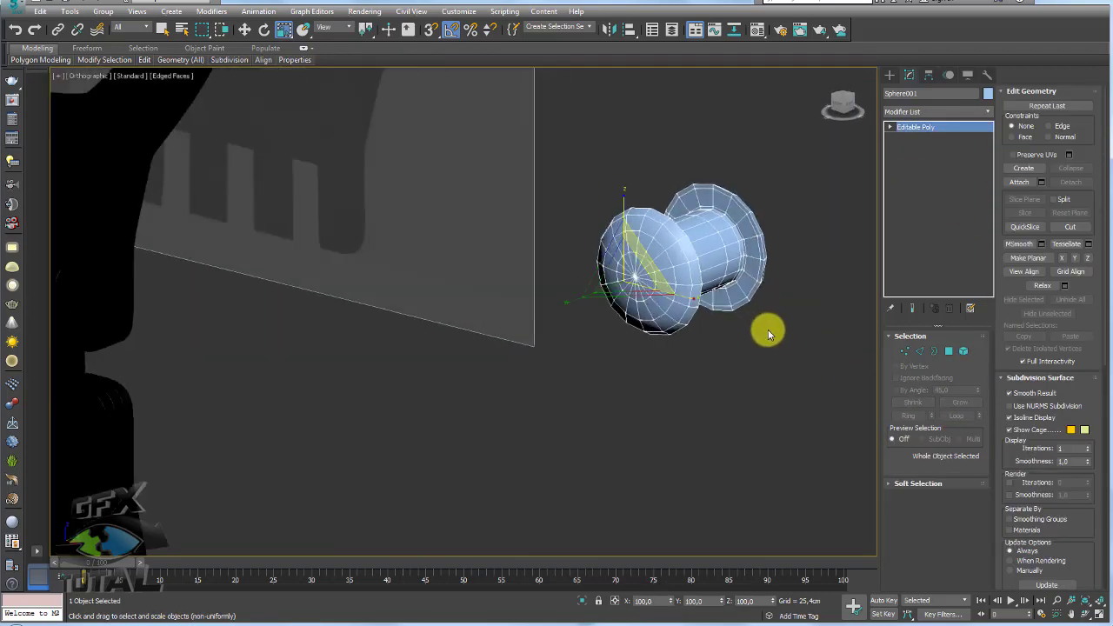
- Add TurboSmooth to the rivet with Isoline Display enabled
key(ctrl+t)
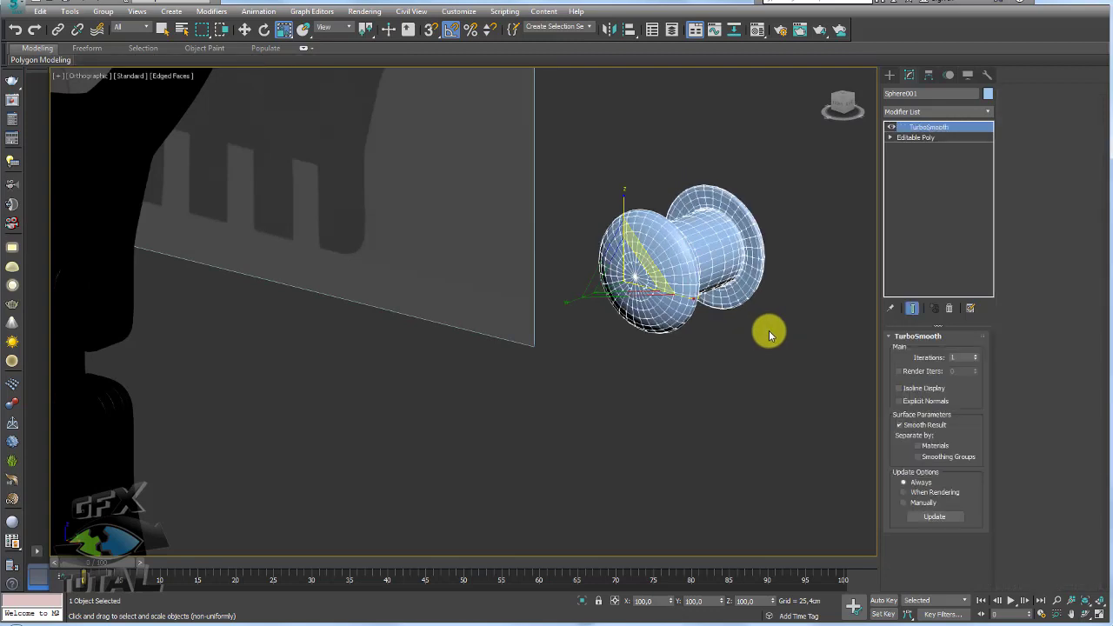
scroll(764, 234, down, 3)
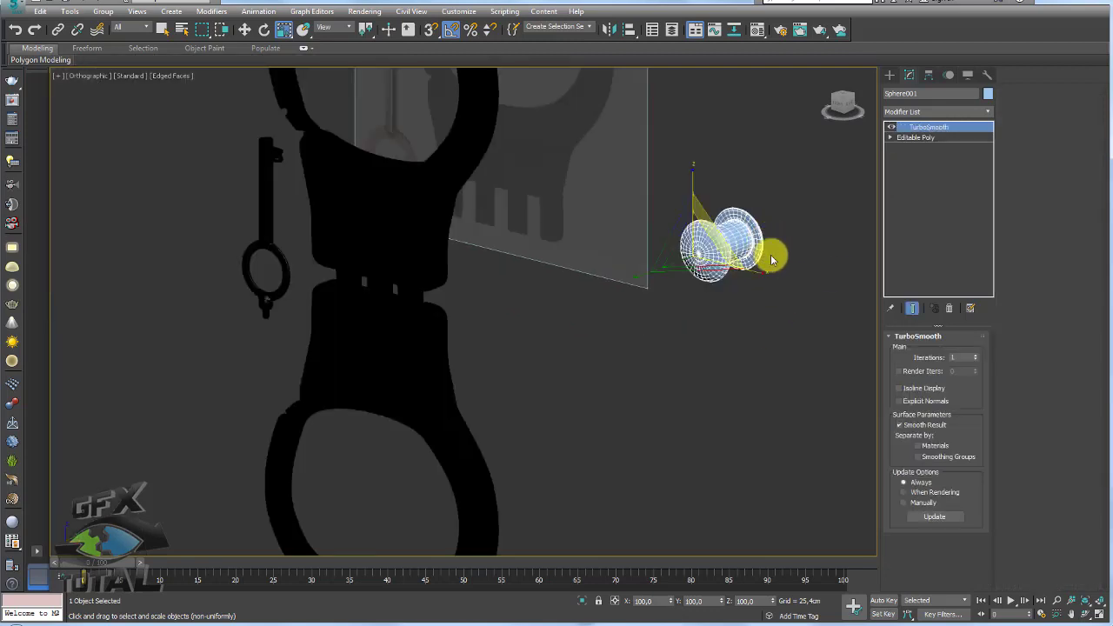
click(915, 391)
- Move the rivet up onto the top of the cuff ring in Front view
key(f)
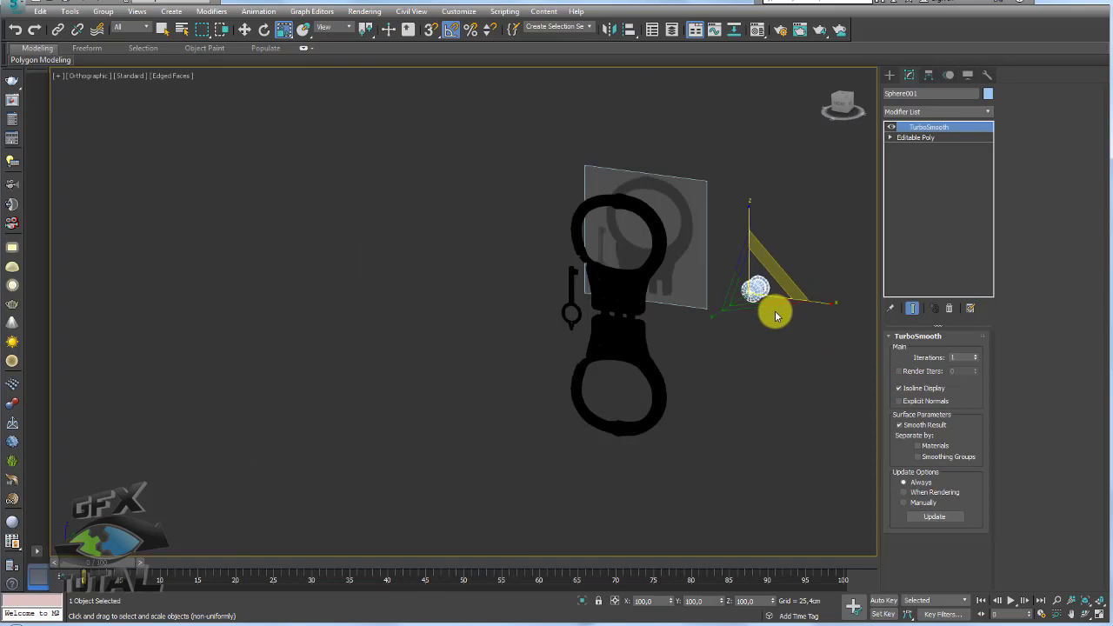
key(w)
drag(799, 234, 525, 74)
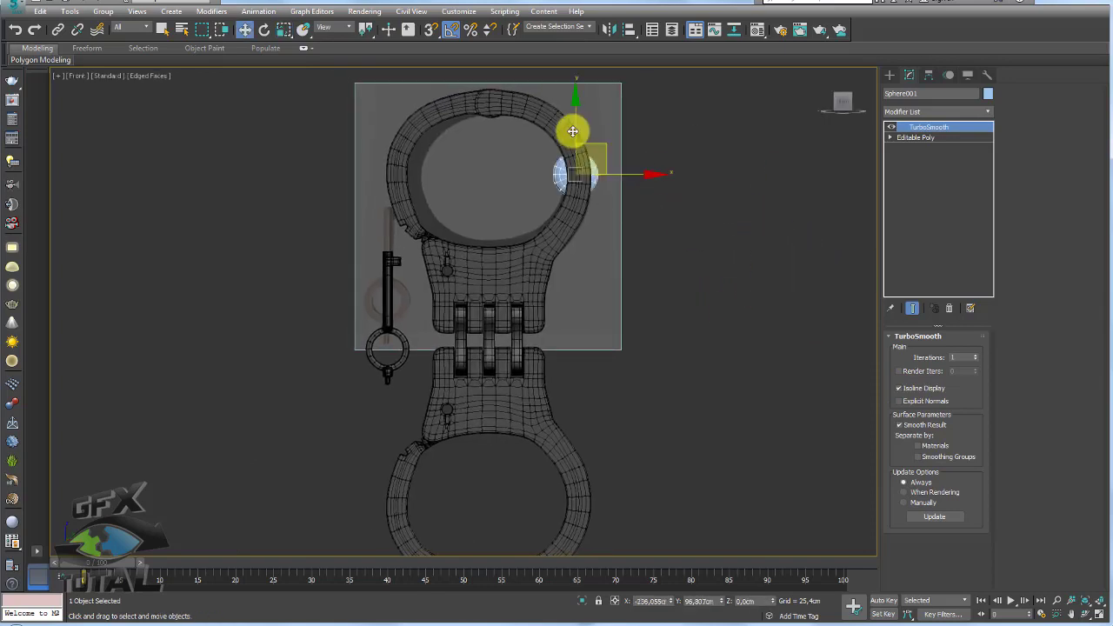
mouse_move(621, 218)
alt+middle_down()
mouse_move(522, 103)
mouse_move(495, 109)
mouse_move(575, 247)
alt+middle_up()
key(f)
scroll(574, 247, up, 5)
- Shrink the rivet to fit the cuff ring and nudge it slightly left
key(r)
drag(596, 191, 624, 340)
key(w)
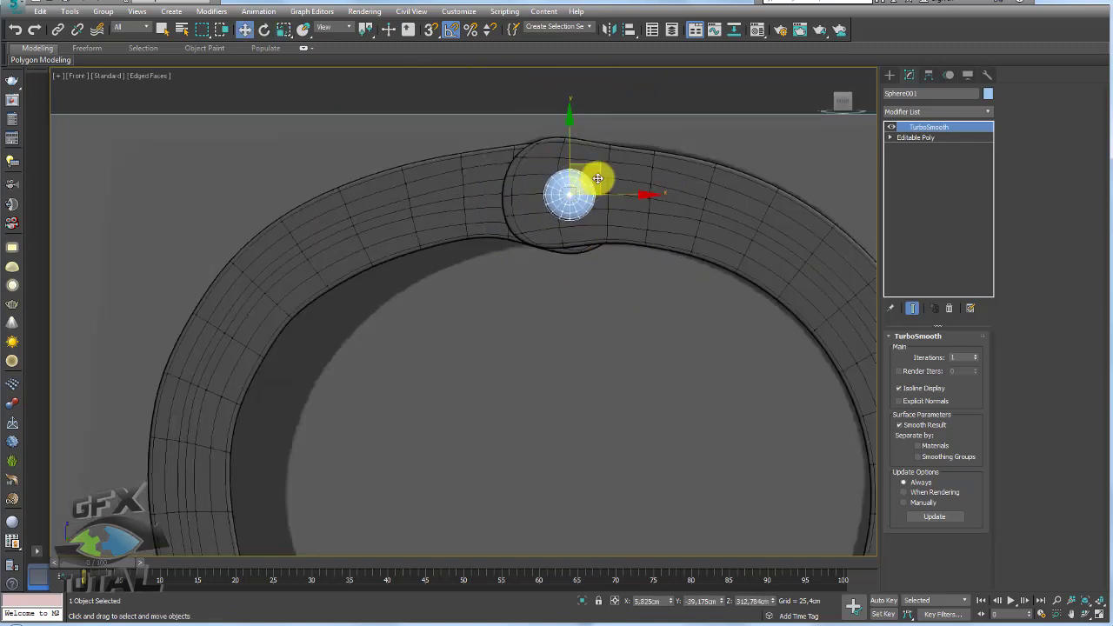
mouse_move(596, 179)
mouse_down()
mouse_move(586, 168)
mouse_move(554, 204)
mouse_up()
key(r)
scroll(566, 187, up, 5)
scroll(592, 217, down, 5)
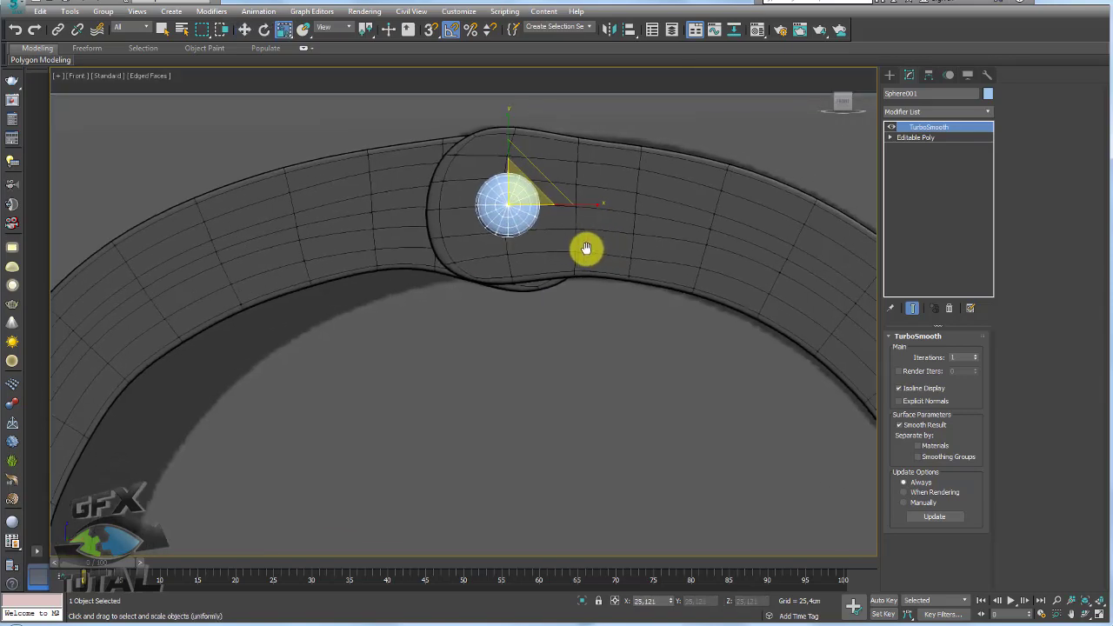
scroll(591, 253, down, 3)
key(alt+a)
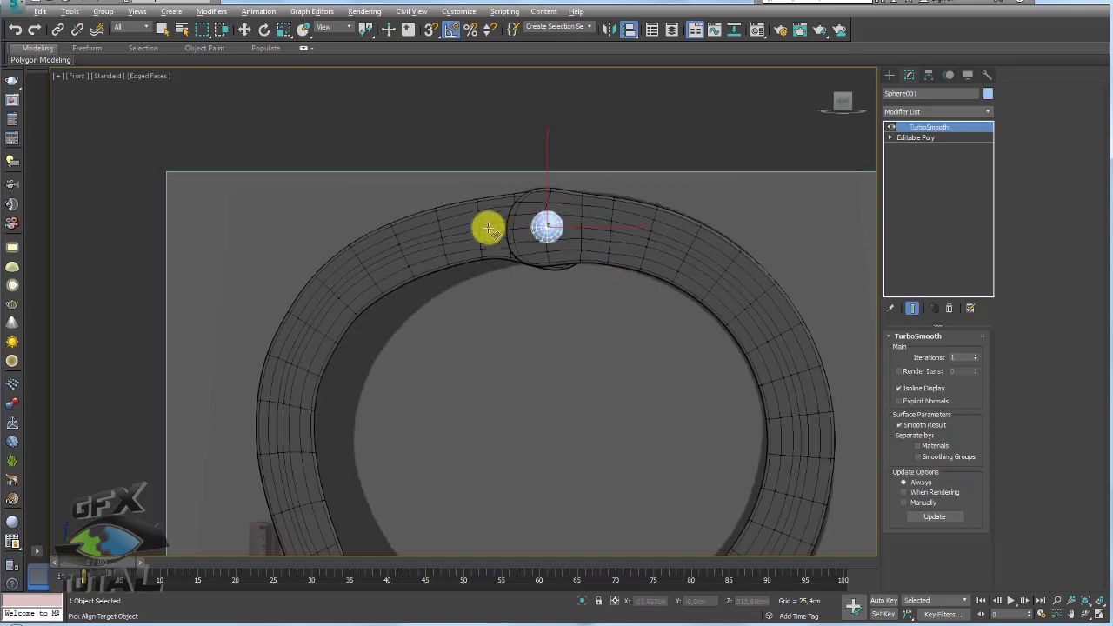
- Align the sphere to the cuff pivot-to-pivot and move it onto the cuff's face
click(489, 229)
drag(465, 171, 387, 127)
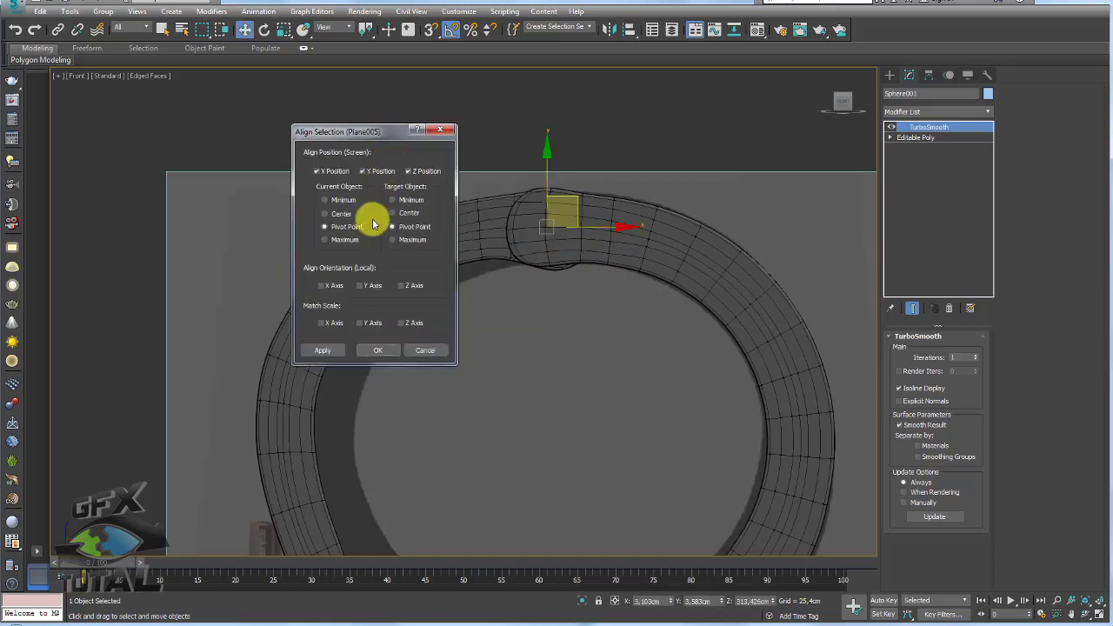
click(383, 350)
alt+middle_drag(583, 273, 596, 237)
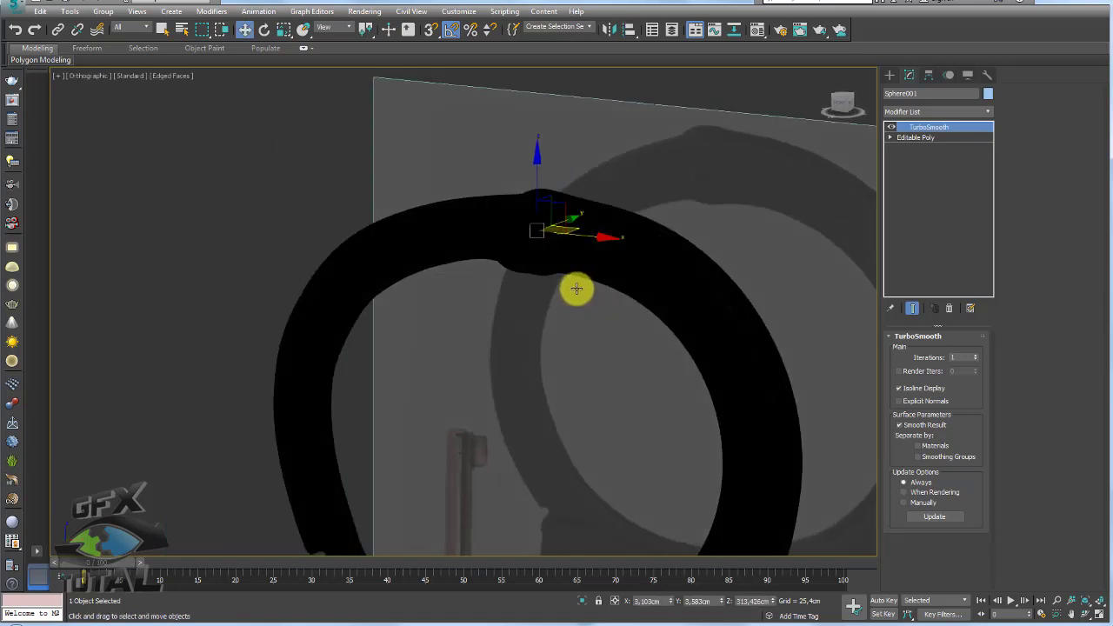
drag(581, 229, 559, 230)
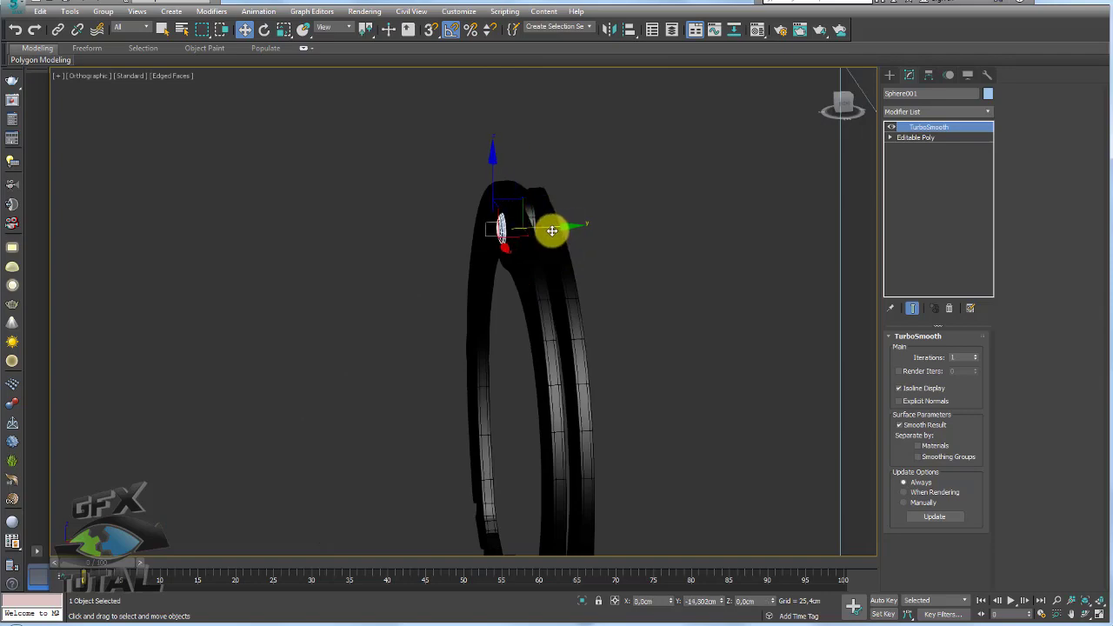
key(f)
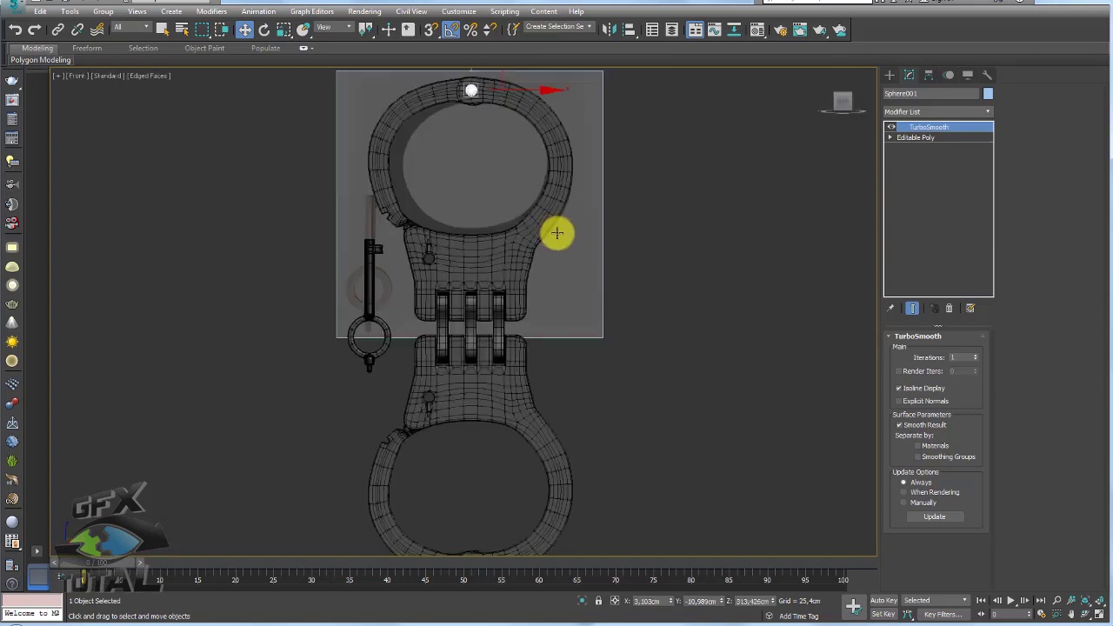
scroll(556, 231, up, 2)
scroll(539, 278, up, 3)
scroll(489, 186, up, 3)
mouse_move(468, 169)
middle_down()
mouse_move(489, 281)
mouse_move(414, 221)
mouse_move(450, 226)
mouse_move(493, 299)
mouse_move(442, 261)
middle_up()
- Flatten the sphere by pushing its back-half vertices along Y against the cuff face
key(r)
key(p)
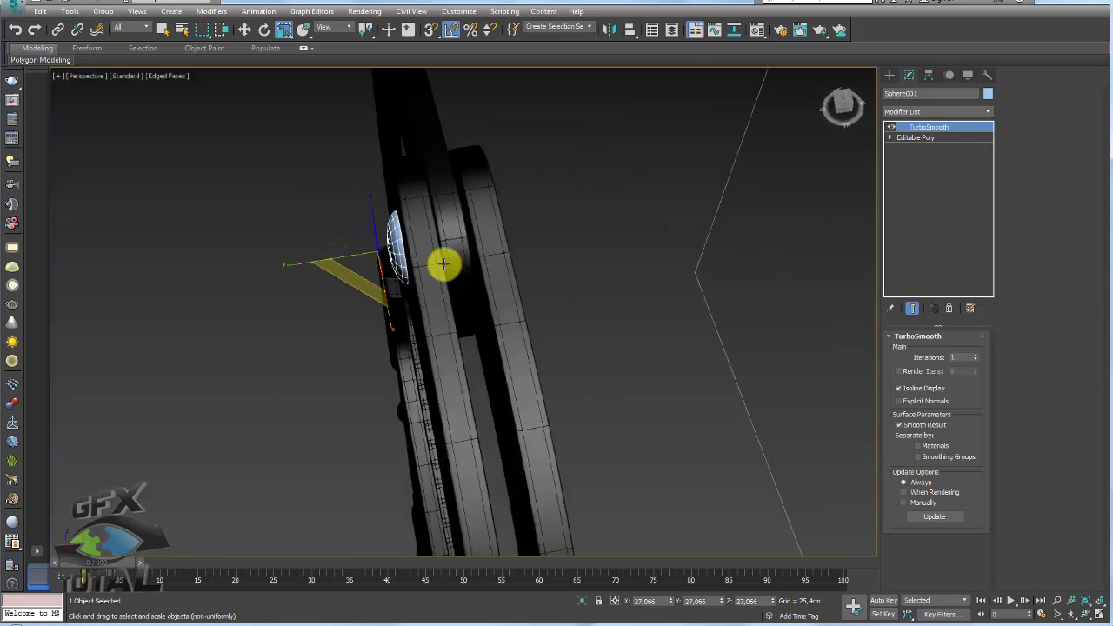
key(w)
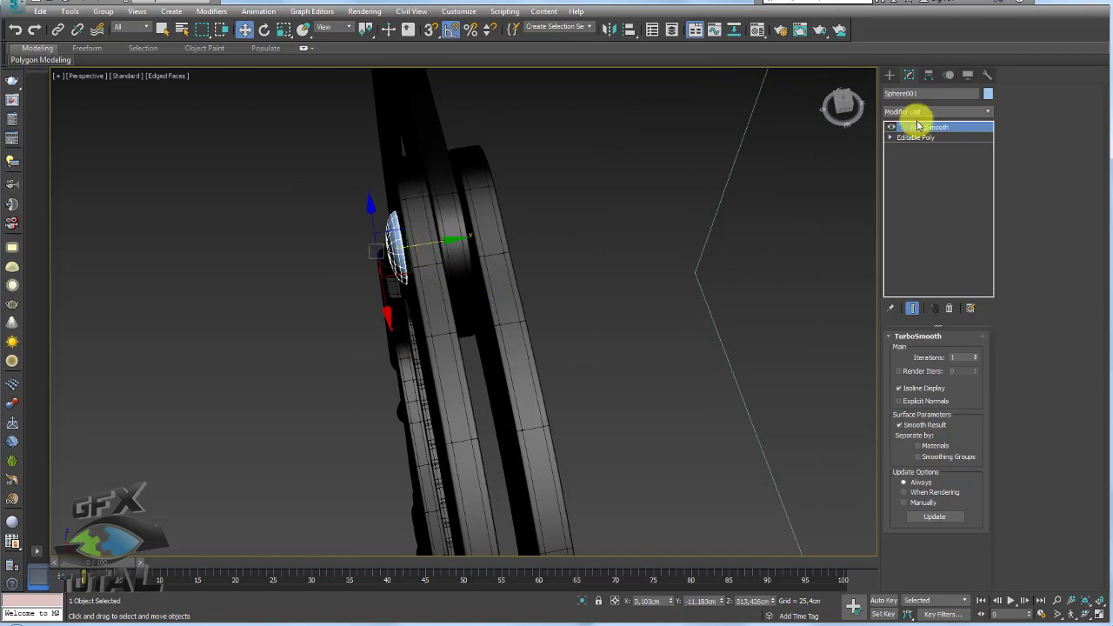
click(891, 139)
key(1)
alt+middle_drag(752, 202, 721, 229)
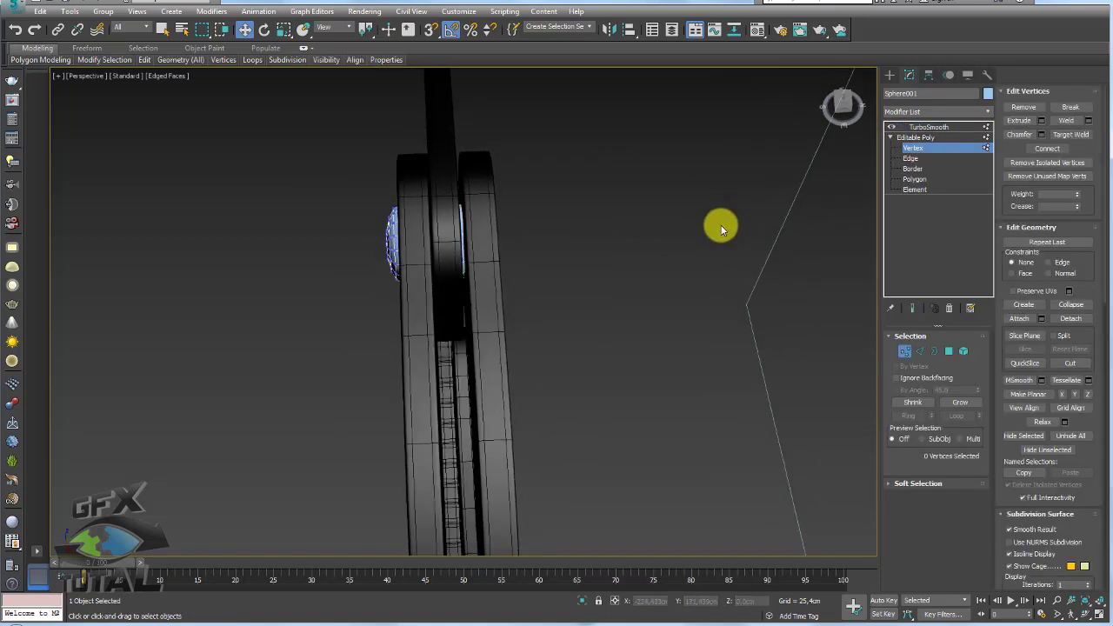
key(F3)
drag(434, 164, 434, 163)
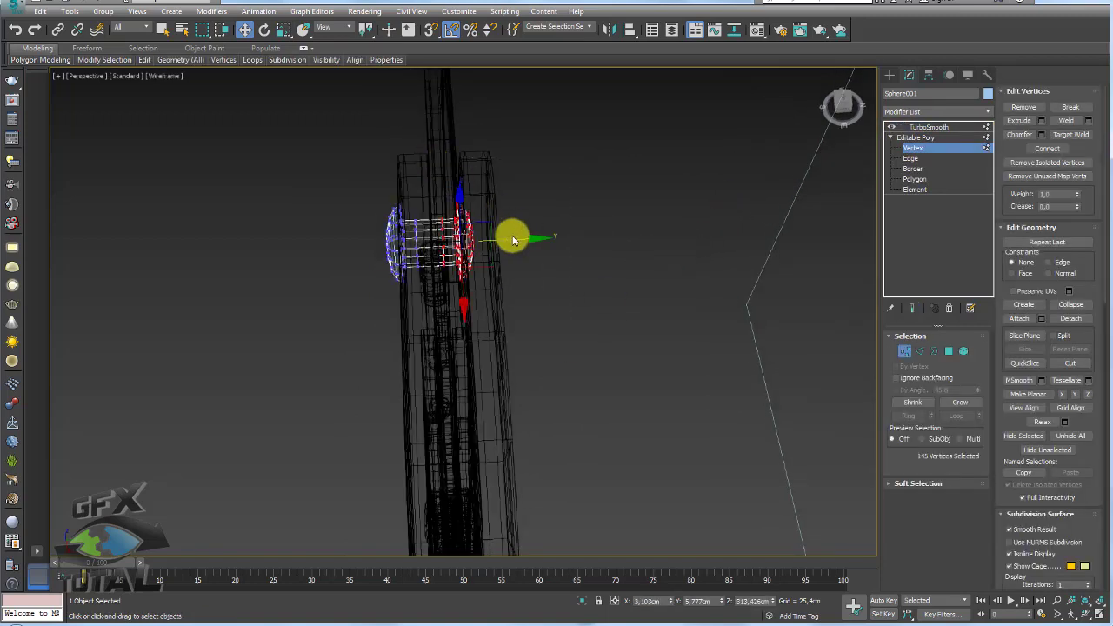
mouse_move(510, 235)
mouse_down()
mouse_move(545, 263)
mouse_move(524, 249)
mouse_up()
key(F3)
- Switch between vertex editing and the TurboSmooth result to check the domed rivet cap
scroll(530, 244, up, 2)
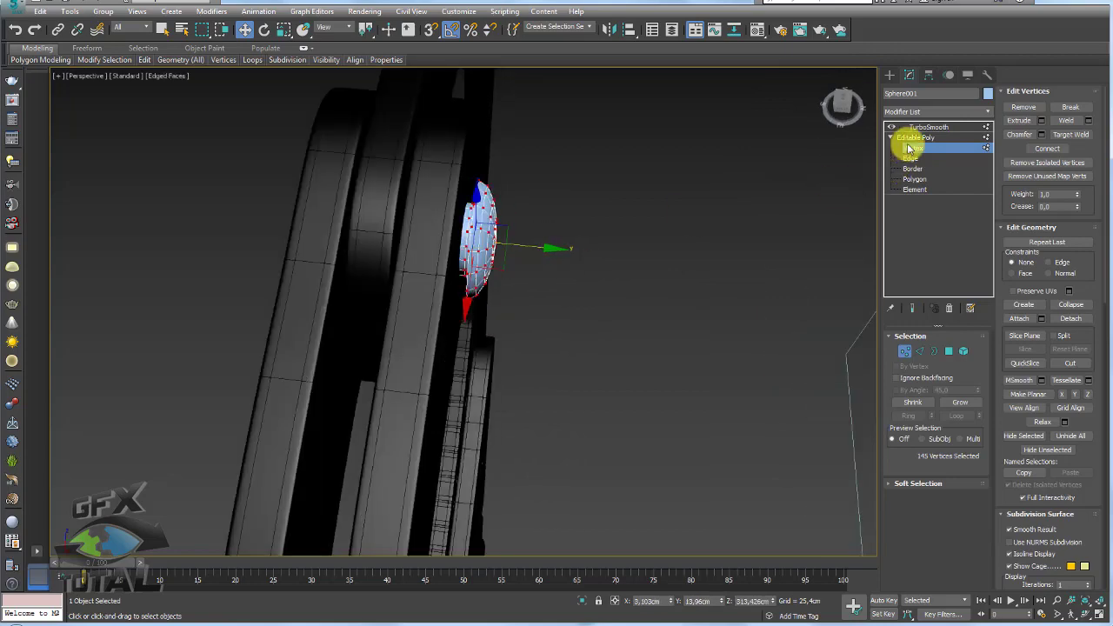
click(927, 127)
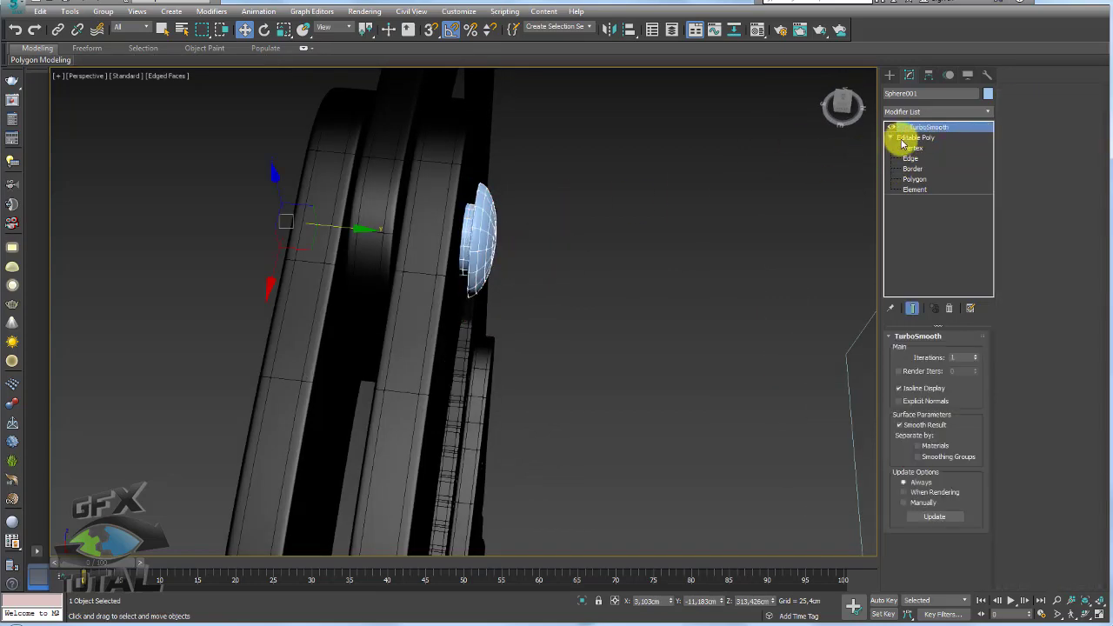
click(905, 138)
click(912, 148)
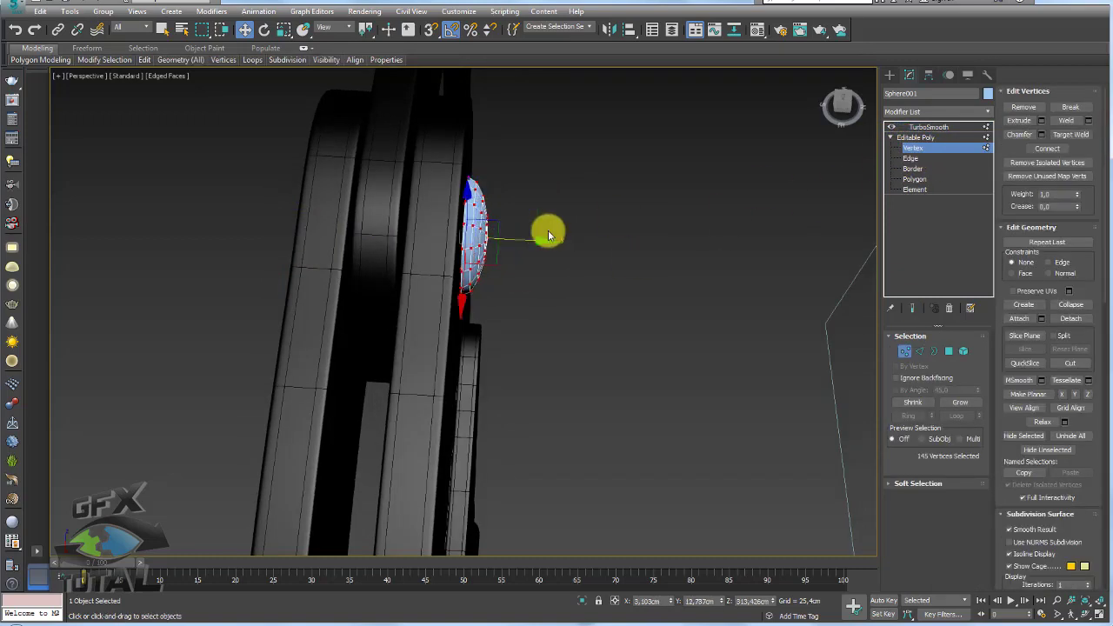
click(909, 137)
click(924, 129)
mouse_move(516, 211)
alt+middle_down()
mouse_move(495, 263)
mouse_move(529, 269)
alt+middle_up()
- Clone the rivet cap to the cuff's right side and scale the copy to 86%
key(f)
scroll(530, 287, down, 5)
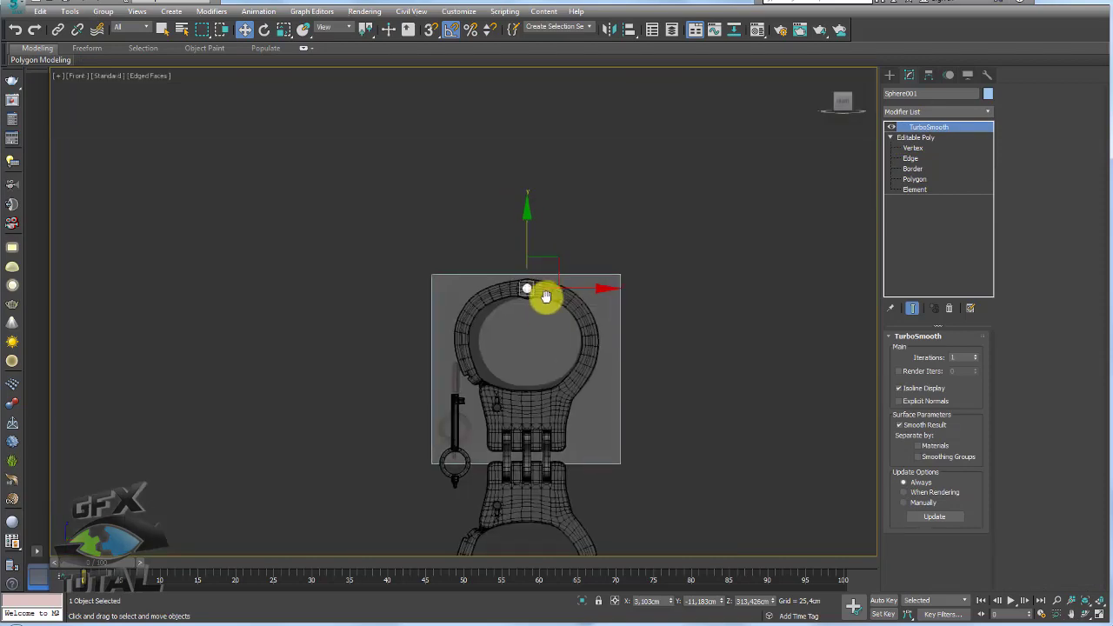
scroll(539, 253, up, 2)
shift+drag(541, 174, 605, 325)
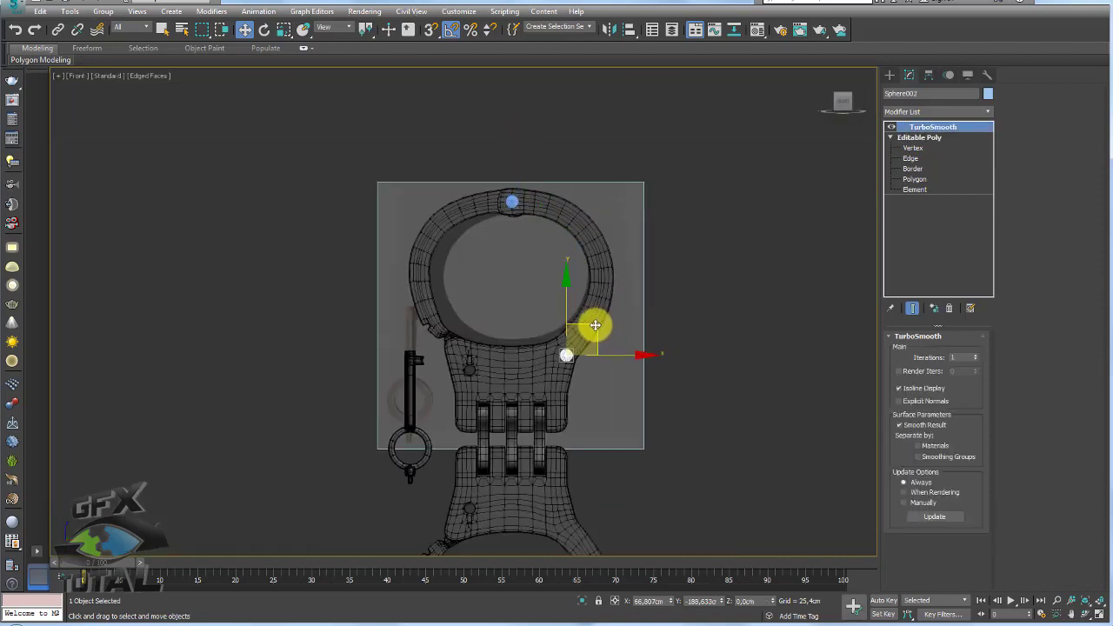
click(557, 363)
scroll(565, 369, up, 5)
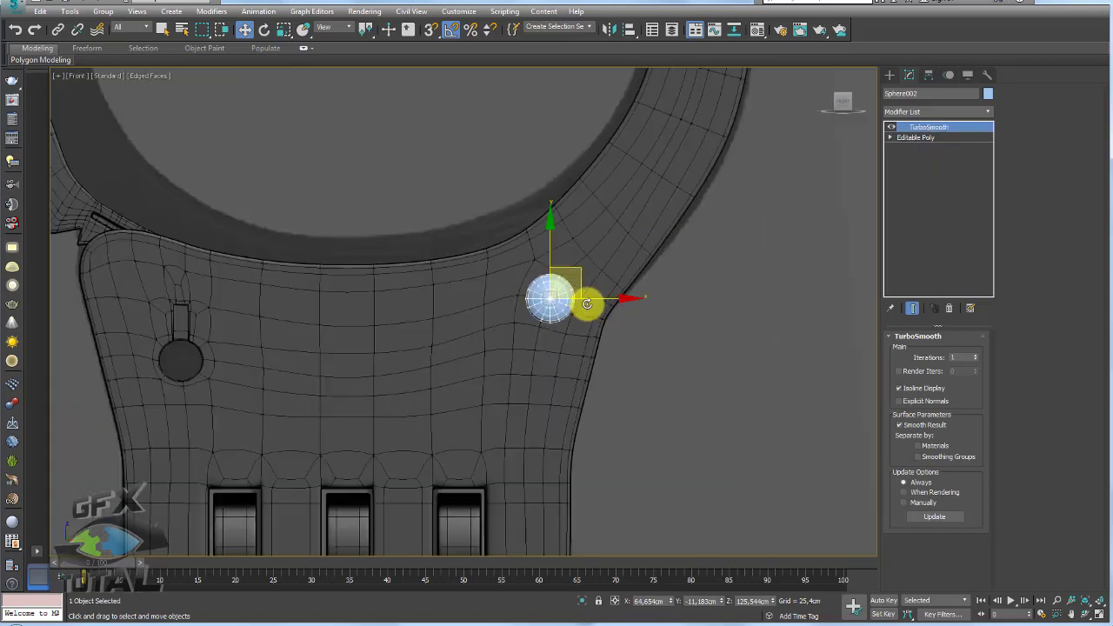
key(r)
drag(589, 270, 583, 279)
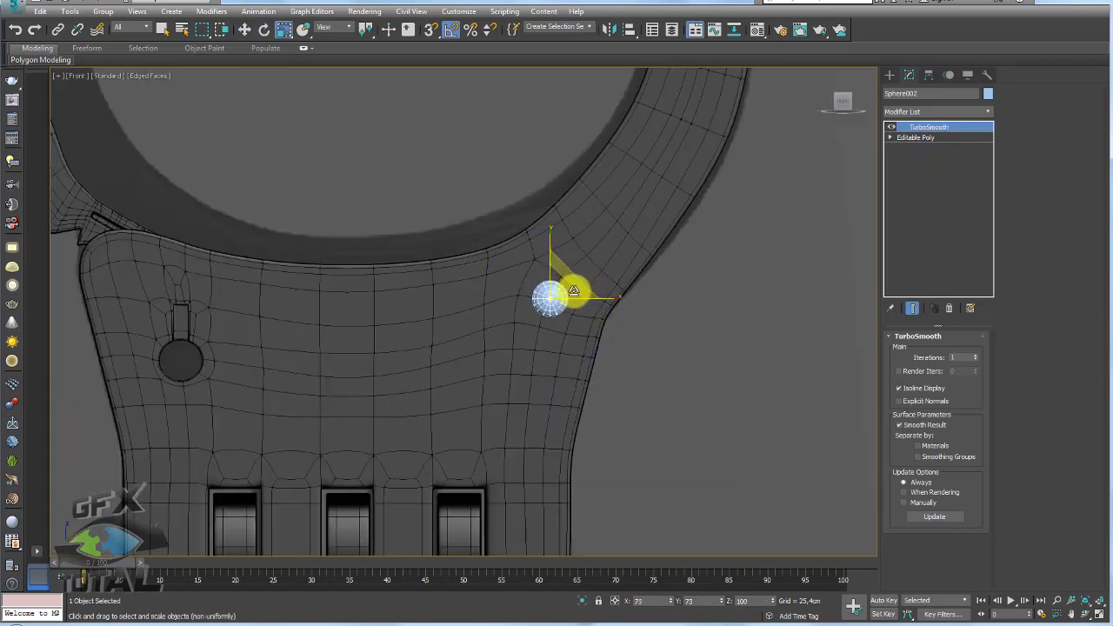
key(w)
- Clone the smaller cap to the plate's left, lower-left and lower-right corners
mouse_move(601, 298)
shift+mouse_down()
mouse_move(212, 308)
mouse_move(189, 320)
shift+mouse_up()
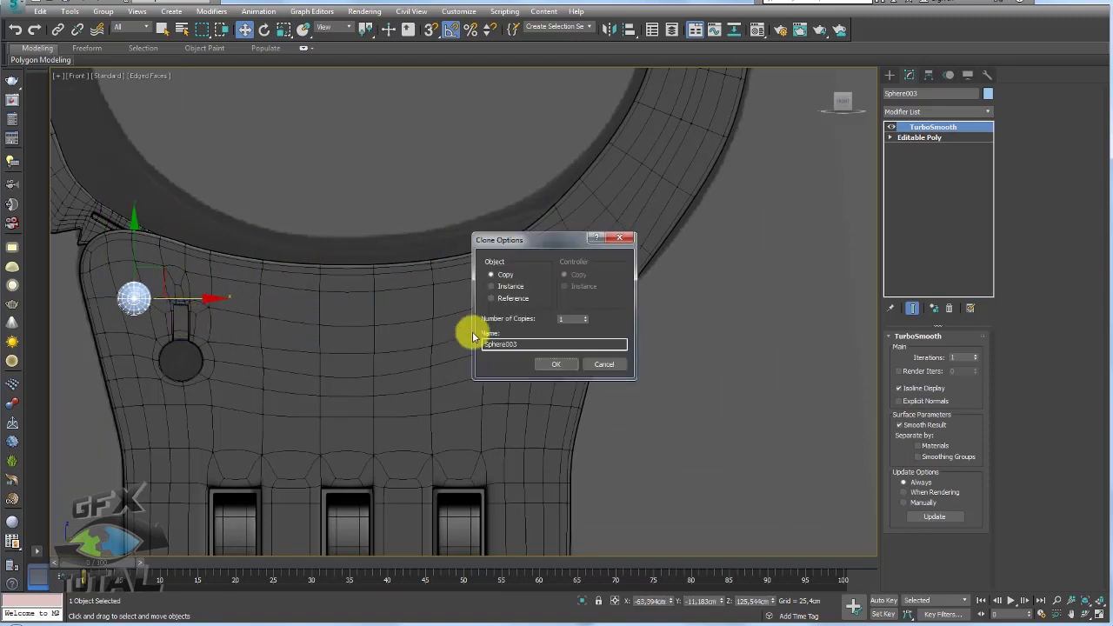
click(556, 363)
scroll(601, 309, down, 2)
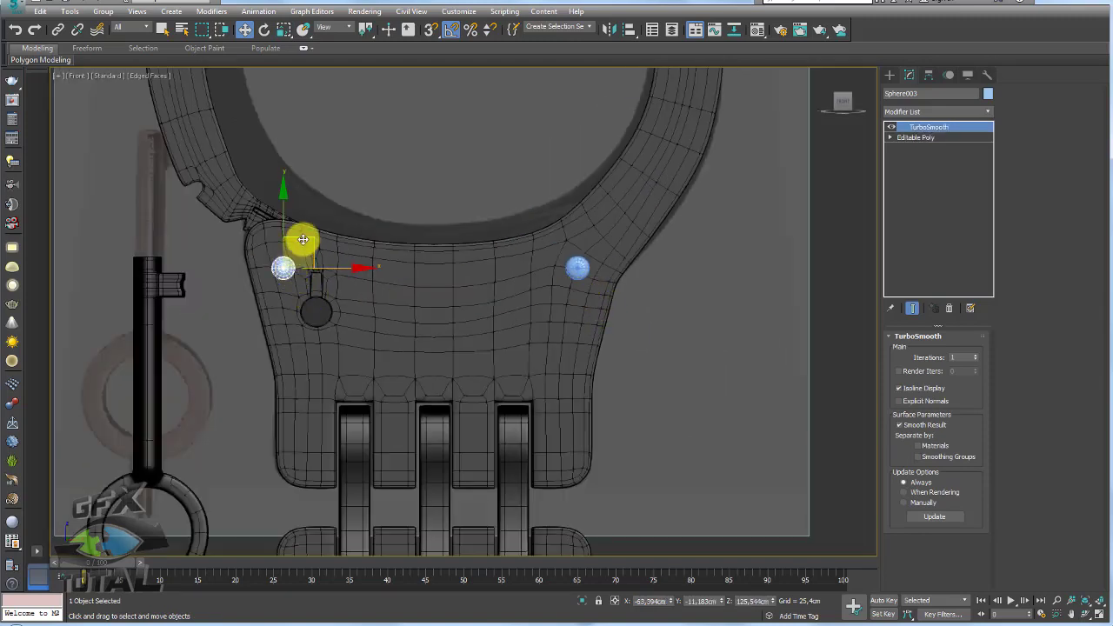
shift+drag(303, 239, 324, 427)
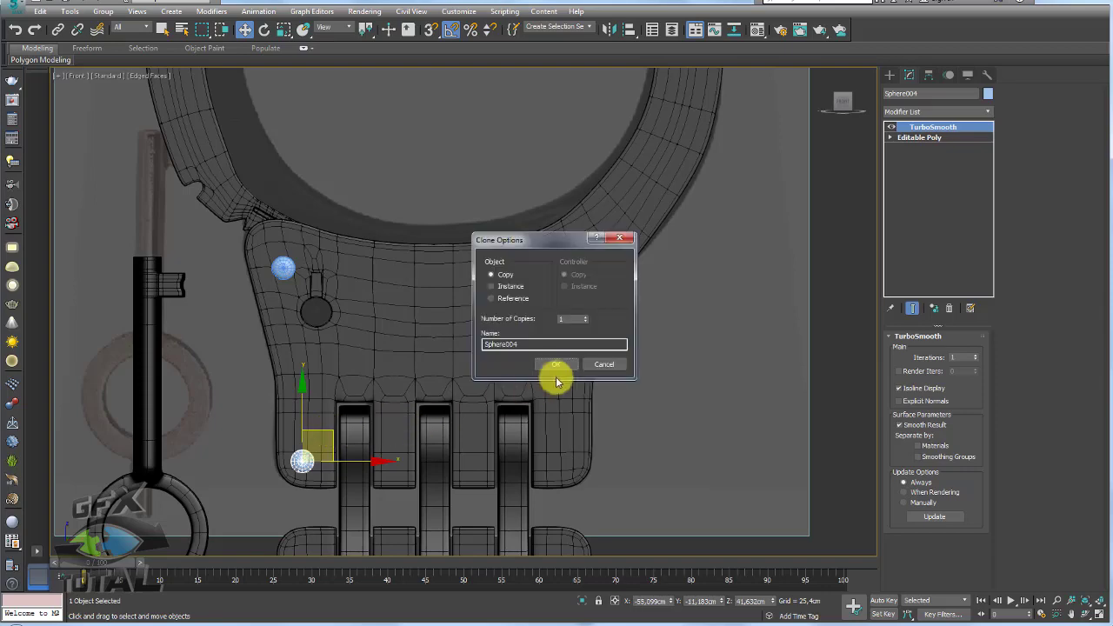
click(555, 364)
shift+drag(360, 459, 621, 464)
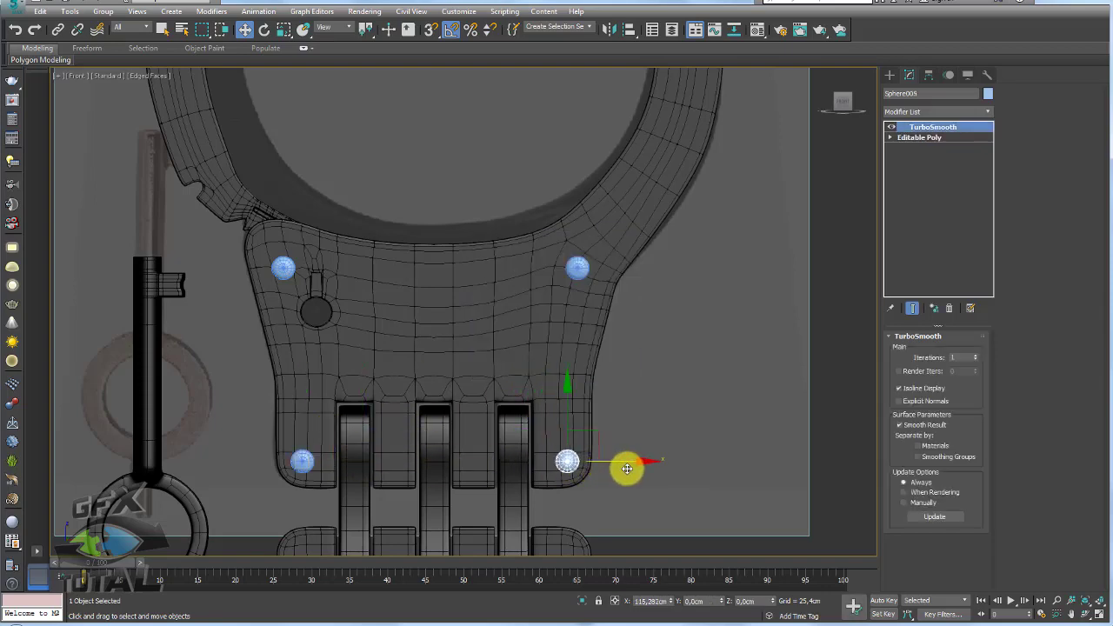
click(563, 366)
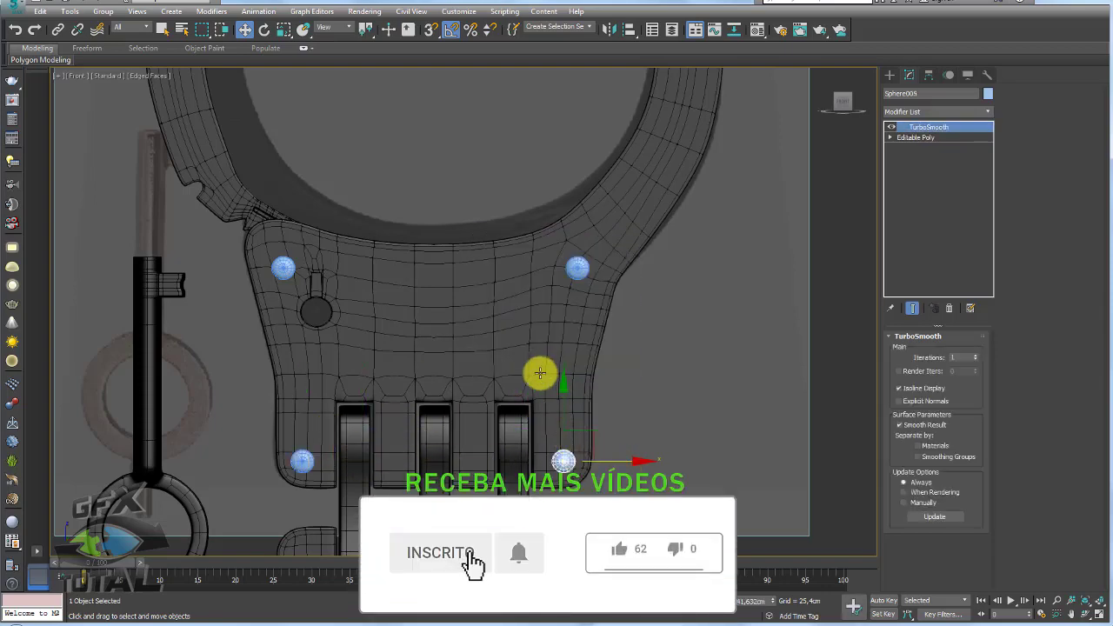
key(z)
key(p)
mouse_move(580, 353)
alt+middle_down()
mouse_move(569, 358)
mouse_move(636, 410)
mouse_move(708, 303)
mouse_move(617, 328)
alt+middle_up()
- Select all parts, set their object colour to black, and assign the gray 02 - Default material
key(ctrl+a)
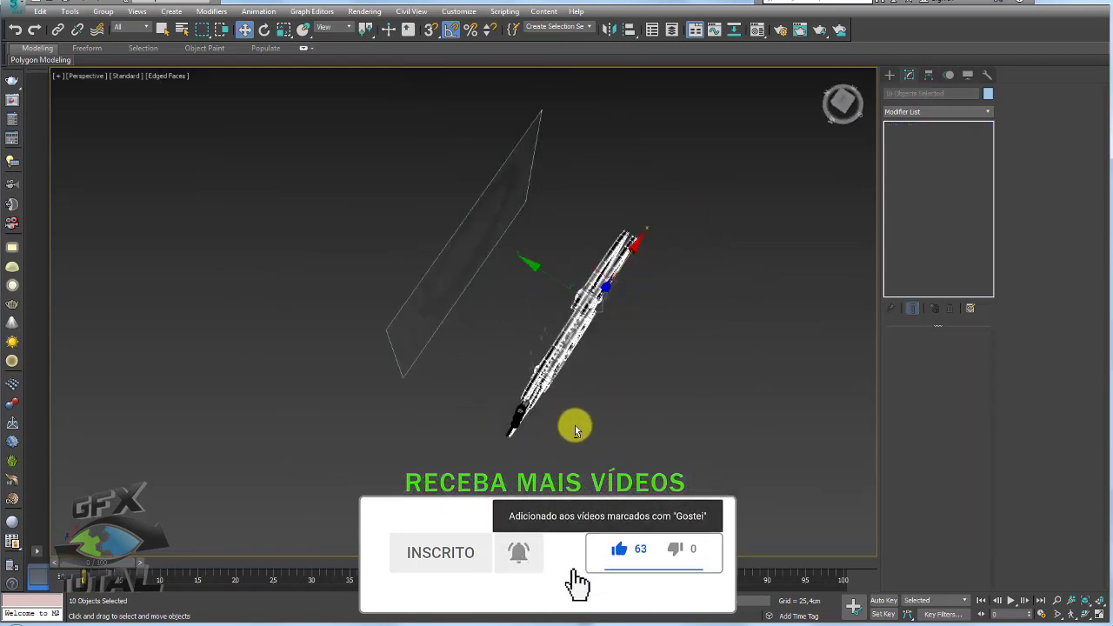
alt+middle_drag(571, 427, 604, 378)
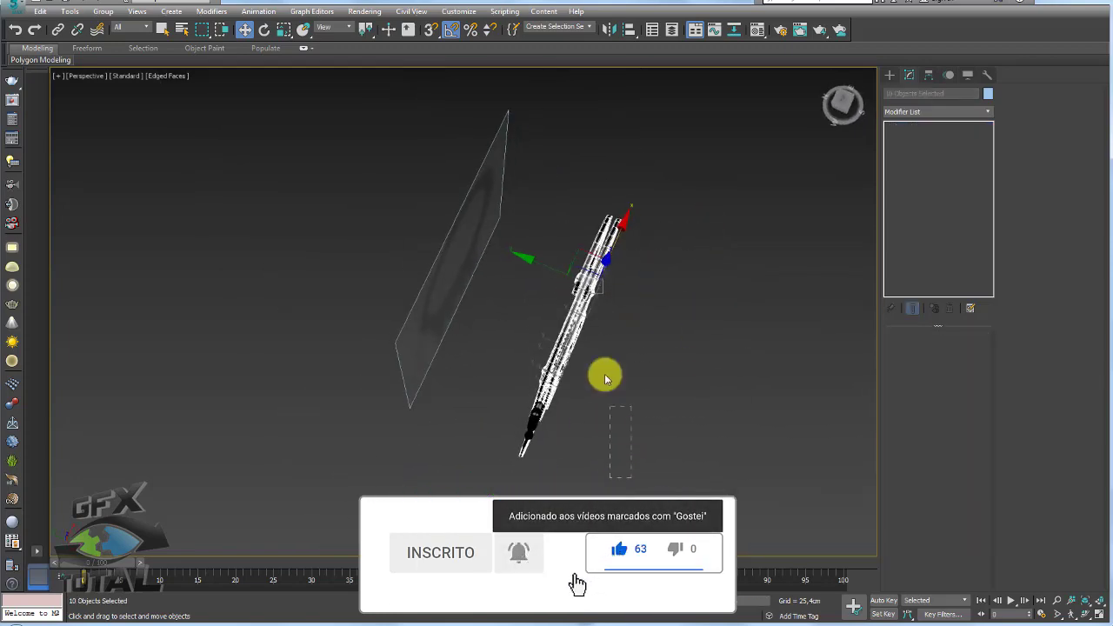
click(990, 96)
click(744, 257)
click(724, 311)
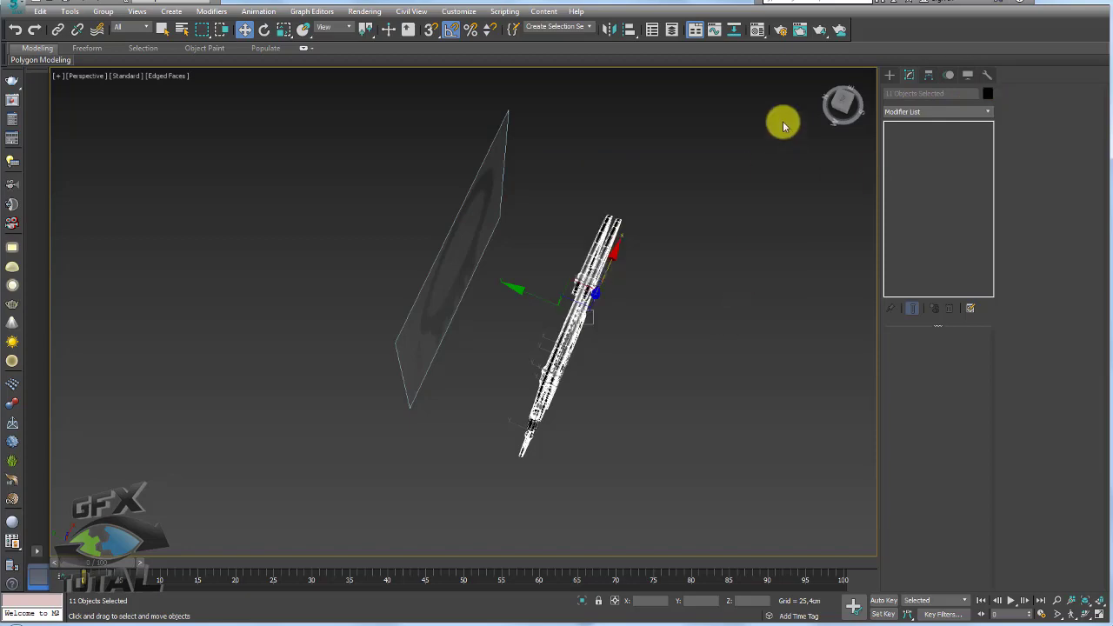
click(764, 33)
click(834, 103)
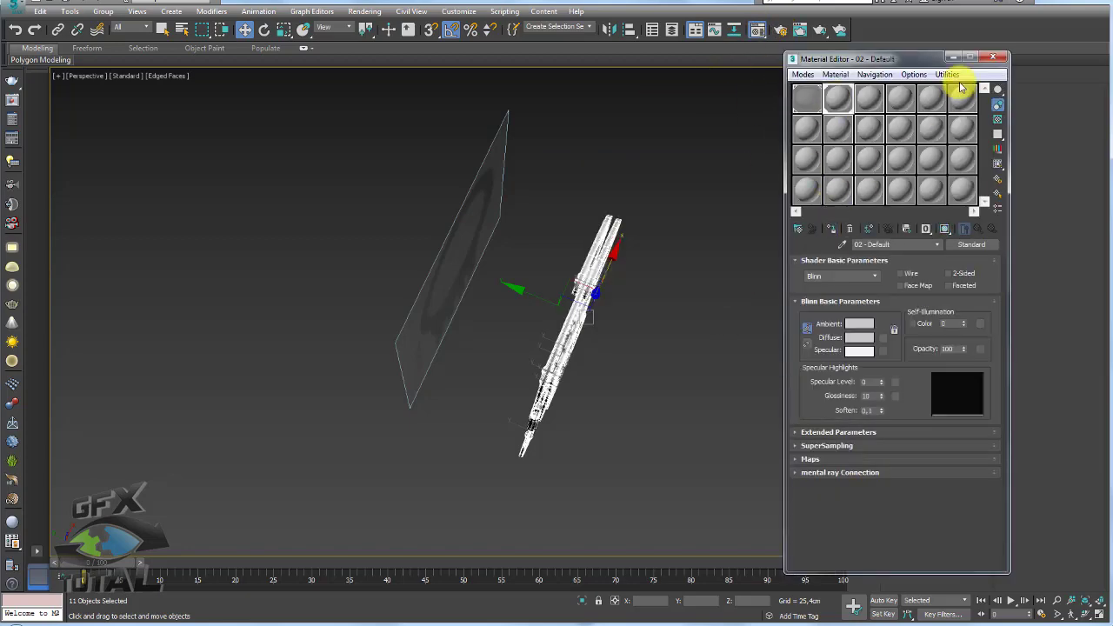
click(989, 59)
- Deselect and orbit the handcuffs, toggling the Edged Faces display to inspect the mesh
alt+middle_drag(671, 232, 618, 192)
click(641, 249)
key(F4)
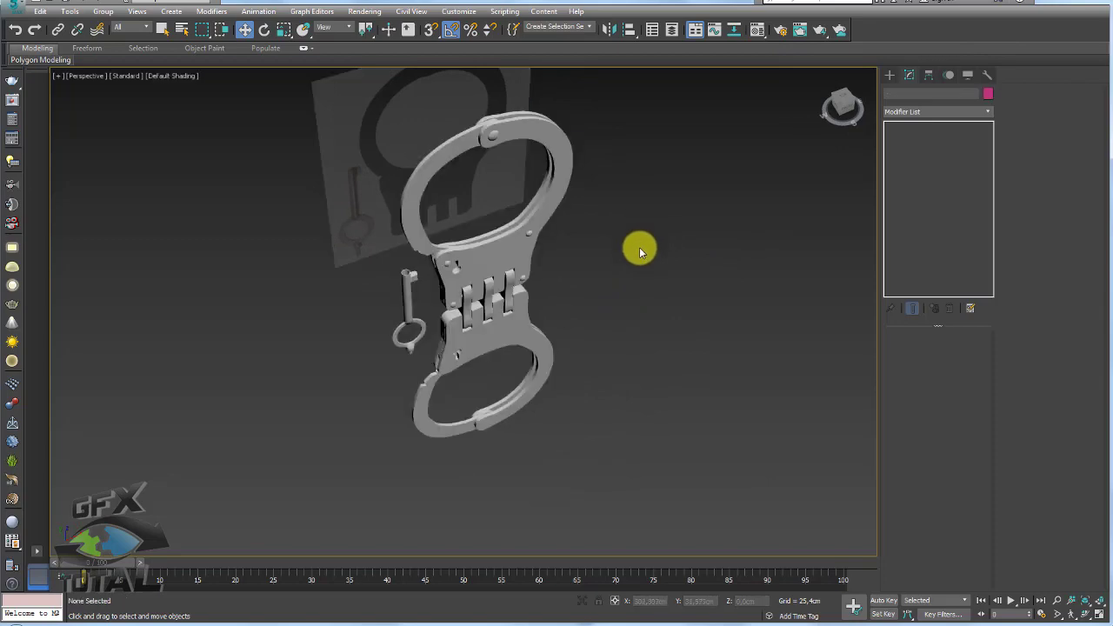
mouse_move(580, 326)
alt+middle_down()
mouse_move(595, 295)
mouse_move(579, 304)
mouse_move(566, 268)
mouse_move(577, 308)
mouse_move(598, 316)
mouse_move(610, 361)
mouse_move(517, 356)
mouse_move(383, 256)
mouse_move(405, 237)
mouse_move(516, 243)
mouse_move(577, 278)
mouse_move(596, 338)
mouse_move(609, 319)
mouse_move(574, 360)
mouse_move(611, 288)
mouse_move(569, 269)
mouse_move(532, 270)
mouse_move(517, 253)
mouse_move(571, 340)
mouse_move(596, 348)
mouse_move(552, 331)
mouse_move(542, 339)
mouse_move(539, 311)
mouse_move(579, 323)
alt+middle_up()
key(F4)
key(F4)
scroll(516, 253, down, 3)
key(F4)
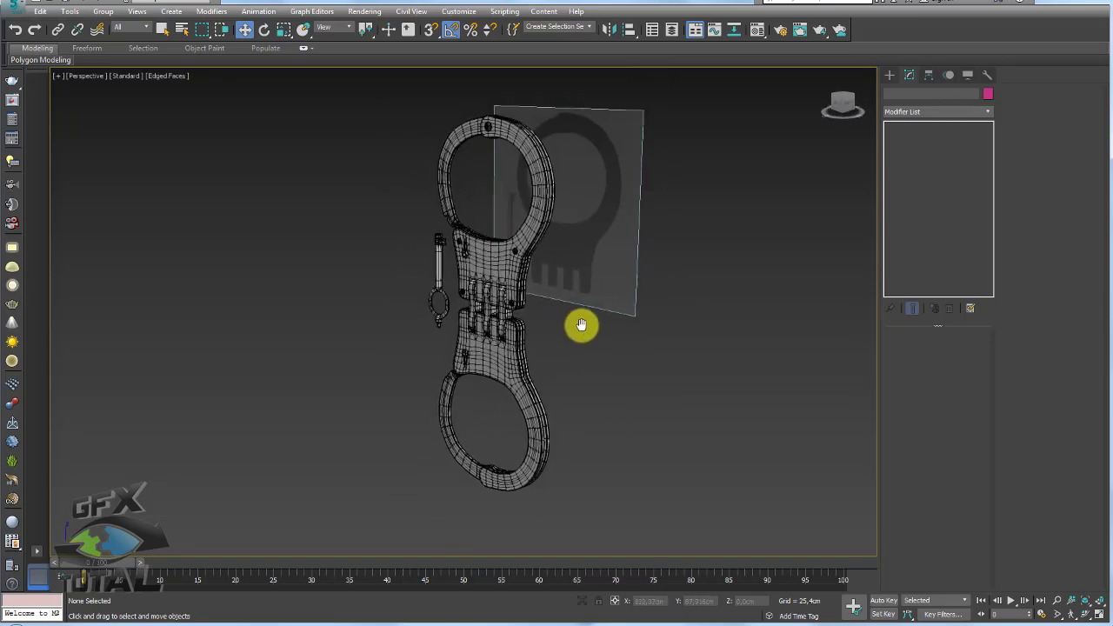